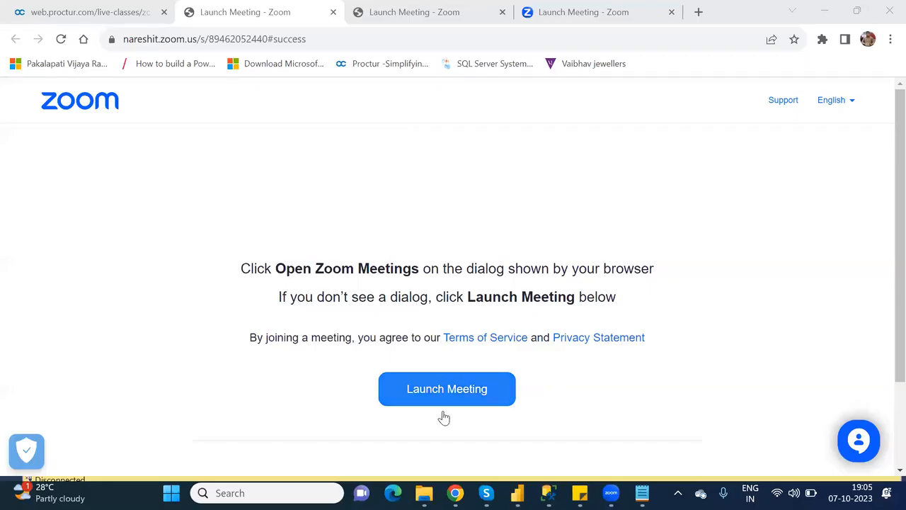
Switch from the Zoom launch page to the Chrome window showing the Power Apps editor.
mouse_move(456, 492)
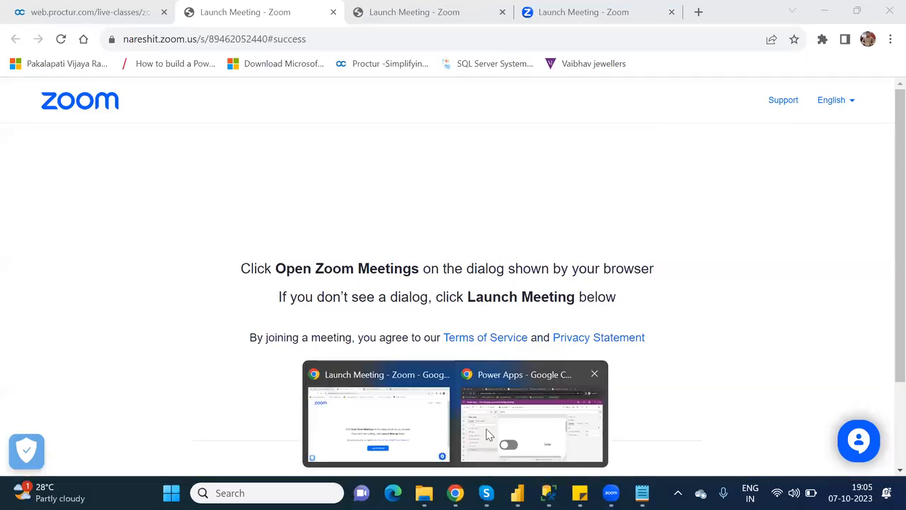
left_click(485, 427)
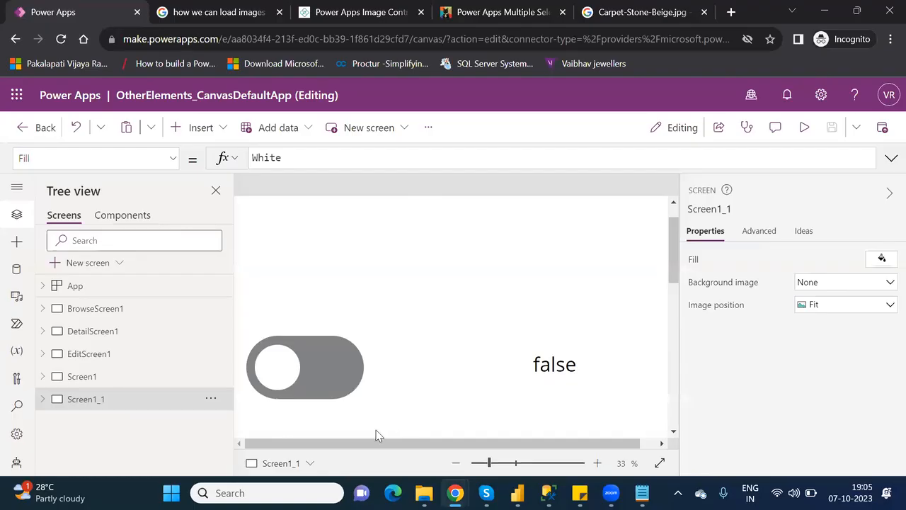
left_click(499, 465)
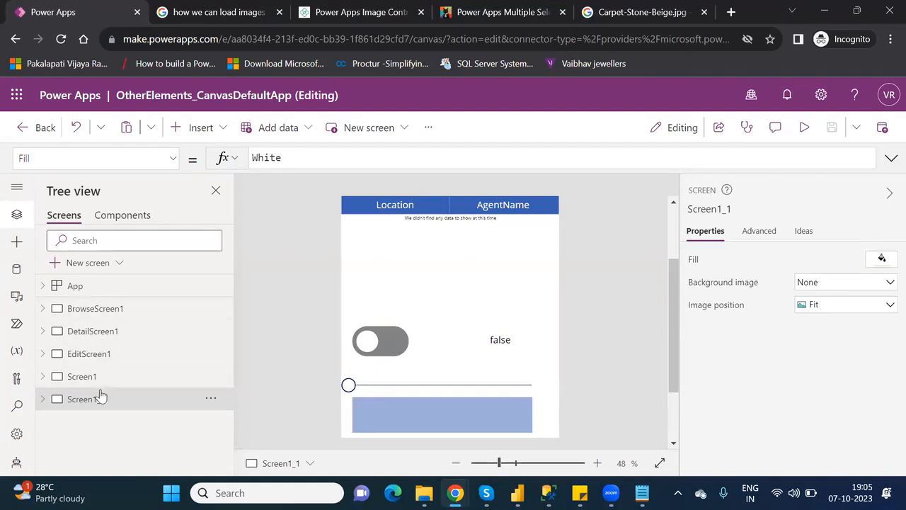
left_click(82, 376)
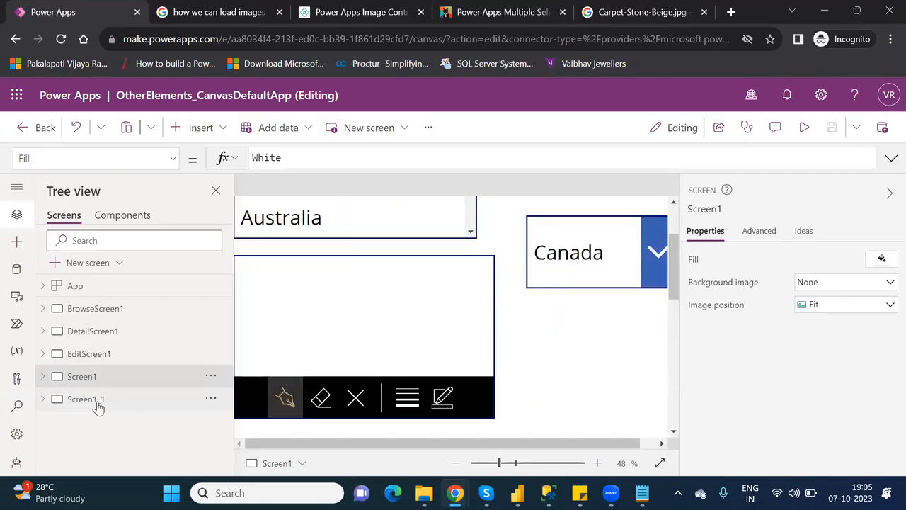
left_click(97, 402)
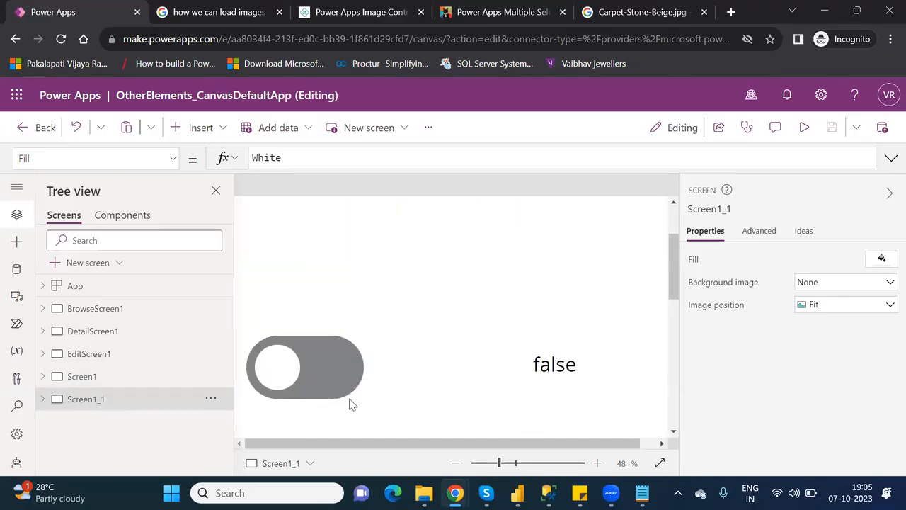
left_click_drag(501, 463, 504, 463)
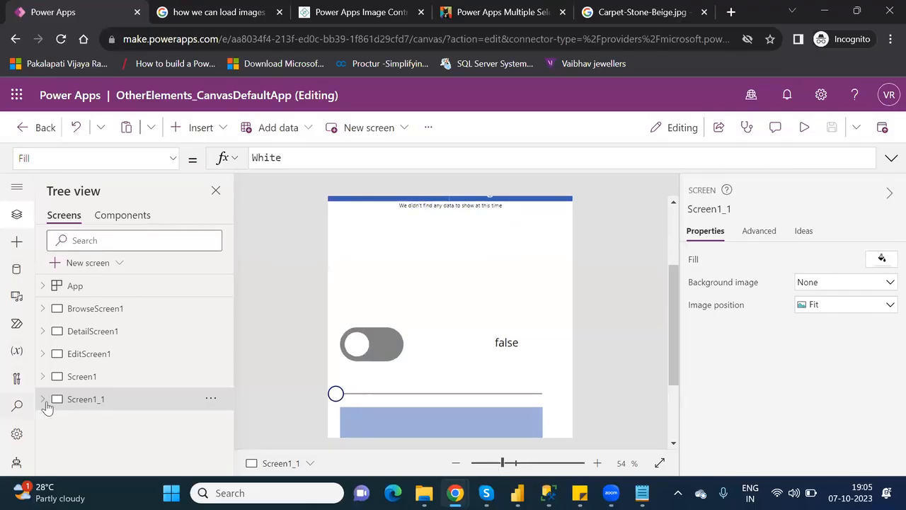
Duplicate Screen1_1 as Screen1_2 and delete its Label3_3, Rating1_1 and Rectangle3_1.
left_click(210, 401)
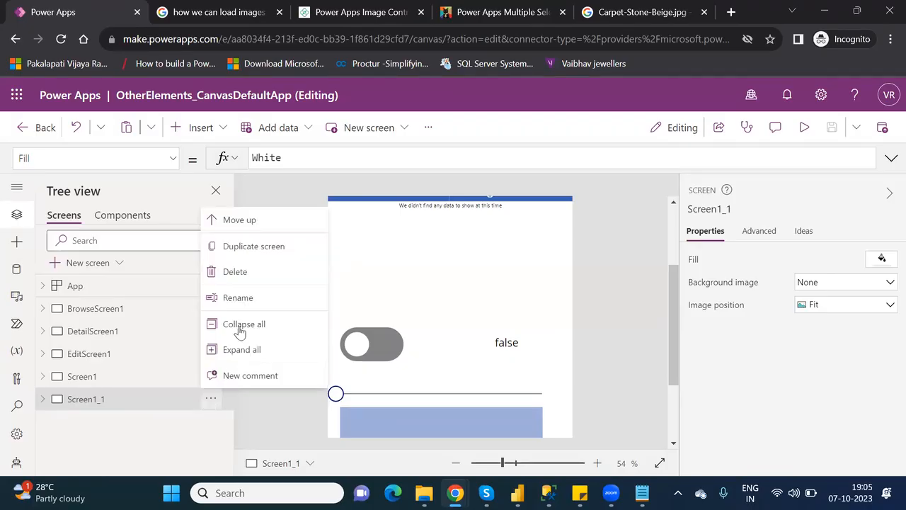
left_click(244, 249)
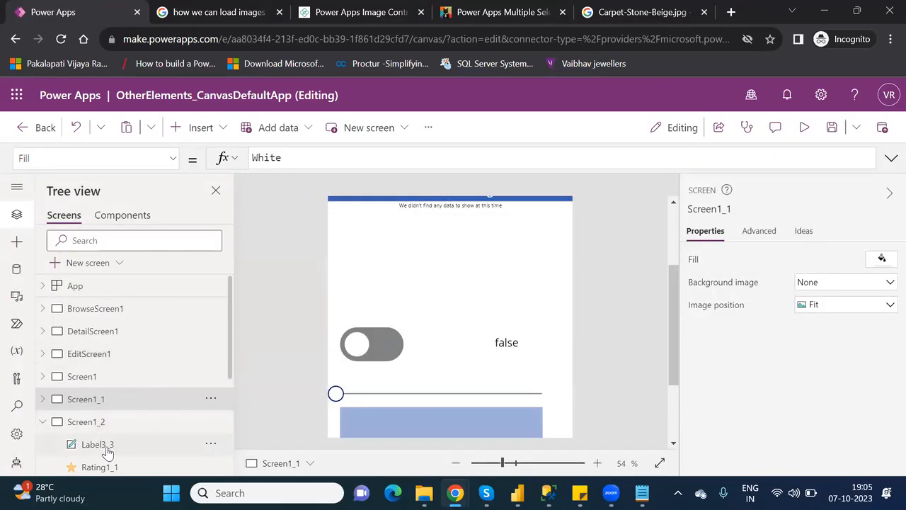
left_click(97, 445)
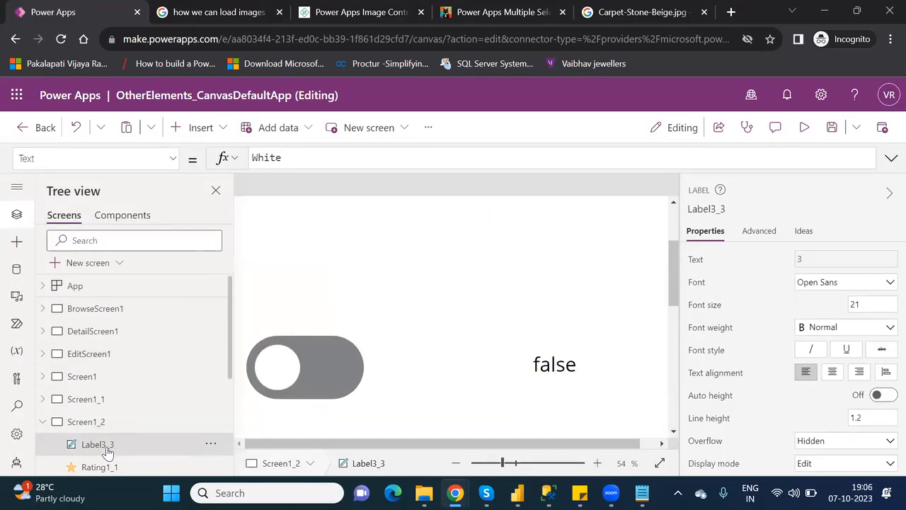
key("Delete")
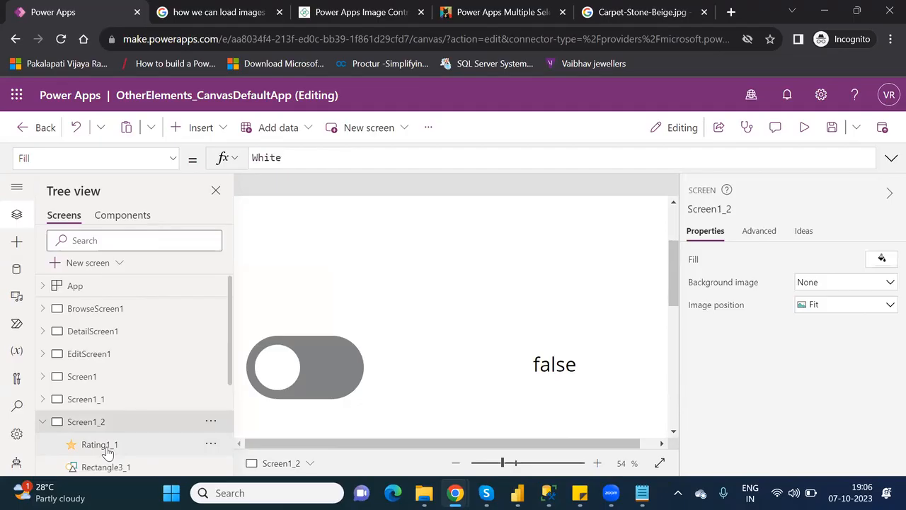
left_click(100, 445)
key("Delete")
left_click(106, 446)
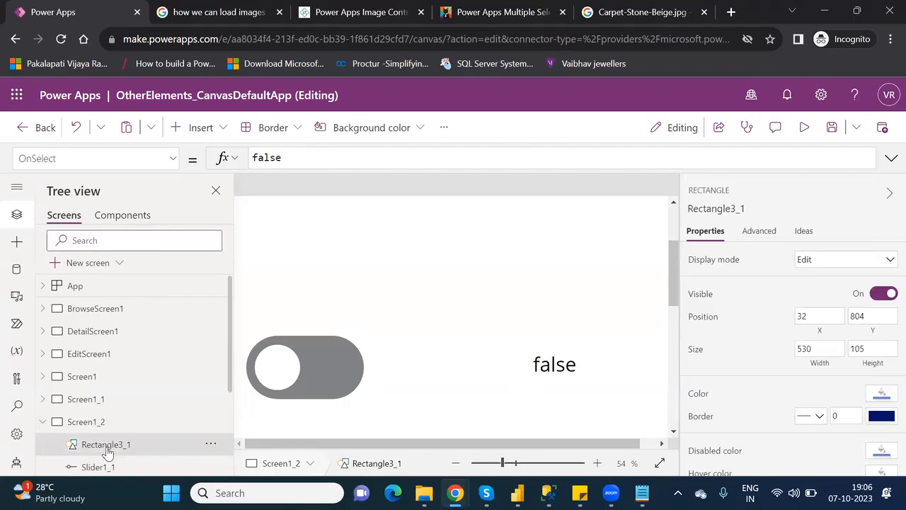
key("Delete")
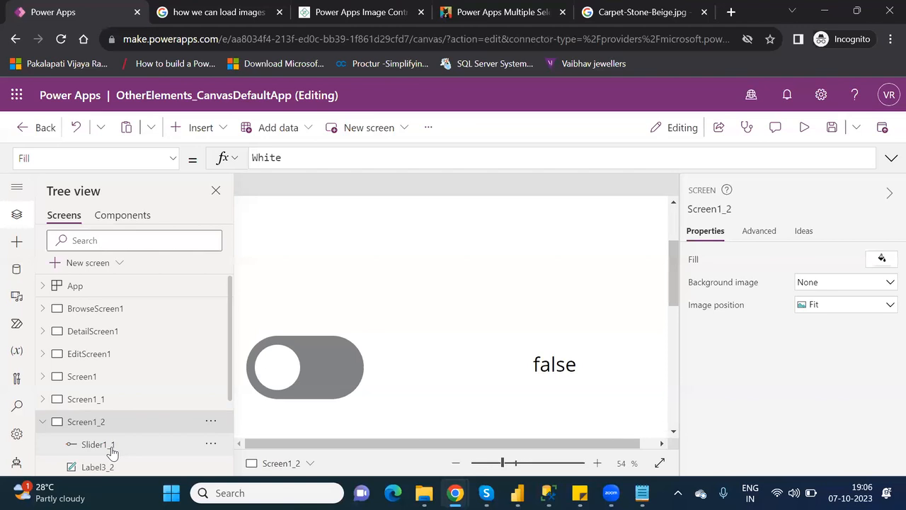
Delete Slider1_1, Label3_2, Toggle1_1, ComboBox3_1 and DataTable1_2 from Screen1_2.
left_click(111, 447)
key("Delete")
left_click(120, 444)
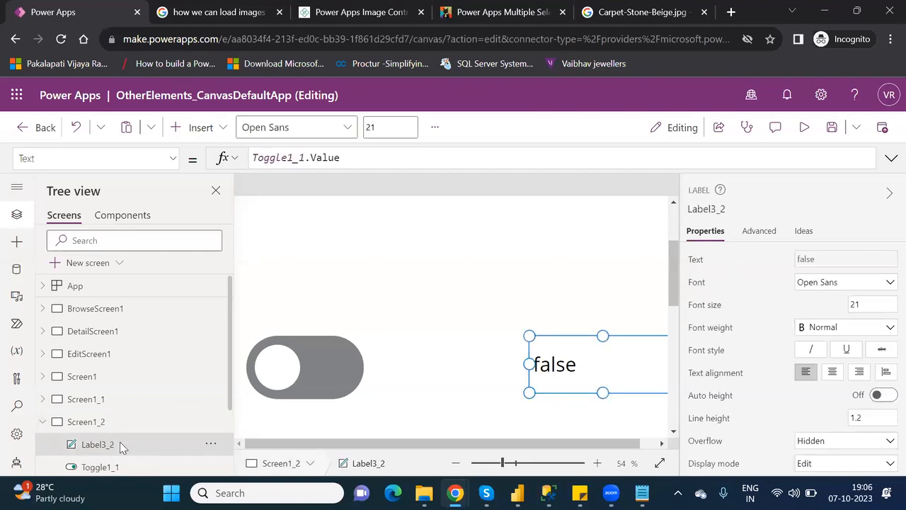
key("Delete")
left_click(125, 449)
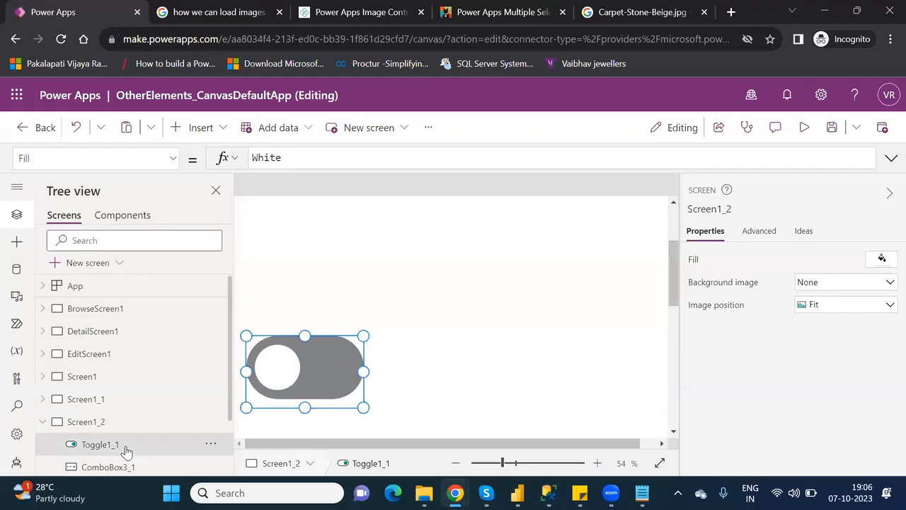
key("Delete")
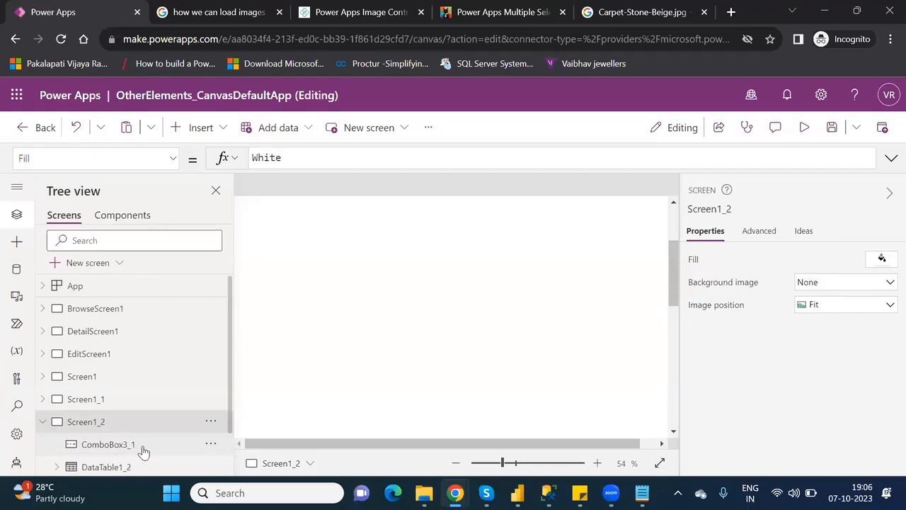
left_click(141, 449)
key("Delete")
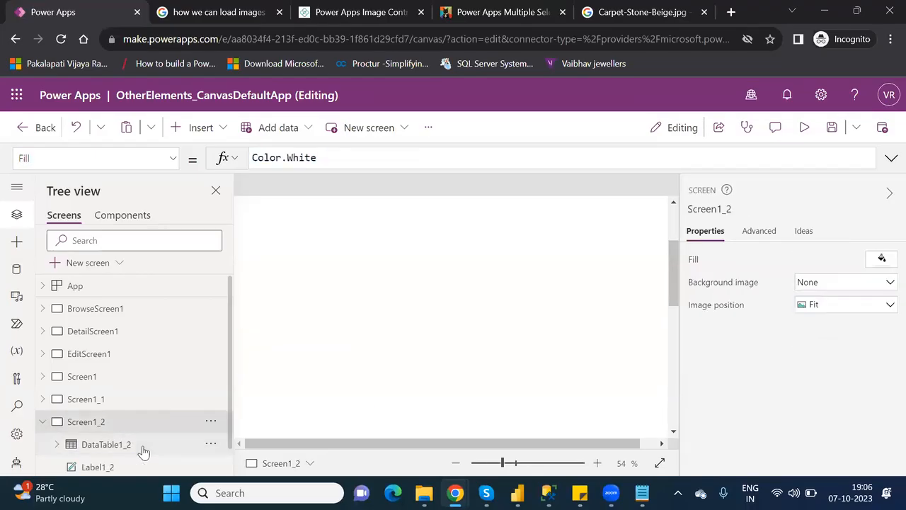
left_click(125, 444)
key("Delete")
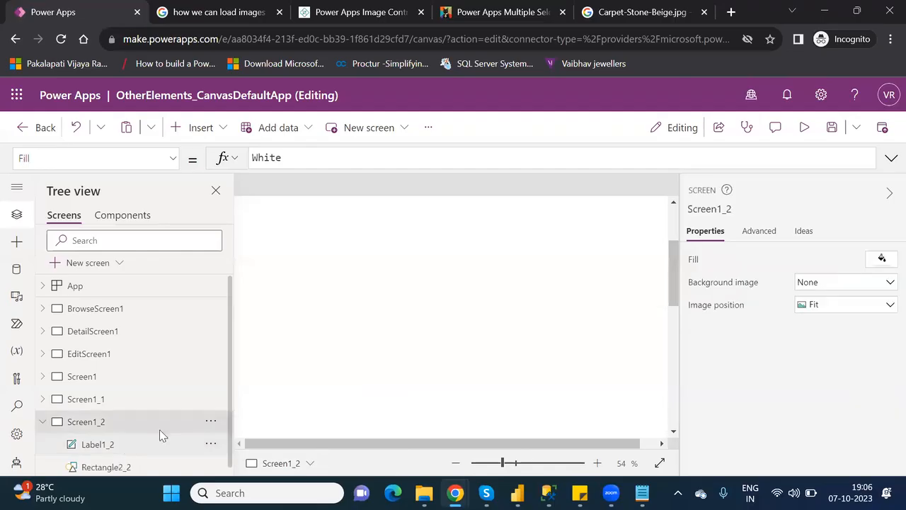
Zoom out and select the remaining Other Elements header label, Label1_2.
left_click(494, 462)
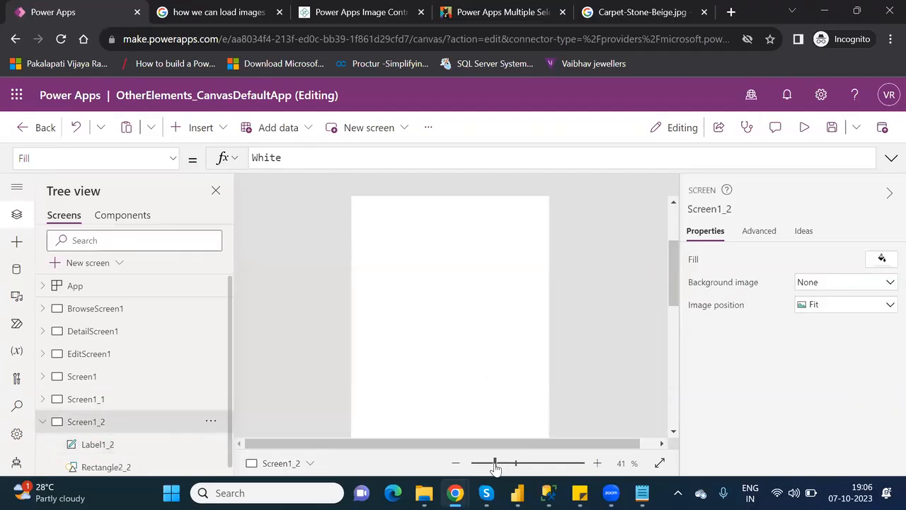
left_click(92, 444)
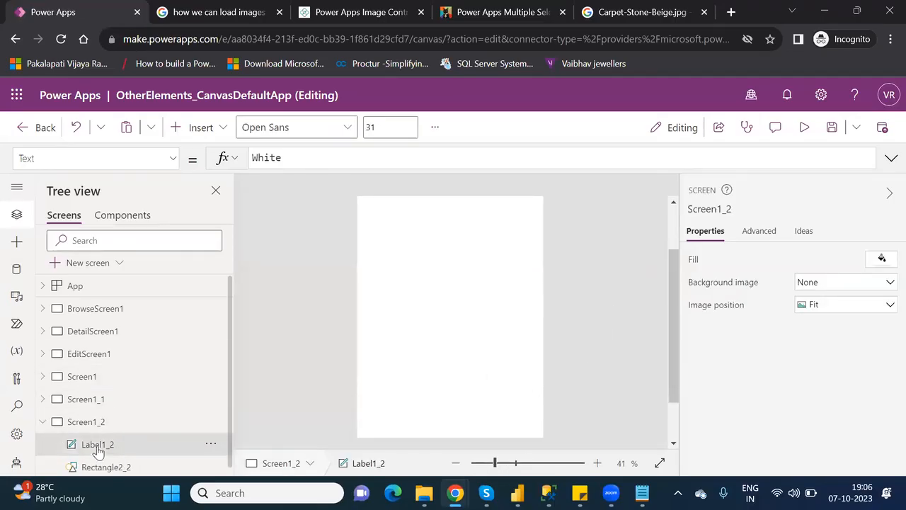
left_click(672, 227)
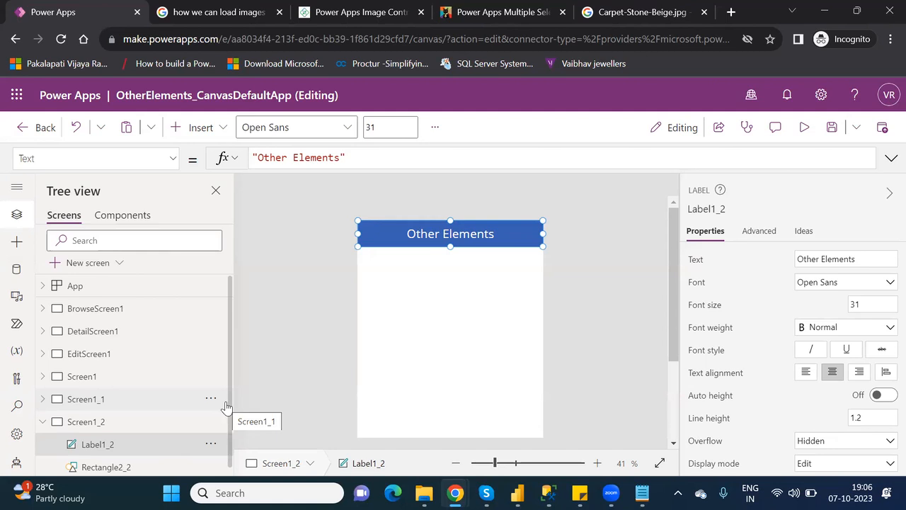
Insert a Timer control and place it just below the Other Elements header.
left_click(202, 128)
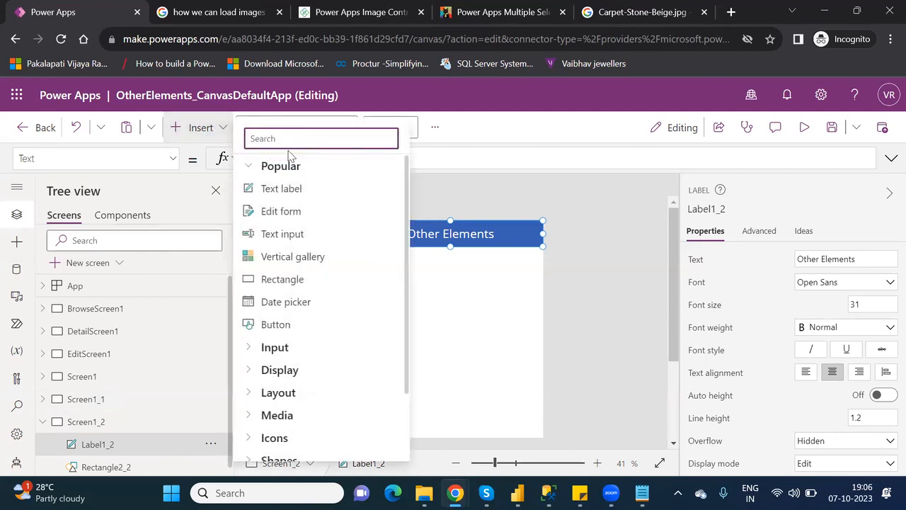
type("time")
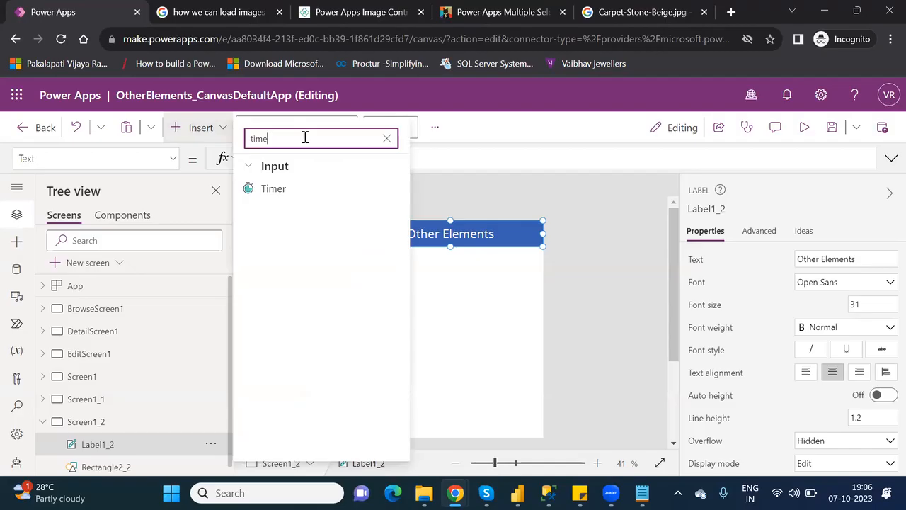
left_click(301, 192)
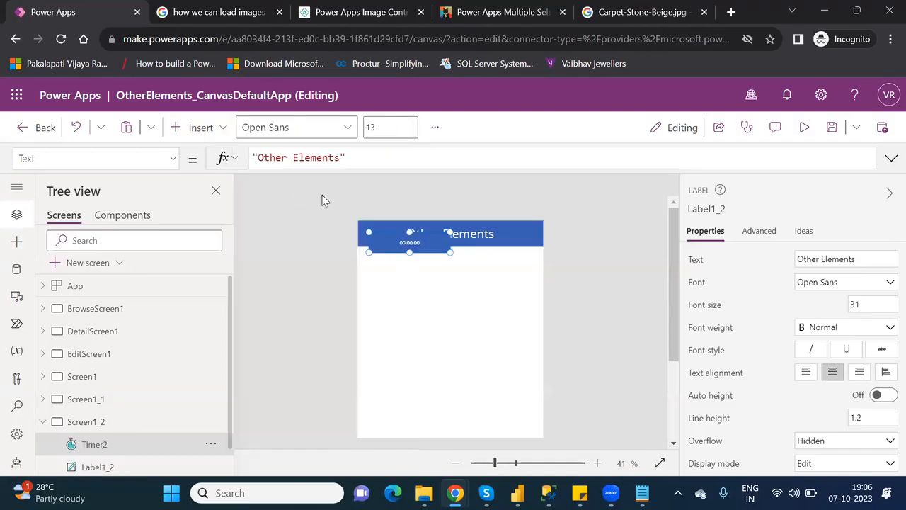
left_click_drag(409, 244, 408, 263)
Change the timer's Duration from 60000 to 10000.
double_click(863, 281)
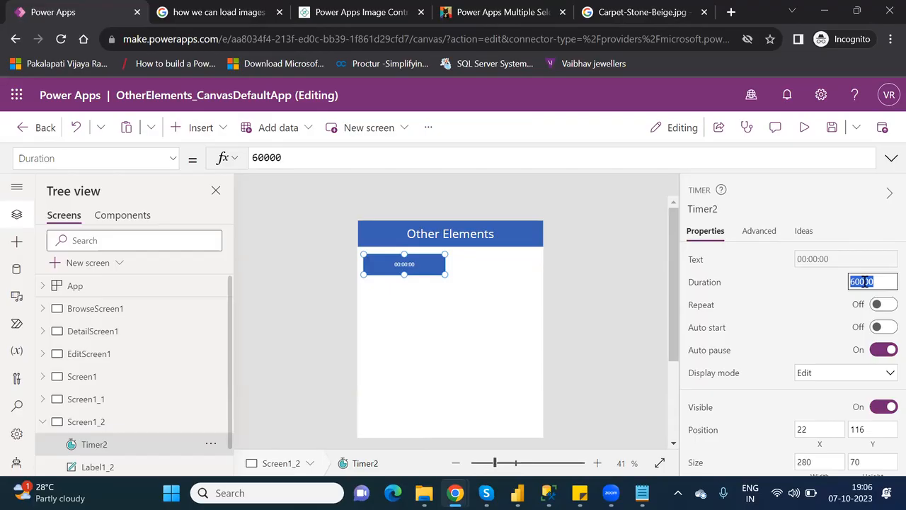
type("5000")
key("BackSpace")
key("BackSpace")
key("BackSpace")
key("BackSpace")
type("10000")
left_click(535, 306)
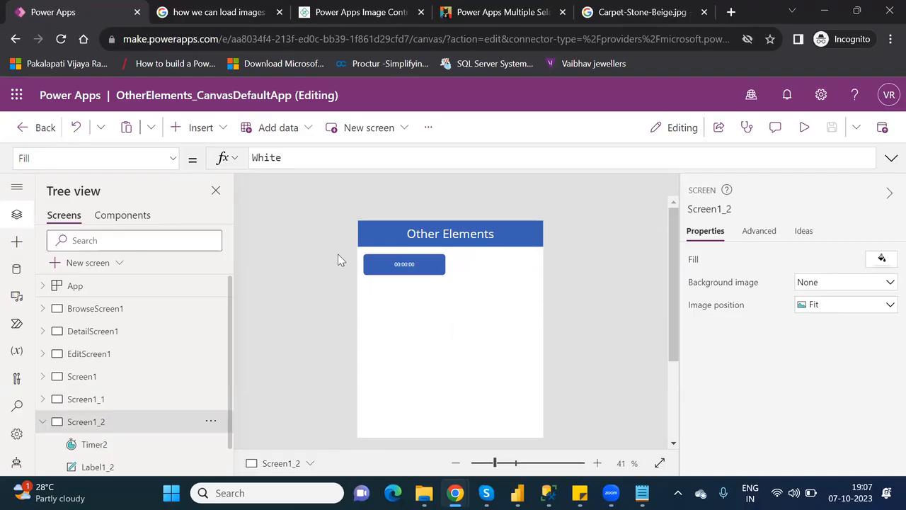
Insert a data table below the timer and bind it to the Customers data source.
left_click(202, 128)
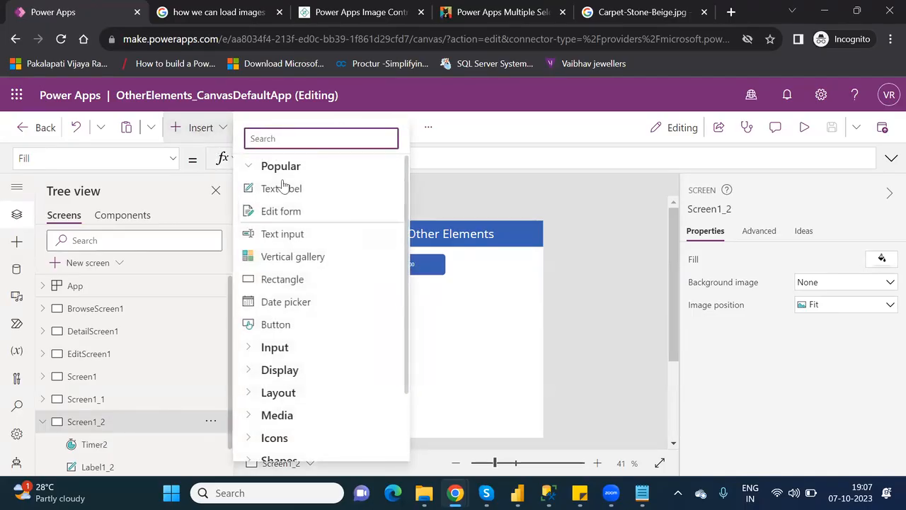
type("data")
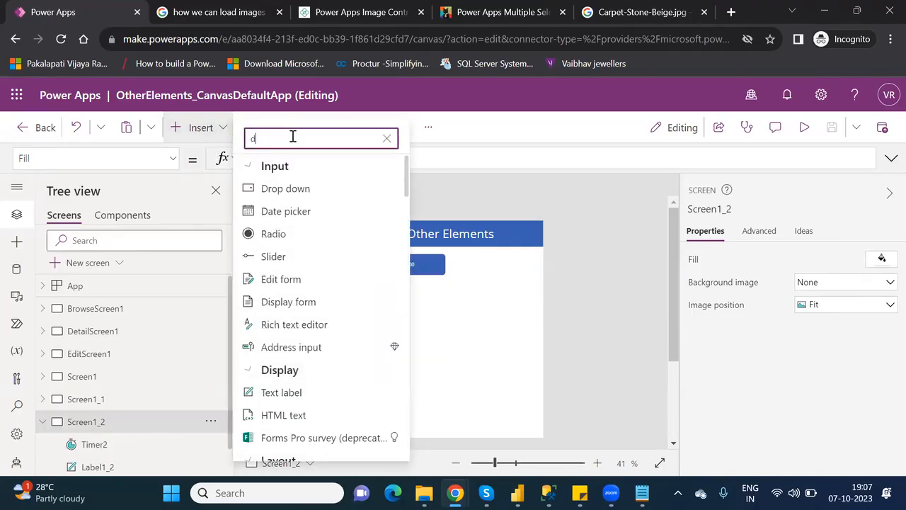
left_click(293, 190)
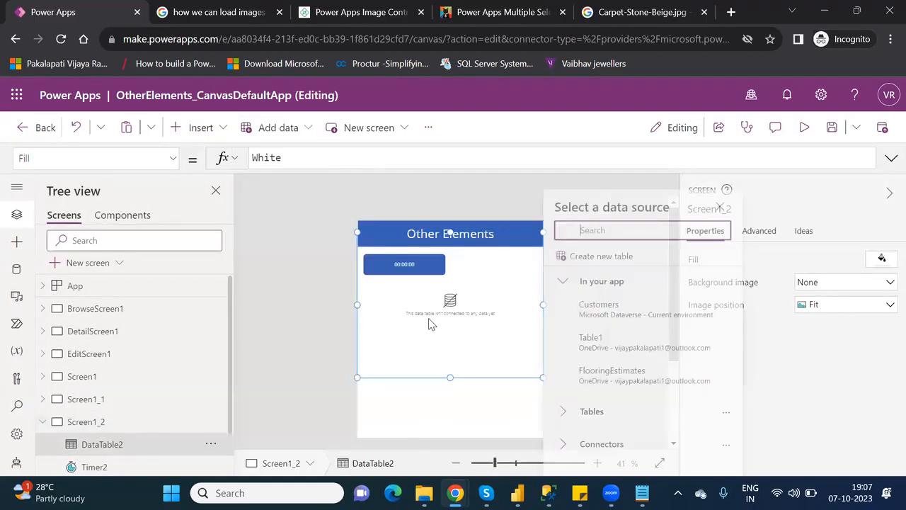
left_click(519, 234)
left_click_drag(517, 282, 518, 283)
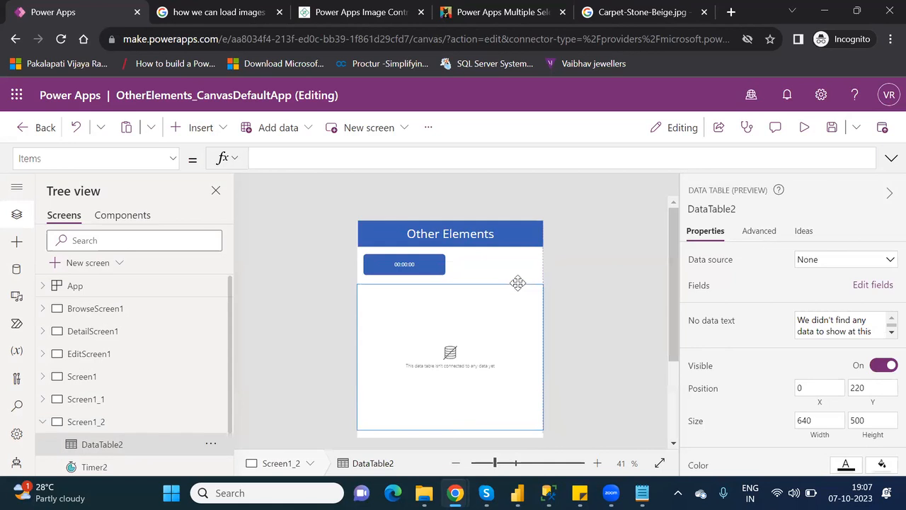
left_click(849, 266)
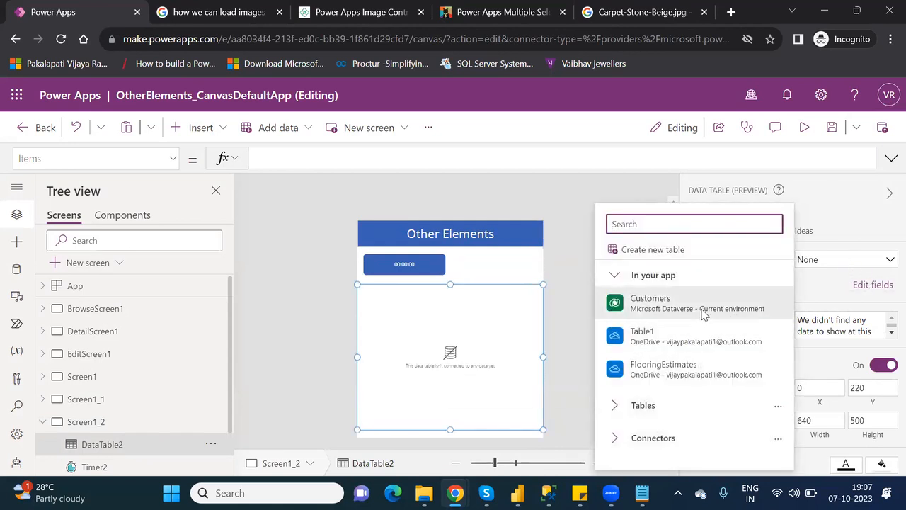
left_click(703, 310)
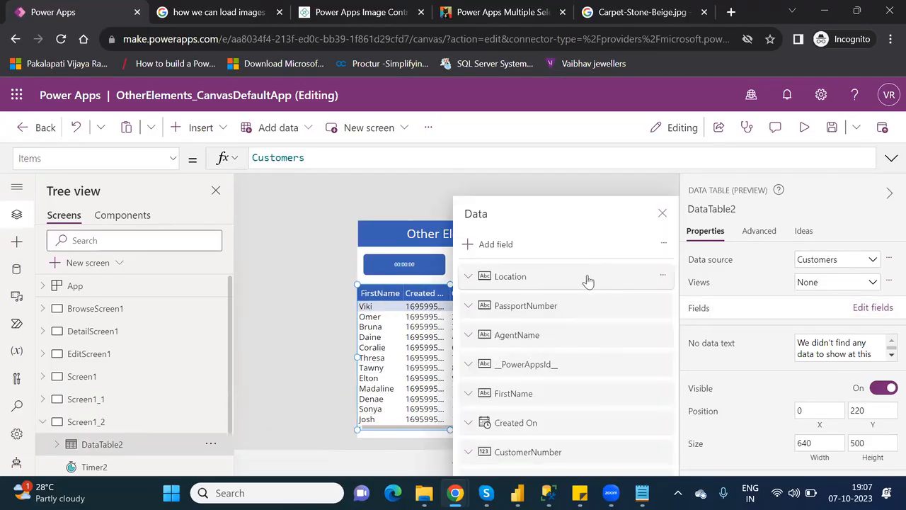
Remove FirstName, Created On, CustomerNumber, LastName, VIPLevel and PowerAppsId fields, keeping Location and AgentName.
left_click(587, 281)
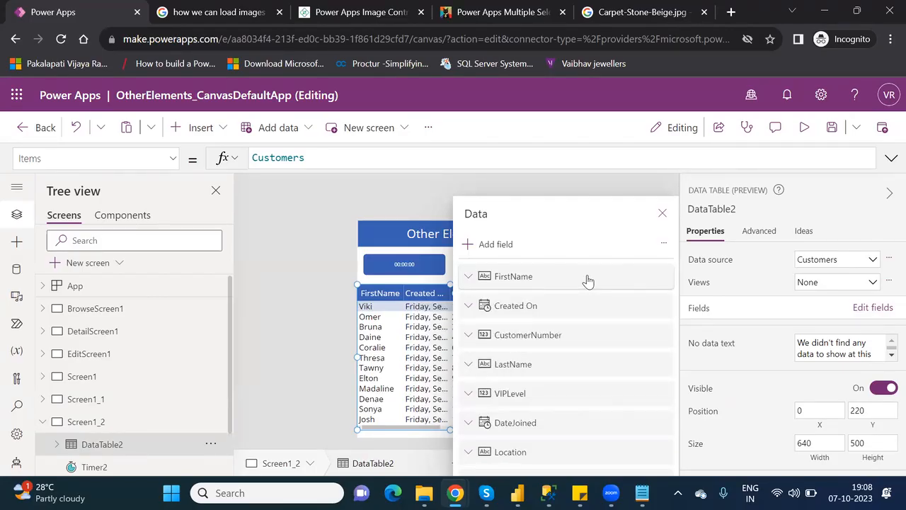
left_click(587, 281)
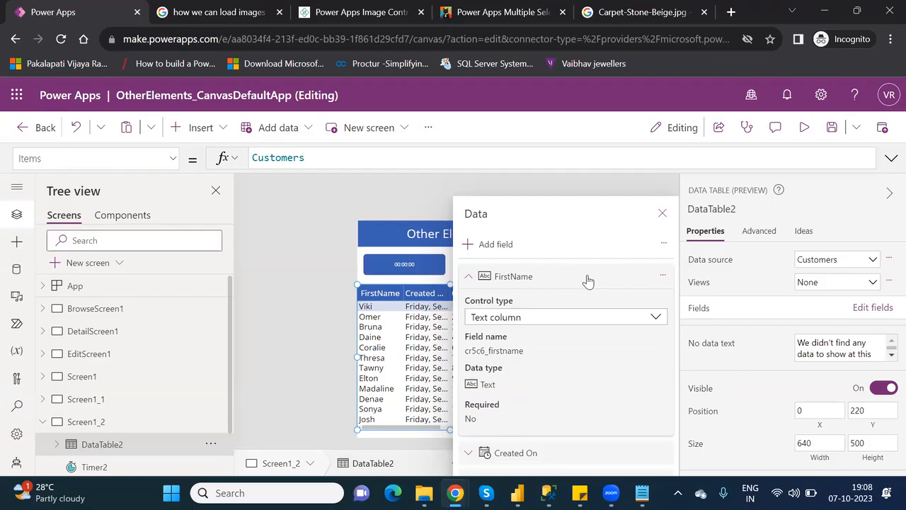
key("Delete")
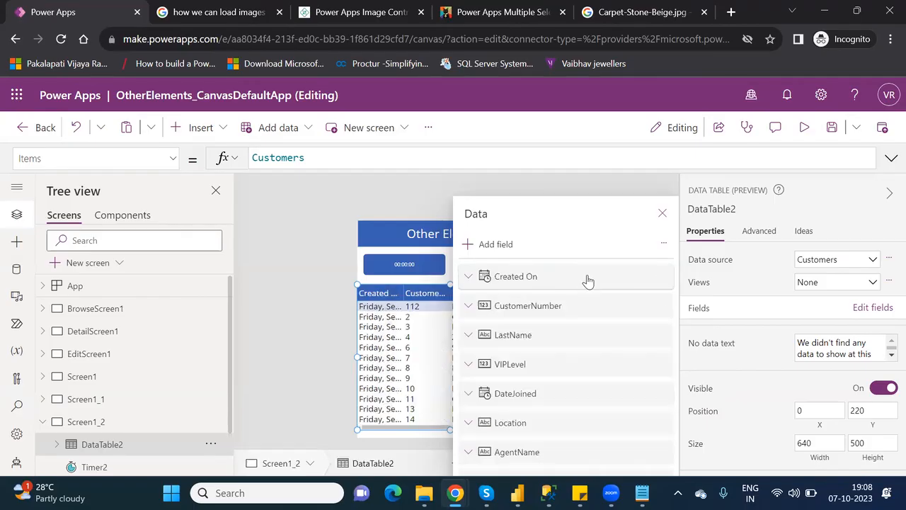
key("Delete")
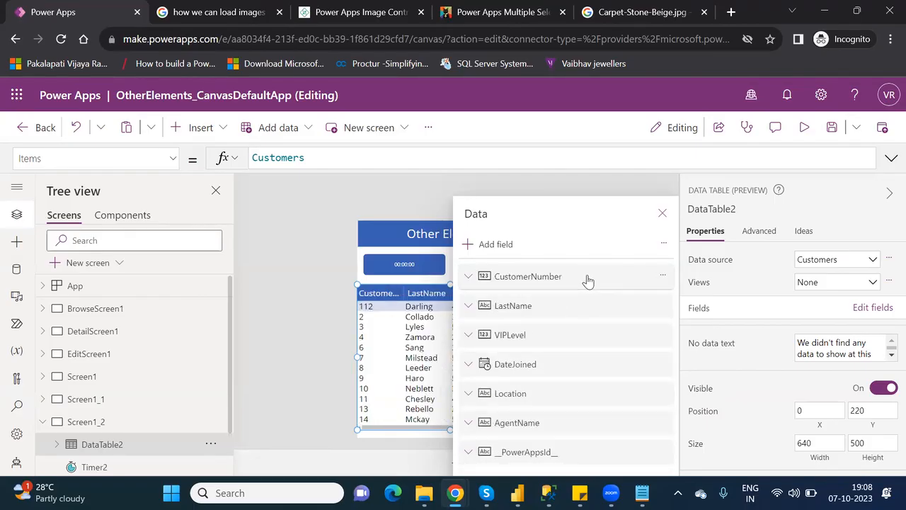
key("Delete")
key("Delete")
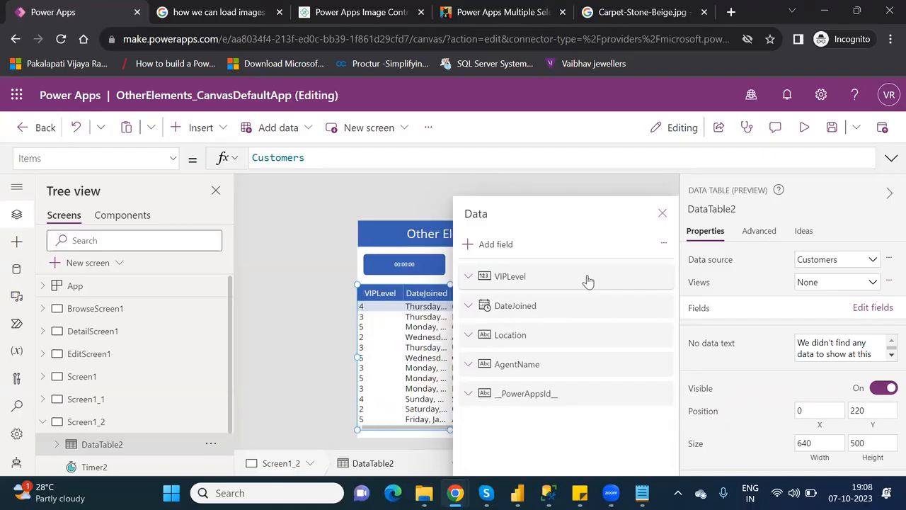
key("Delete")
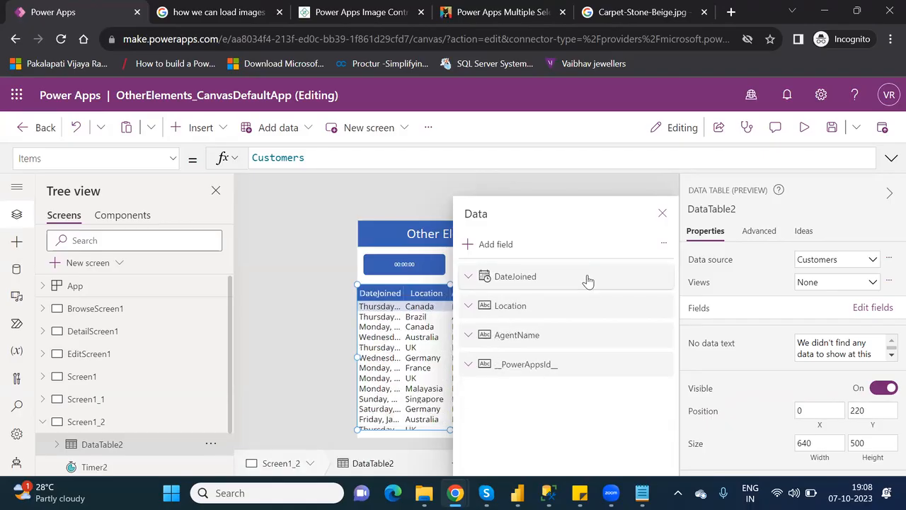
key("Delete")
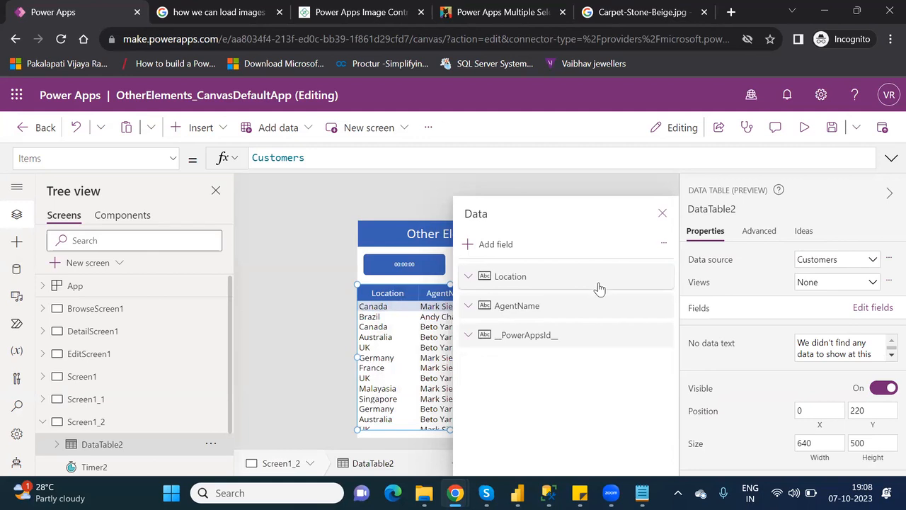
left_click(591, 344)
key("Delete")
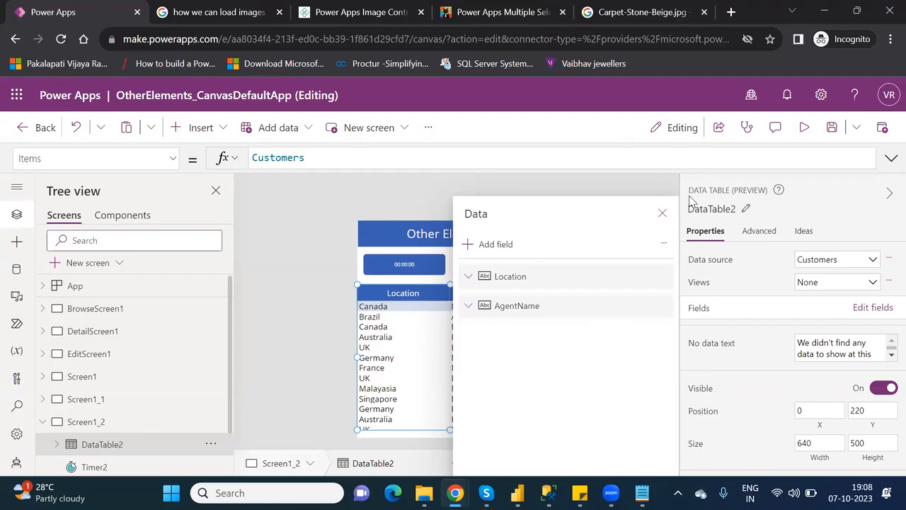
left_click(663, 215)
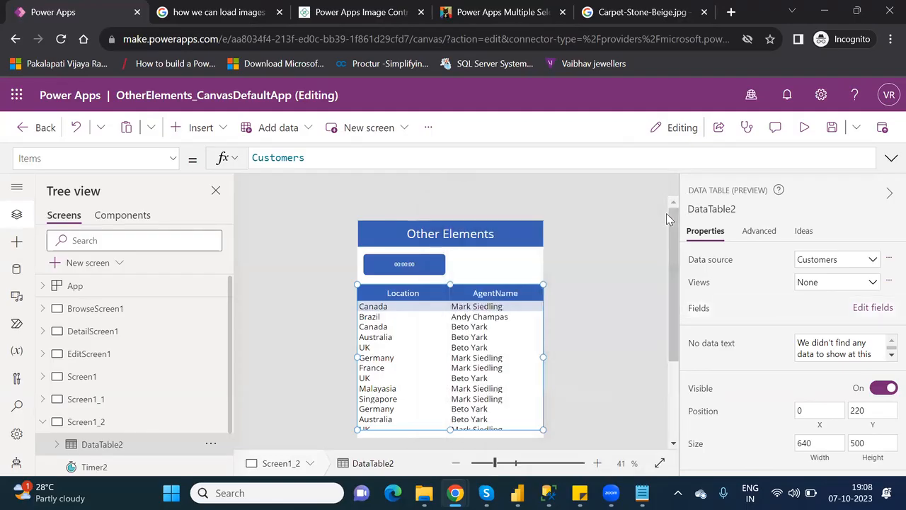
left_click(494, 281)
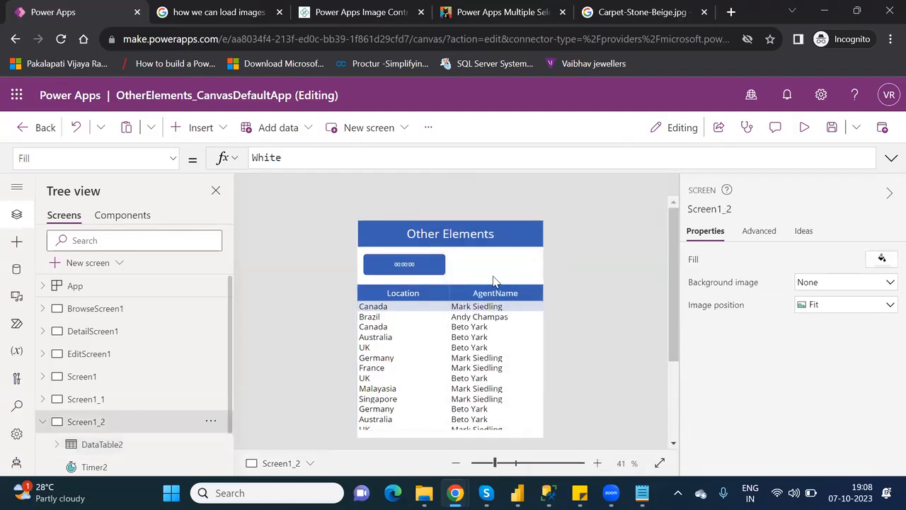
left_click(430, 265)
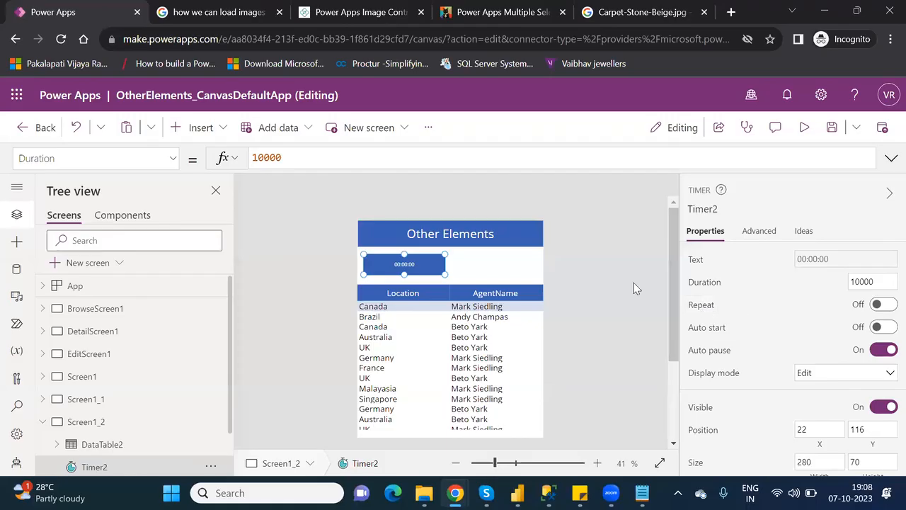
left_click(538, 292)
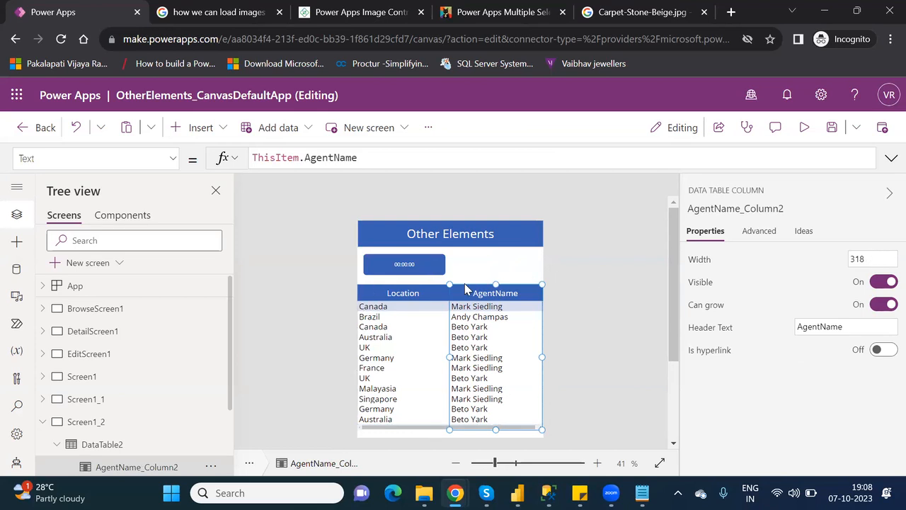
left_click(498, 277)
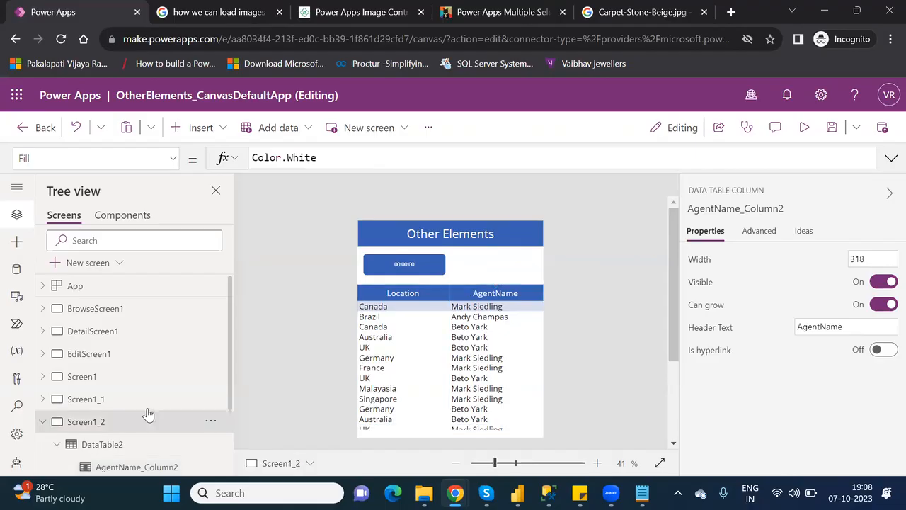
left_click(99, 445)
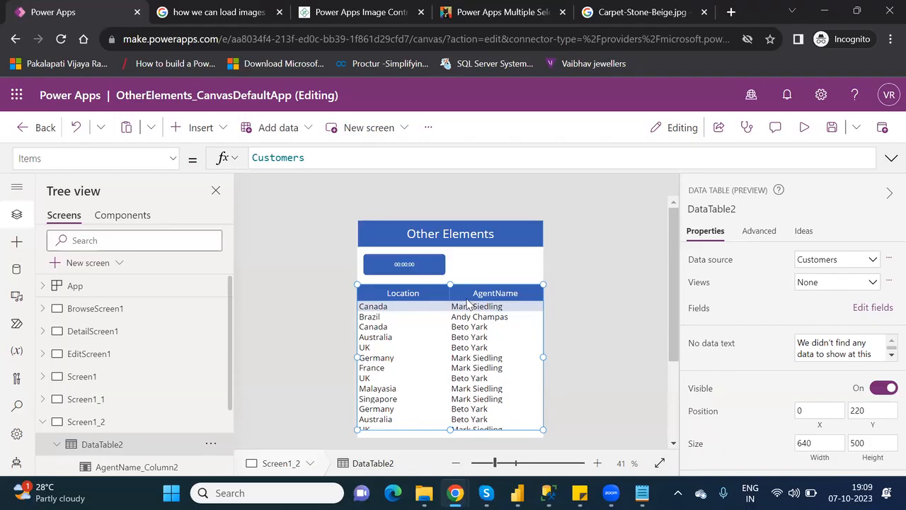
Replace DataTable2's Visible value 'true' with the start of an 'if' formula.
left_click(173, 159)
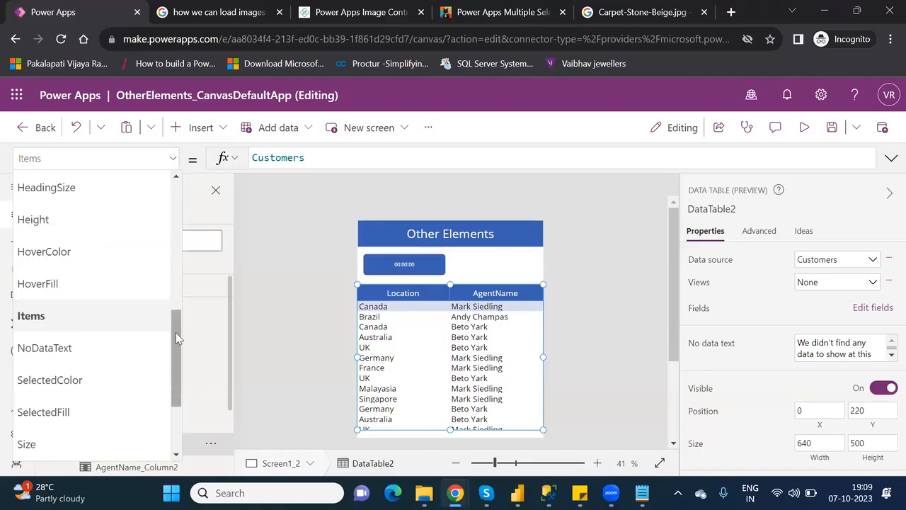
left_click_drag(173, 335, 175, 397)
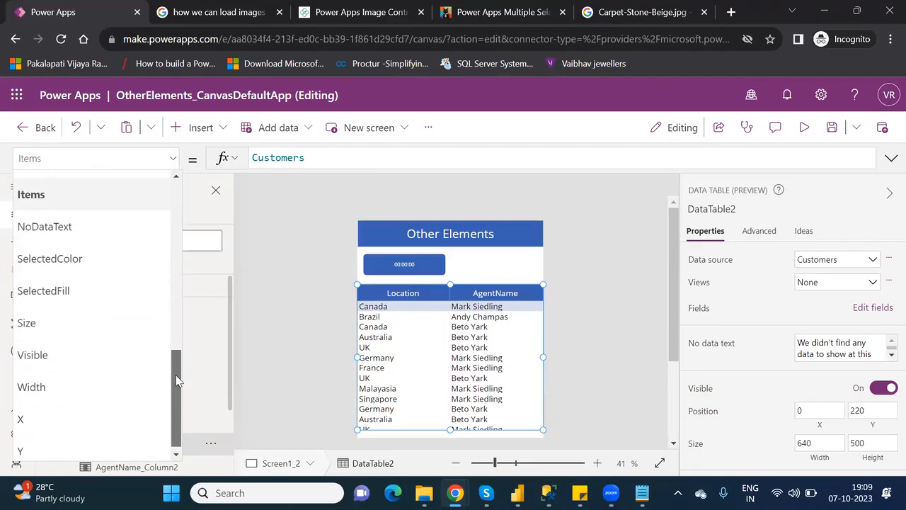
left_click(84, 355)
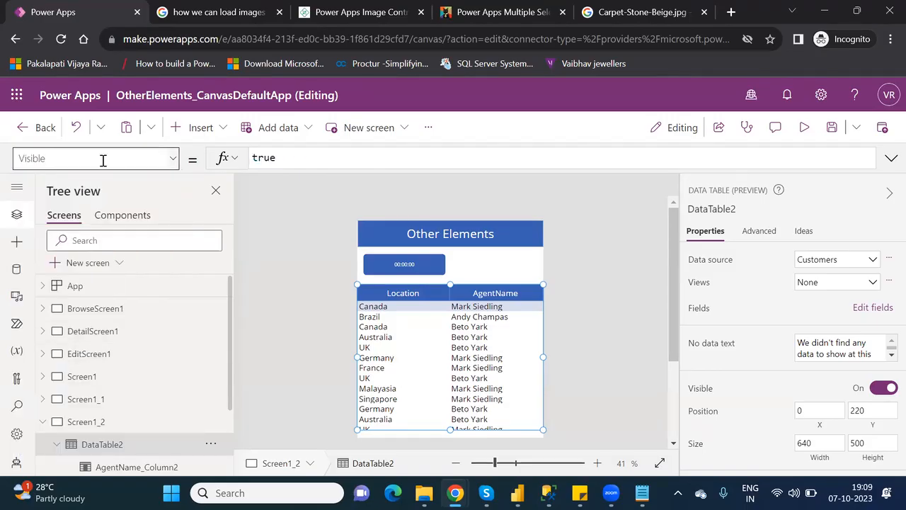
double_click(269, 157)
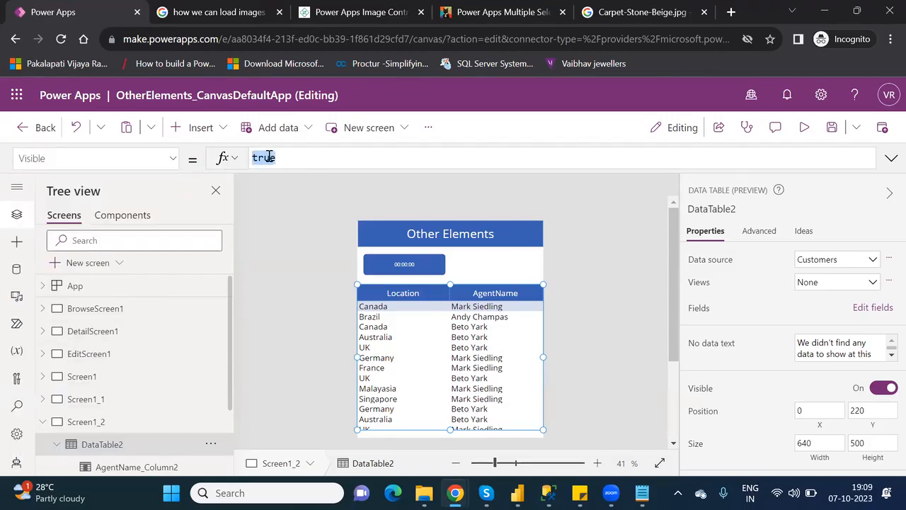
key("BackSpace")
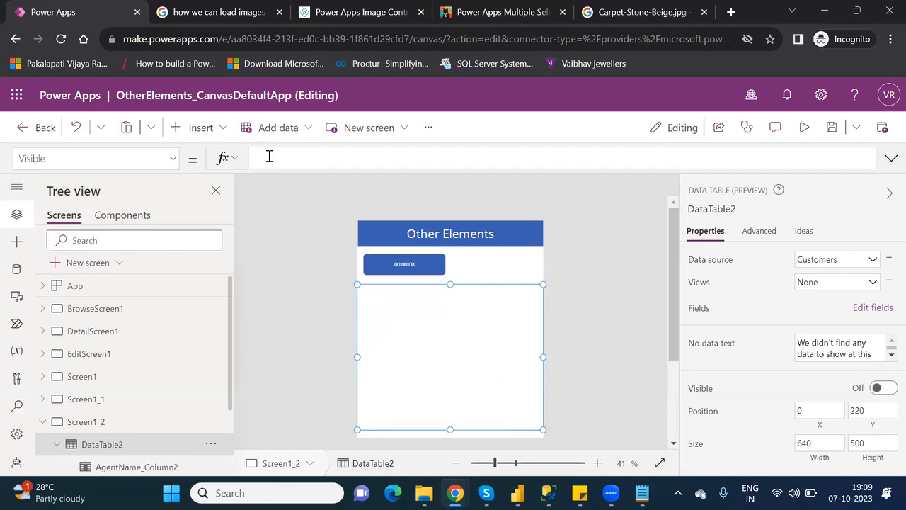
type("if")
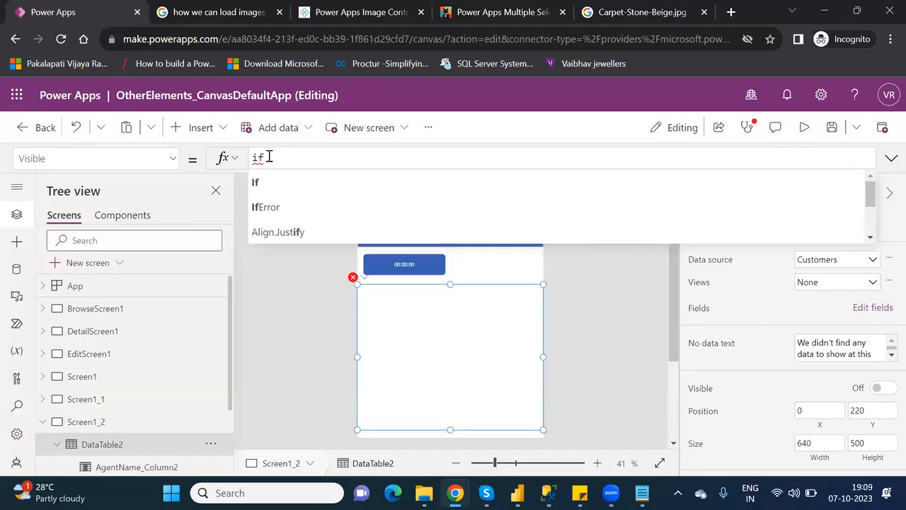
Build the Visible formula as If(Timer2.Value>5000,true,false using autocomplete for Timer2 and Value.
type("(")
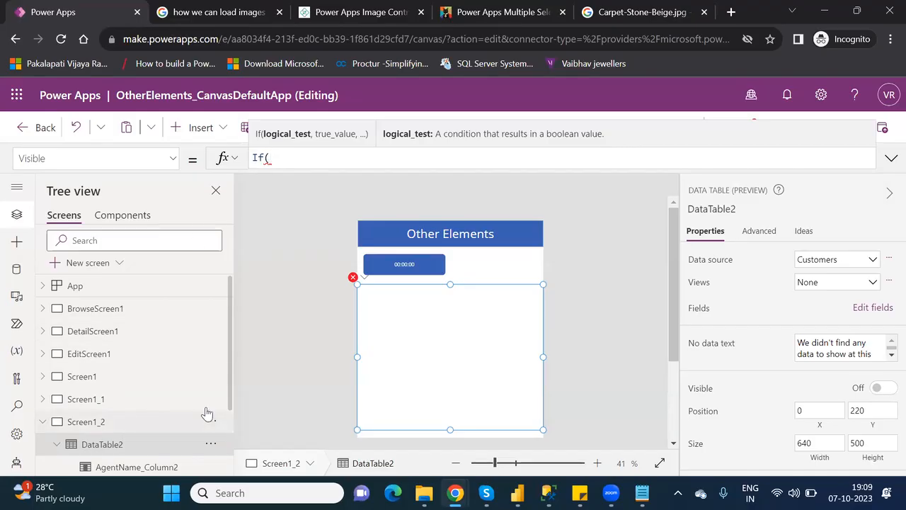
left_click_drag(229, 385, 241, 444)
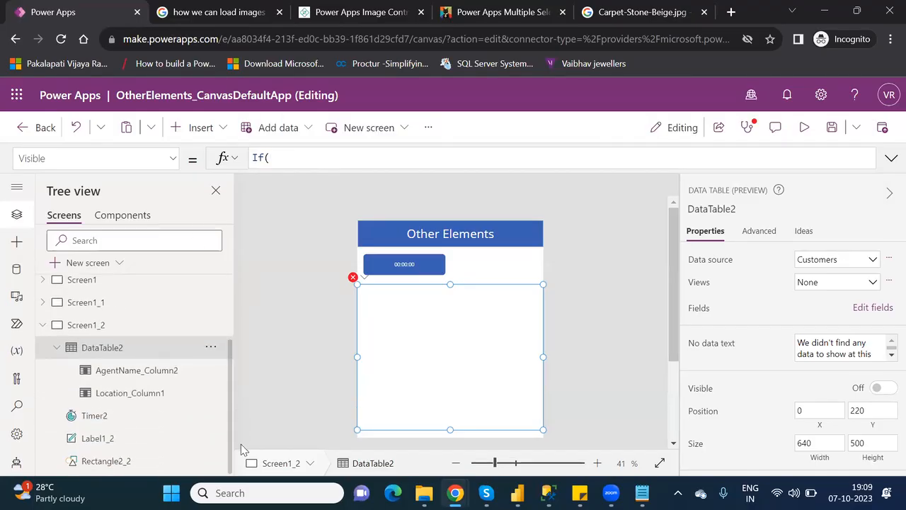
left_click(303, 159)
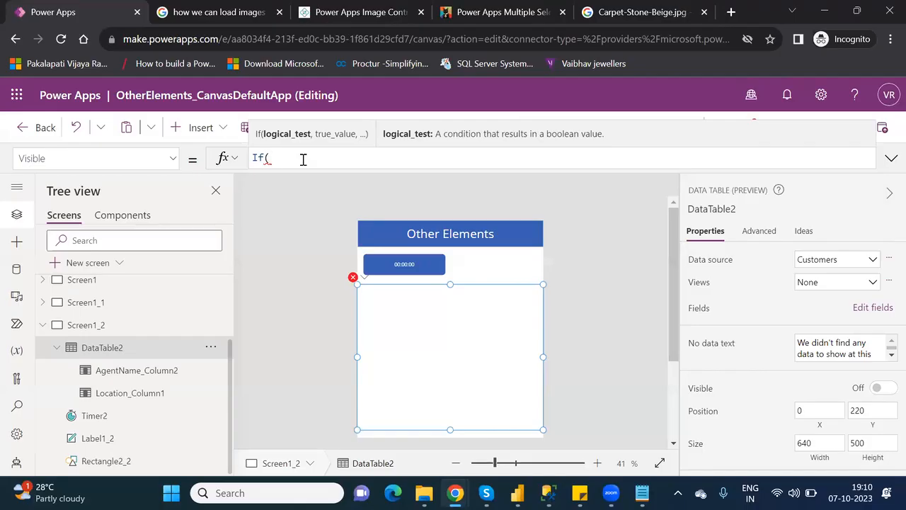
type("time")
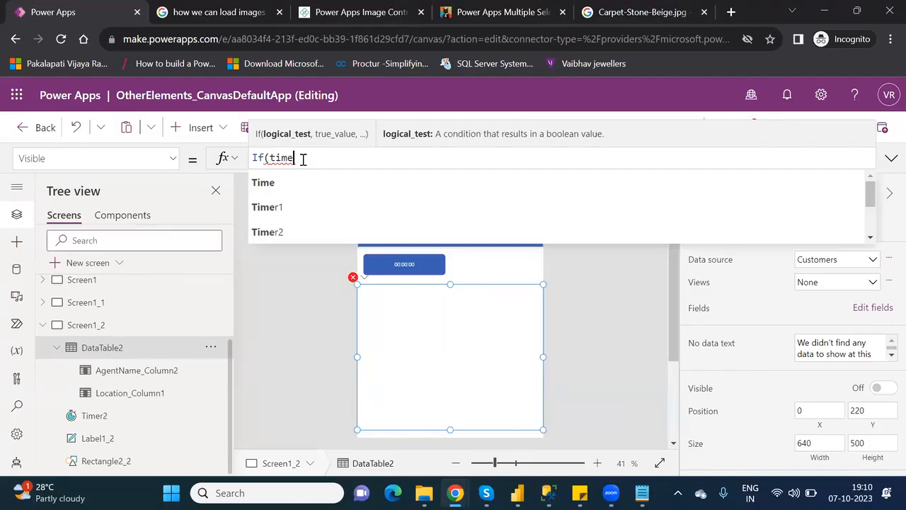
key("Down")
key("Down")
key("Tab")
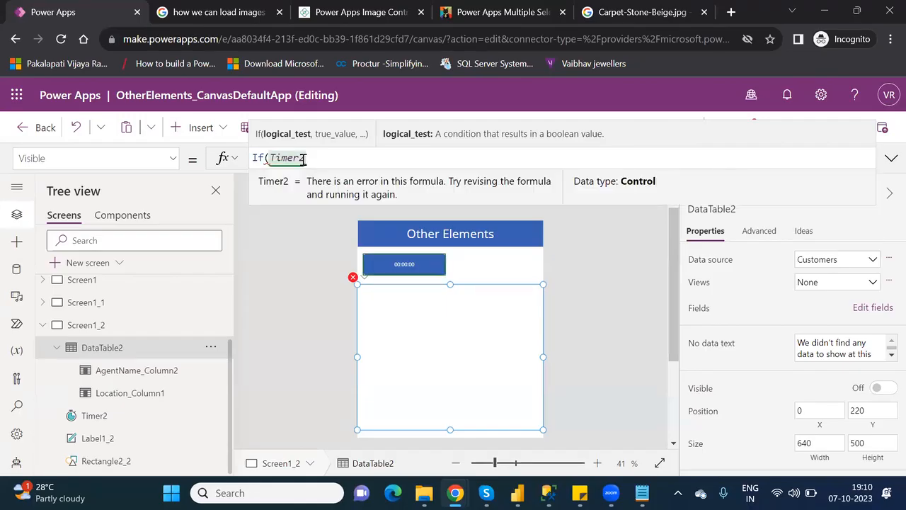
type(".")
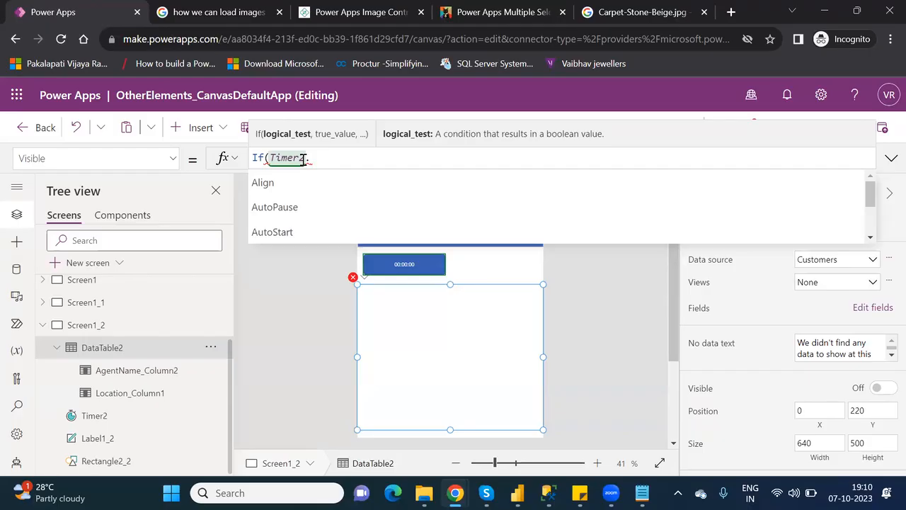
left_click_drag(873, 200, 886, 235)
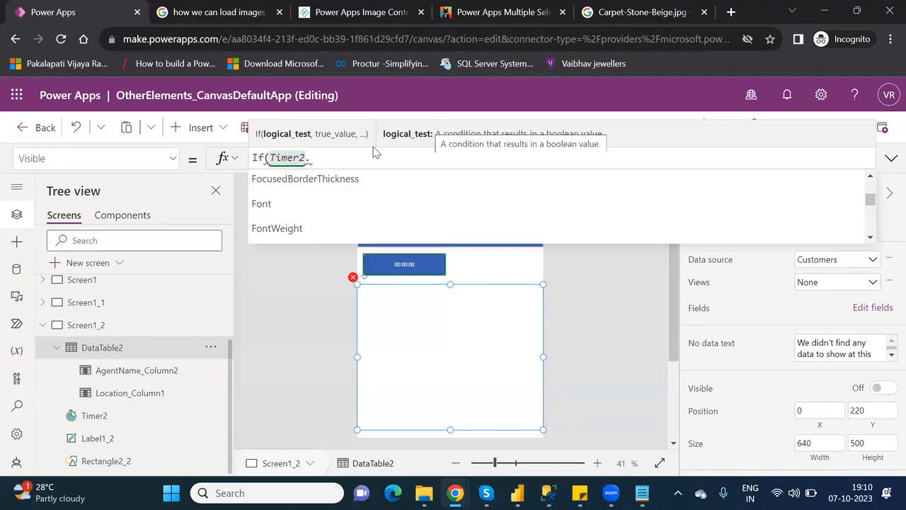
type("va")
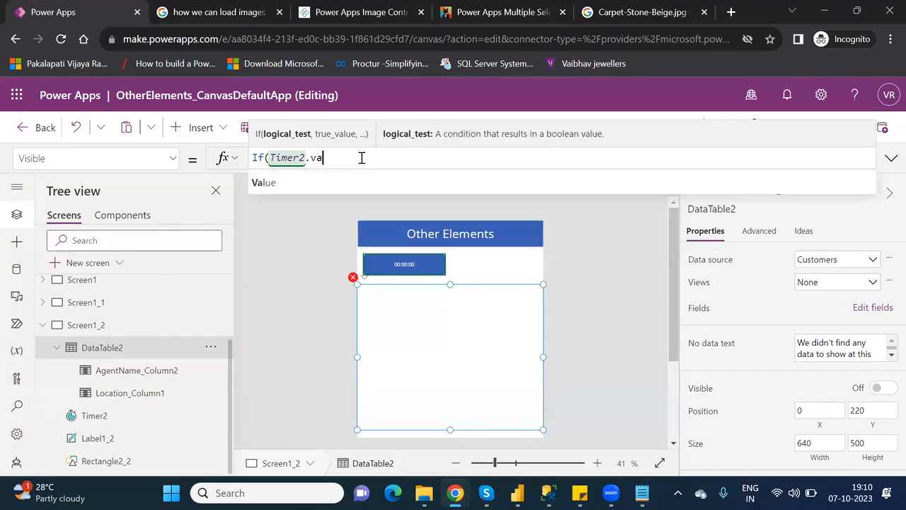
left_click(313, 182)
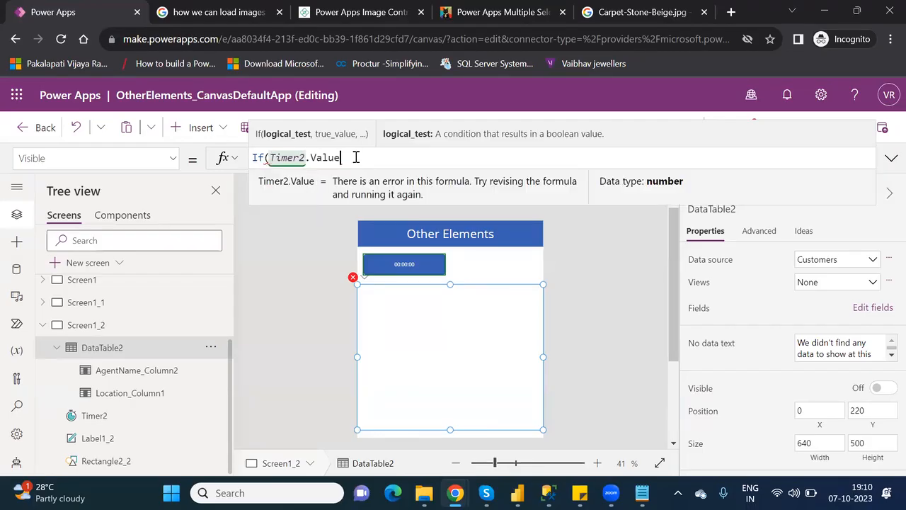
type(">")
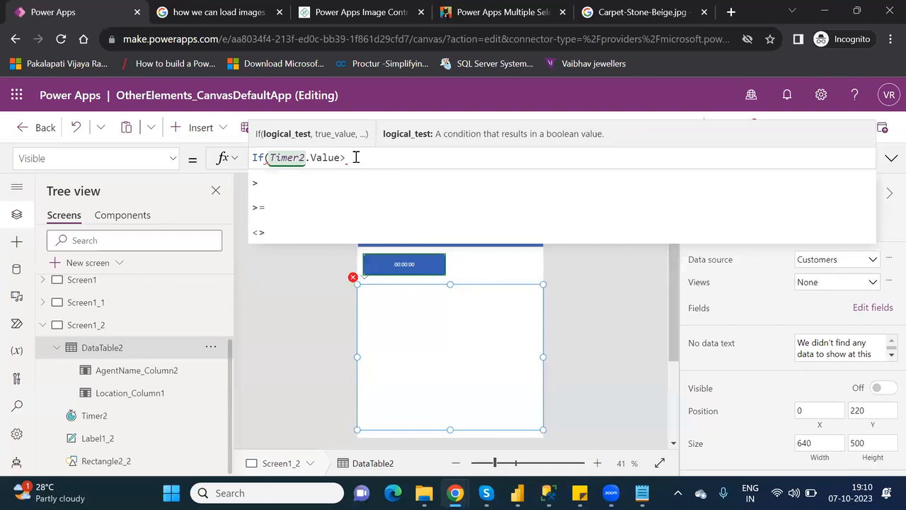
type("5000")
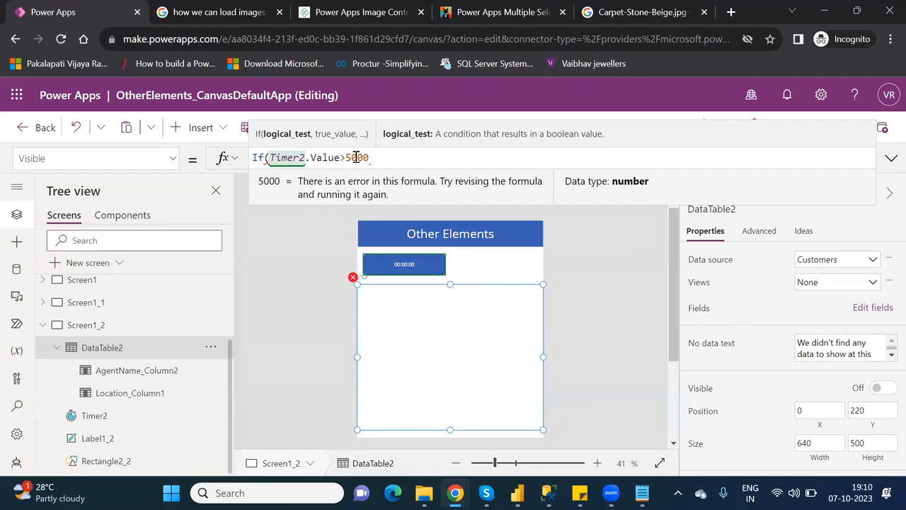
type(",")
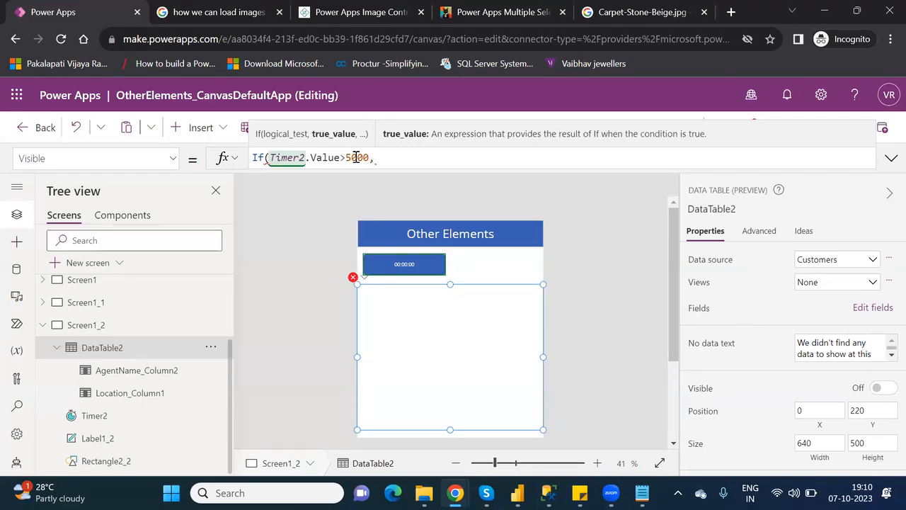
type("true")
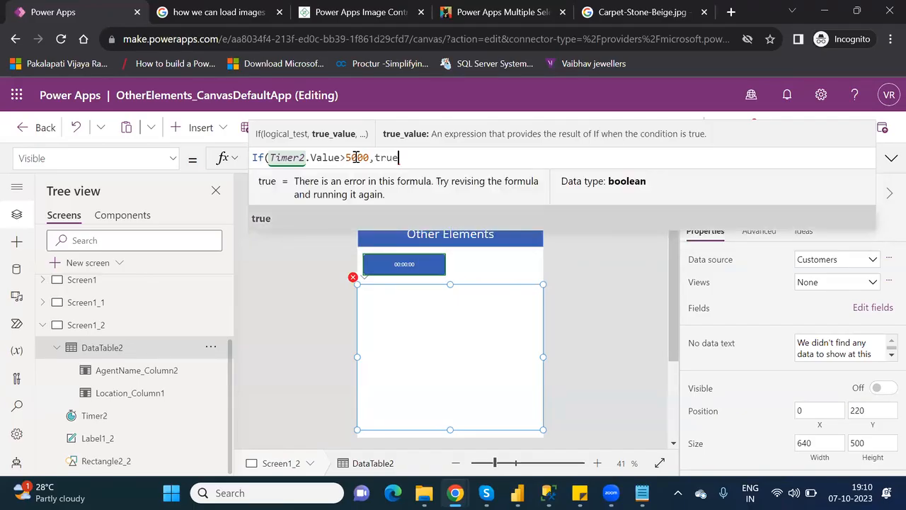
type(",false")
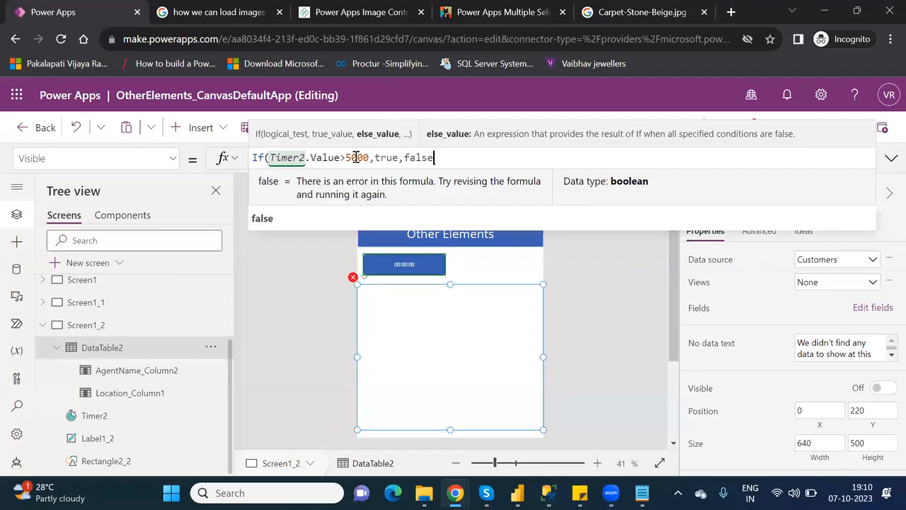
Close the formula as If(Timer2.Value>5000,true,false) and commit it.
key("shift+Return")
key("BackSpace")
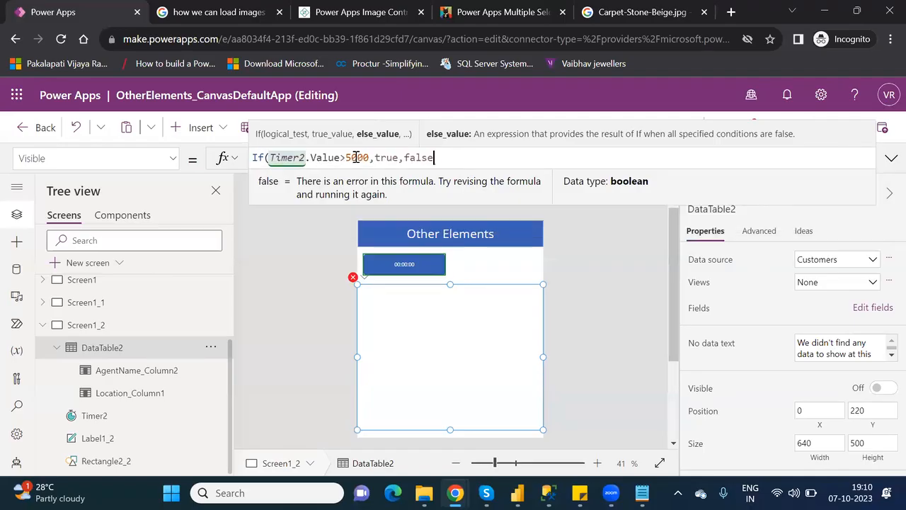
type(")")
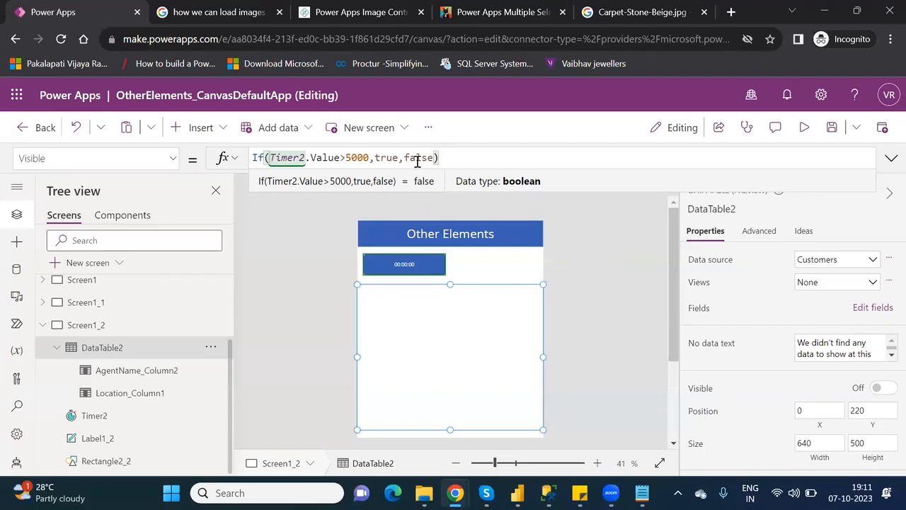
left_click(500, 273)
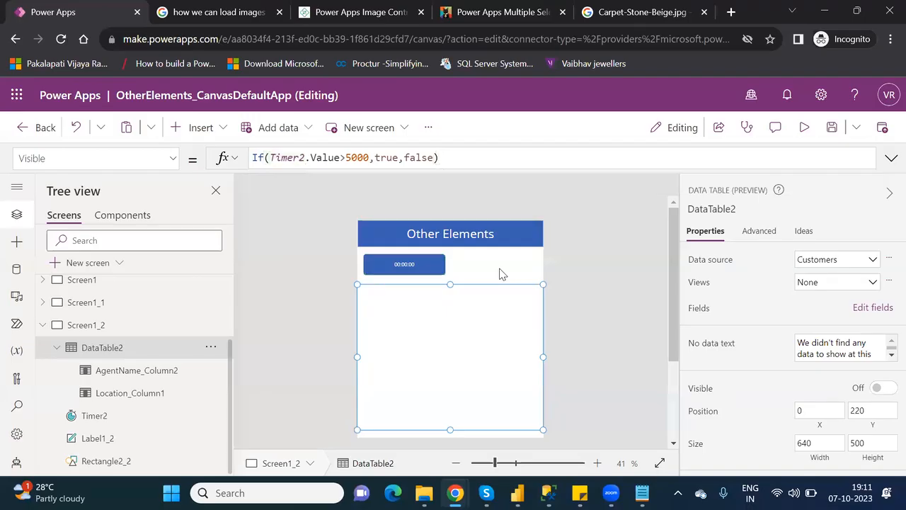
Run a quick preview, return to the editor past the tips dialog, and select Timer2.
left_click(804, 129)
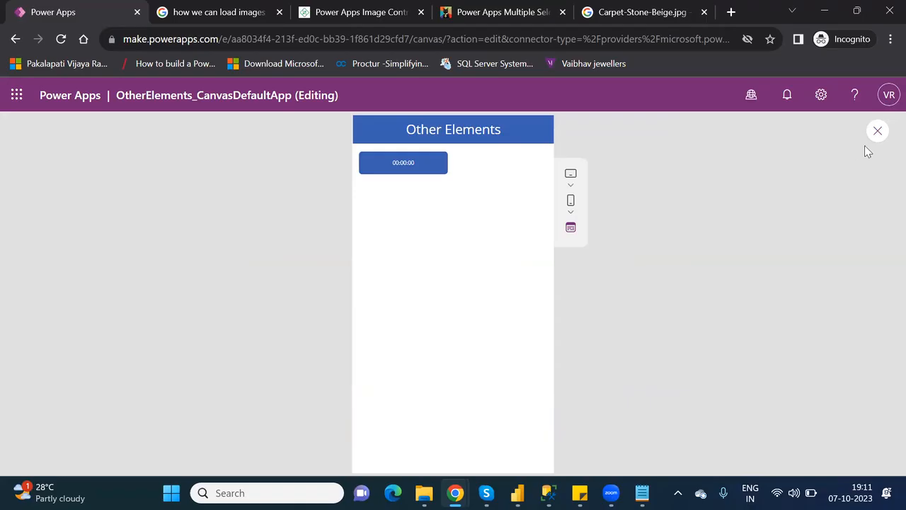
left_click(877, 131)
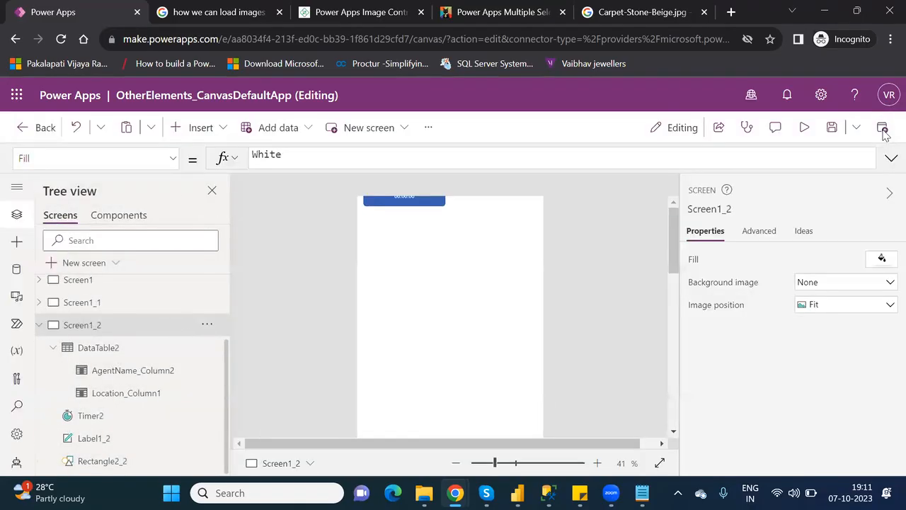
left_click(589, 345)
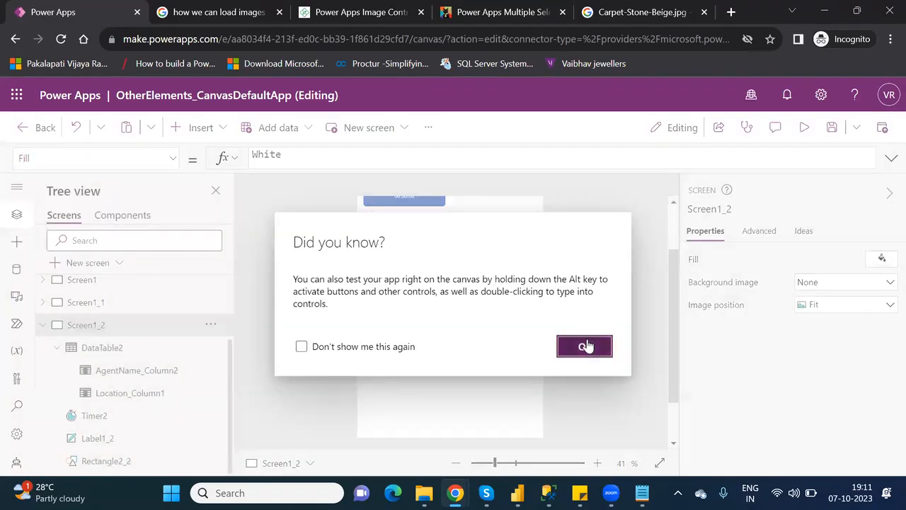
left_click(404, 199)
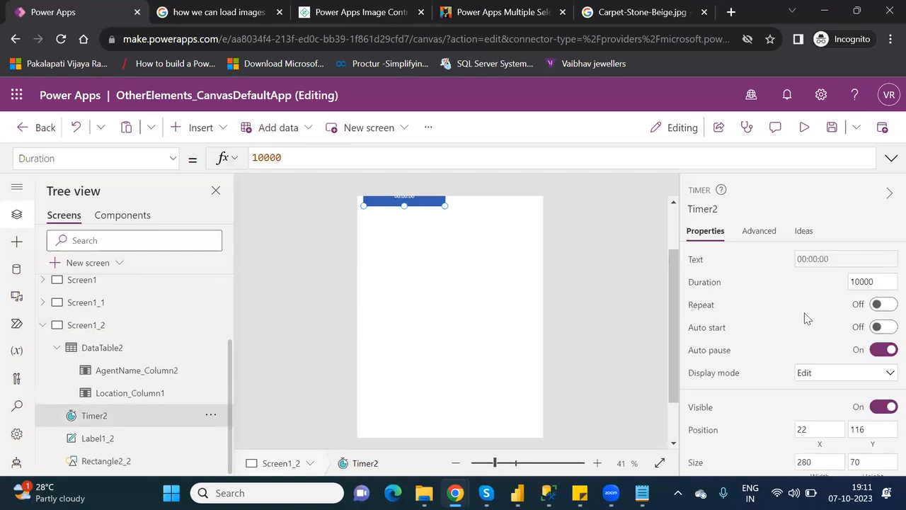
Turn on Timer2's Repeat and Auto start, then preview the app.
left_click(885, 305)
left_click(887, 327)
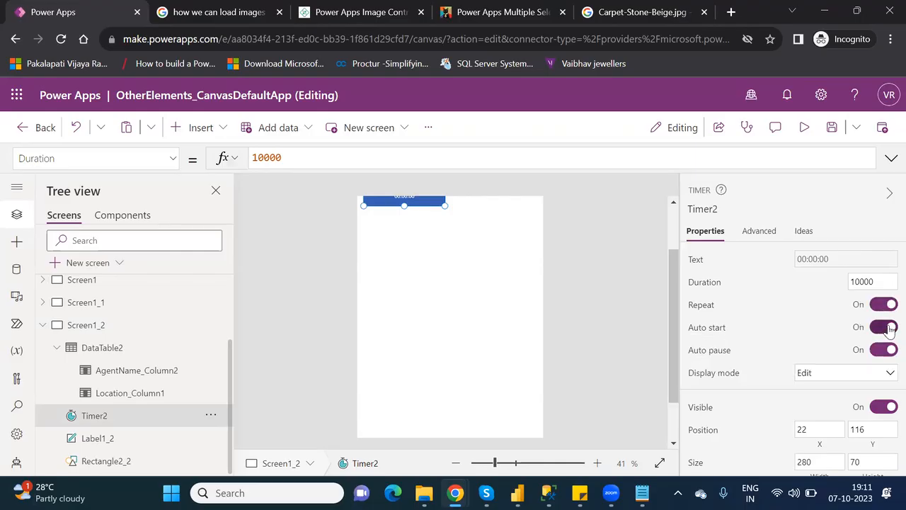
left_click(806, 128)
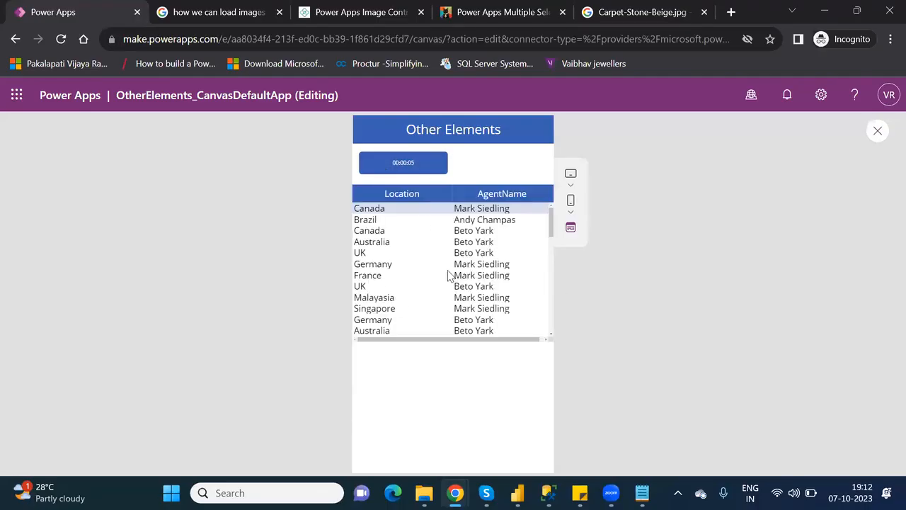
Exit the preview, dismiss the tip, and resize DataTable2 to 640 × 304.
left_click(876, 134)
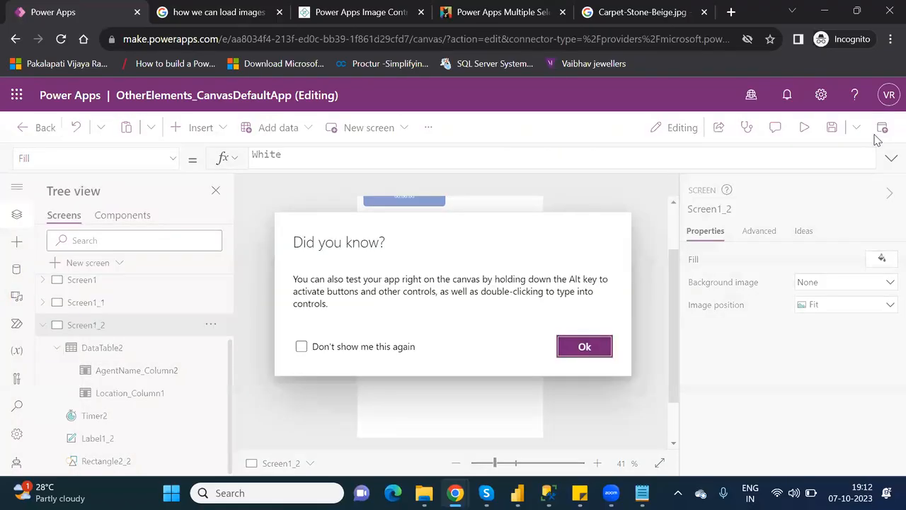
left_click(584, 347)
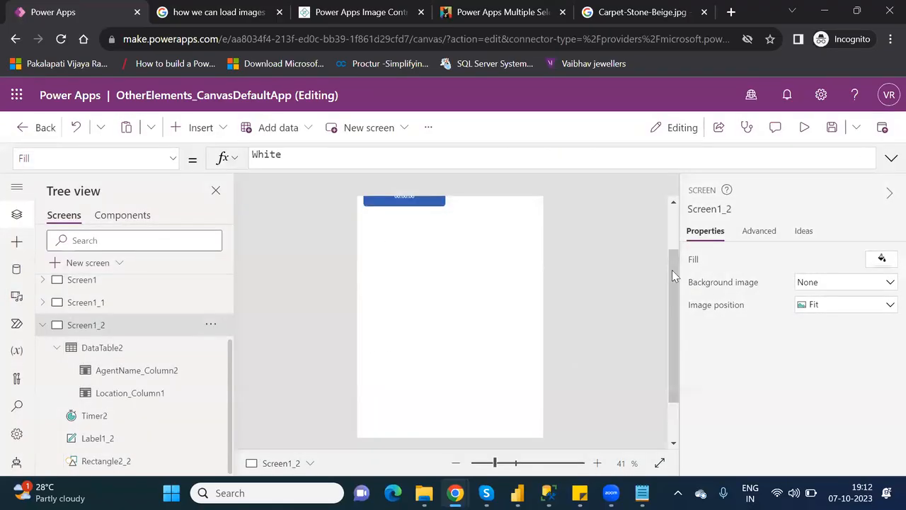
left_click(673, 230)
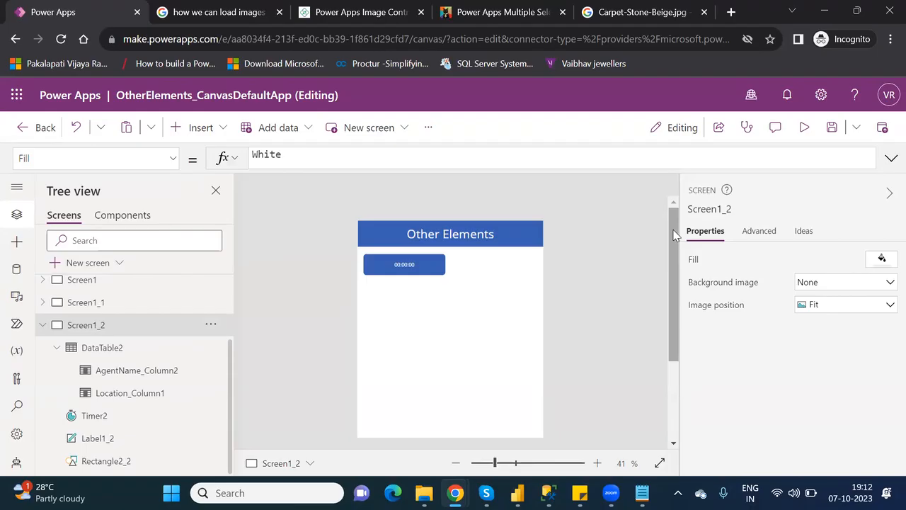
left_click(115, 346)
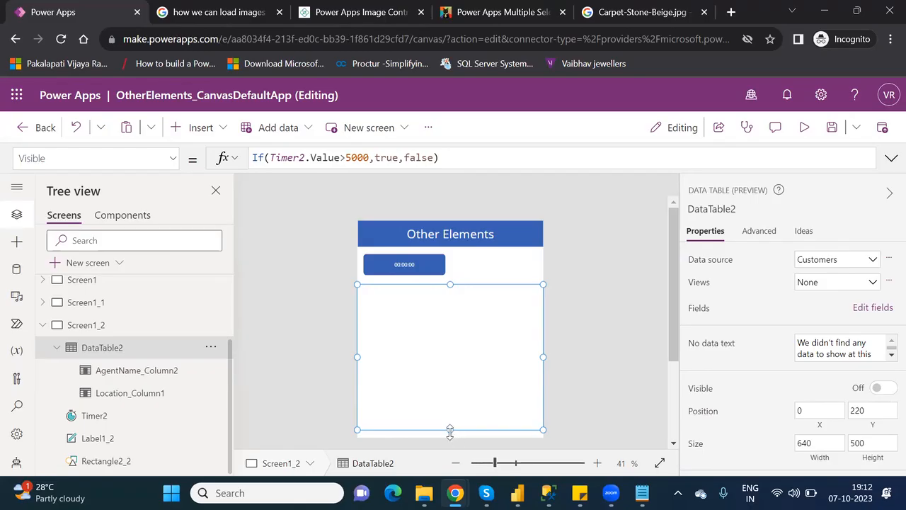
left_click_drag(450, 429, 450, 375)
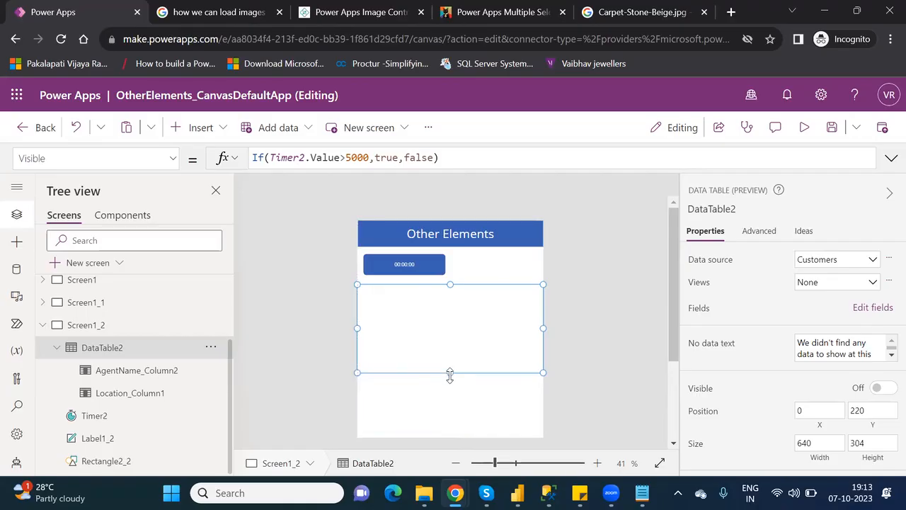
Browse the Popular and Input control categories in the Insert list.
left_click(200, 127)
left_click(251, 170)
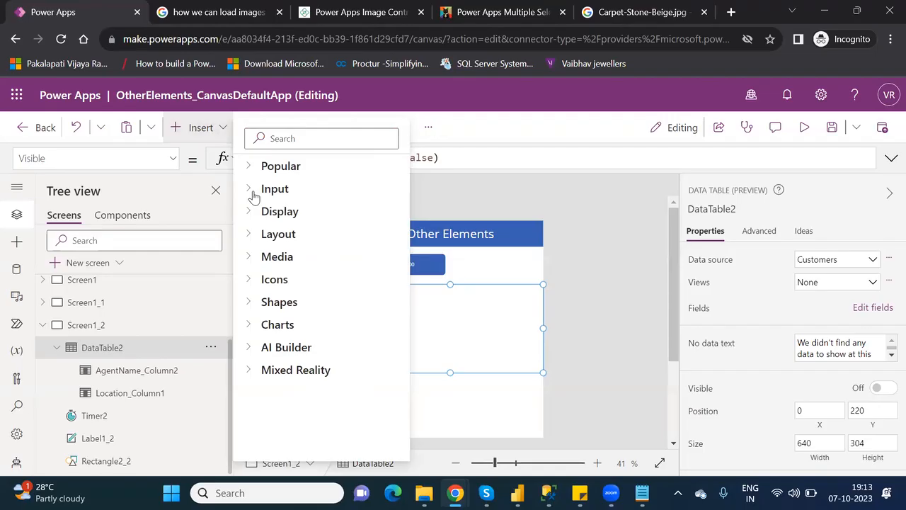
left_click(251, 190)
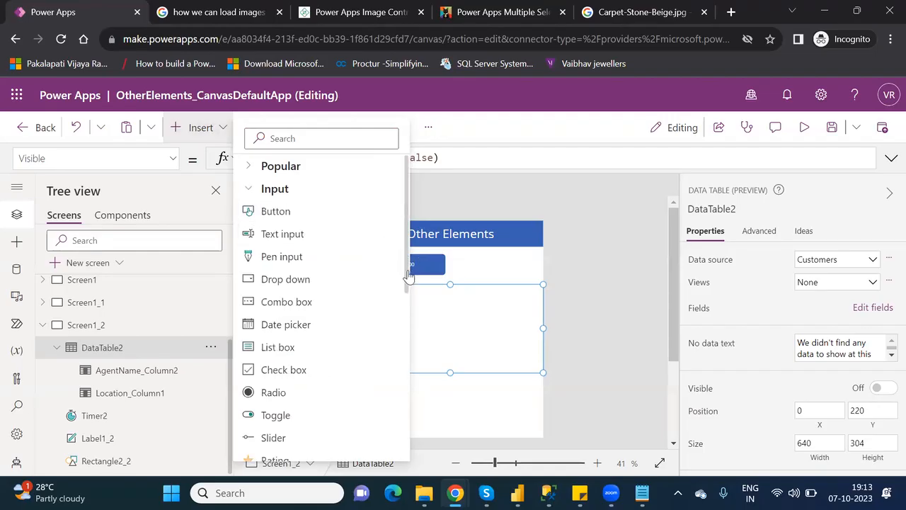
scroll(410, 298, "down", 1)
scroll(409, 298, "down", 5)
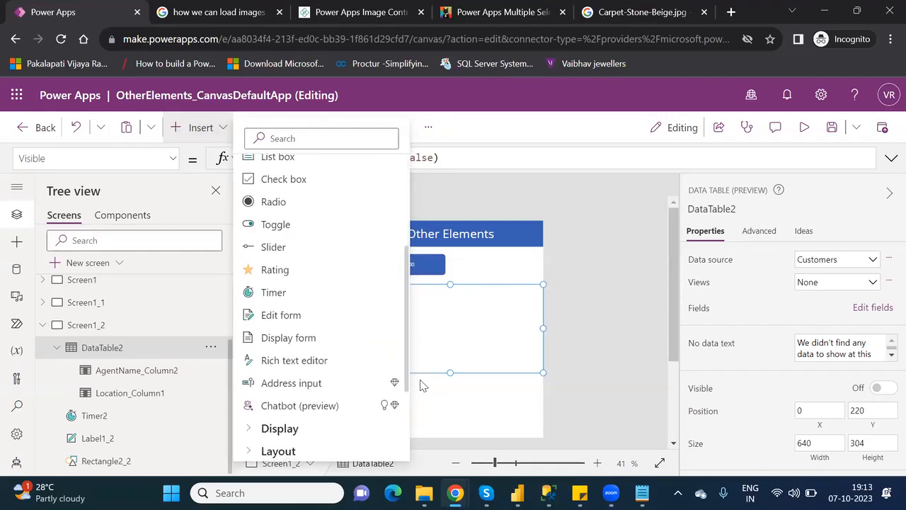
scroll(425, 302, "up", 2)
left_click_drag(425, 302, 420, 253)
left_click(421, 253)
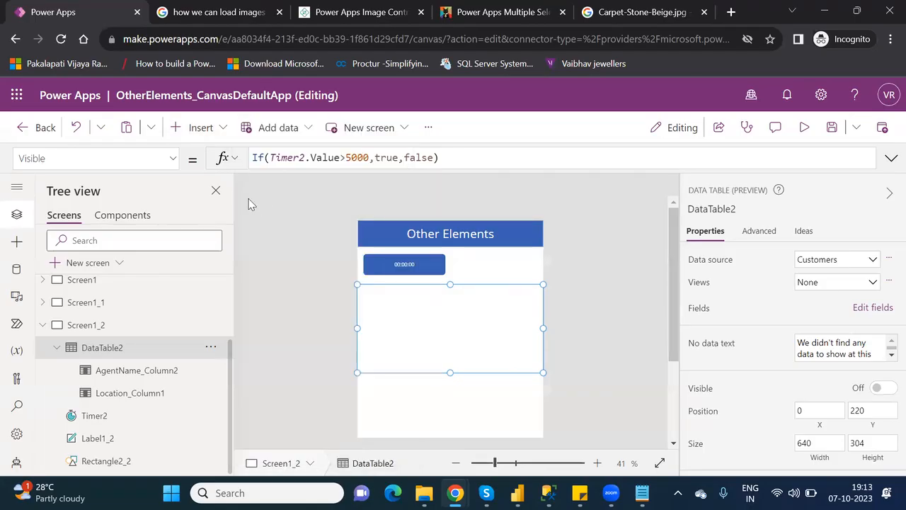
Insert a blank vertical gallery from the Layout category onto Screen1_2.
left_click(203, 132)
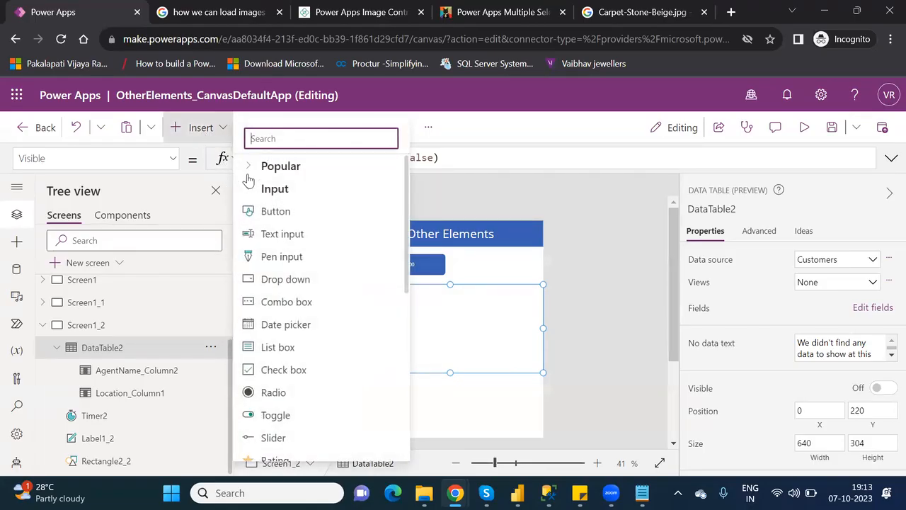
left_click(250, 191)
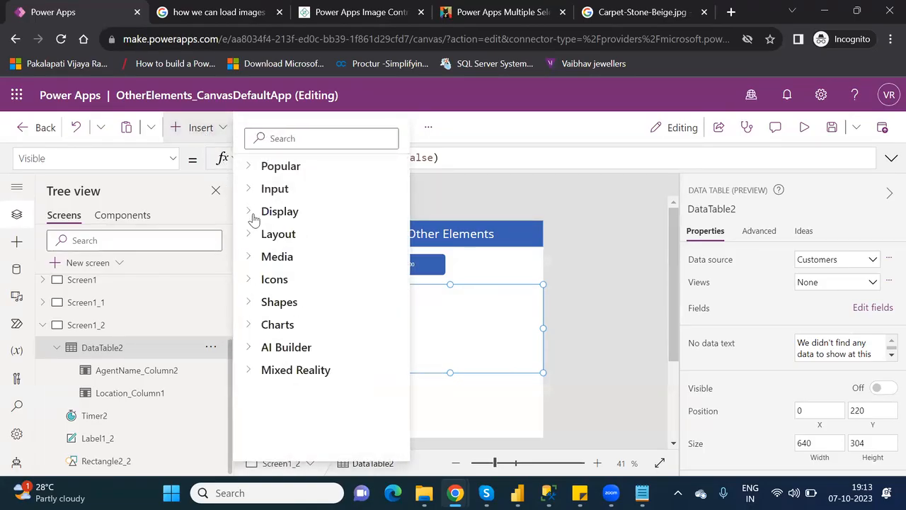
left_click(254, 214)
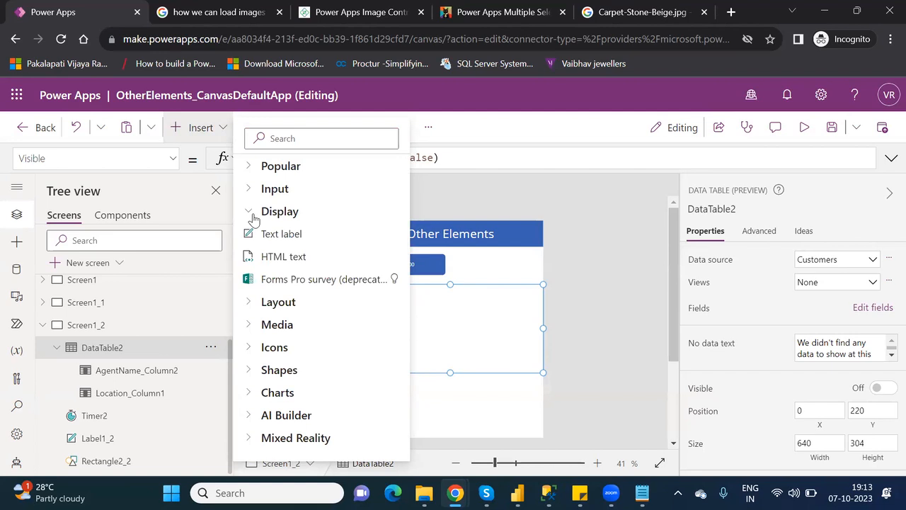
left_click(254, 215)
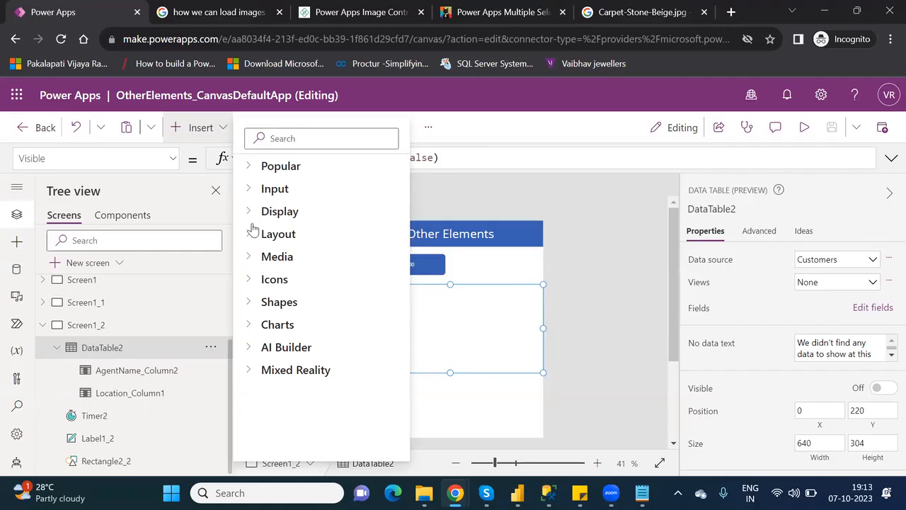
left_click(253, 237)
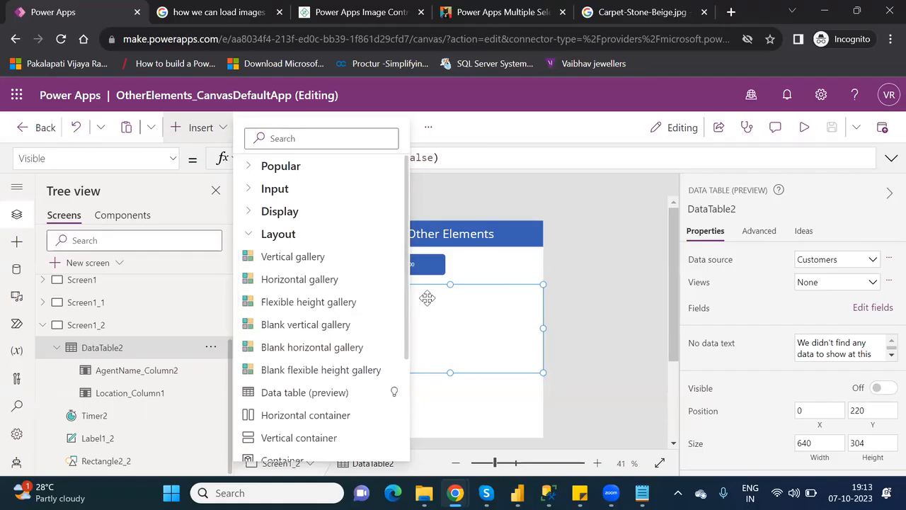
left_click(409, 331)
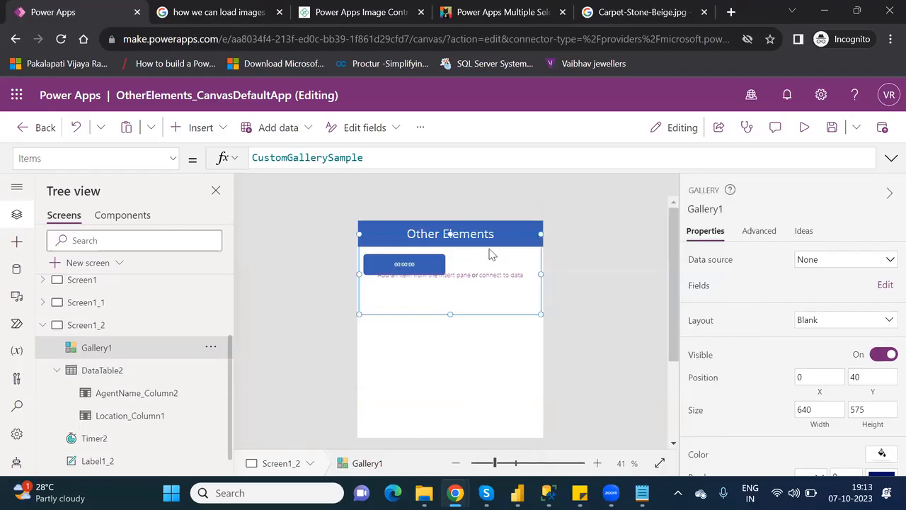
Dismiss Gallery1's data source picker and delete the empty gallery.
left_click(103, 349)
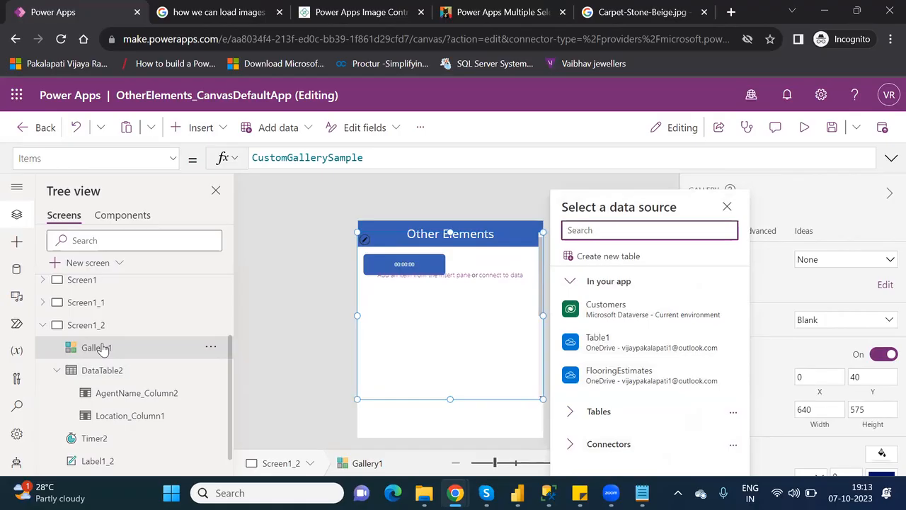
left_click(418, 372)
key("Delete")
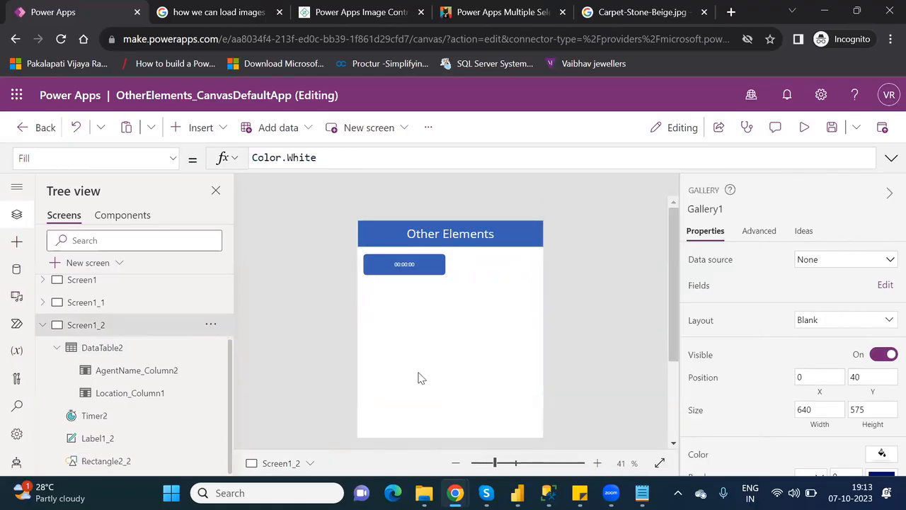
Search the Insert list for 'ima', then view the media library showing GoogleImage.jpeg.
left_click(200, 131)
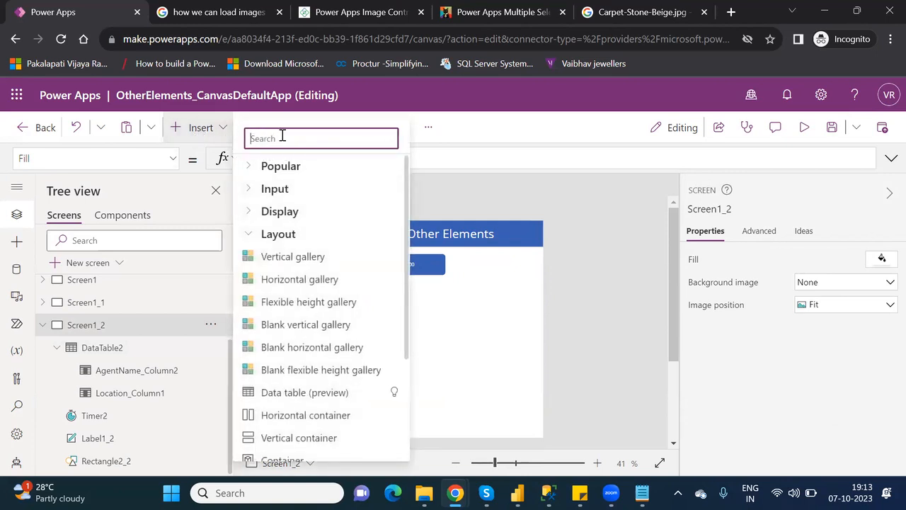
type("ima")
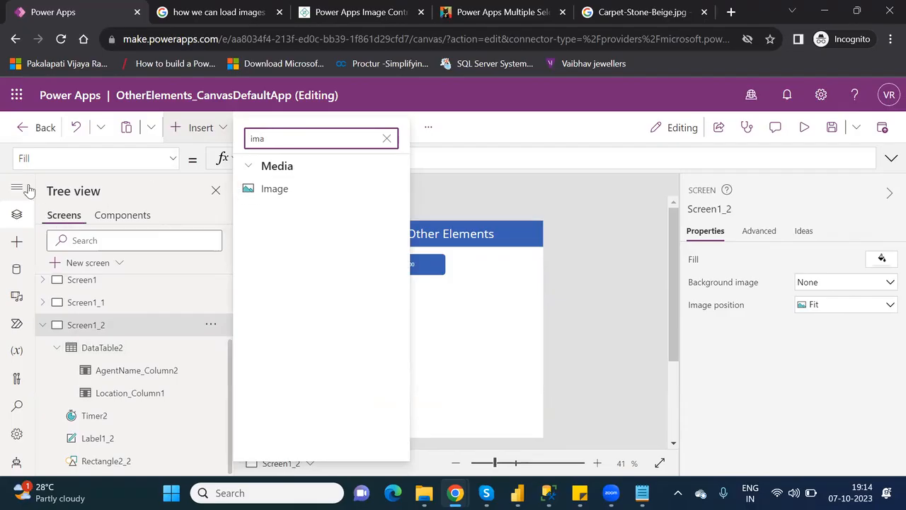
left_click(19, 296)
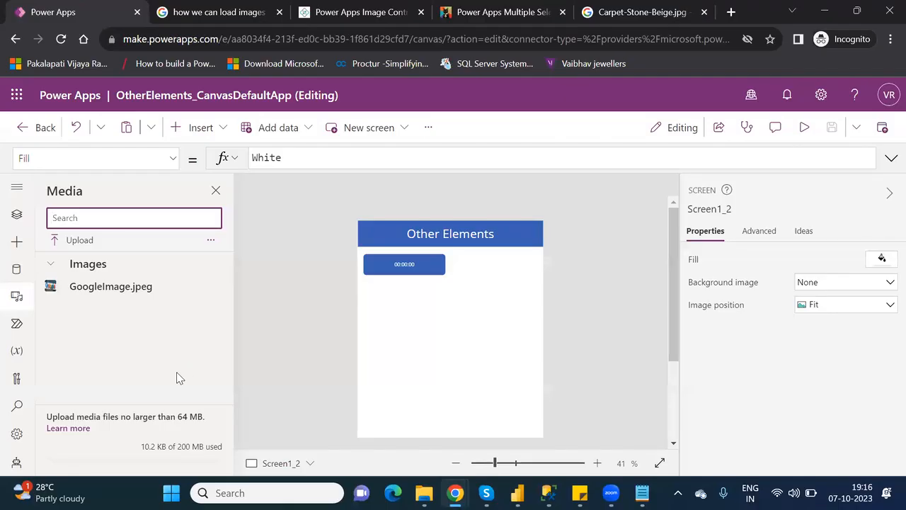
left_click(82, 240)
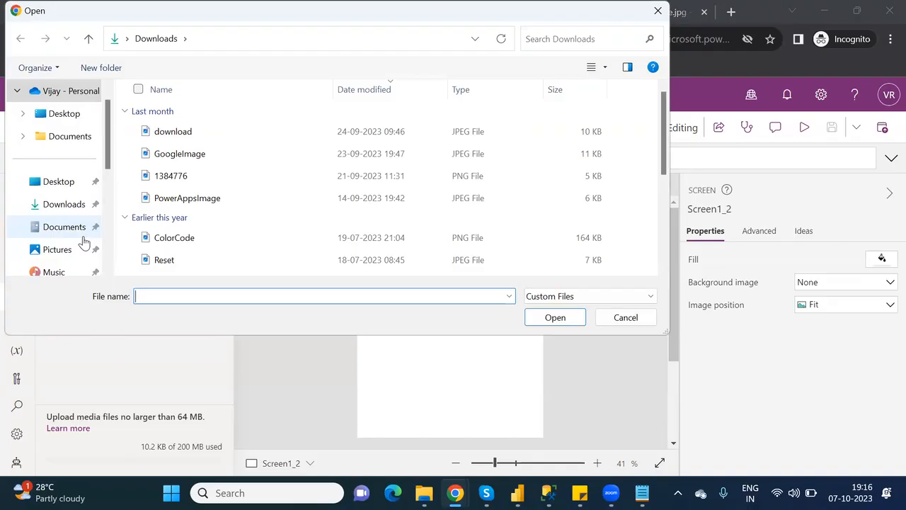
left_click(68, 214)
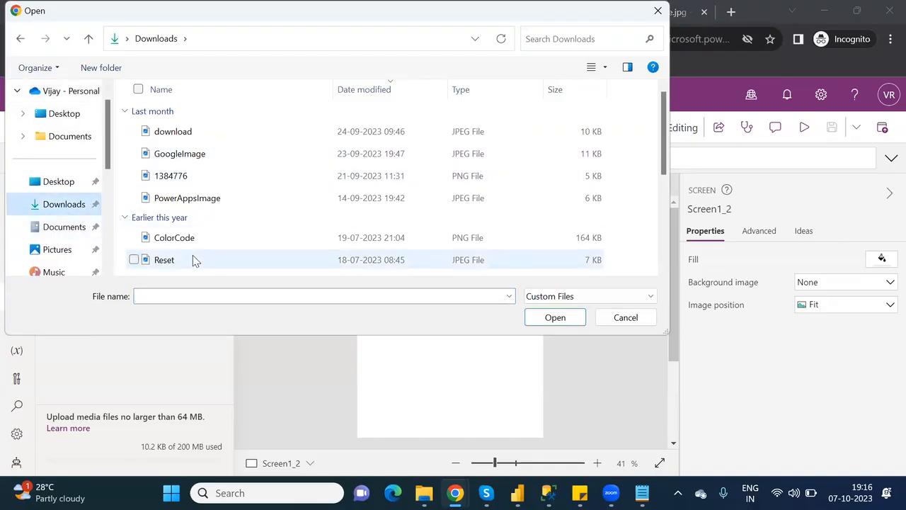
left_click_drag(663, 168, 685, 209)
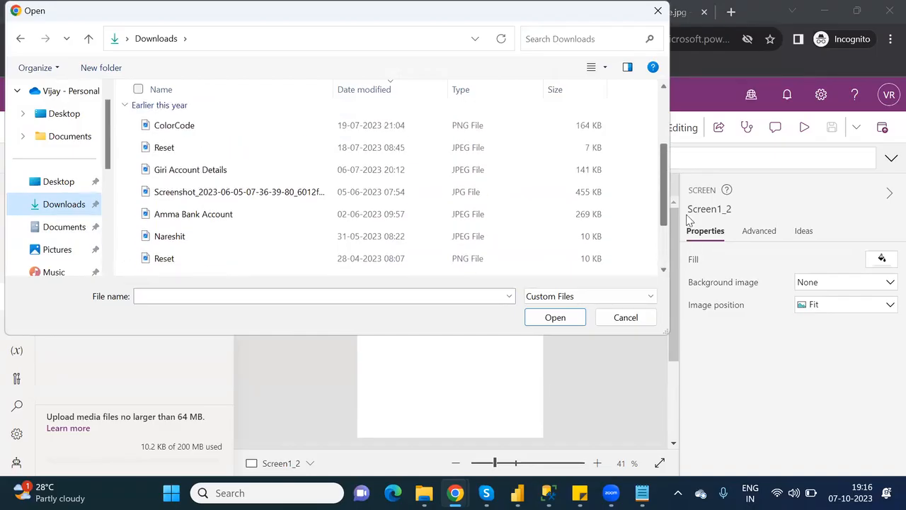
left_click(579, 296)
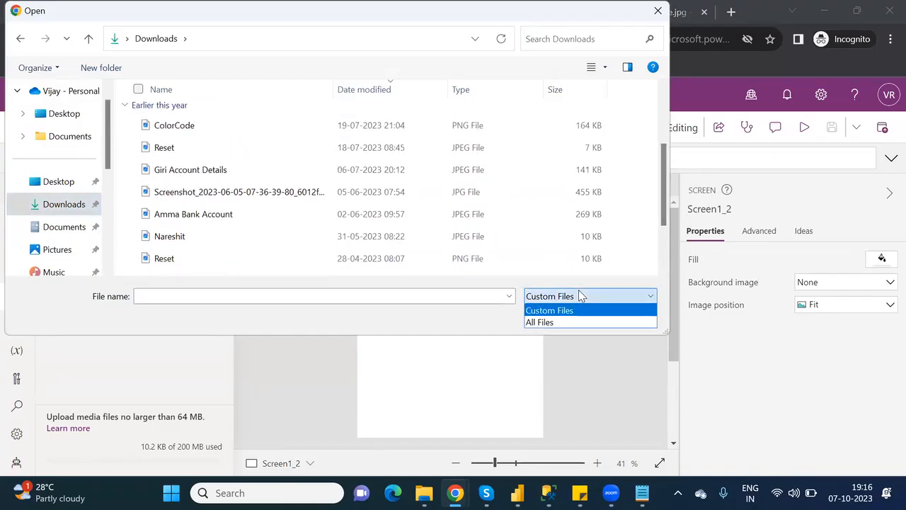
left_click(553, 323)
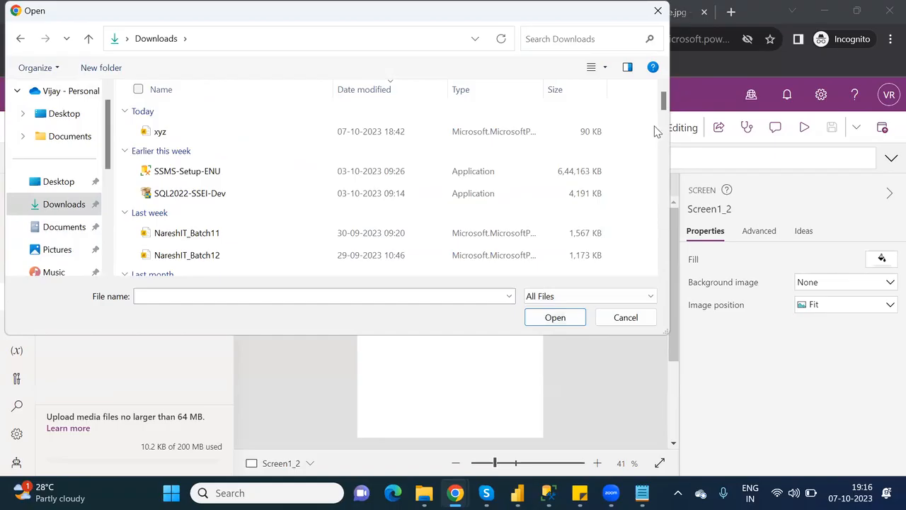
left_click_drag(664, 106, 677, 185)
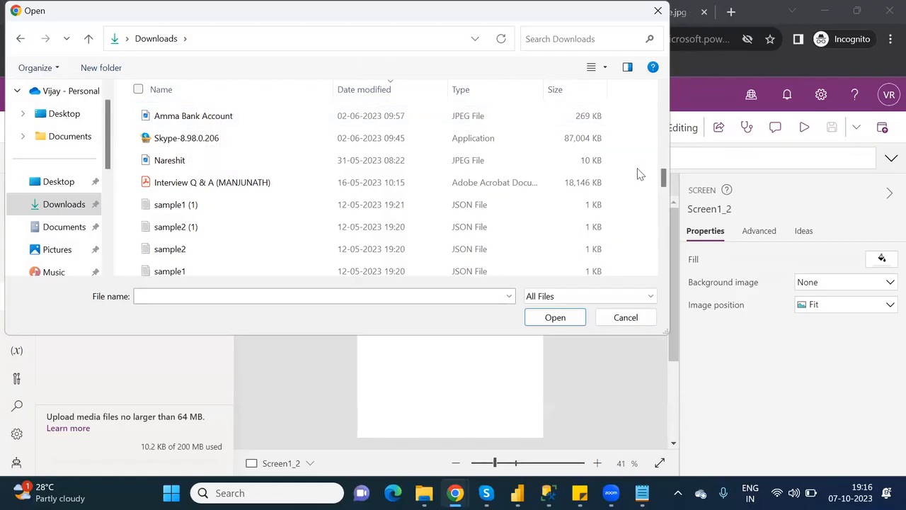
left_click_drag(664, 184, 680, 263)
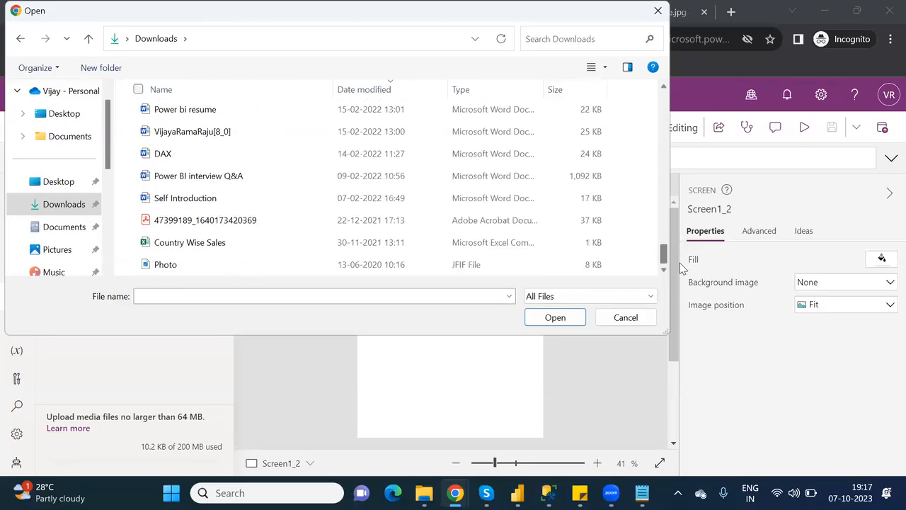
double_click(170, 265)
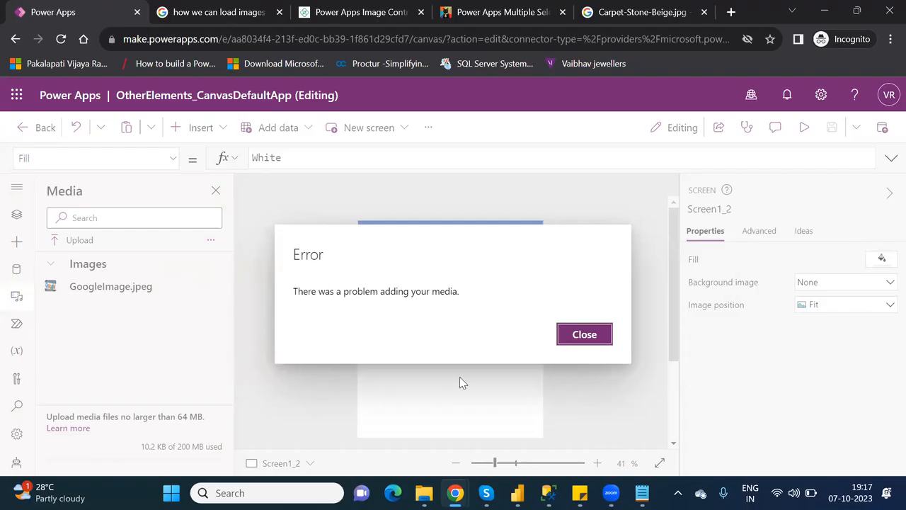
left_click(567, 343)
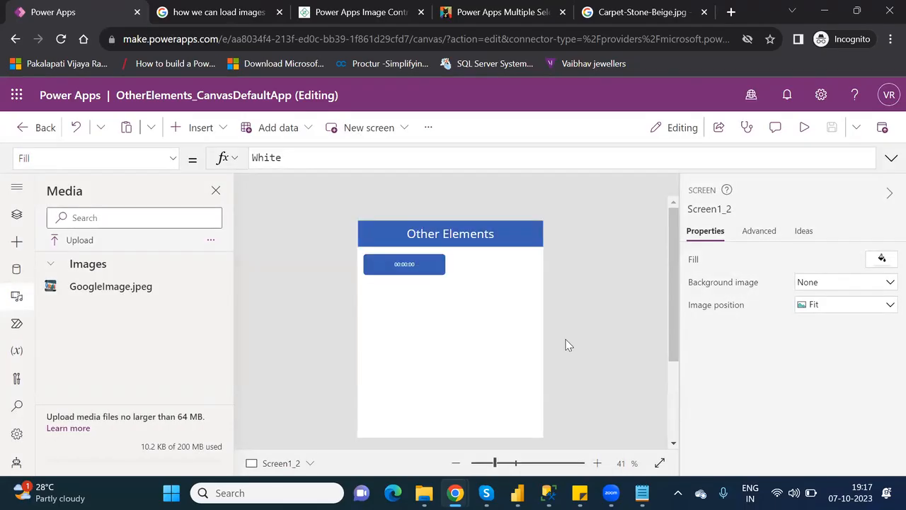
Upload PowerAppsImage.jpeg from Downloads into the app's media.
left_click(74, 244)
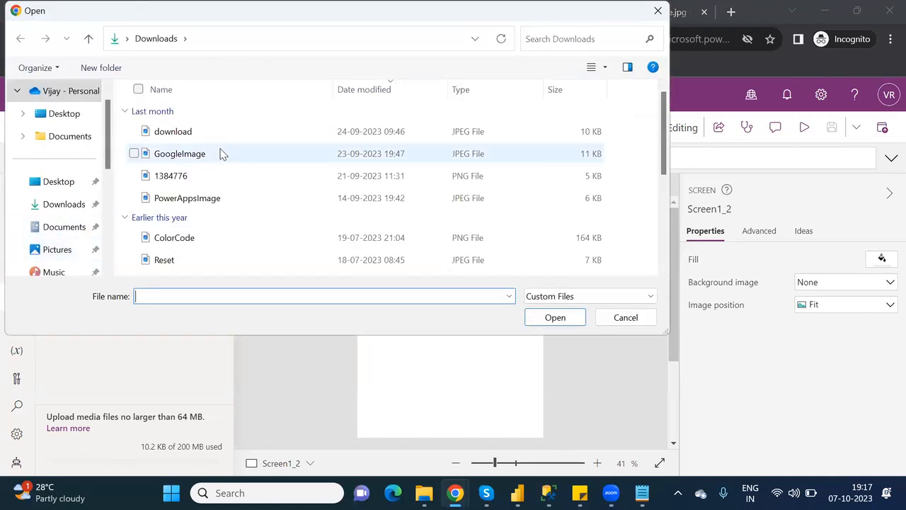
left_click(210, 197)
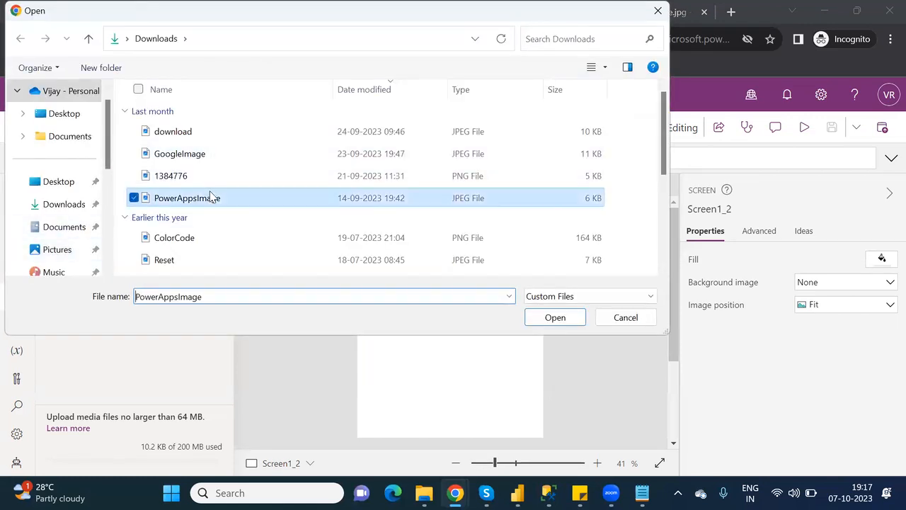
double_click(210, 198)
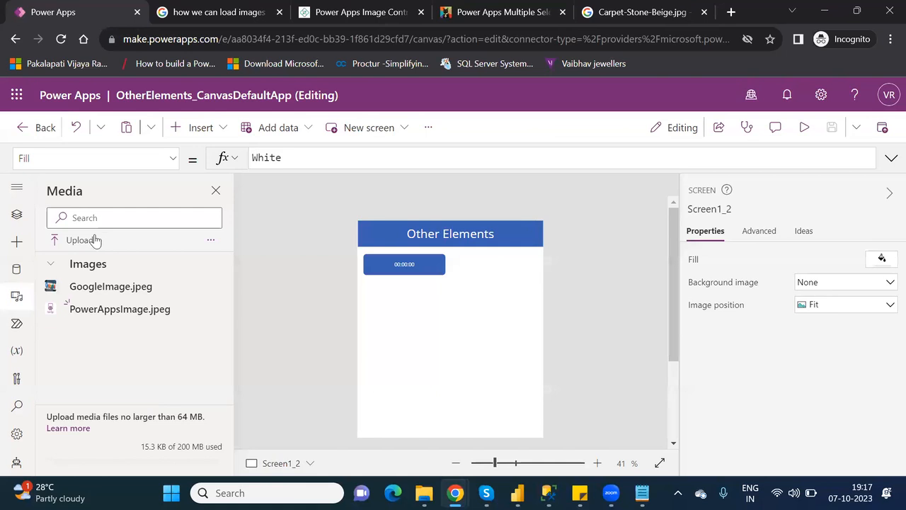
Switch from Media to Tree view and collapse DataTable2 and Screen1_2.
left_click(215, 197)
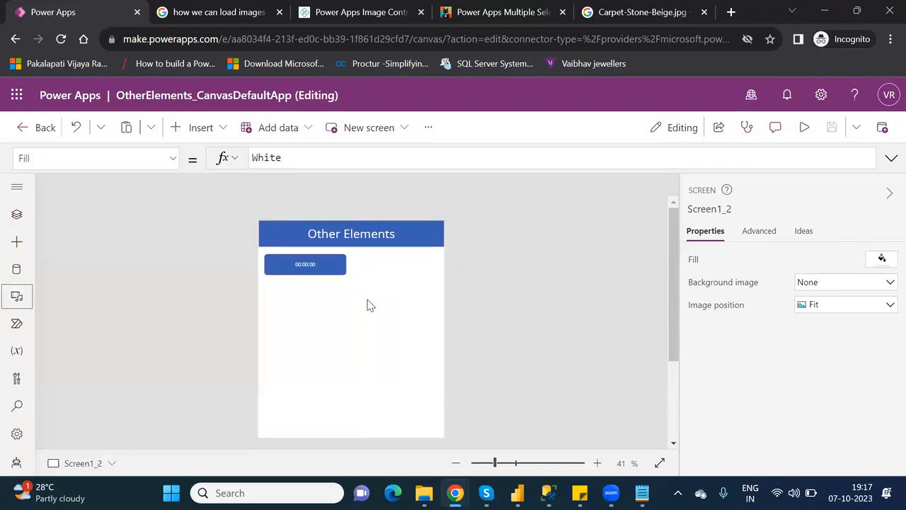
left_click(15, 218)
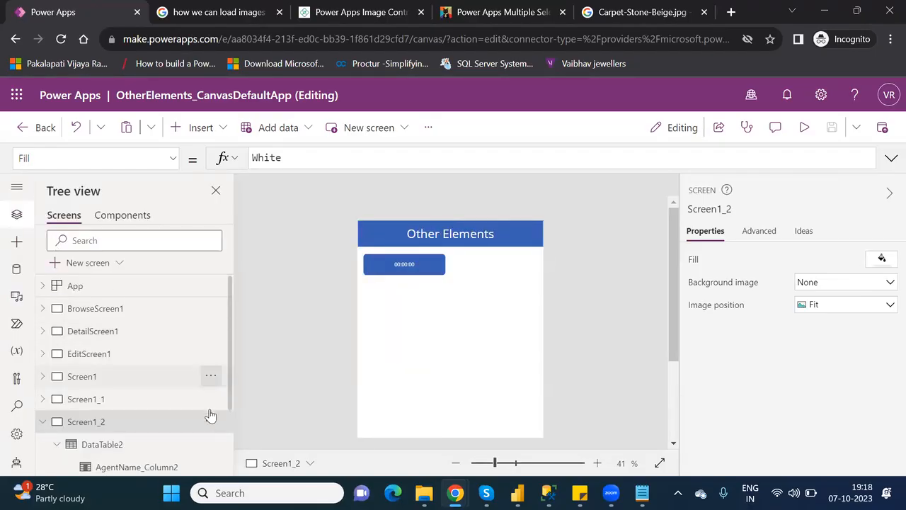
left_click_drag(231, 407, 250, 453)
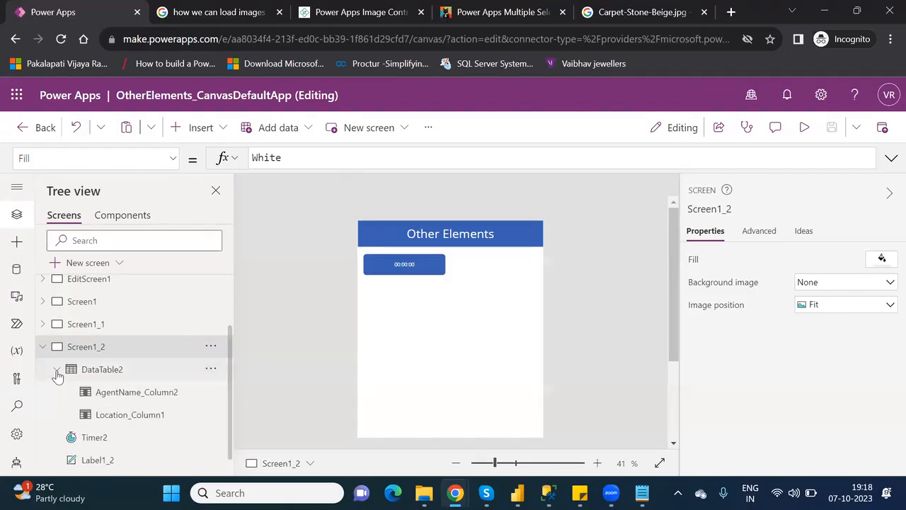
left_click(57, 369)
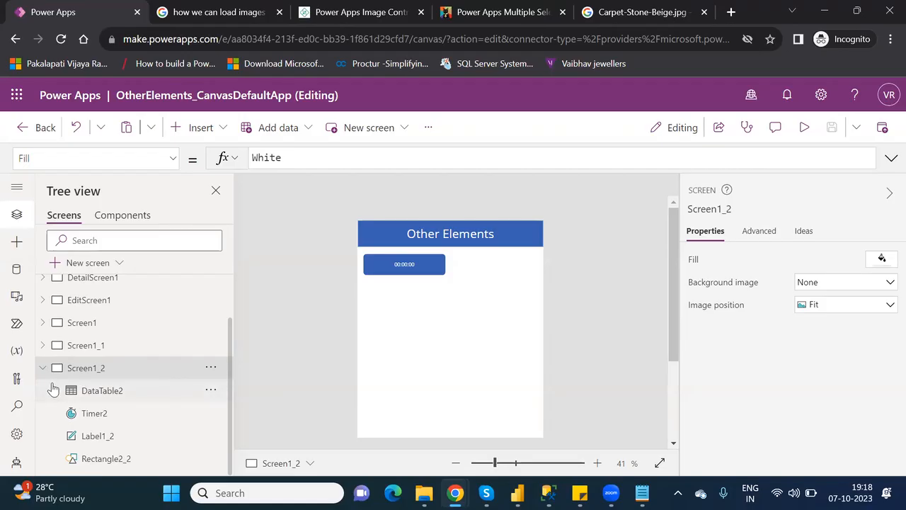
left_click(43, 369)
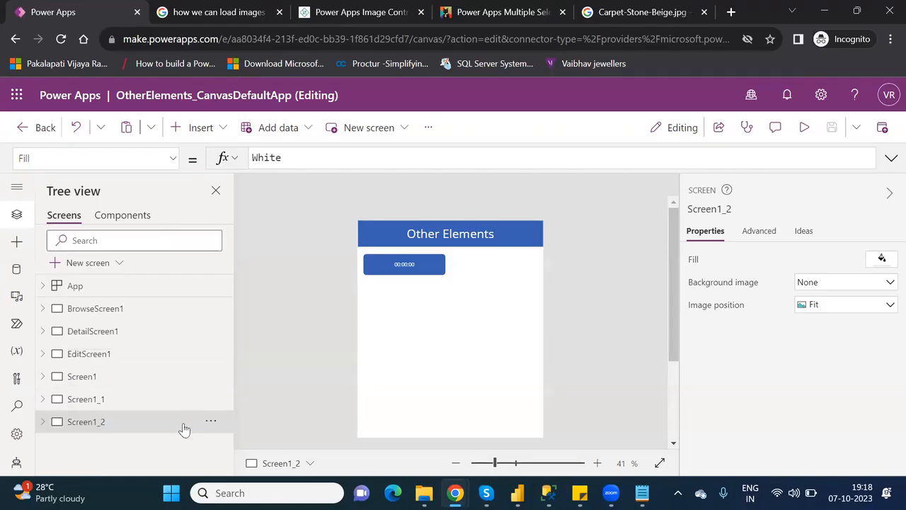
Duplicate Screen1_2 and rename the copy Screen1_3 to BlankScreen.
left_click(216, 427)
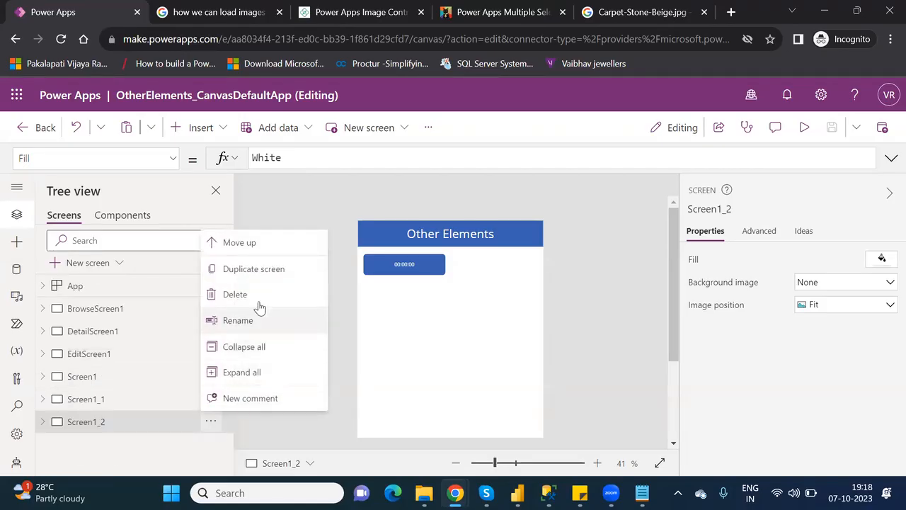
left_click(255, 271)
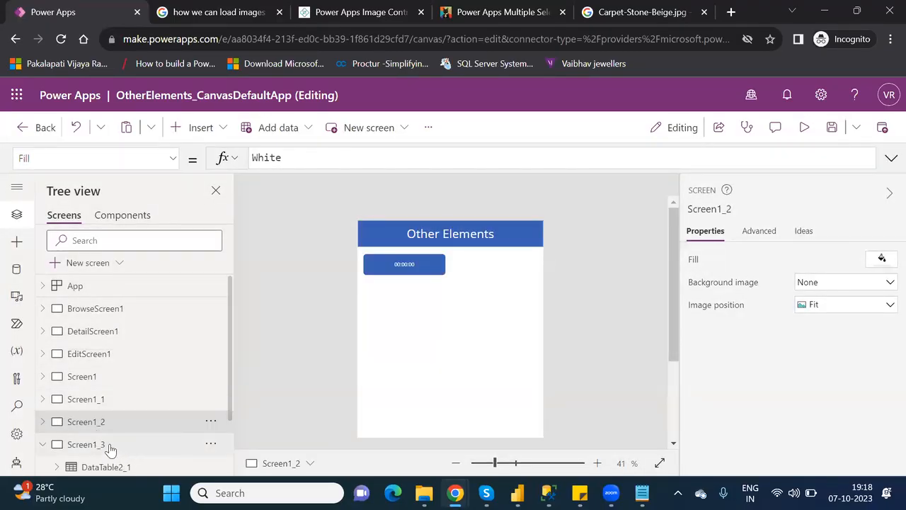
double_click(109, 445)
type("Bla")
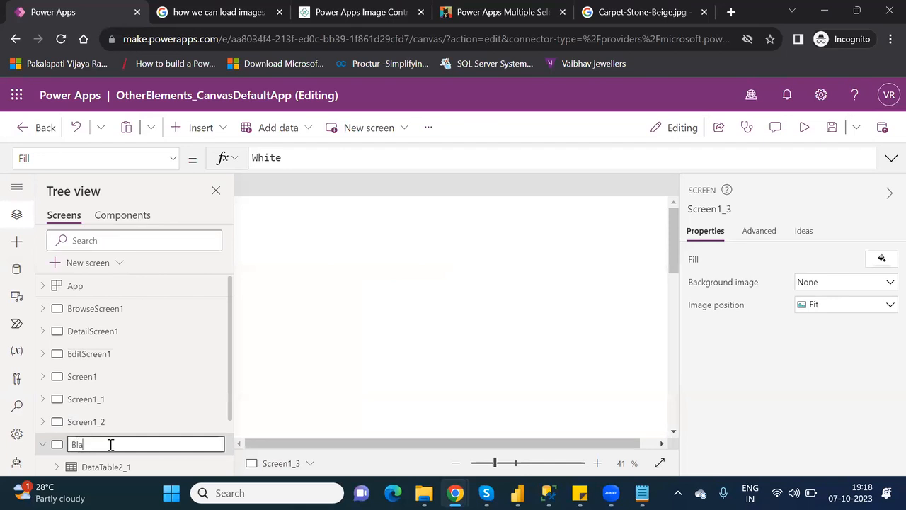
type("nkScreen")
key("Return")
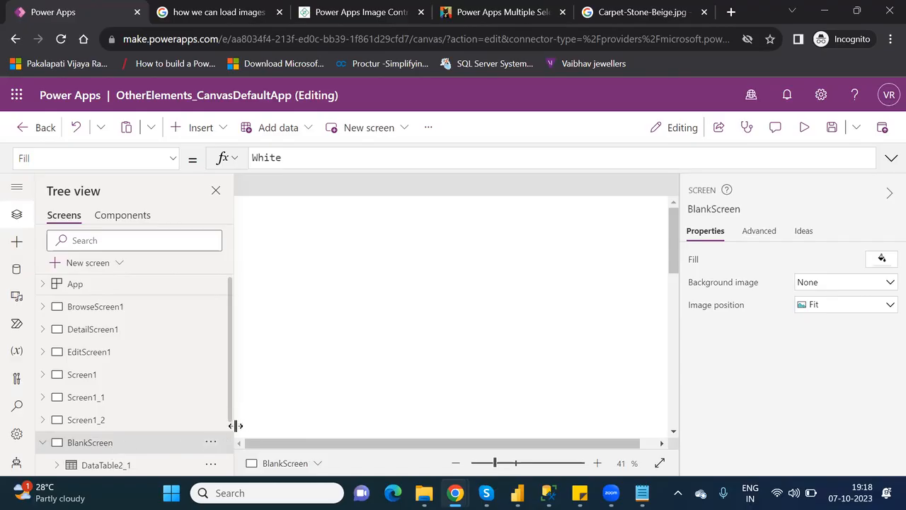
left_click_drag(231, 421, 242, 487)
scroll(142, 428, "up", 1)
scroll(145, 439, "down", 1)
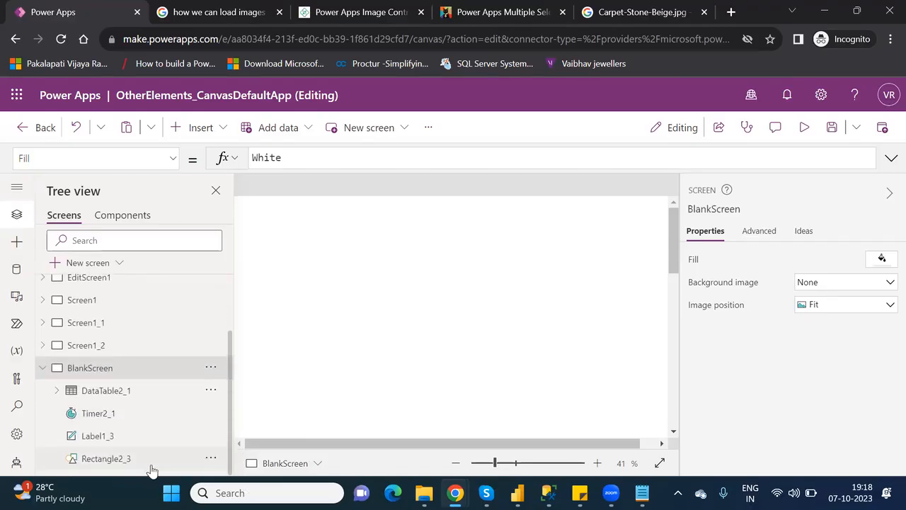
Delete DataTable2_1 and Timer2_1 from BlankScreen in the Tree view.
scroll(53, 407, "up", 1)
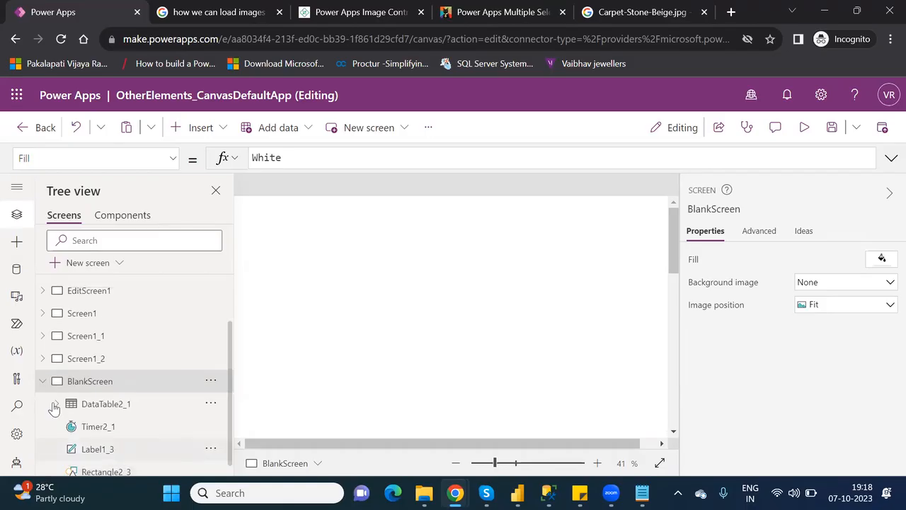
scroll(54, 407, "up", 3)
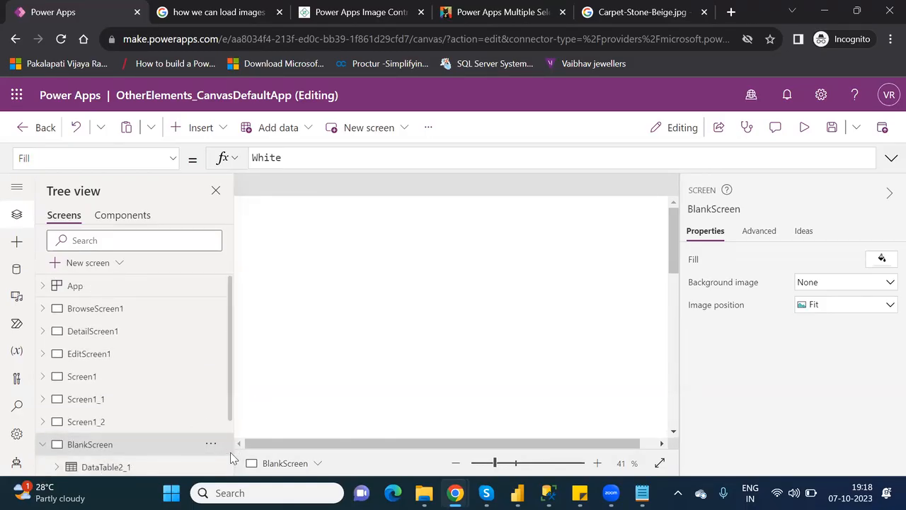
scroll(142, 425, "down", 2)
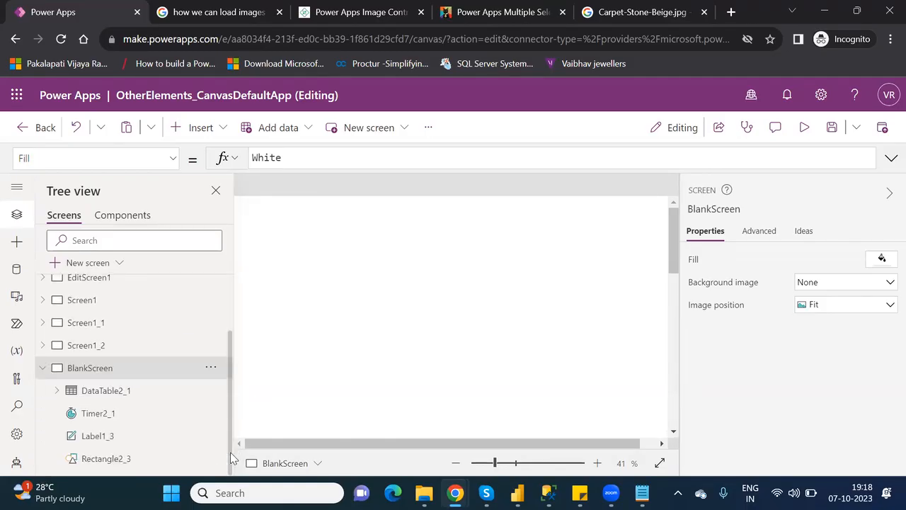
left_click(116, 391)
key("Delete")
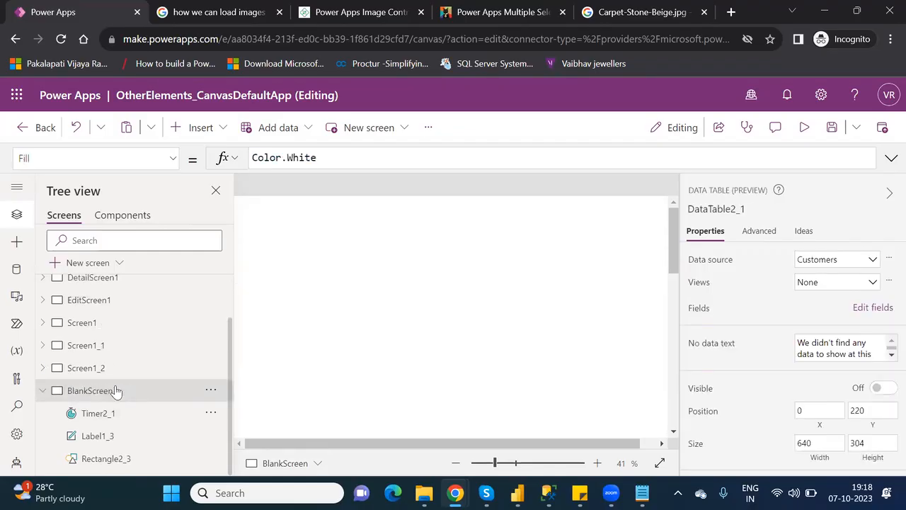
left_click(118, 416)
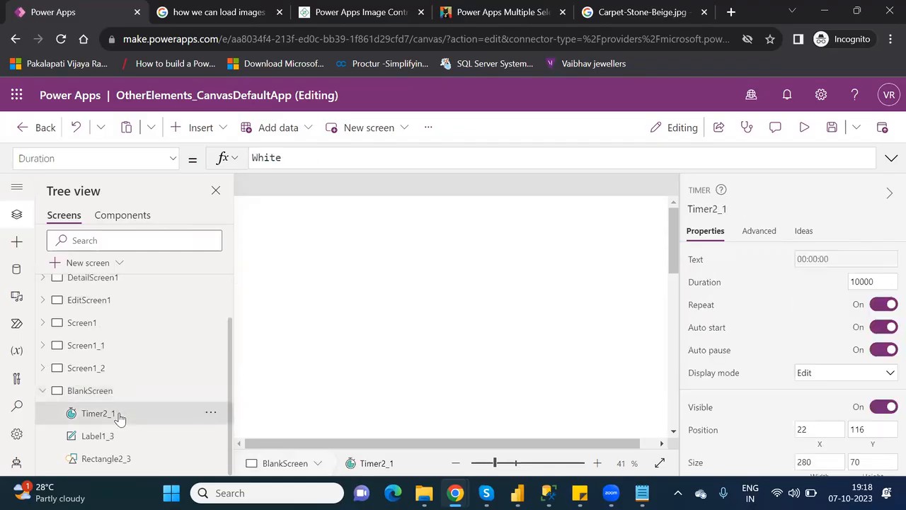
key("Delete")
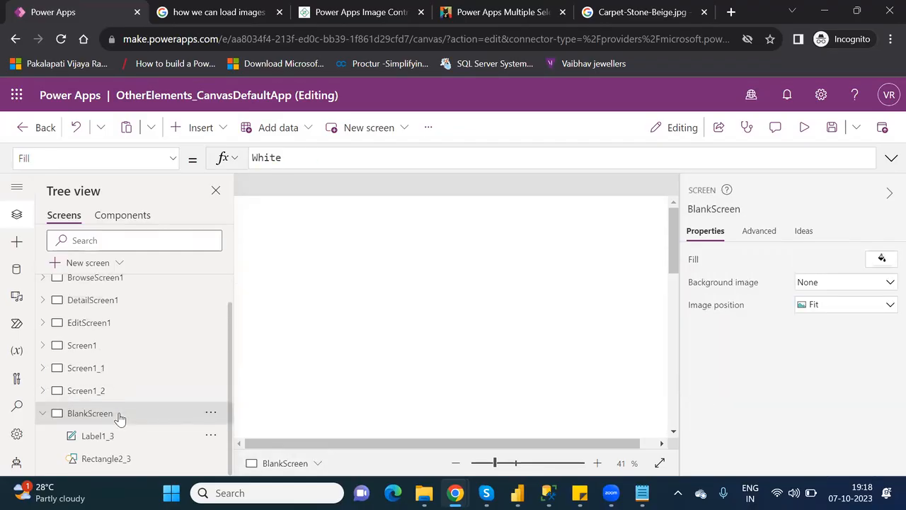
left_click(500, 464)
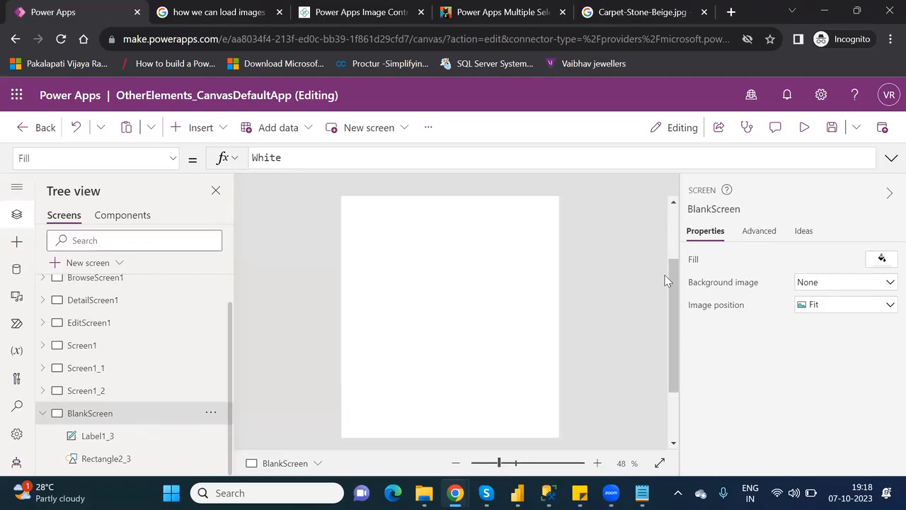
scroll(674, 223, "up", 2)
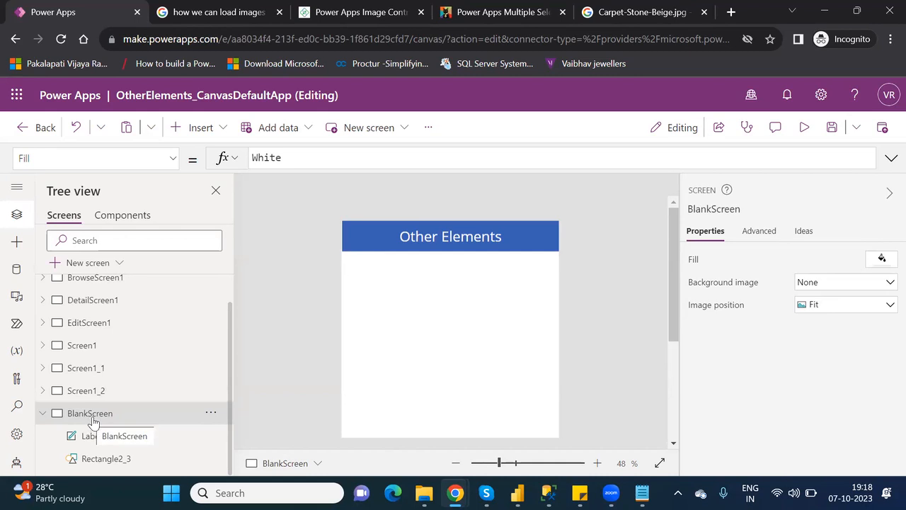
Duplicate BlankScreen via its Tree view menu, creating BlankScreen_1.
left_click(210, 417)
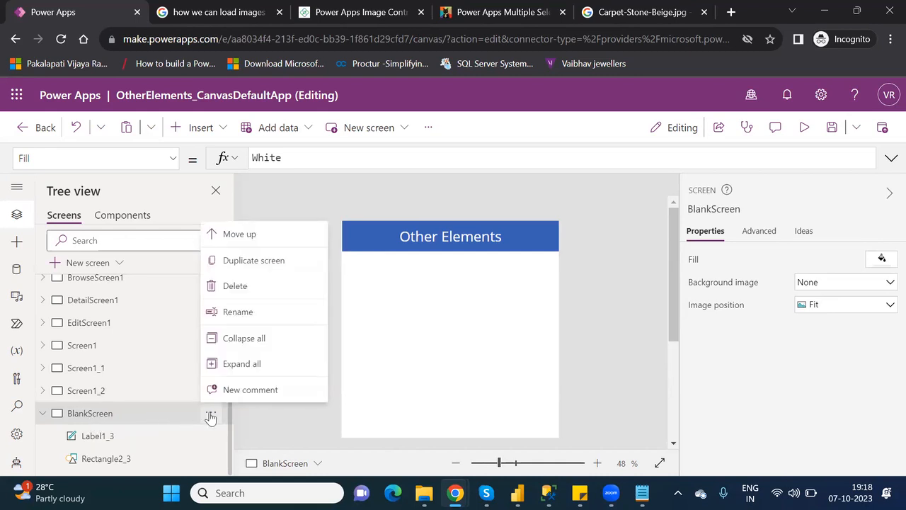
left_click(259, 262)
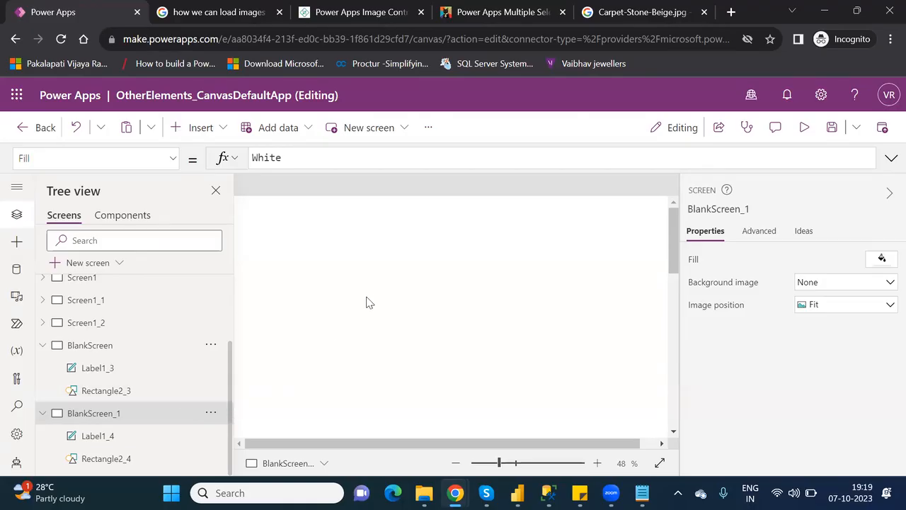
left_click_drag(501, 465, 503, 464)
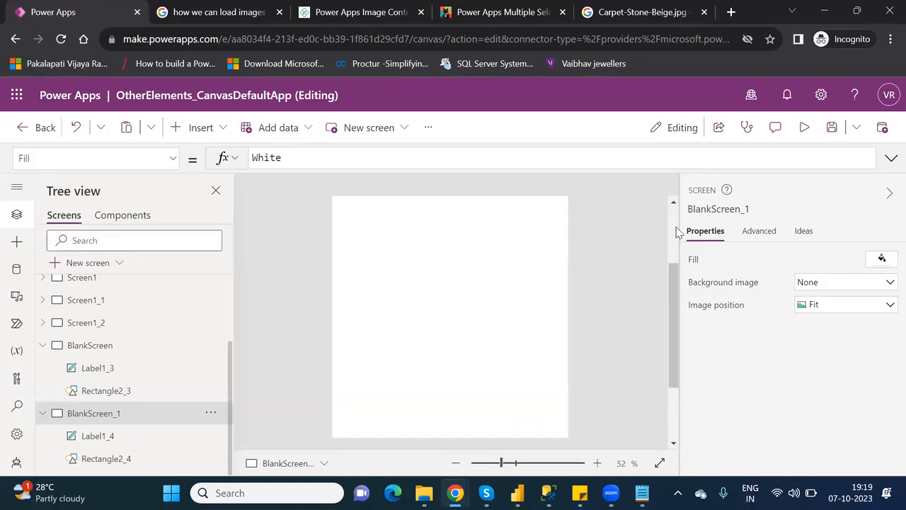
Insert an Image control via an 'imag' search and place Image1 below the header.
left_click(201, 128)
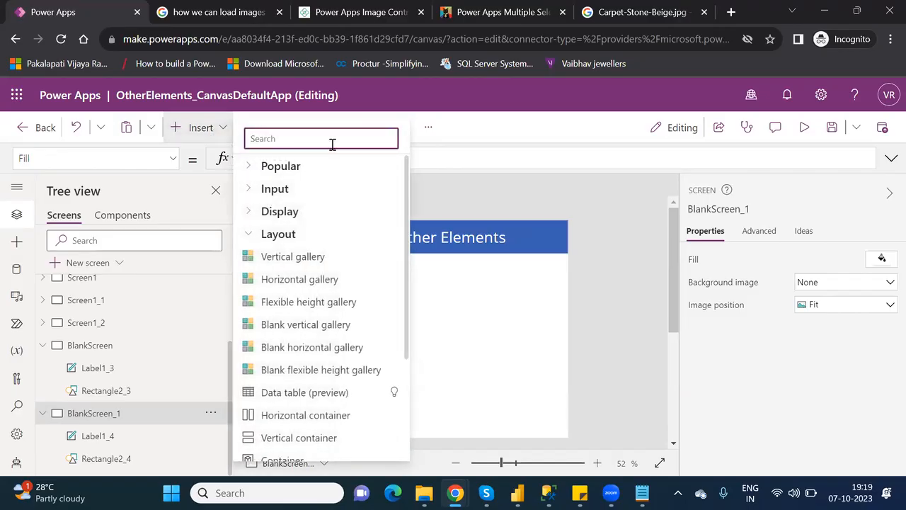
type("imag")
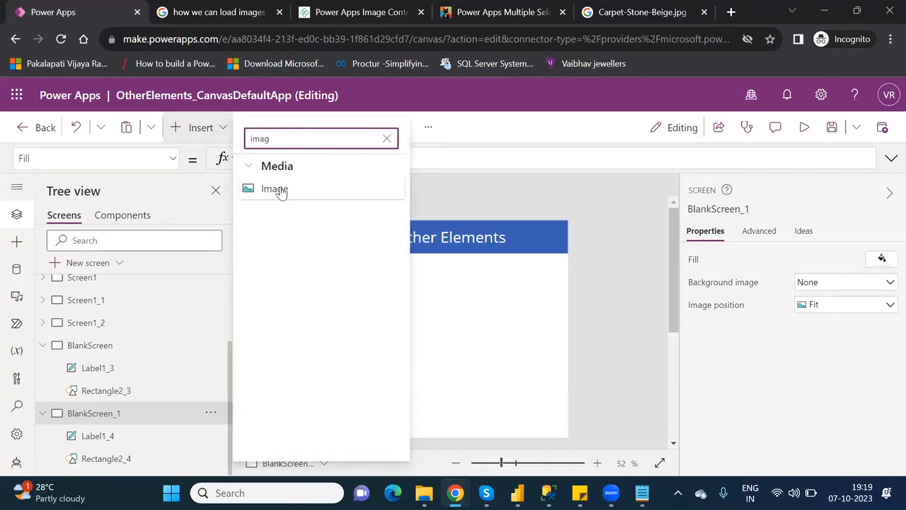
left_click(281, 189)
left_click_drag(451, 265, 440, 293)
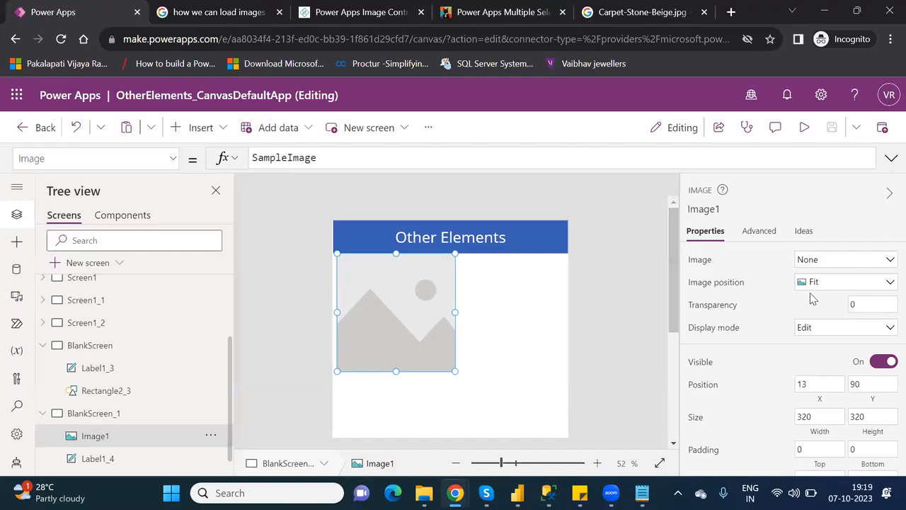
Upload the Reset image file from Downloads into the app's images.
left_click(888, 261)
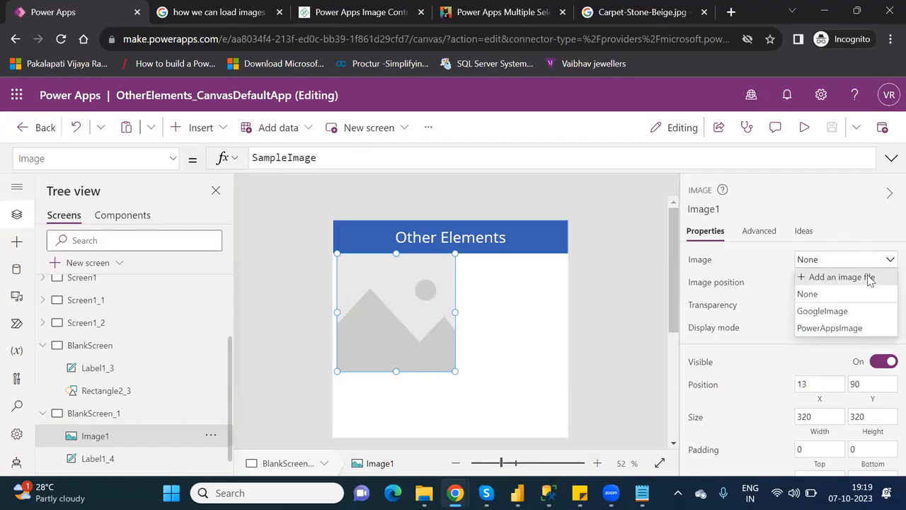
left_click(870, 277)
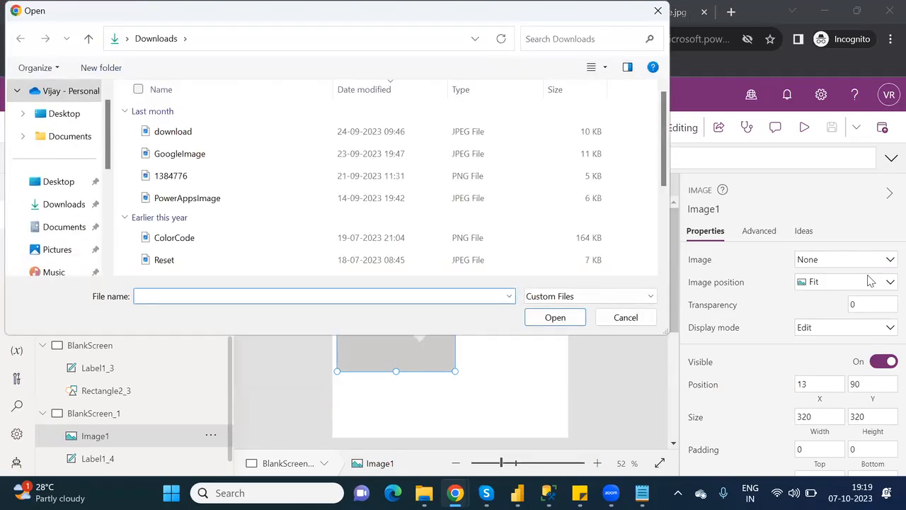
left_click(167, 267)
left_click(557, 317)
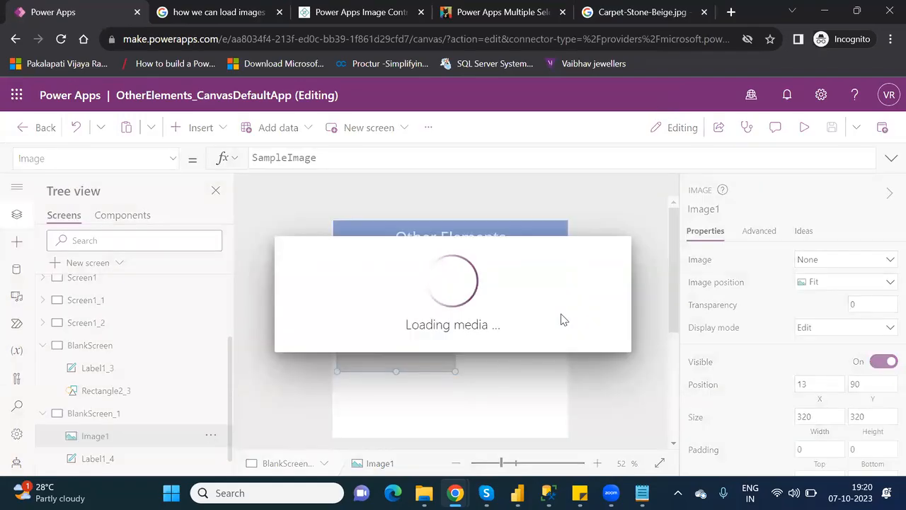
Set Image1's picture to the PowerAppsImage logo.
left_click(830, 261)
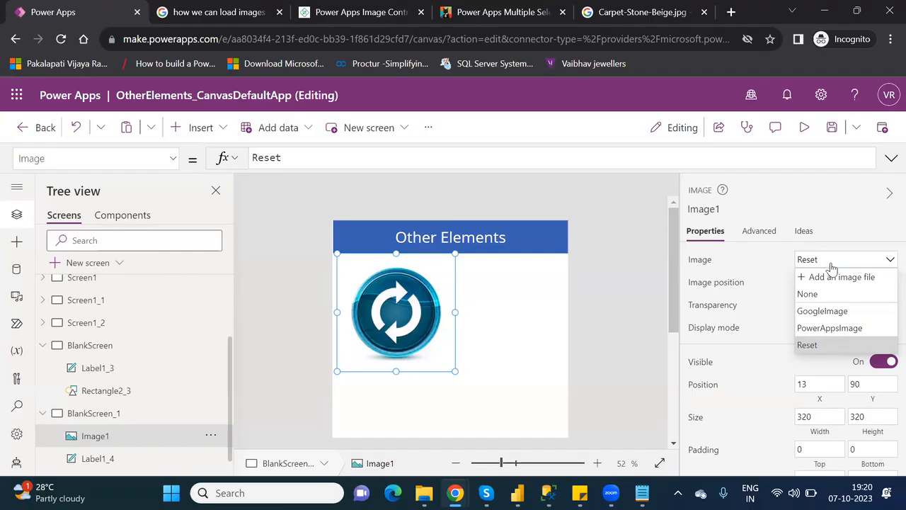
left_click(830, 329)
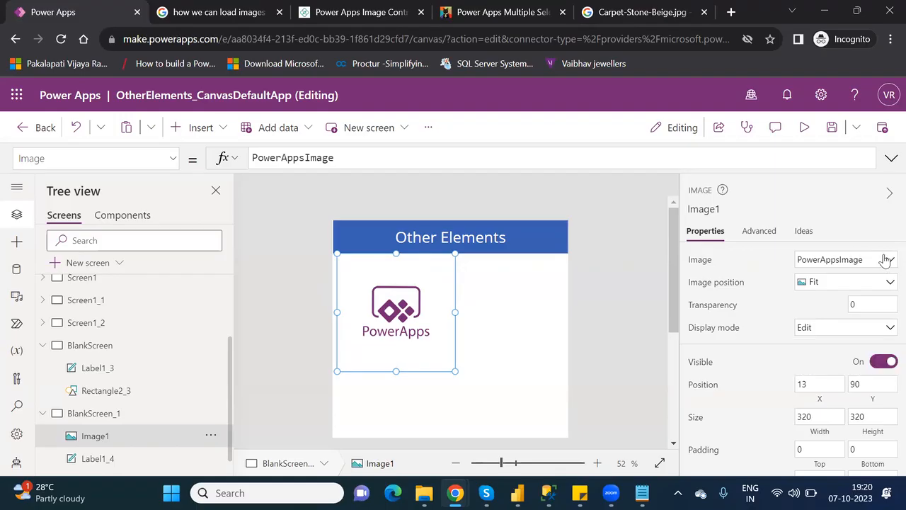
left_click(885, 261)
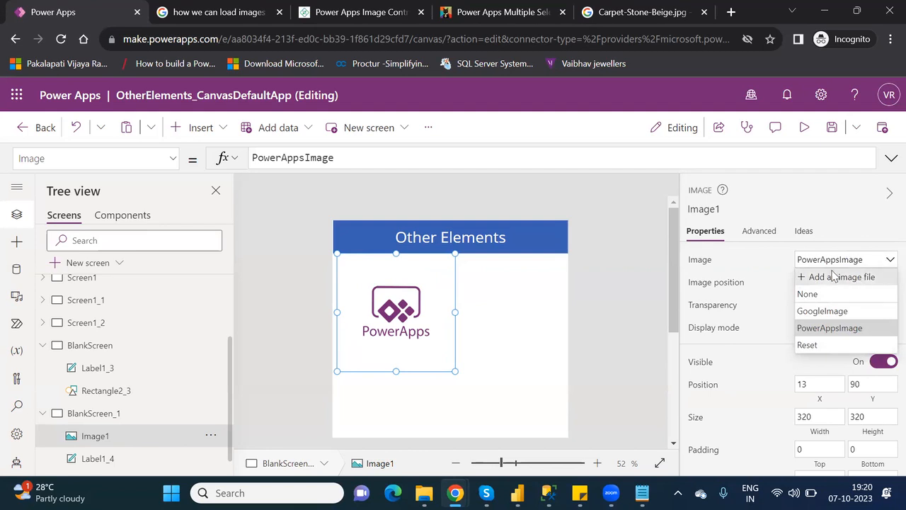
left_click(888, 262)
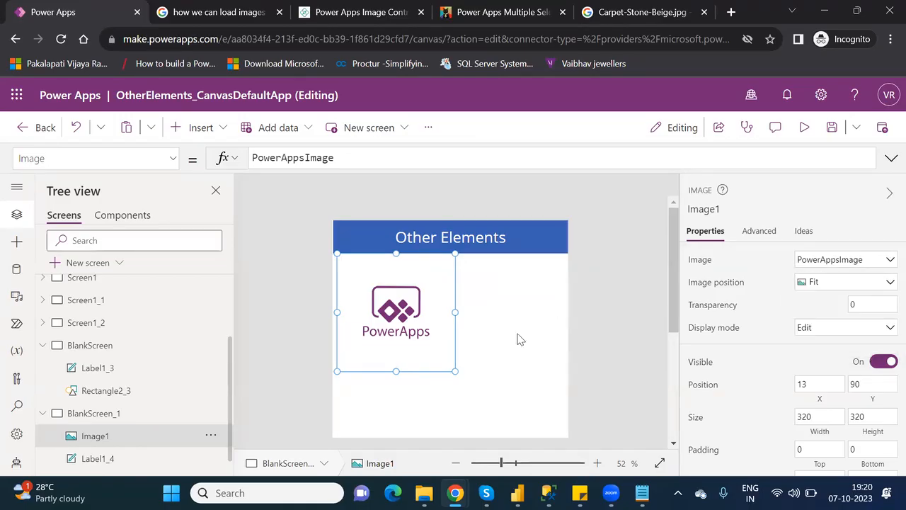
Resize Image1 to 250 × 270, try Center and Fill, then set image position to Fit.
left_click_drag(455, 371, 428, 353)
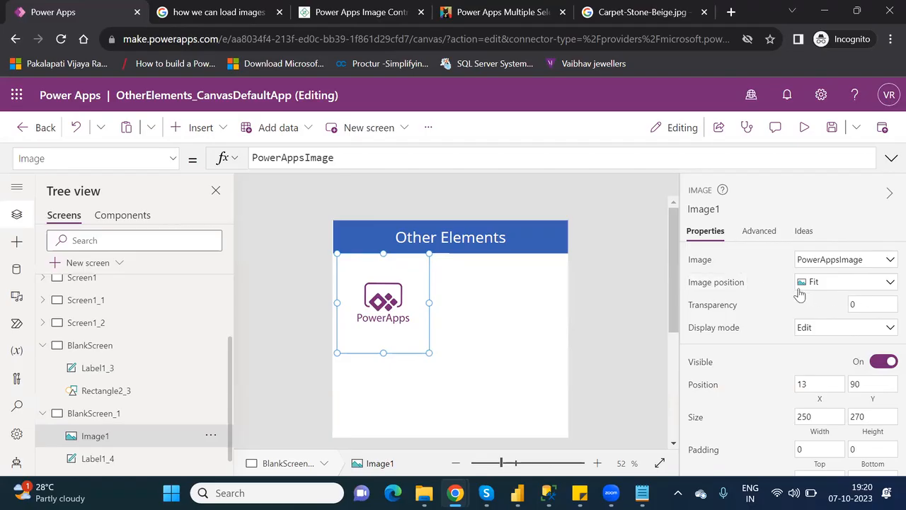
left_click(835, 285)
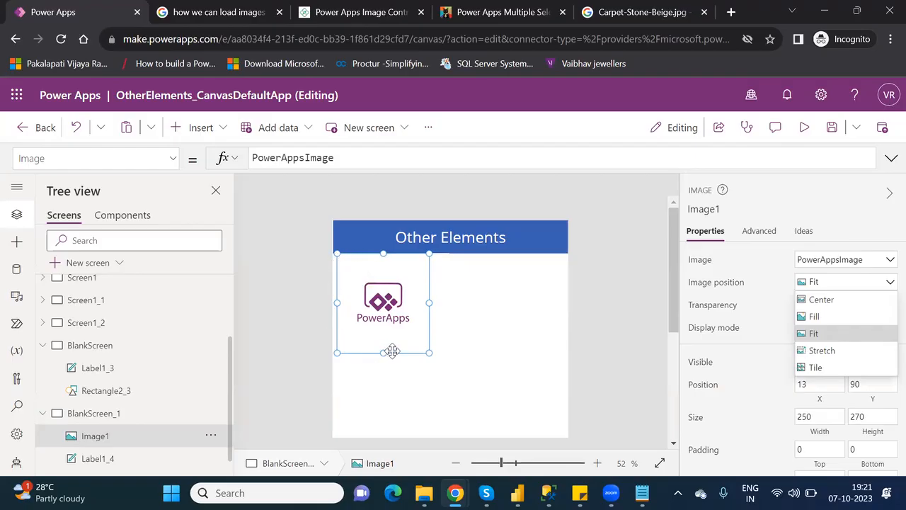
left_click(824, 300)
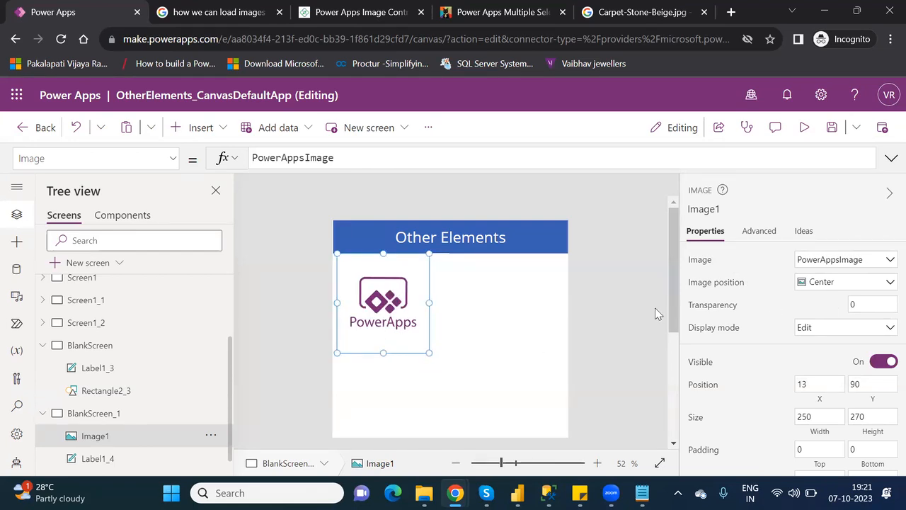
left_click(830, 287)
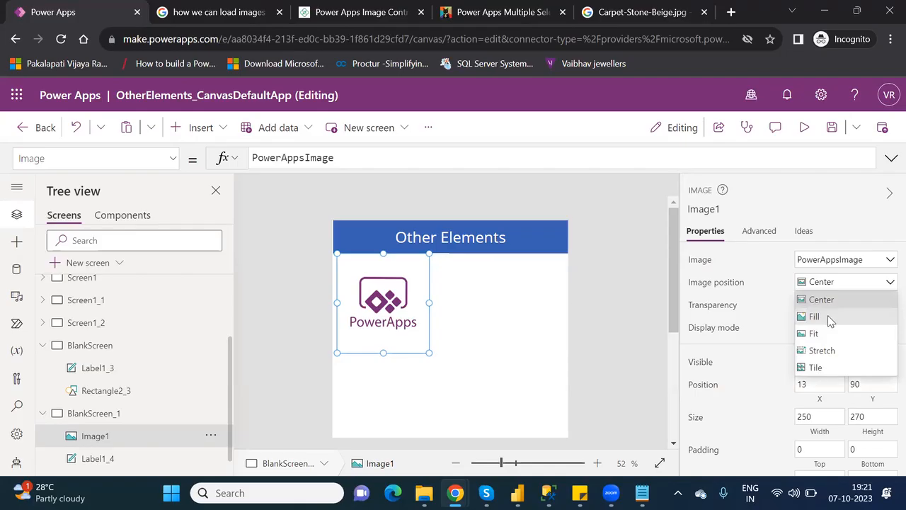
left_click(829, 317)
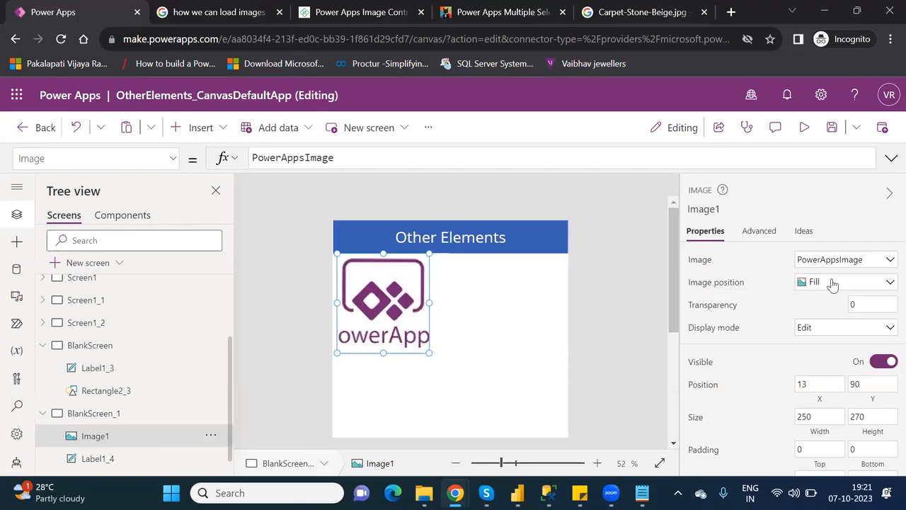
left_click(833, 285)
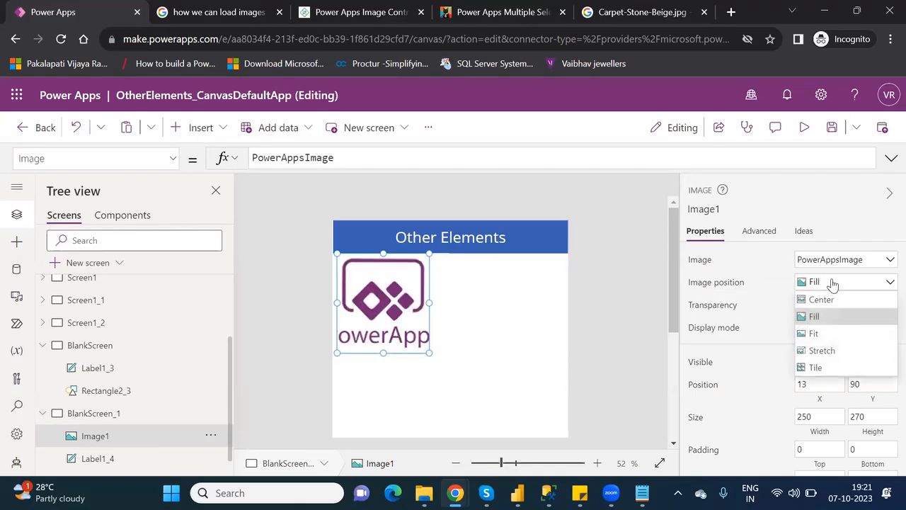
left_click(829, 335)
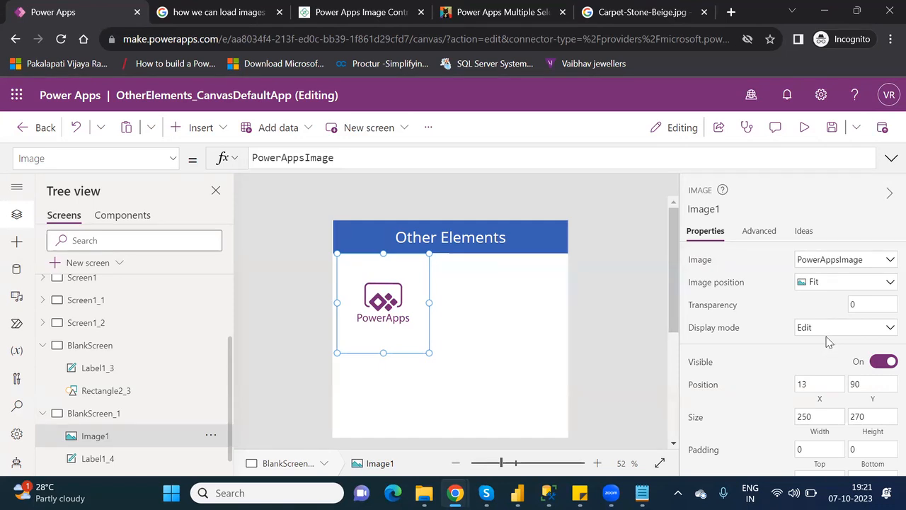
Resize Image1 to 192 × 138 and place it at the right edge below the header (X 448, Y 90).
left_click_drag(406, 274, 401, 274)
left_click_drag(380, 351, 404, 303)
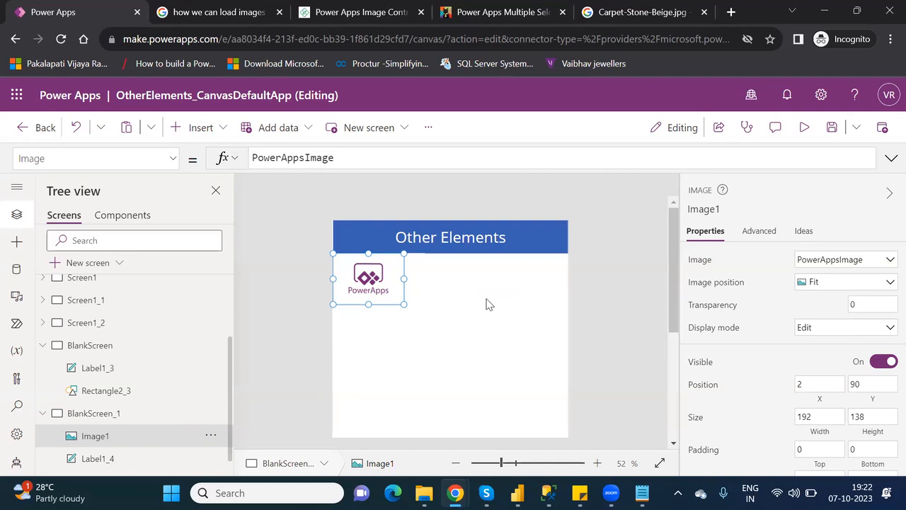
left_click_drag(361, 270, 524, 273)
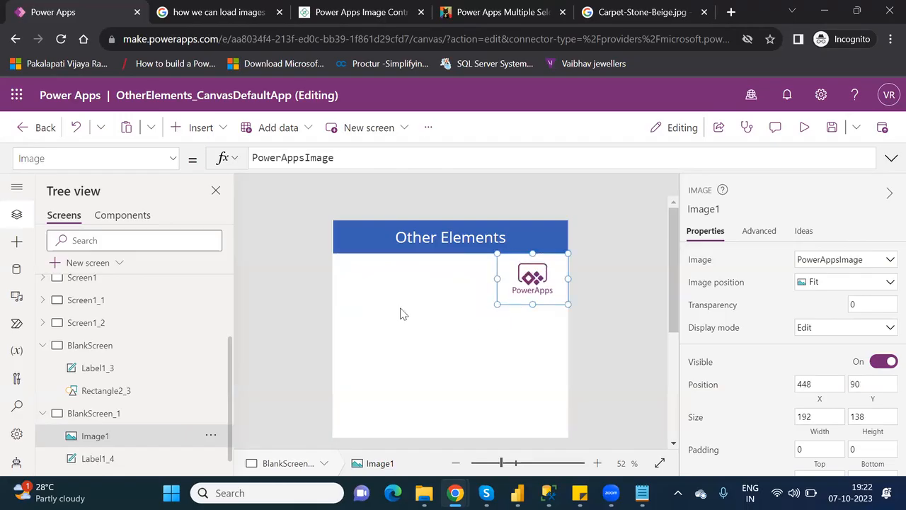
Insert a Pen input, PenInput2, at X 15, Y 117 (368 × 230), left of the logo.
left_click(216, 136)
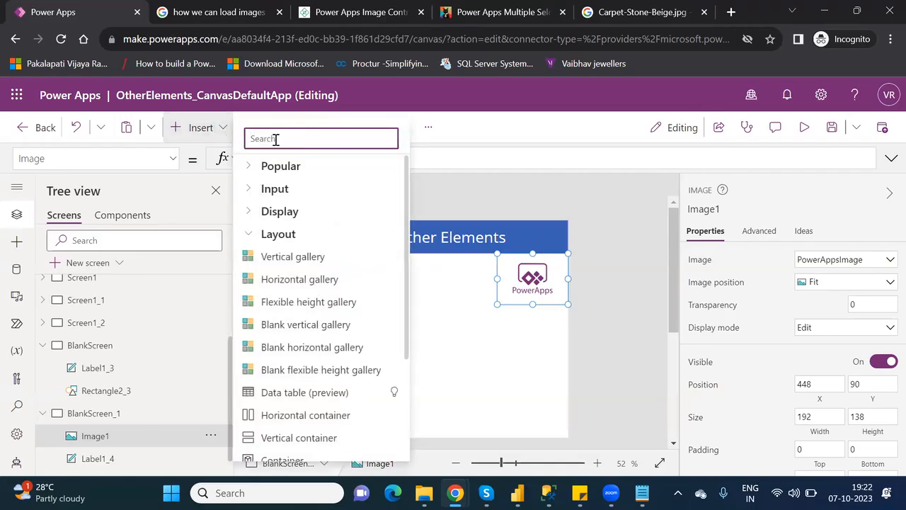
type("pen")
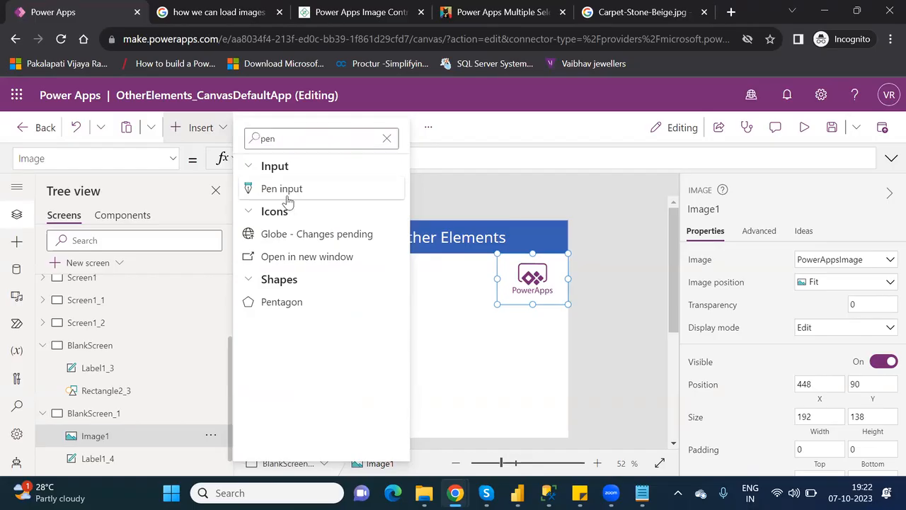
left_click(285, 198)
left_click_drag(393, 266, 384, 297)
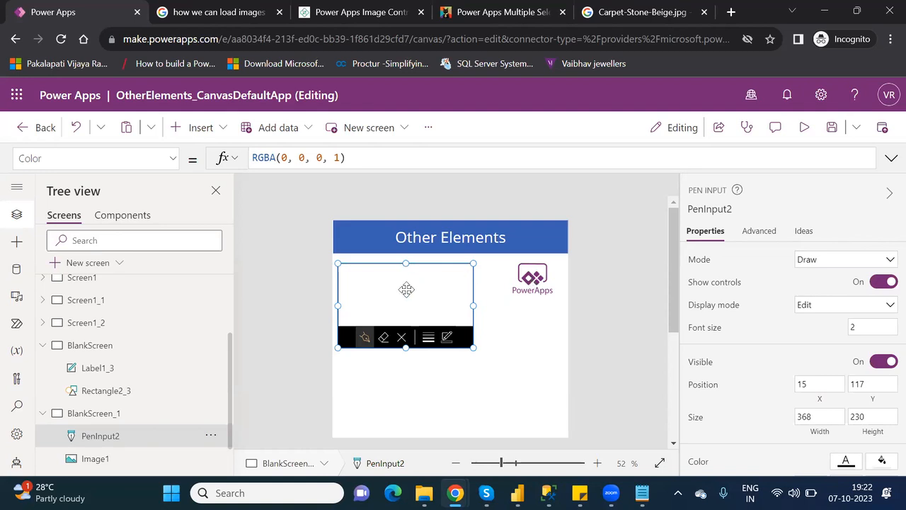
left_click(545, 278)
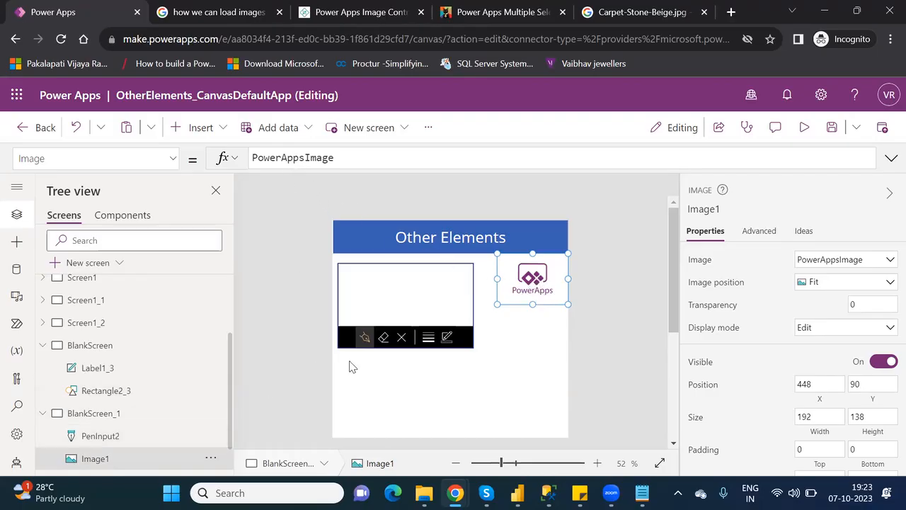
Replace Image1's Image formula PowerAppsImage with PenInput2 and start the preview.
double_click(300, 157)
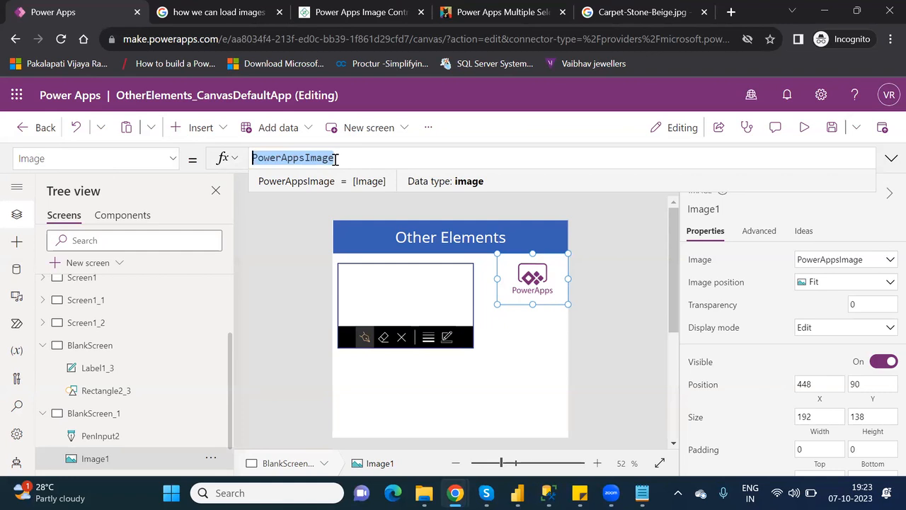
type("P")
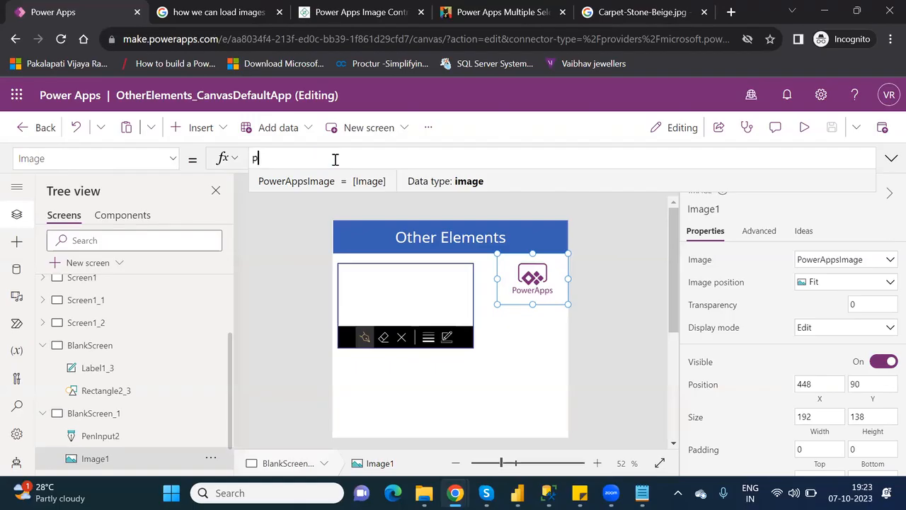
type("eni")
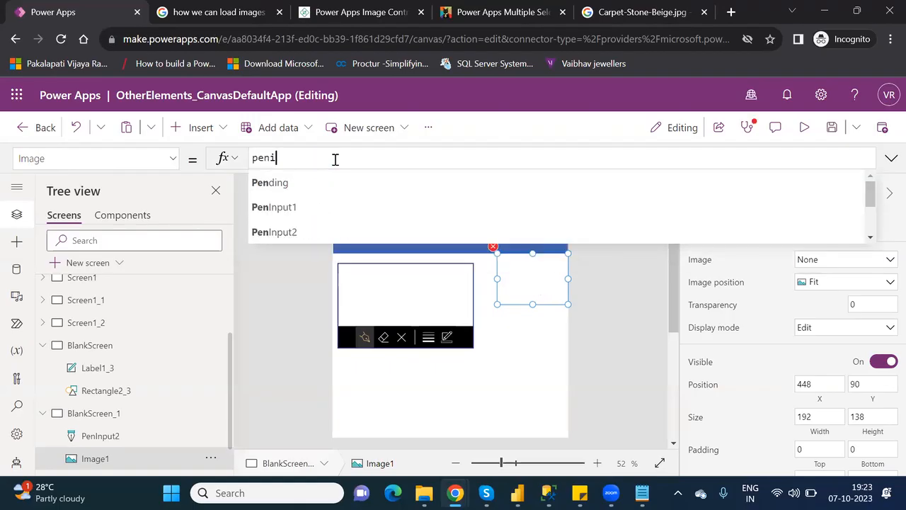
type("n")
key("Down")
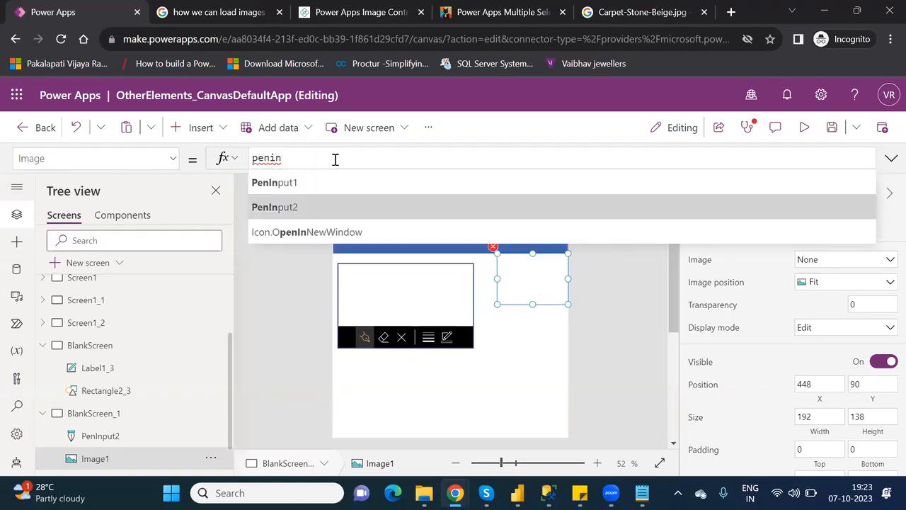
key("Return")
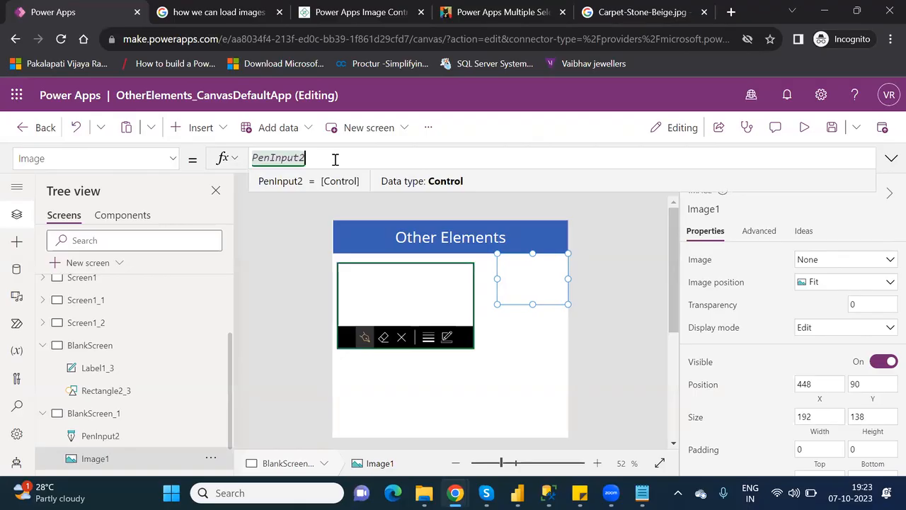
left_click(808, 128)
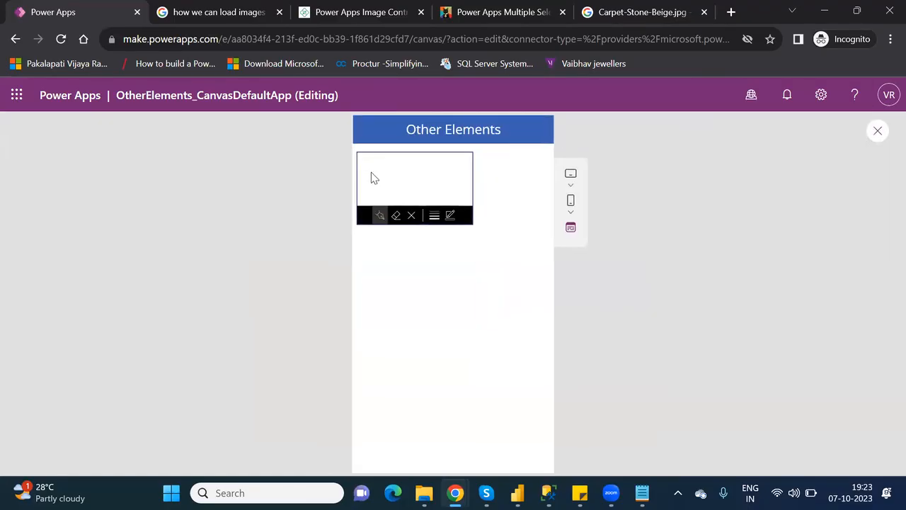
Draw a letter P in the pen input and see Image1 mirror it.
mouse_move(375, 188)
left_mouse_down()
mouse_move(370, 173)
mouse_move(386, 173)
mouse_move(376, 179)
left_mouse_up()
Close the preview, dismiss the Did you know? tip, and check Image1's Image formula reads PenInput2.
left_click(876, 129)
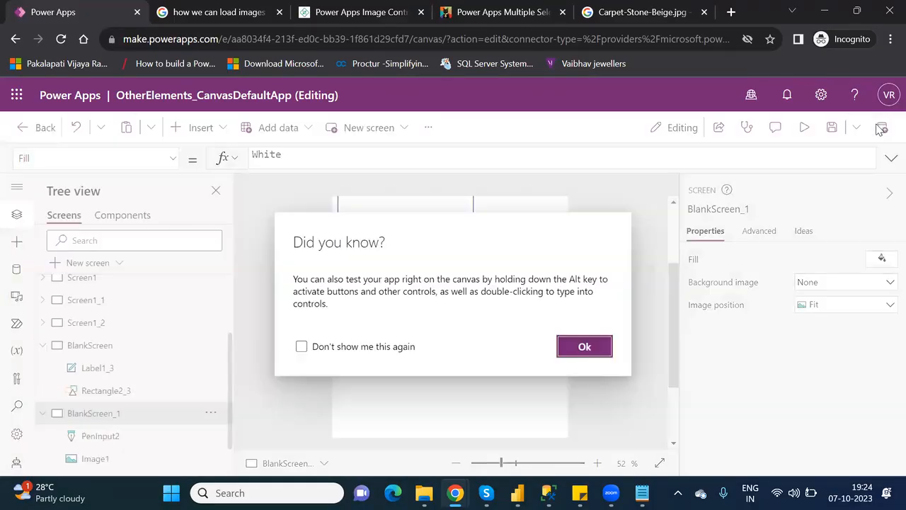
left_click(582, 347)
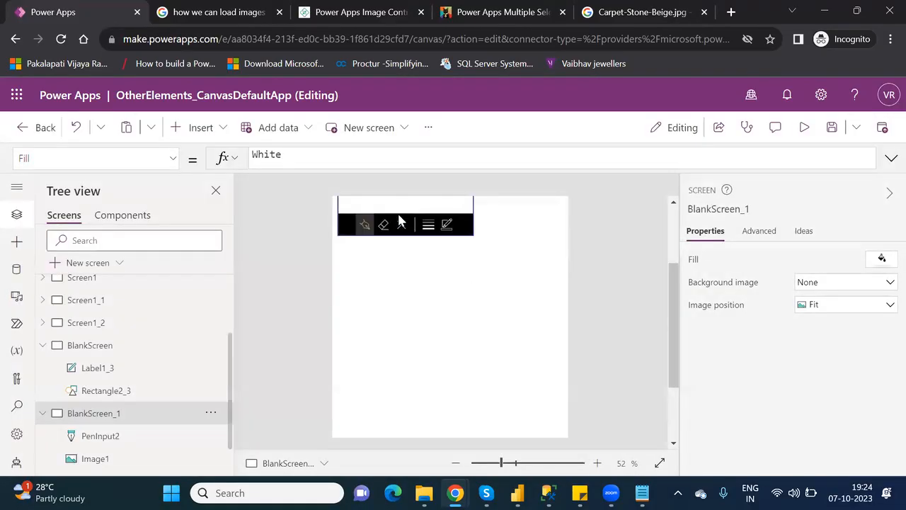
left_click(672, 226)
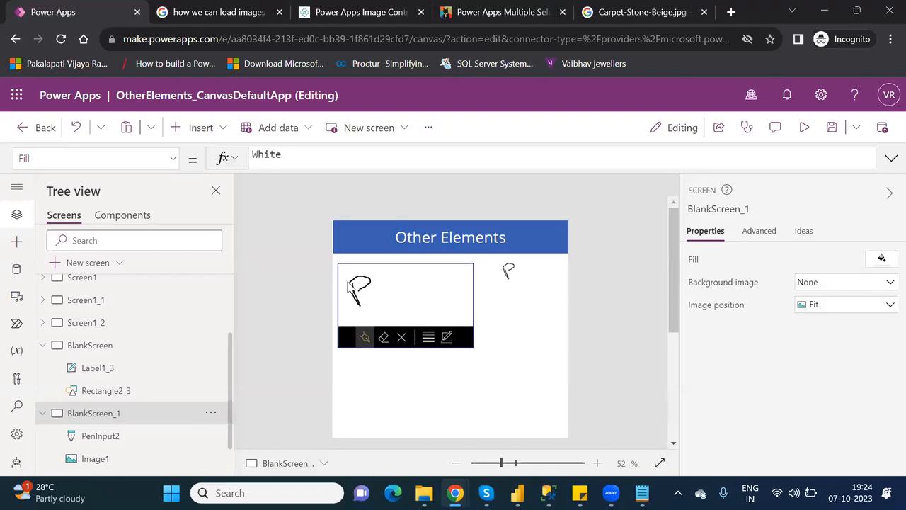
left_click(510, 269)
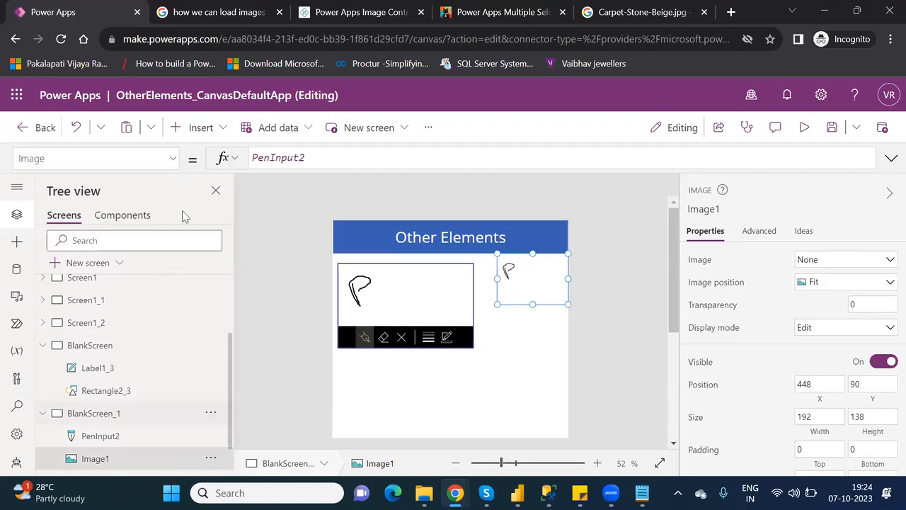
double_click(284, 157)
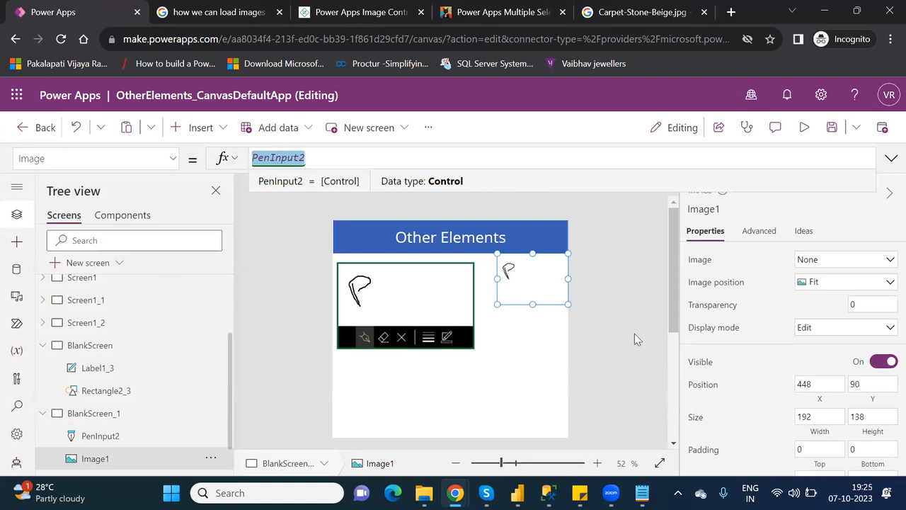
left_click_drag(670, 308, 674, 340)
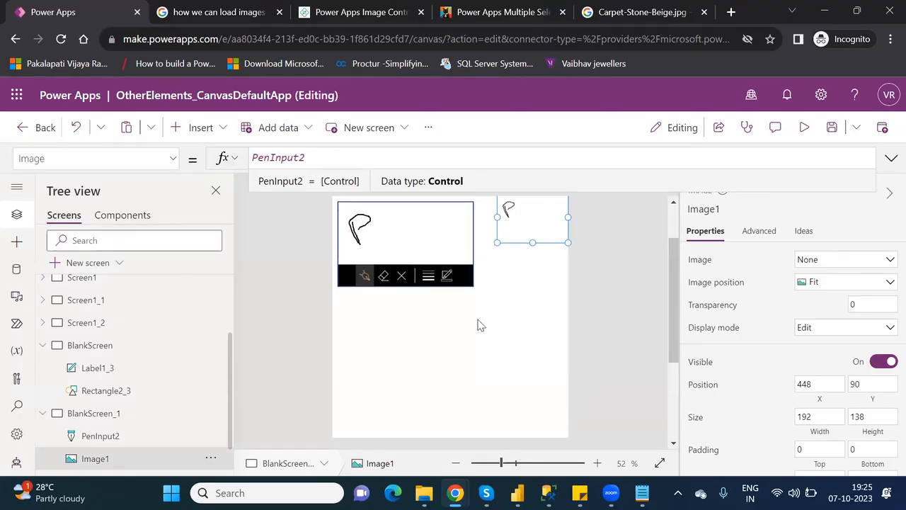
Insert Image2 at the lower right (X 320, Y 378), then search the Insert list for 'came'.
left_click(203, 129)
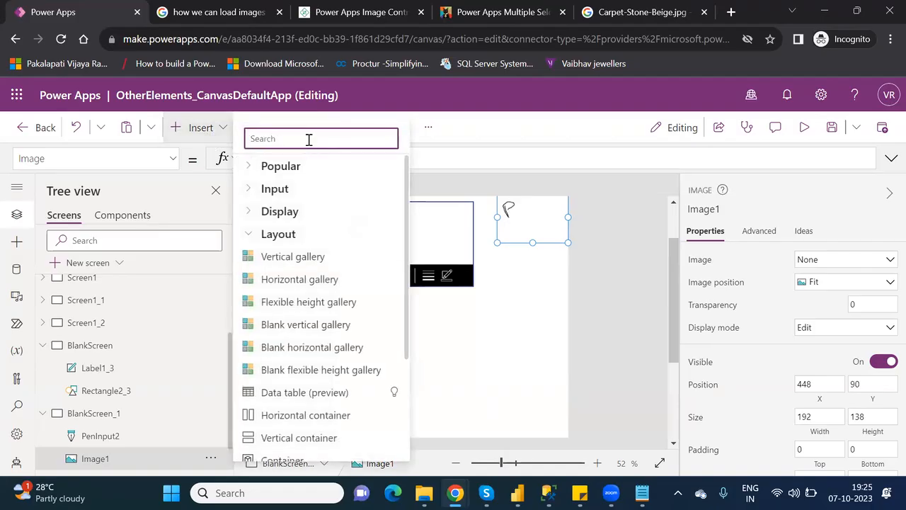
type("imag")
left_click(274, 188)
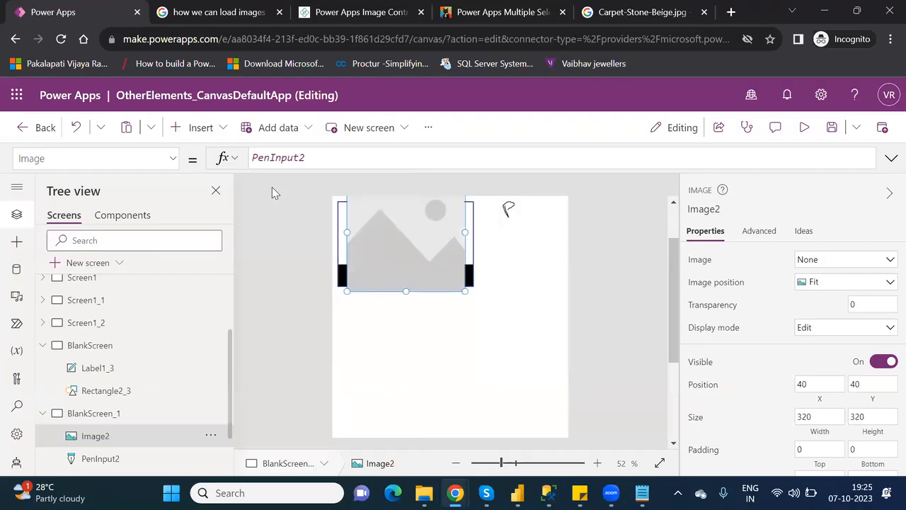
left_click_drag(439, 291, 533, 384)
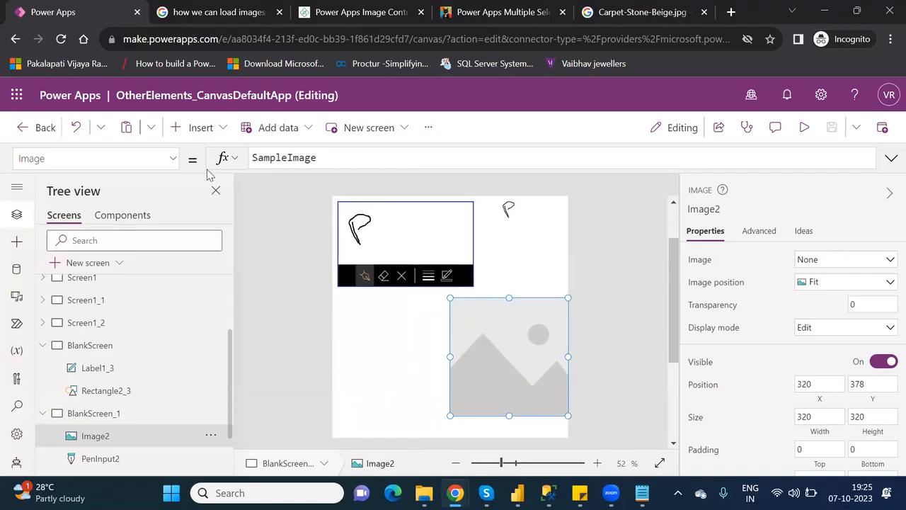
left_click(197, 128)
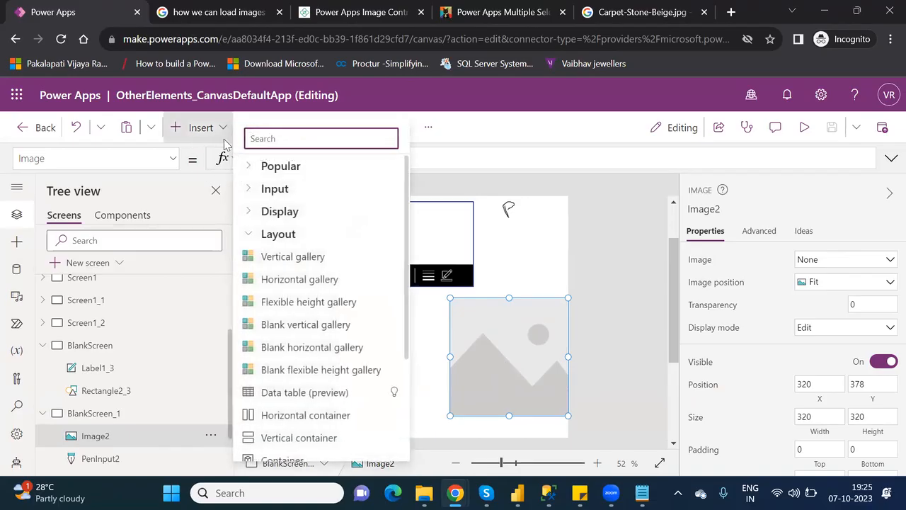
type("came")
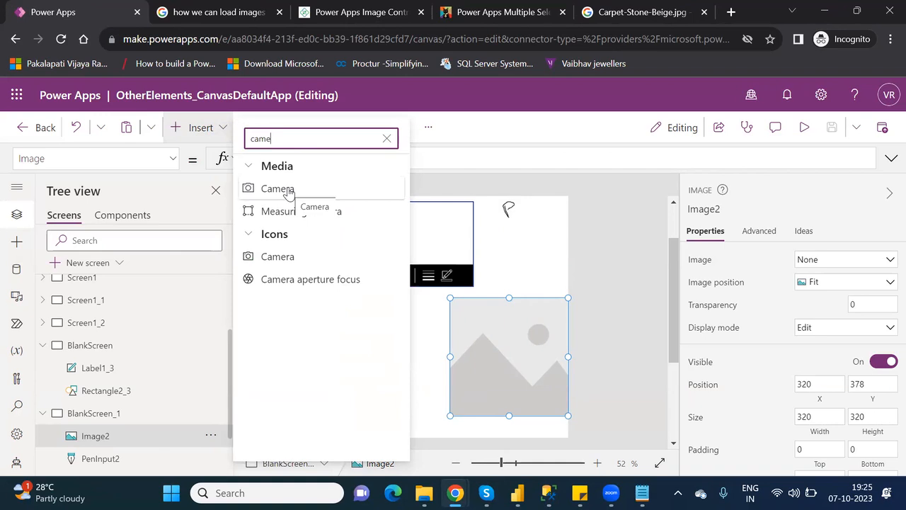
Add Camera1 with camera access allowed, at X 2, Y 388 below the pen input, sized 318 × 310.
left_click(288, 190)
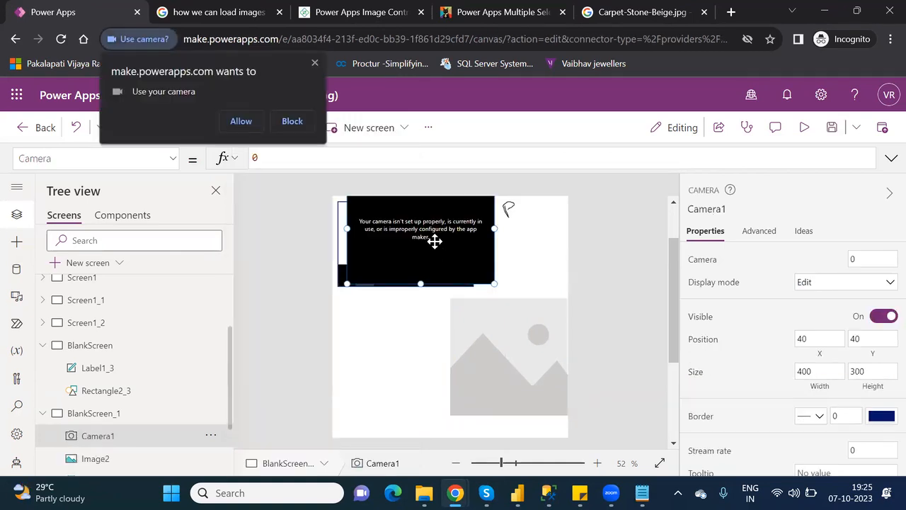
left_click(237, 121)
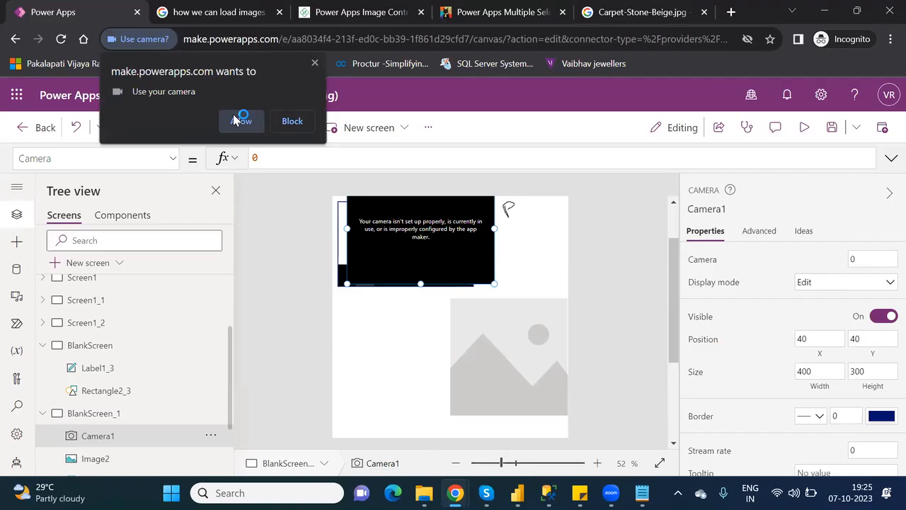
left_click_drag(405, 239, 390, 369)
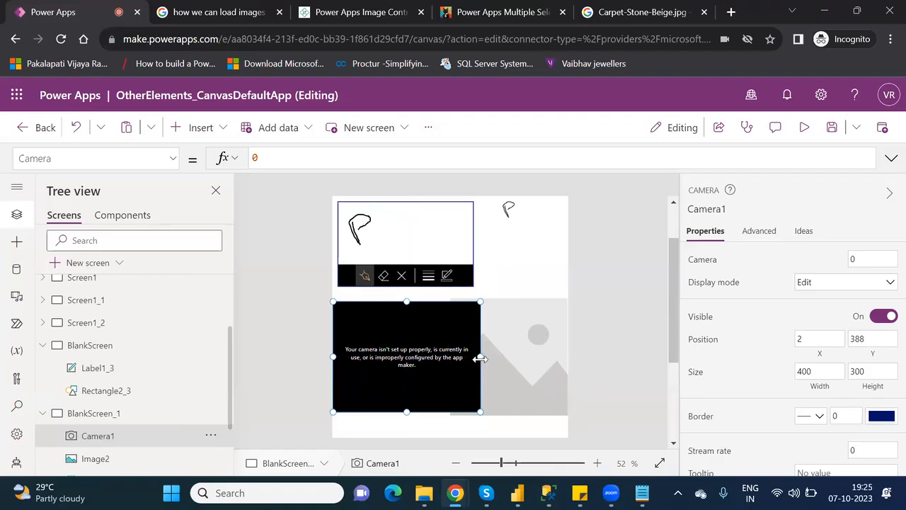
left_click_drag(480, 356, 448, 359)
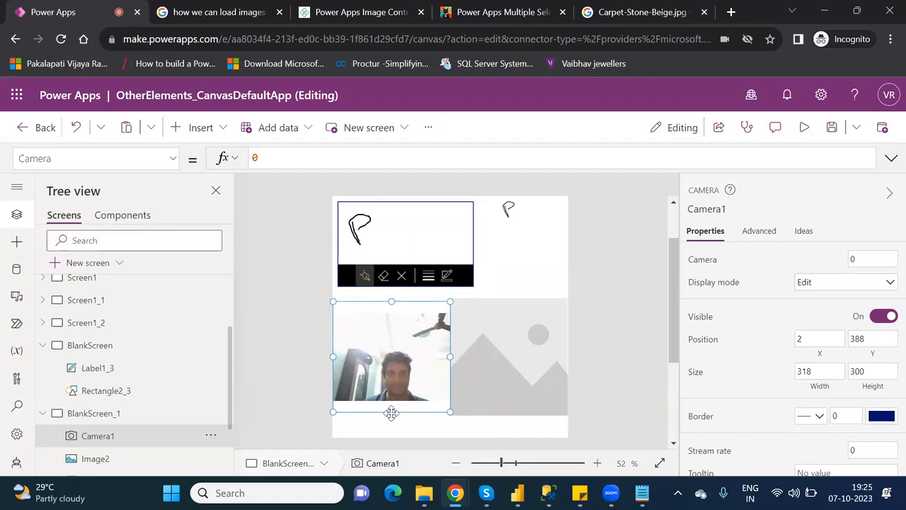
left_click_drag(391, 415, 392, 420)
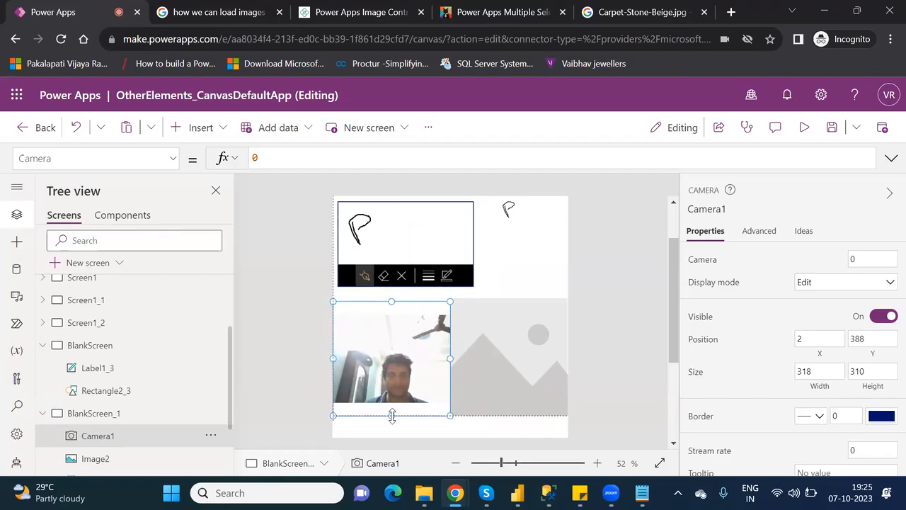
left_click(808, 134)
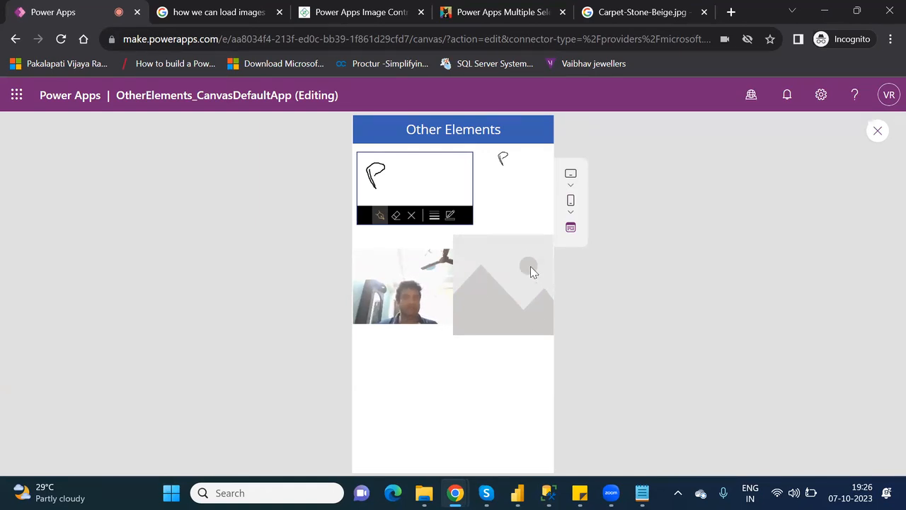
left_click(880, 136)
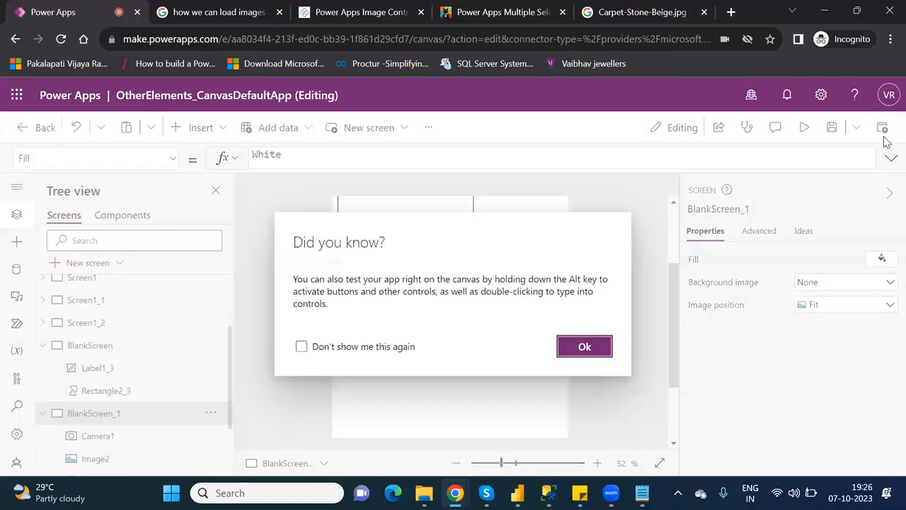
left_click(584, 347)
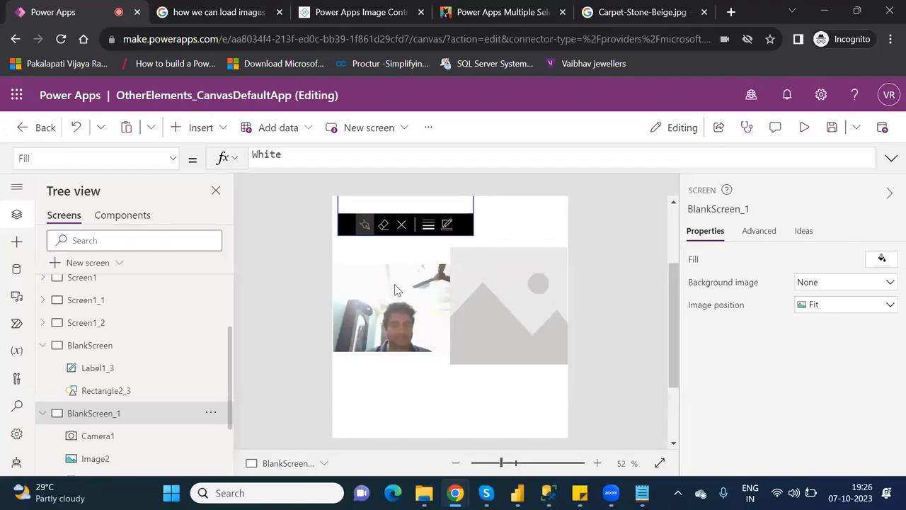
Change Image2's Image formula from SampleImage to Camera1 and run the app in preview.
left_click(536, 277)
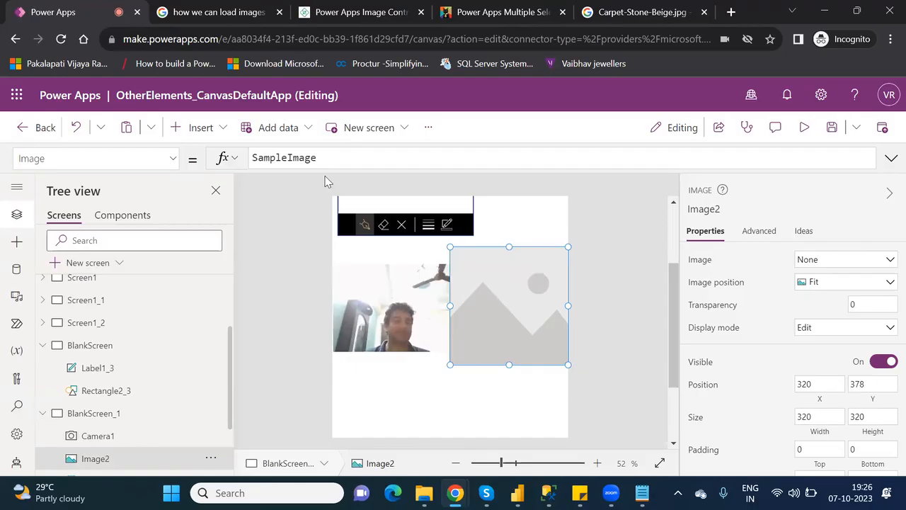
double_click(275, 157)
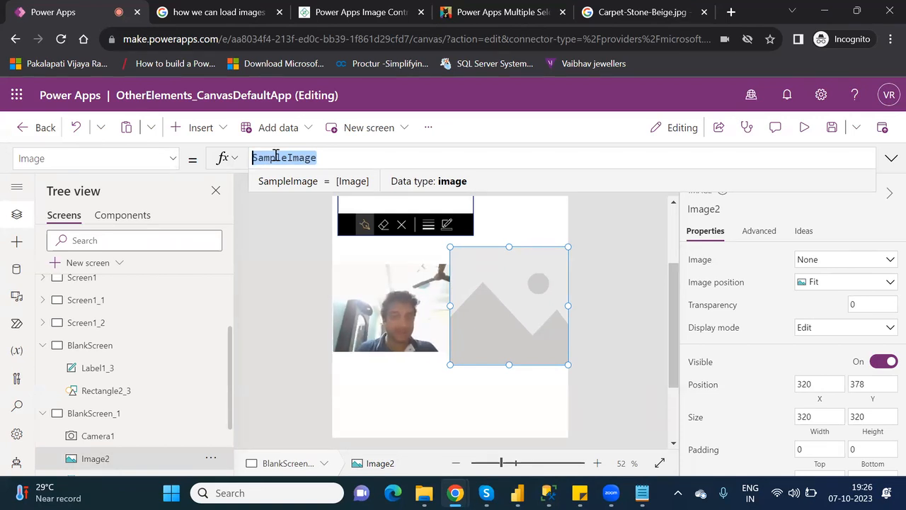
type("Ca")
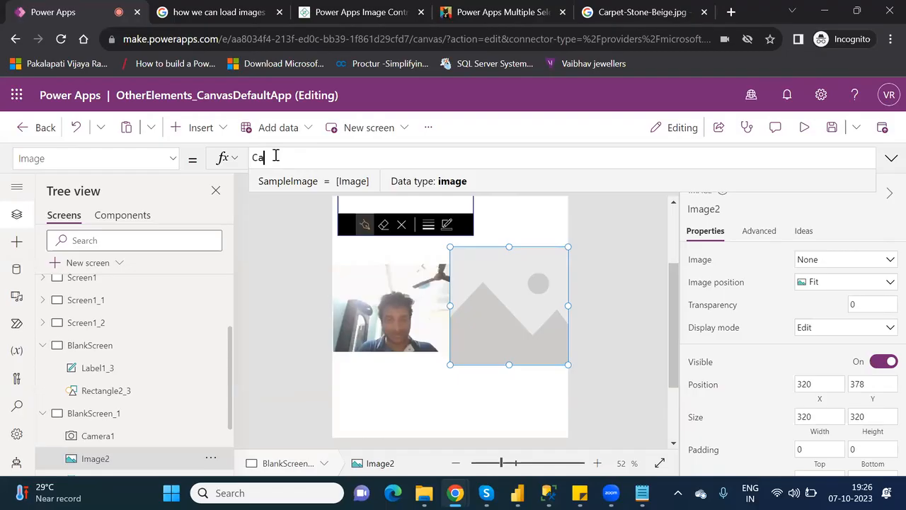
type("mera")
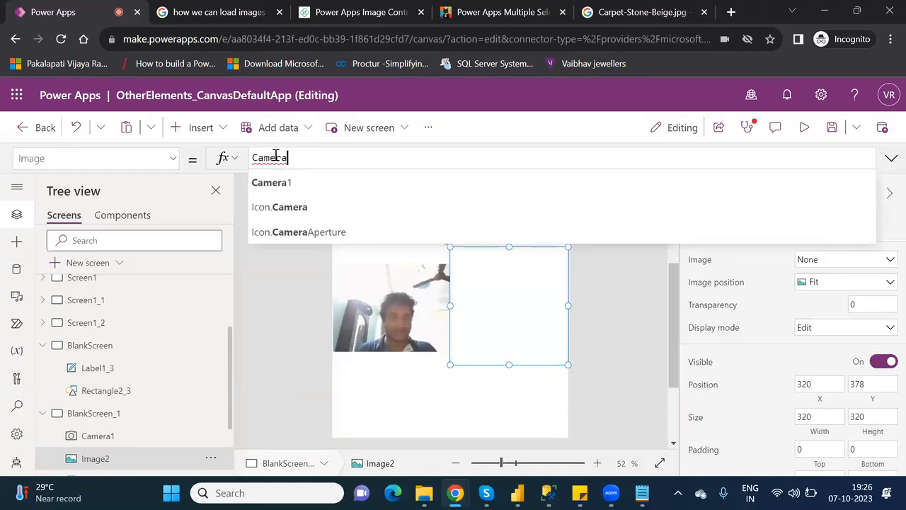
key("Return")
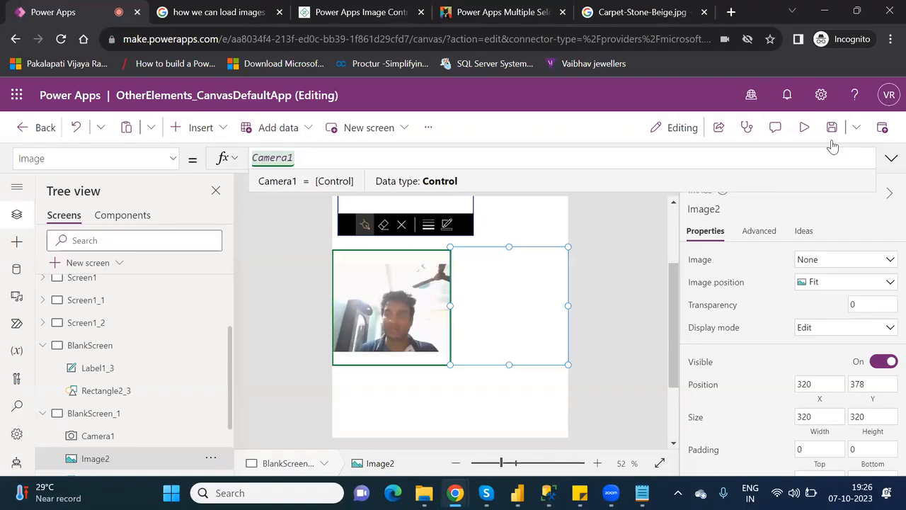
left_click(810, 128)
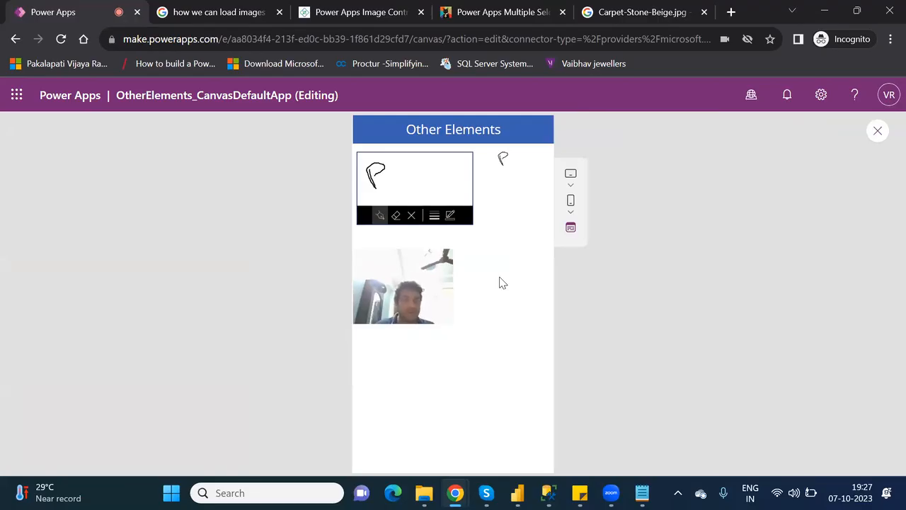
Take a photo with the camera in the running app, then close the preview.
left_click(400, 291)
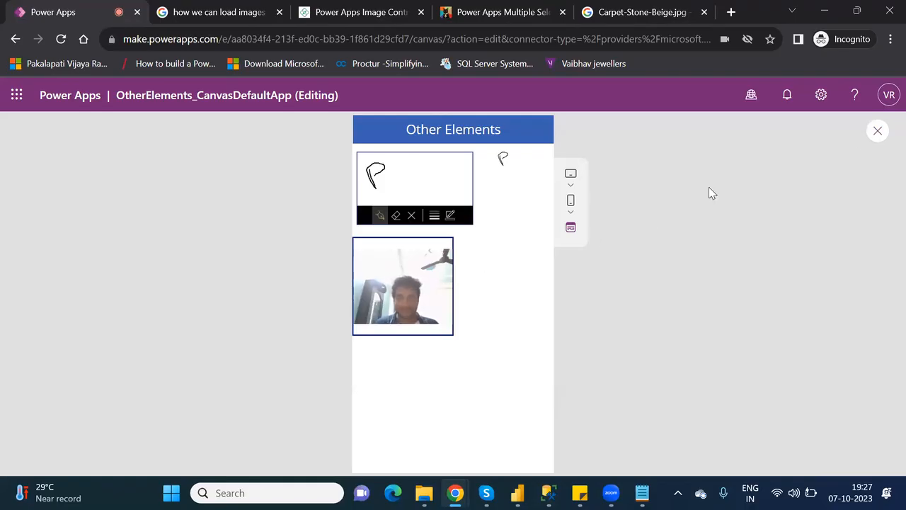
left_click(878, 132)
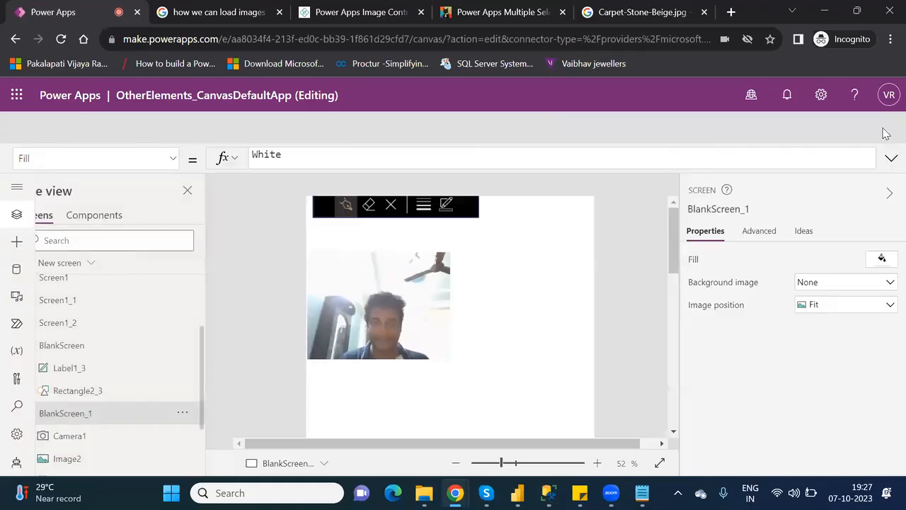
Dismiss the tip, set Image2's Image formula to Camera1.Photo, and start the app preview.
left_click(585, 347)
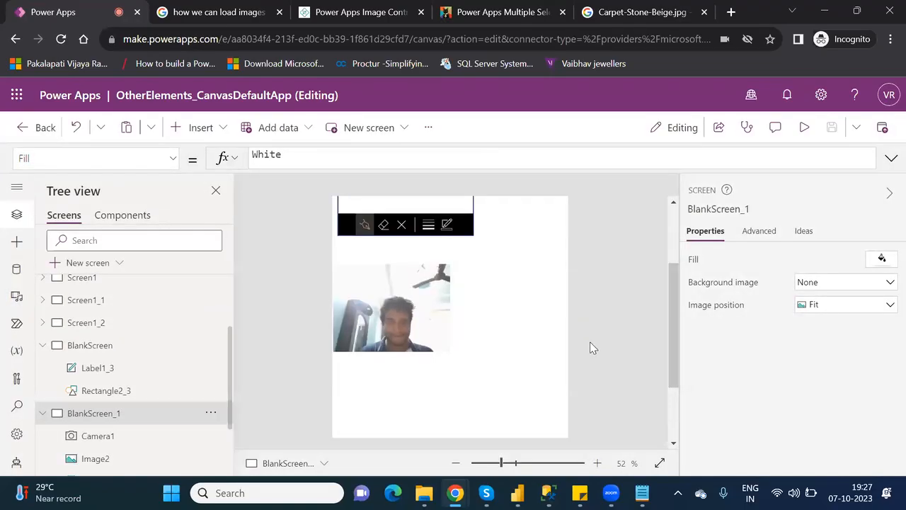
left_click(499, 295)
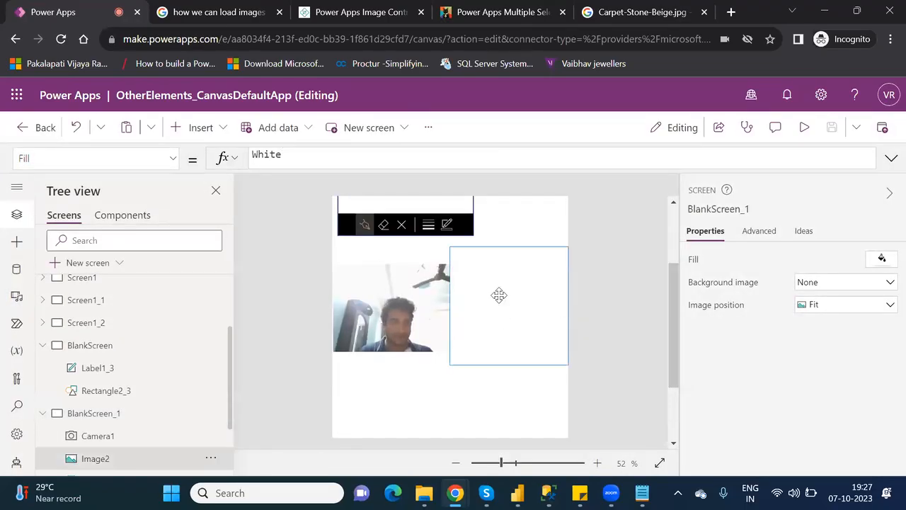
left_click(310, 158)
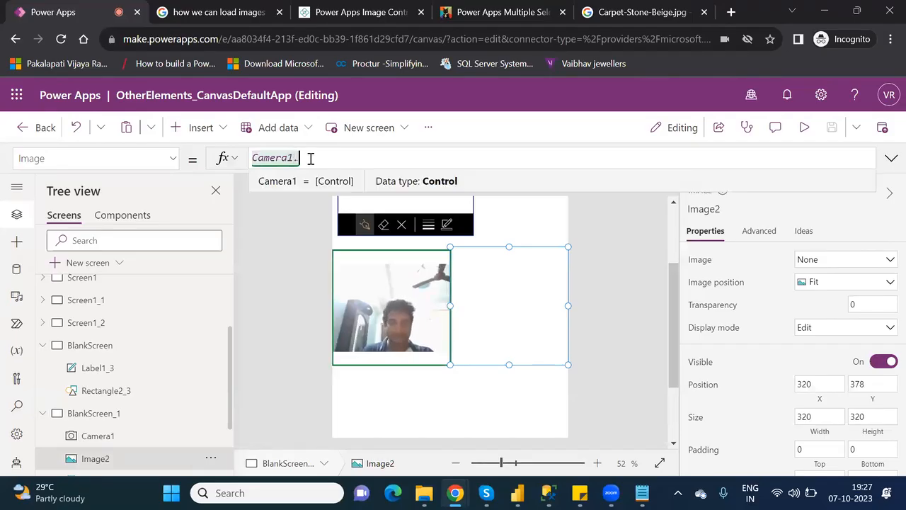
type(".")
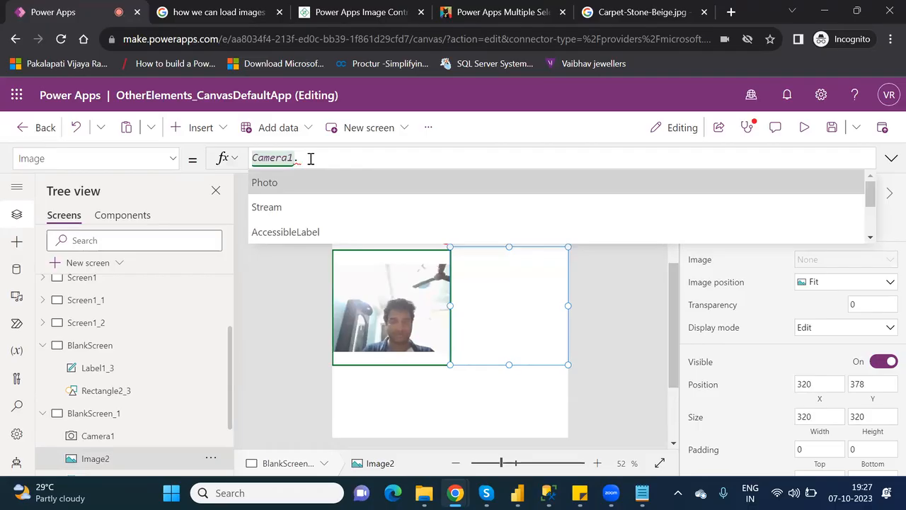
key("Return")
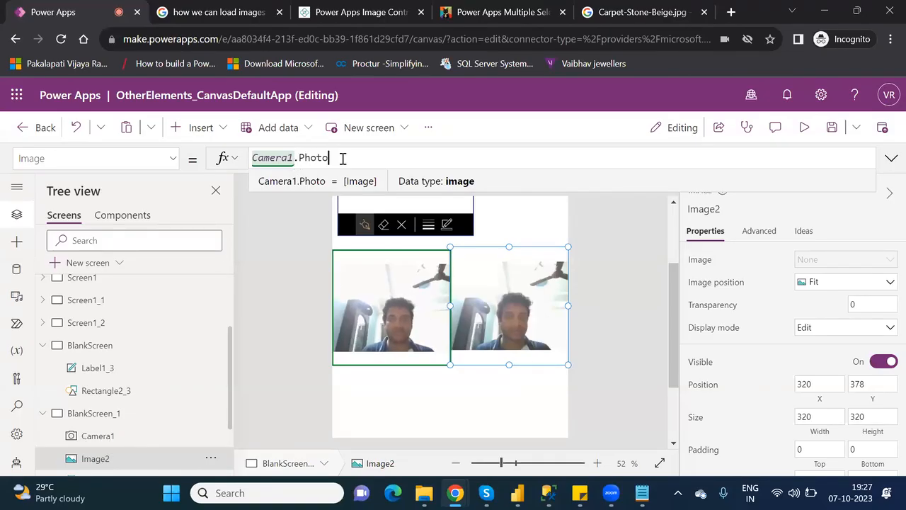
left_click(806, 128)
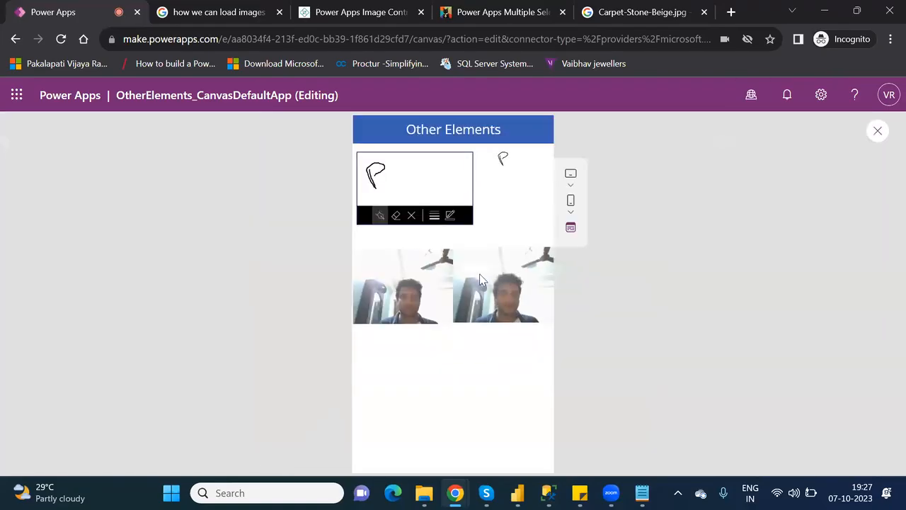
Capture a camera photo into Image2, then close the app preview.
left_click(401, 285)
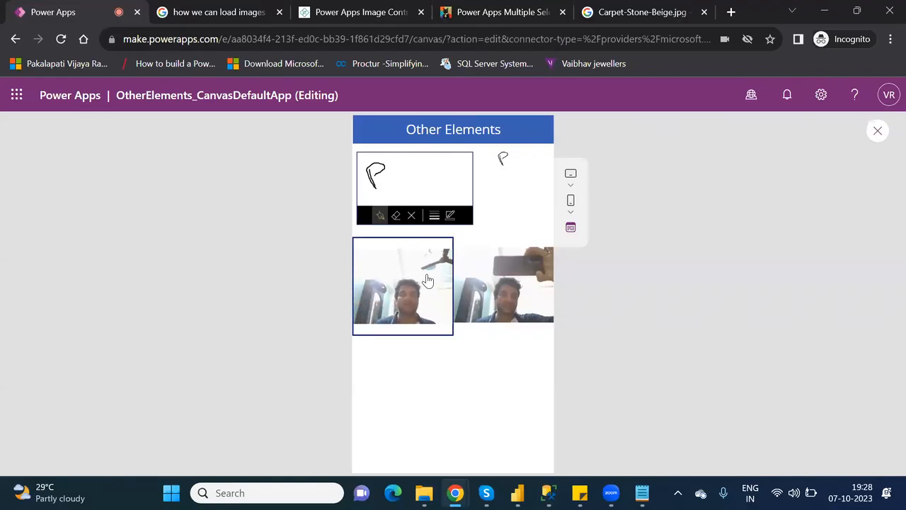
left_click(877, 133)
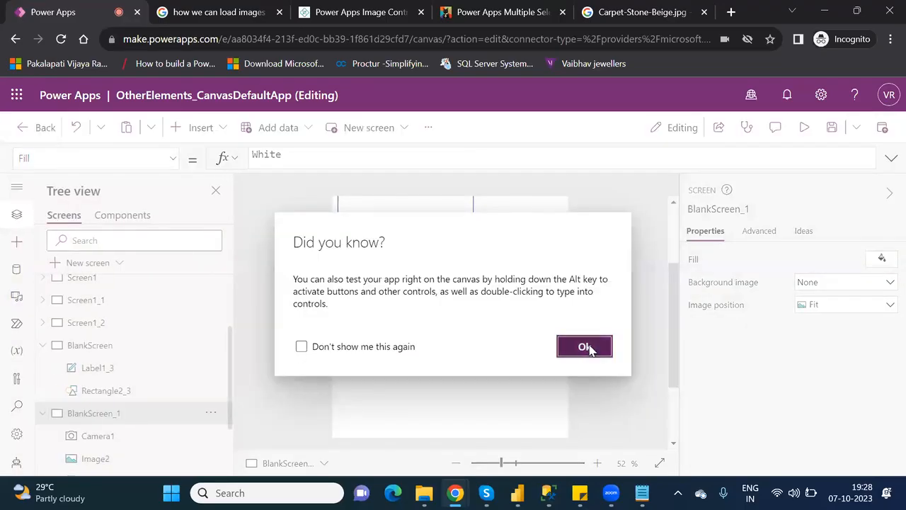
Dismiss the tip and re-enter Image2's formula as Camera1.Photo after browsing Camera1's properties.
left_click(585, 347)
left_click(499, 264)
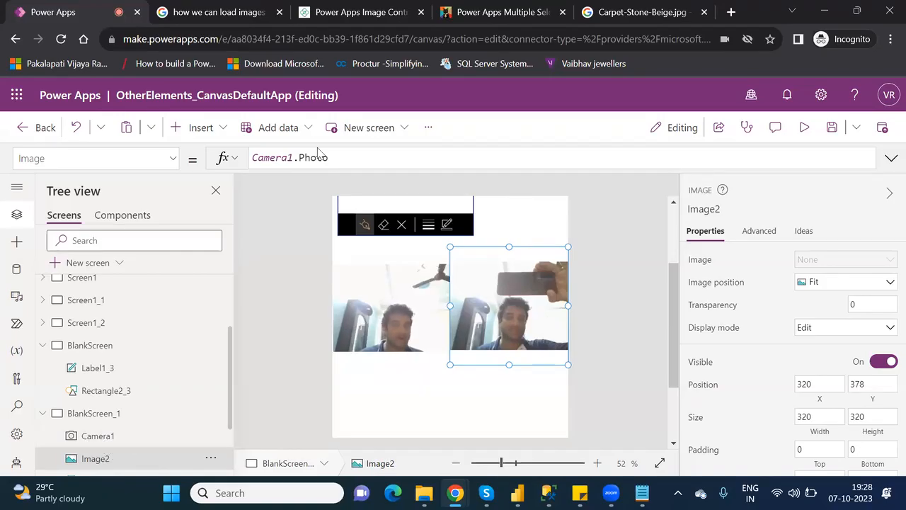
left_click(337, 159)
key("BackSpace")
key("BackSpace")
key("BackSpace")
key("BackSpace")
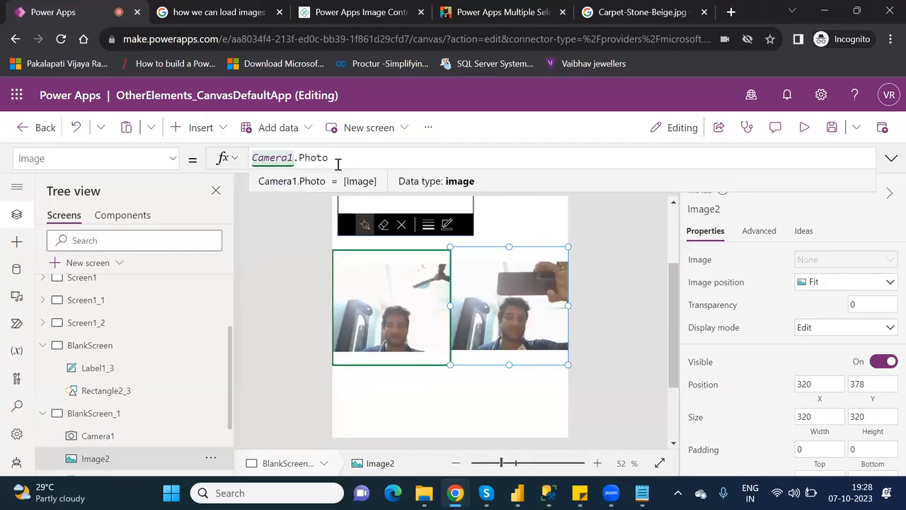
key("BackSpace")
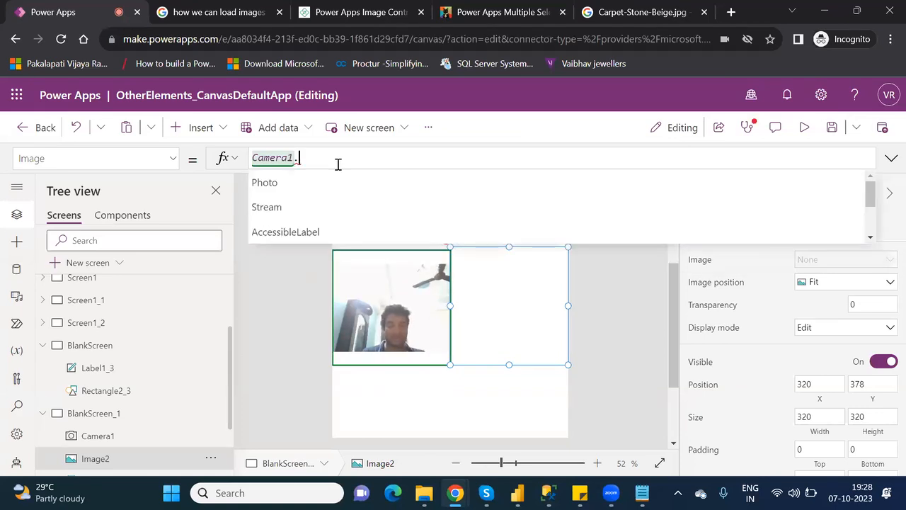
key("Down")
key("Down")
key("Down")
key("Down")
key("Down")
key("Down")
key("Down")
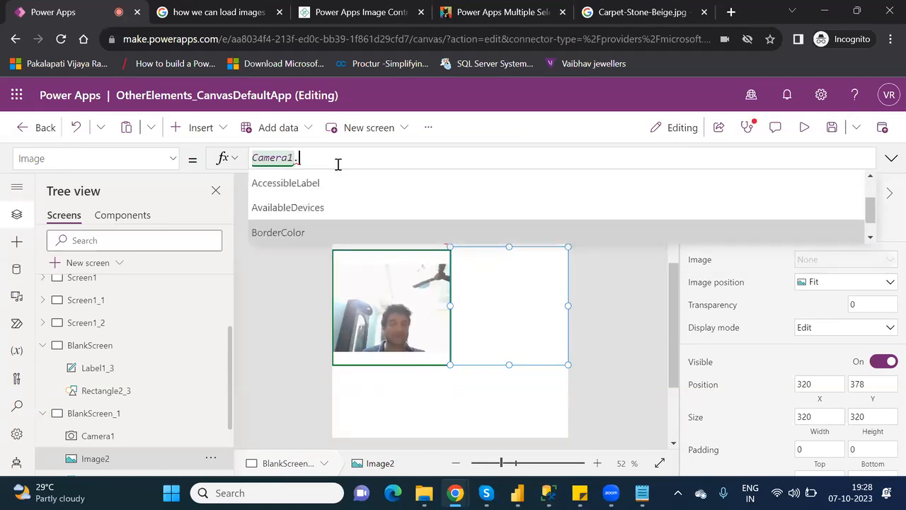
key("Up")
key("Up")
key("Up")
key("Up")
key("Up")
key("Up")
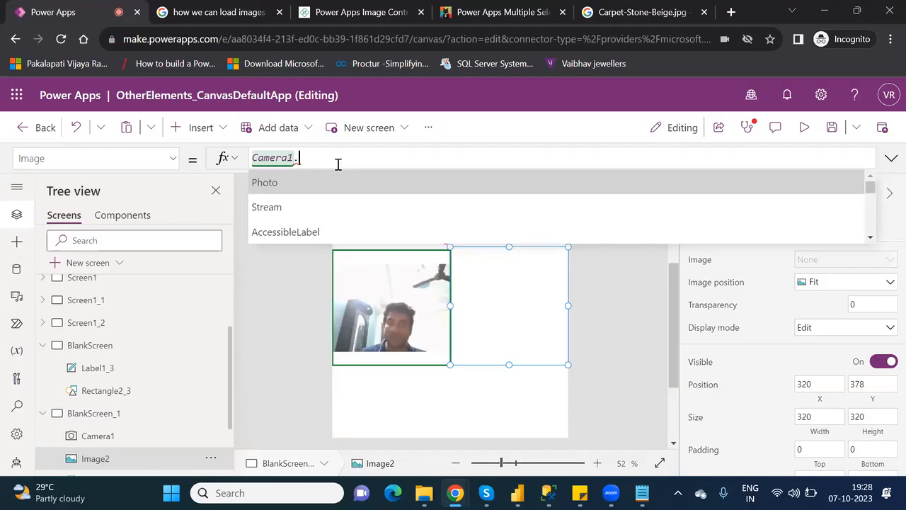
key("Tab")
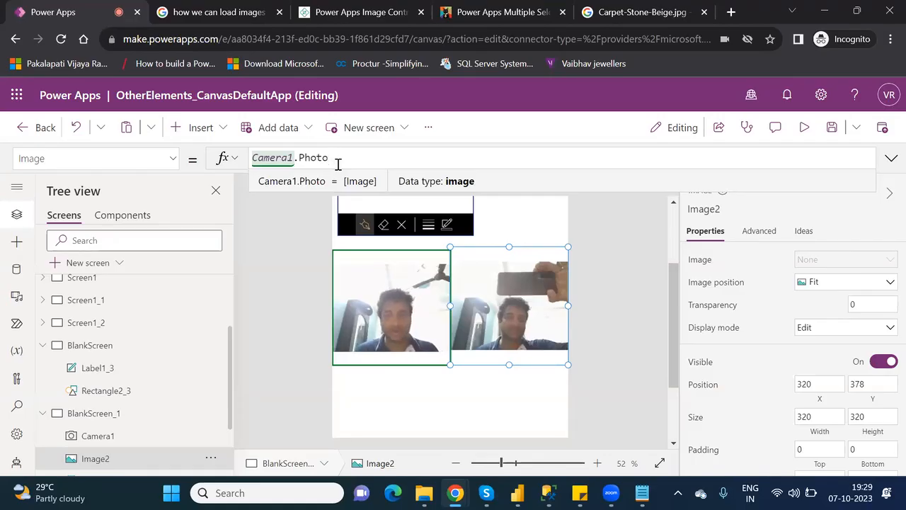
Preview the app, capture a new photo into Image2, then exit preview and dismiss the tip.
left_click(807, 128)
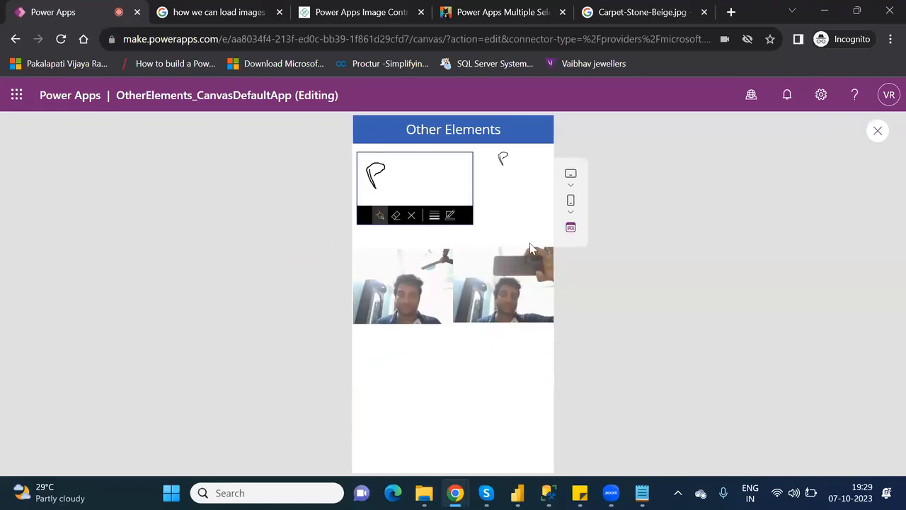
left_click(428, 274)
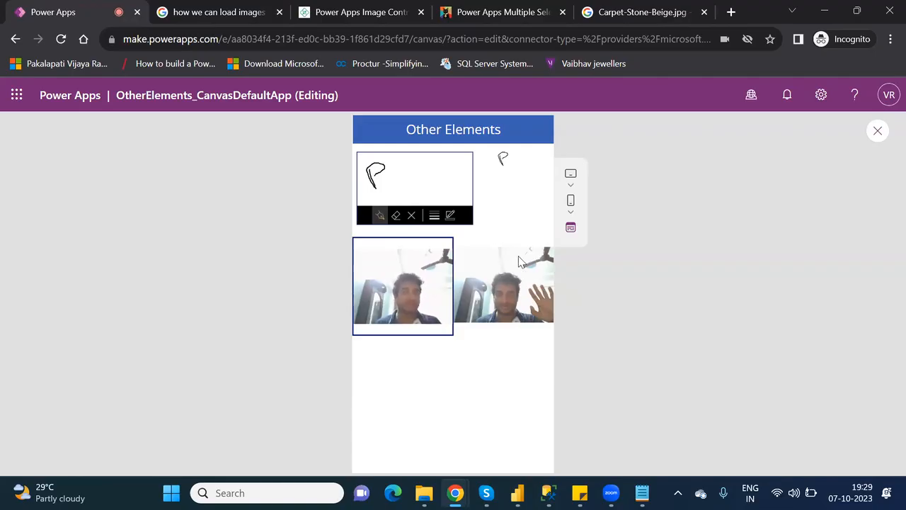
left_click(877, 133)
left_click(587, 346)
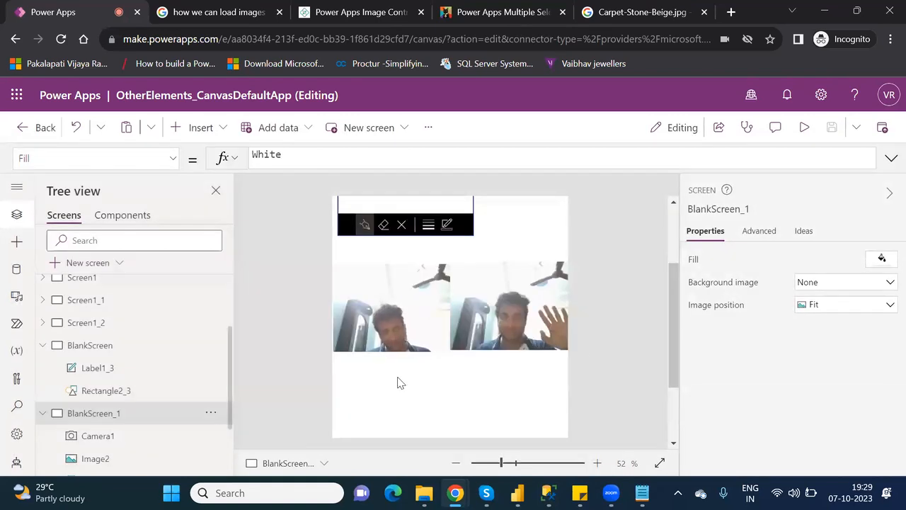
Delete Camera1 and replace Image2's broken Camera1.Photo formula with PowerAppsImage.
left_click(428, 305)
key("Delete")
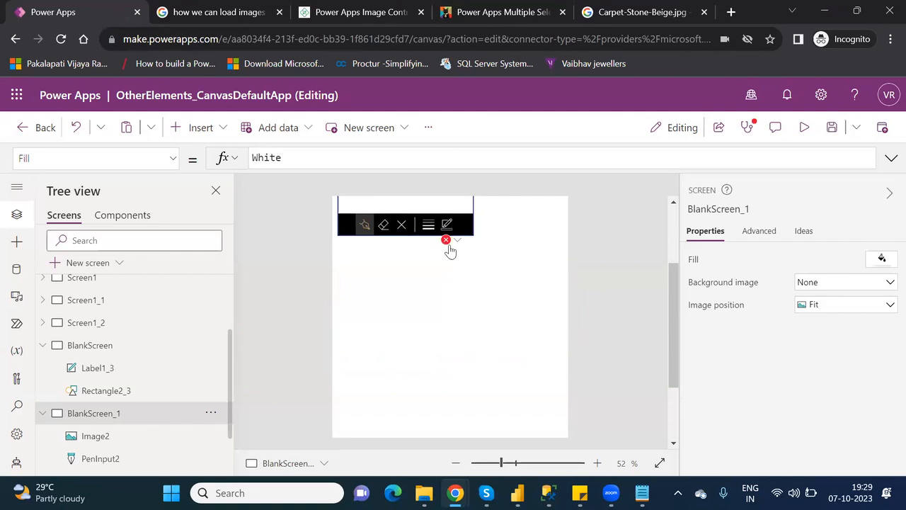
left_click(454, 242)
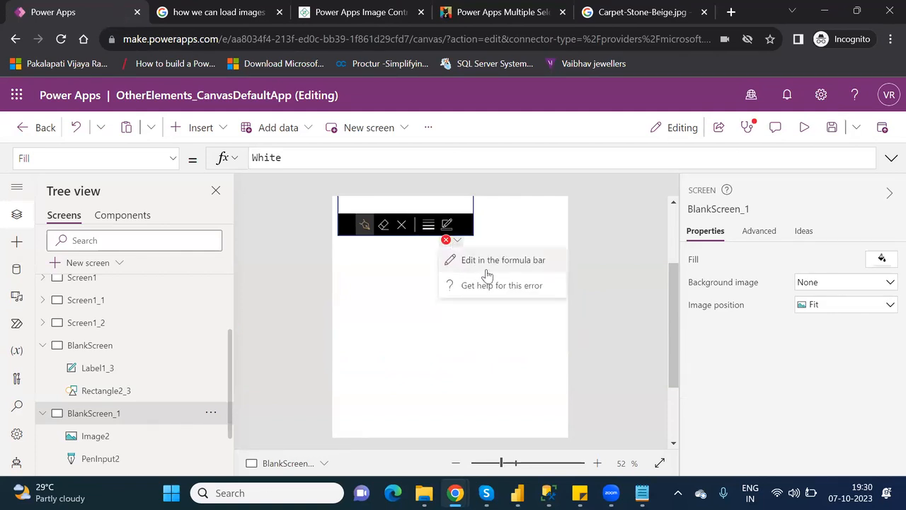
left_click(487, 268)
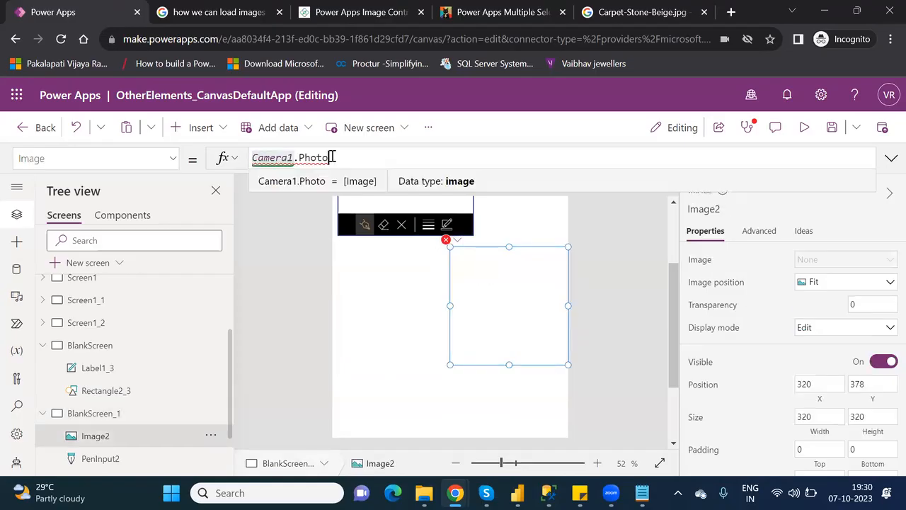
left_click(379, 160)
key("BackSpace")
key("BackSpace")
key("BackSpace")
key("BackSpace")
key("BackSpace")
key("BackSpace")
key("BackSpace")
key("BackSpace")
key("BackSpace")
key("BackSpace")
key("BackSpace")
key("BackSpace")
key("BackSpace")
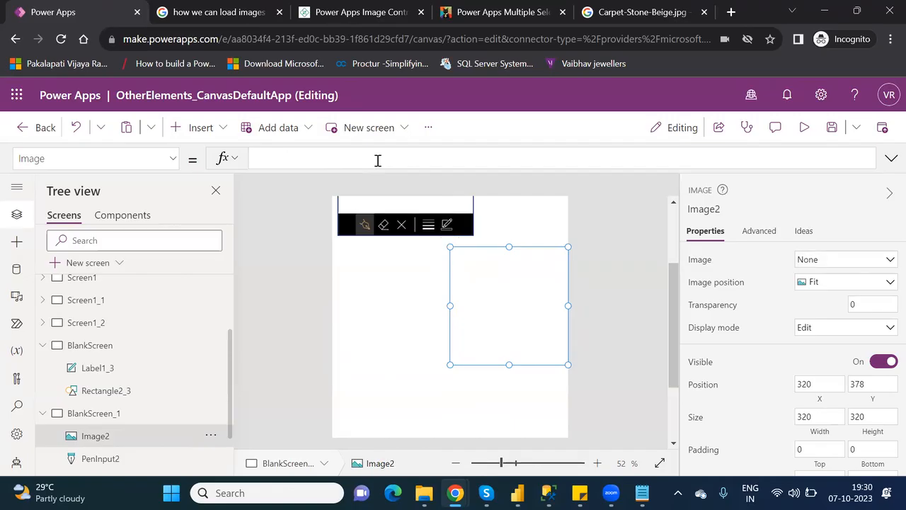
type("power")
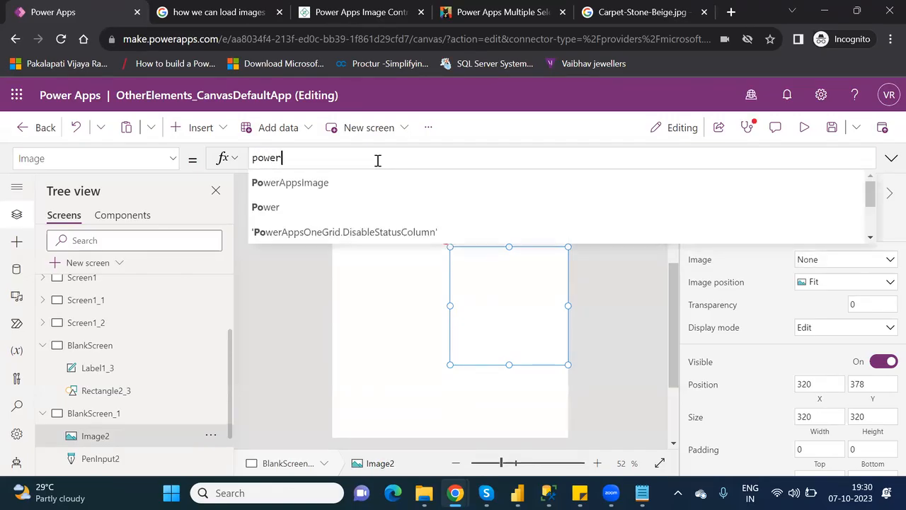
left_click(335, 187)
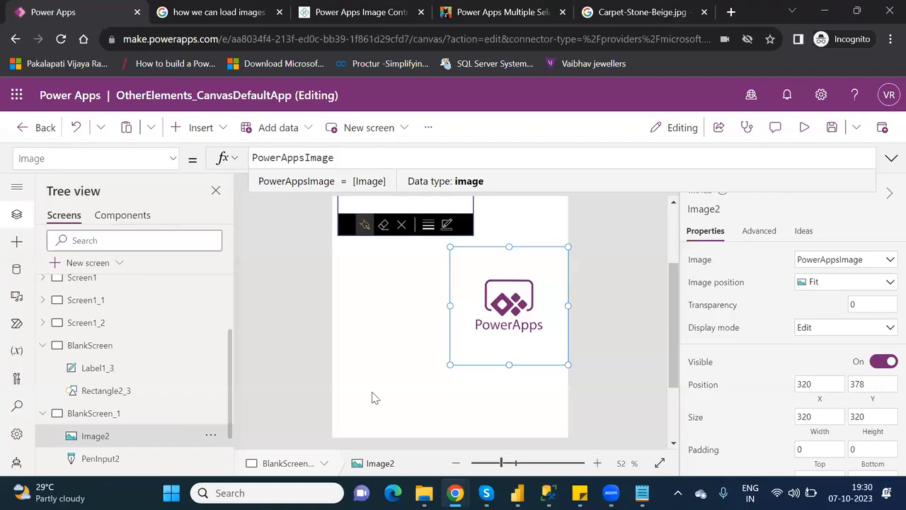
Search the Insert controls for 'ima' and add an Image control, Image3, to BlankScreen_1.
left_click(202, 127)
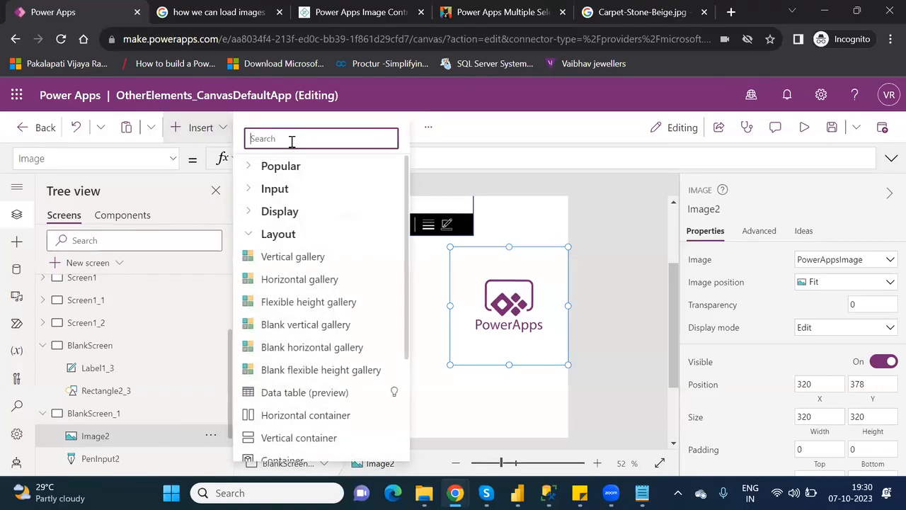
type("pho")
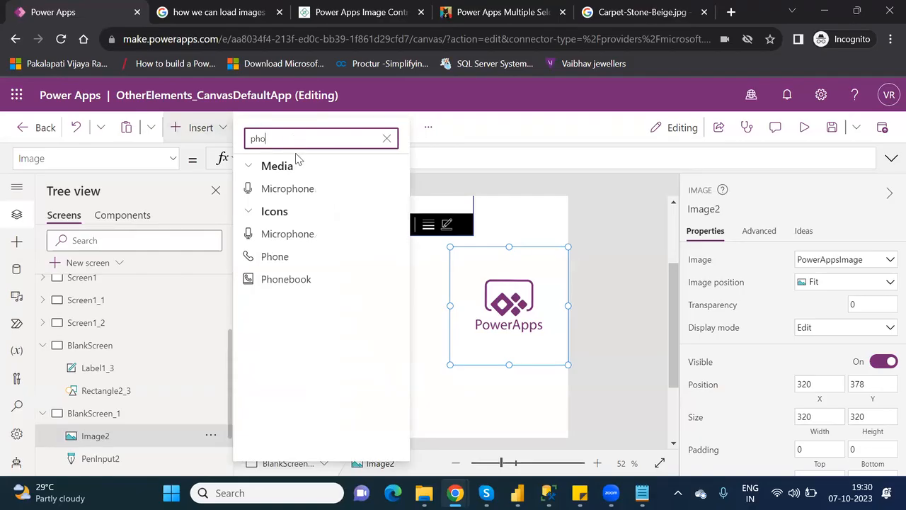
key("BackSpace")
key("BackSpace")
key("BackSpace")
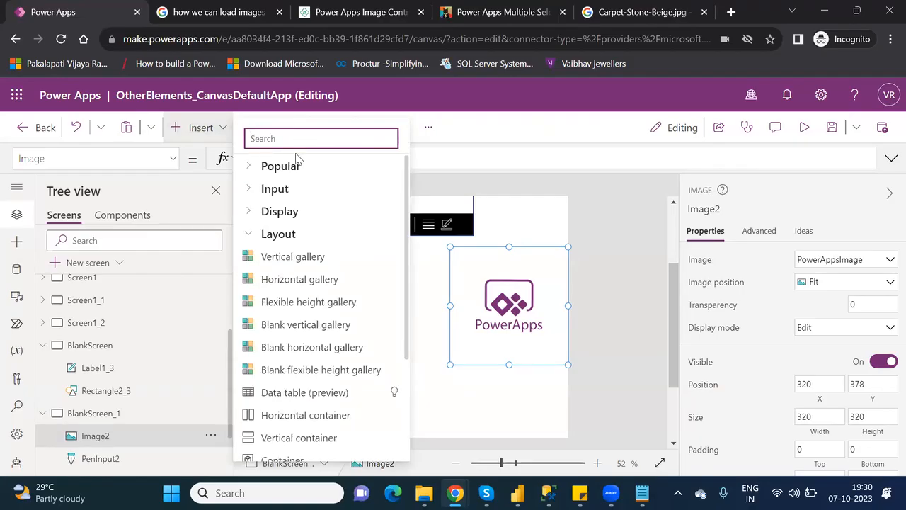
type("im")
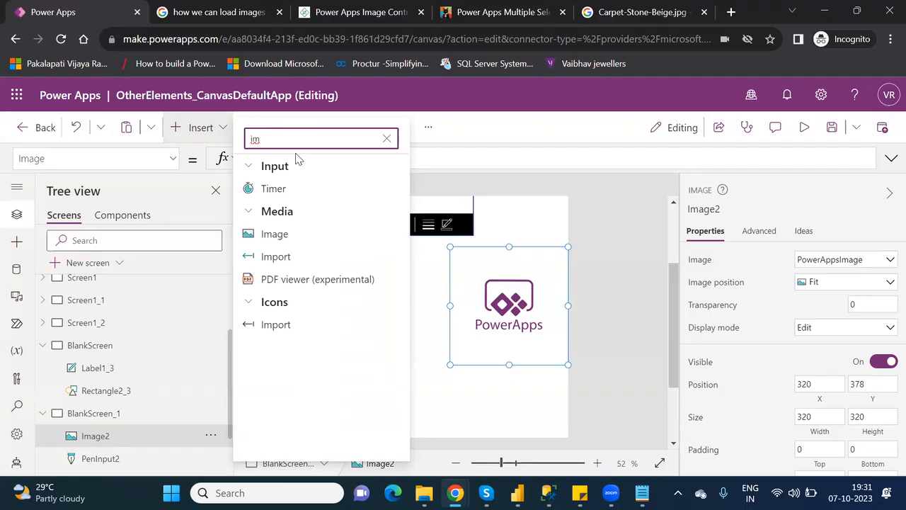
key("BackSpace")
key("BackSpace")
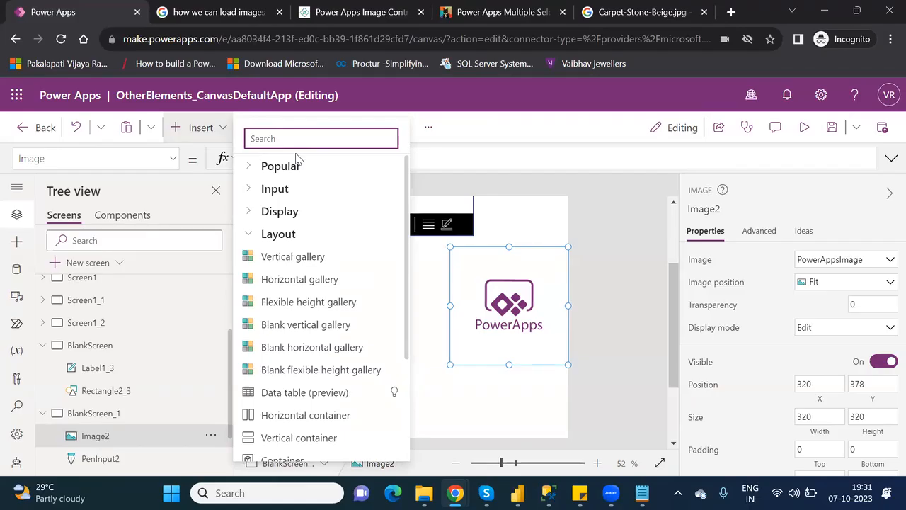
type("im")
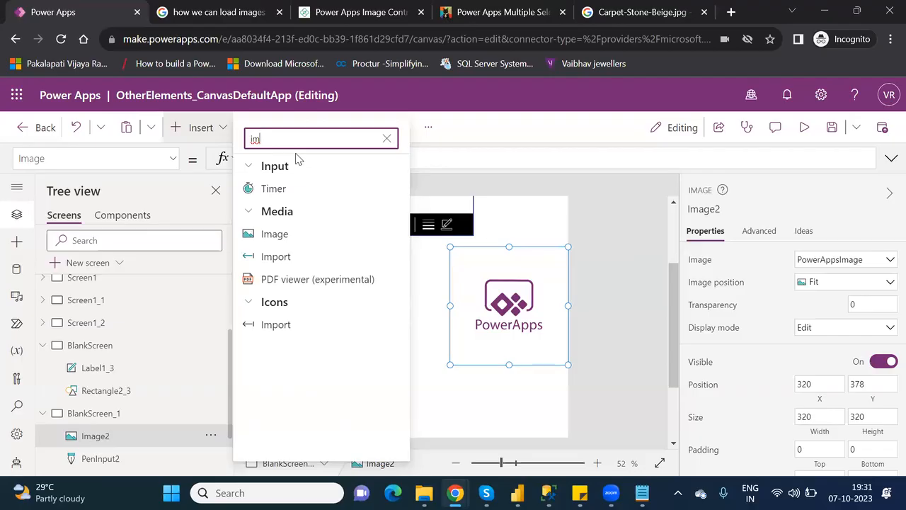
key("BackSpace")
key("BackSpace")
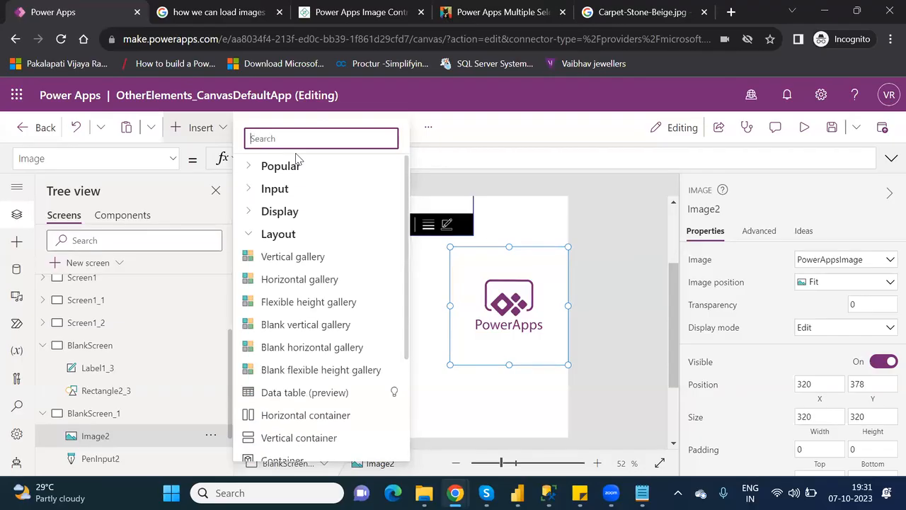
type("pho")
key("BackSpace")
key("BackSpace")
key("BackSpace")
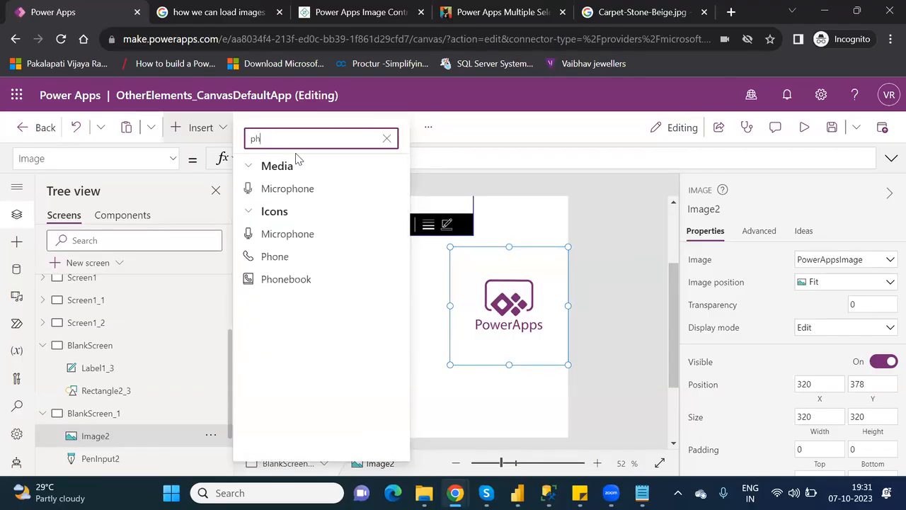
type("ima")
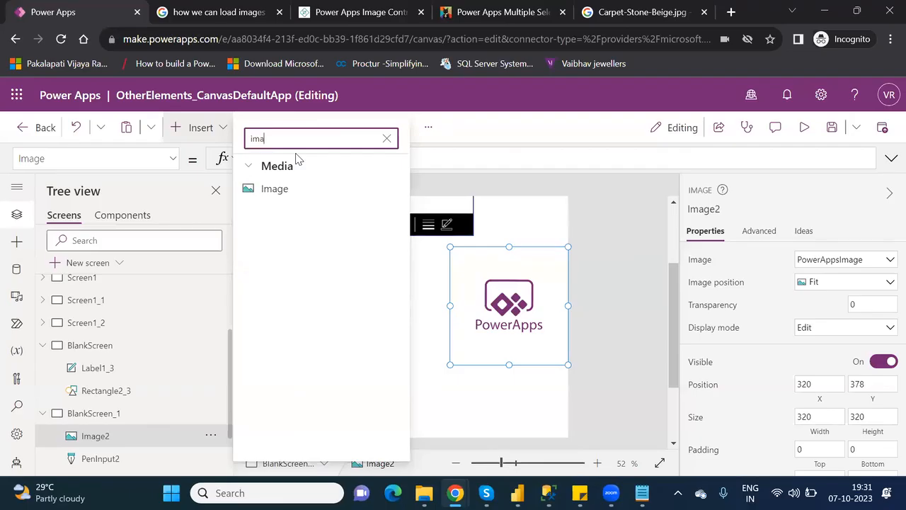
left_click(290, 190)
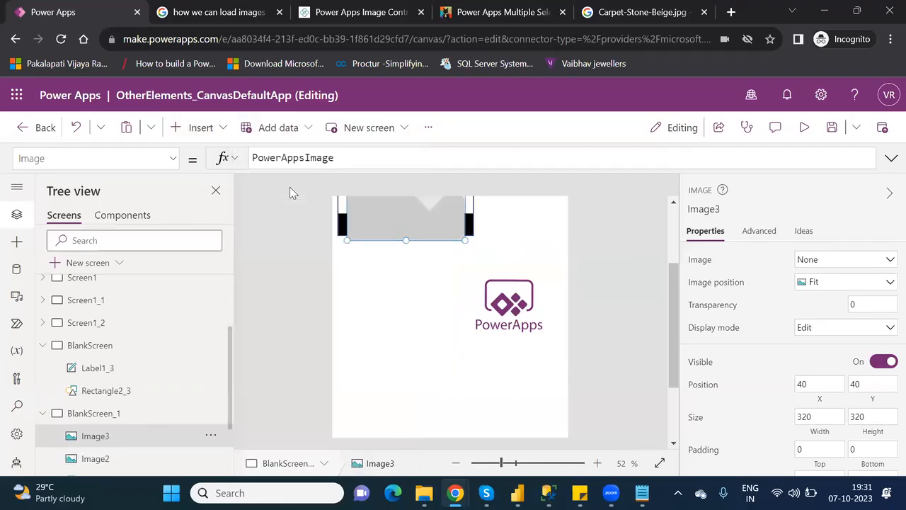
Move Image3 to X 0, Y 378 and set its image to the uploaded Reset file.
left_click_drag(432, 221, 405, 344)
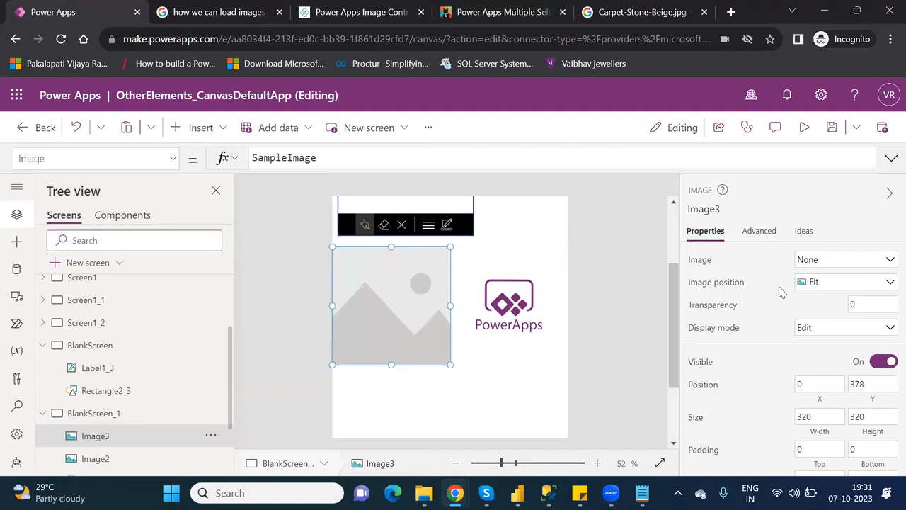
left_click(839, 262)
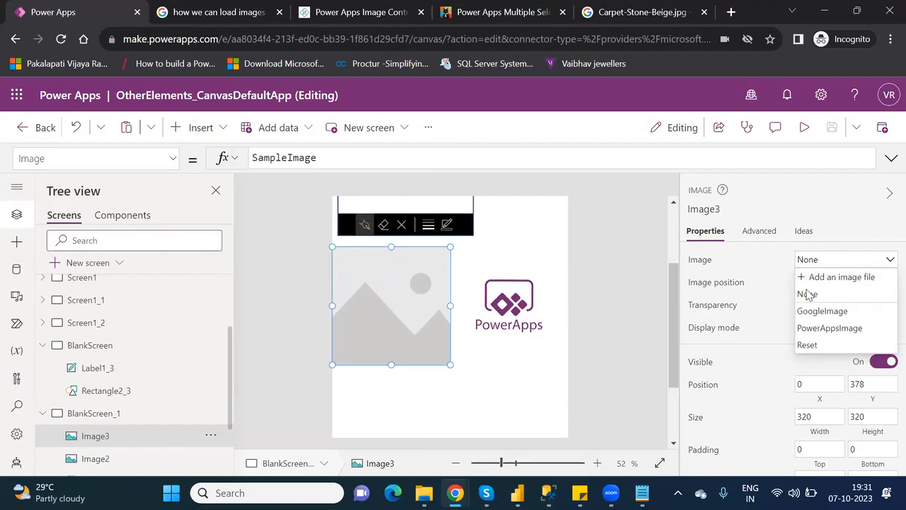
left_click(847, 282)
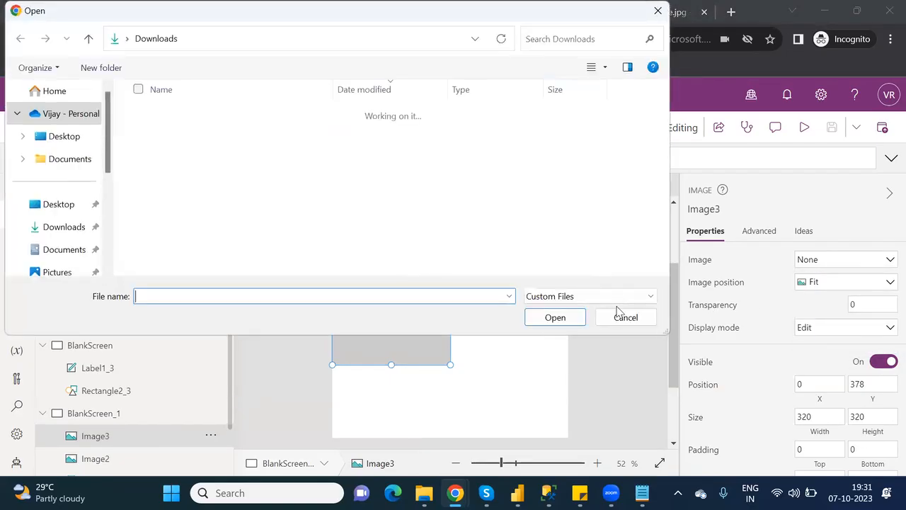
left_click(623, 318)
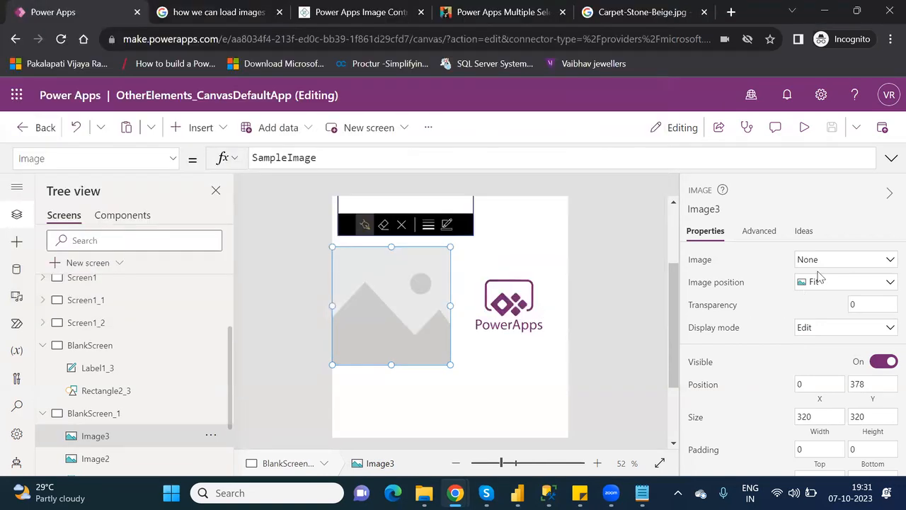
left_click(843, 261)
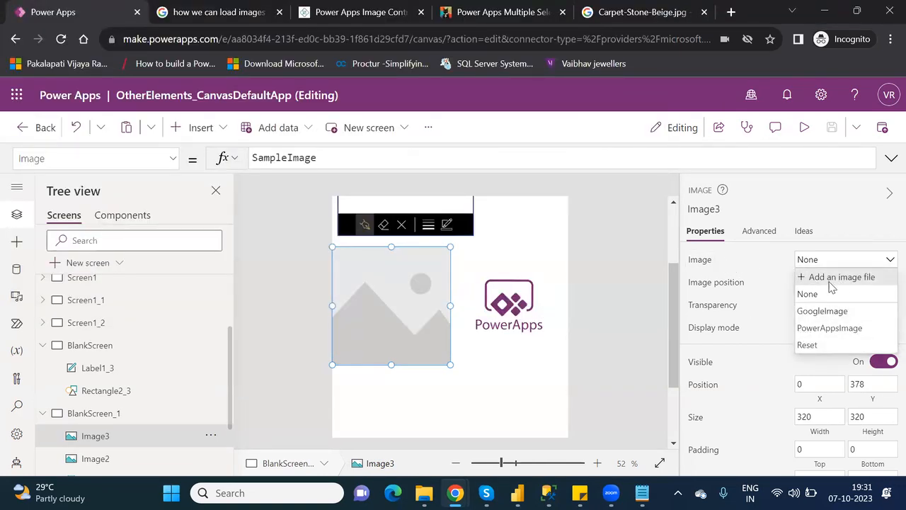
left_click(867, 280)
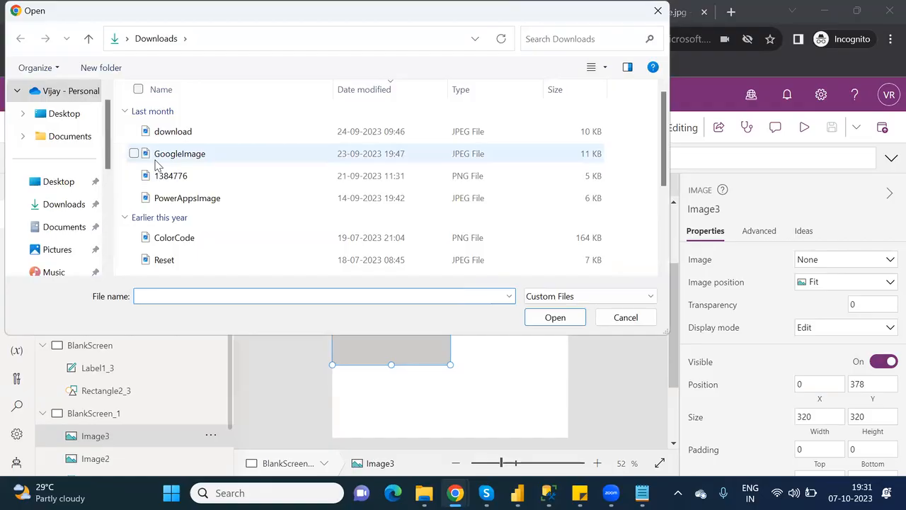
left_click(175, 265)
left_click(555, 317)
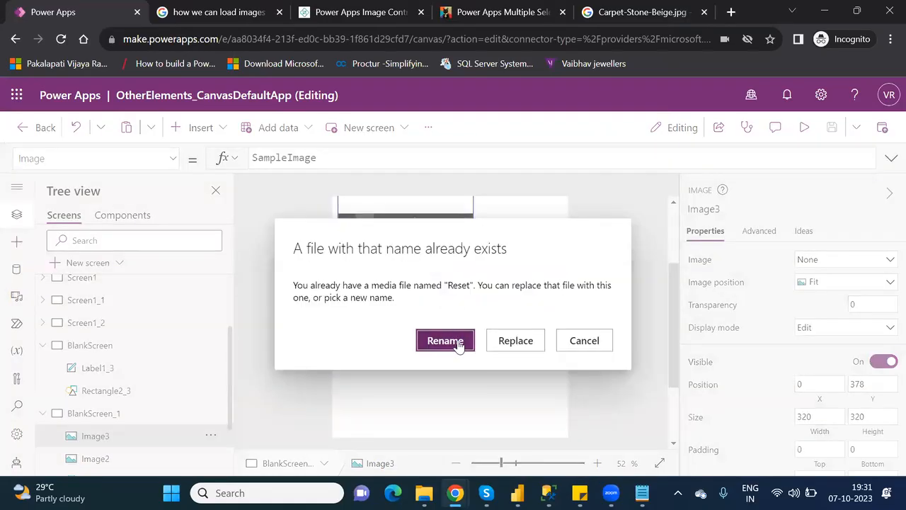
left_click(513, 342)
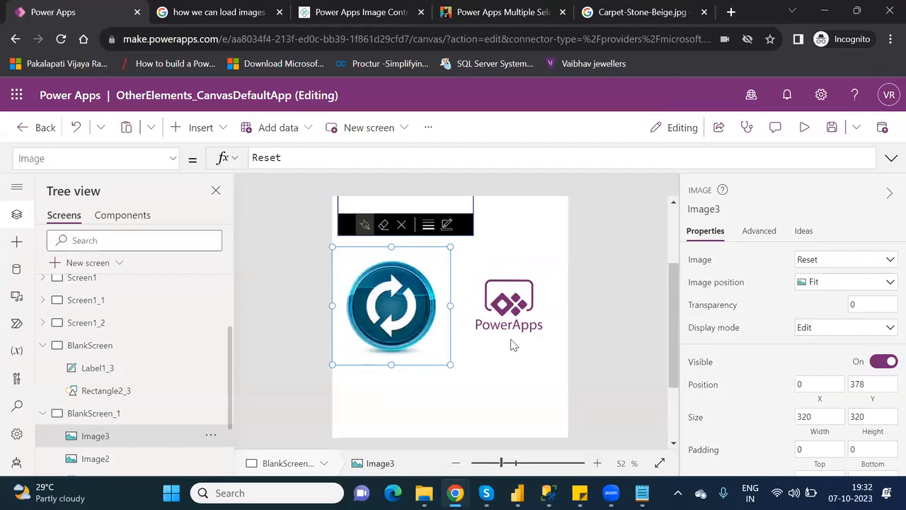
left_click(516, 275)
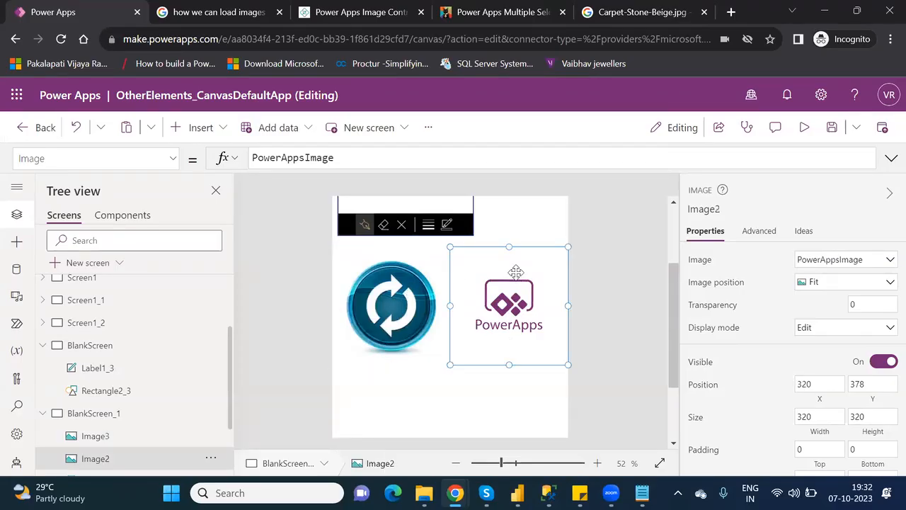
Replace Image2's PowerAppsImage formula with Image3.Image so it mirrors the Reset icon.
double_click(310, 157)
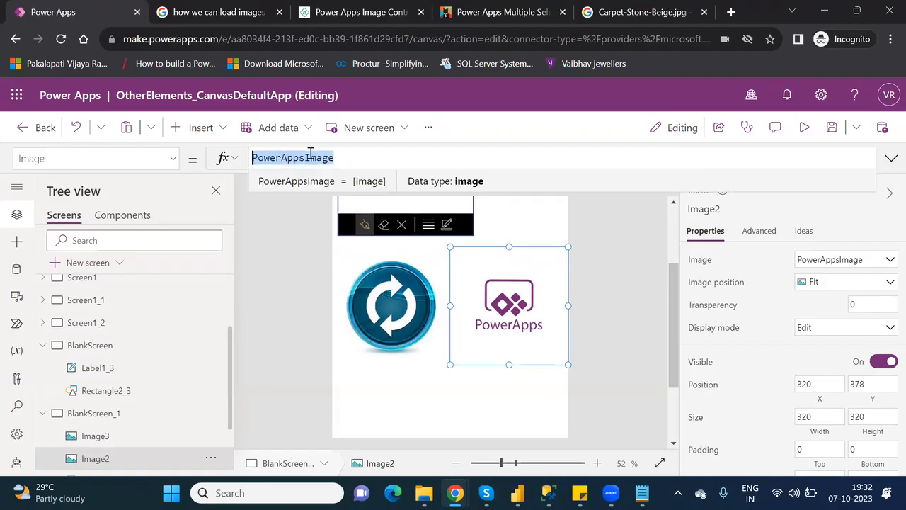
type("image")
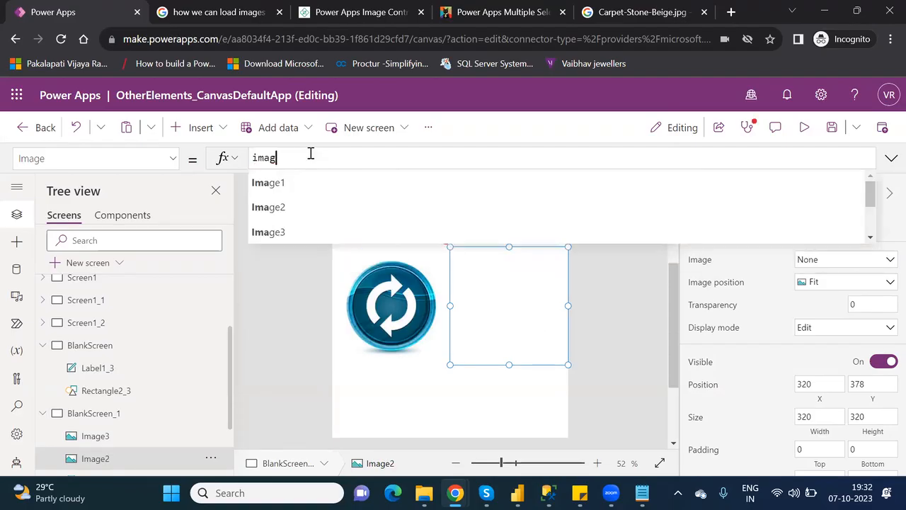
key("Down")
key("Down")
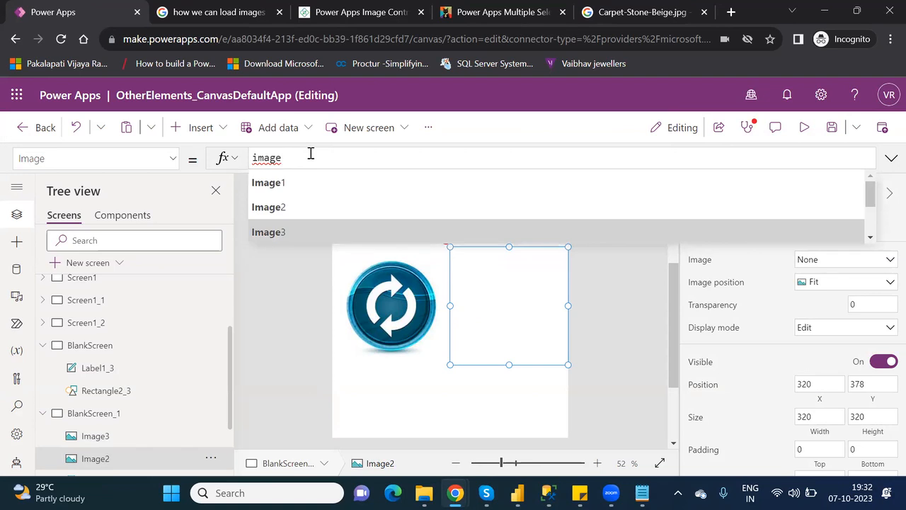
key("Return")
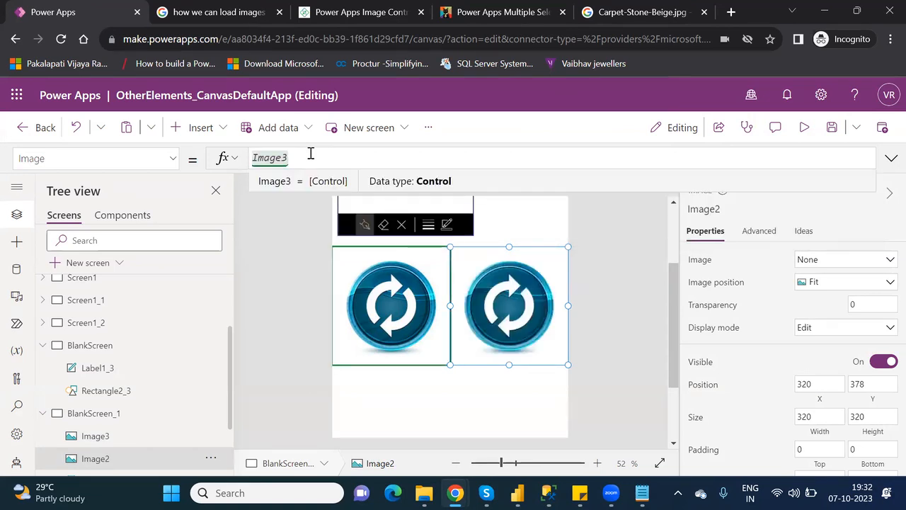
type(".")
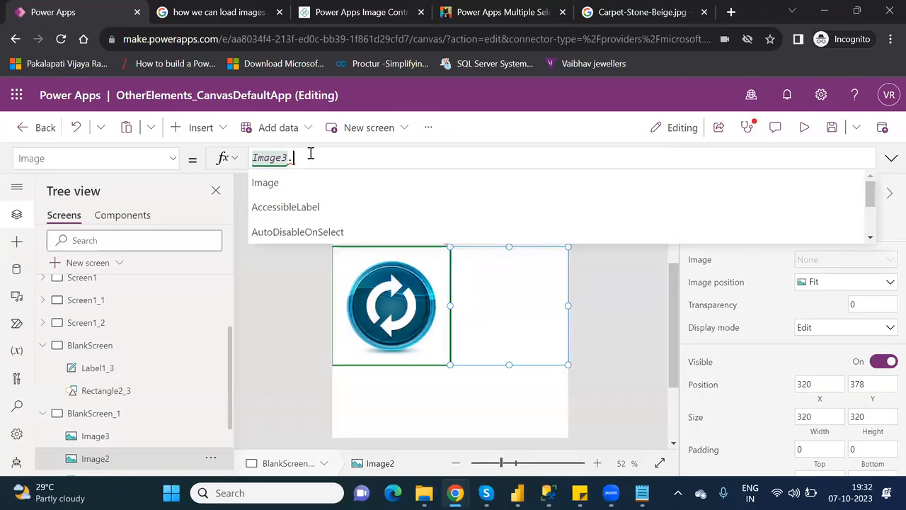
key("Down")
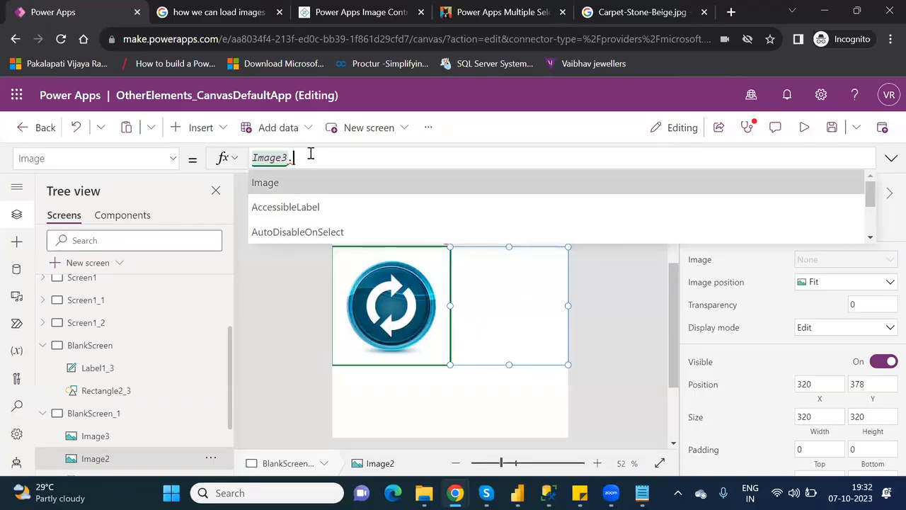
key("Tab")
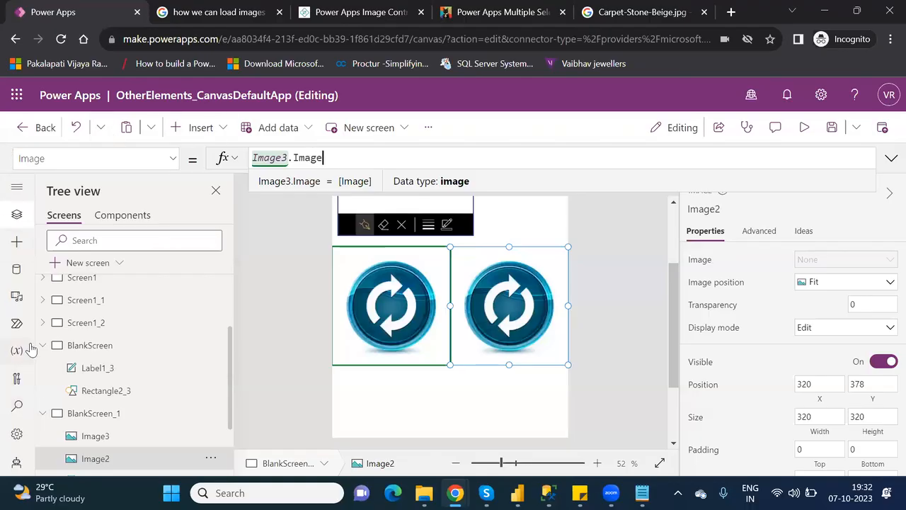
Collapse BlankScreen and BlankScreen_1 in the Tree view and select BlankScreen.
left_click(41, 345)
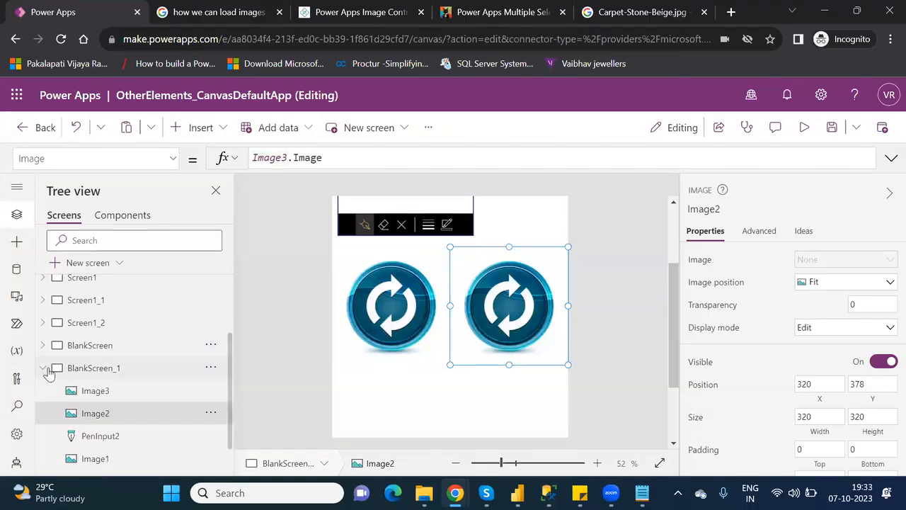
left_click(47, 370)
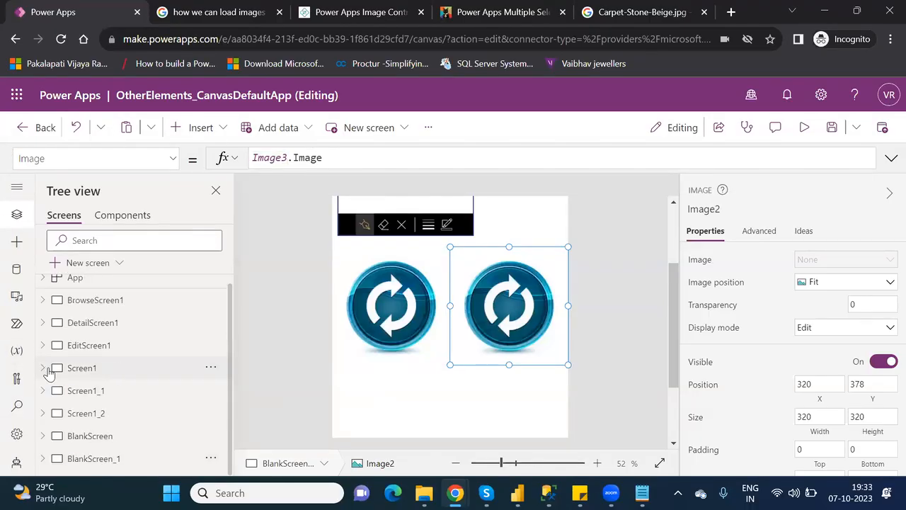
left_click(114, 440)
Duplicate BlankScreen as BlankScreen_2 and zoom the canvas to 43% to show its Other Elements header.
right_click(113, 441)
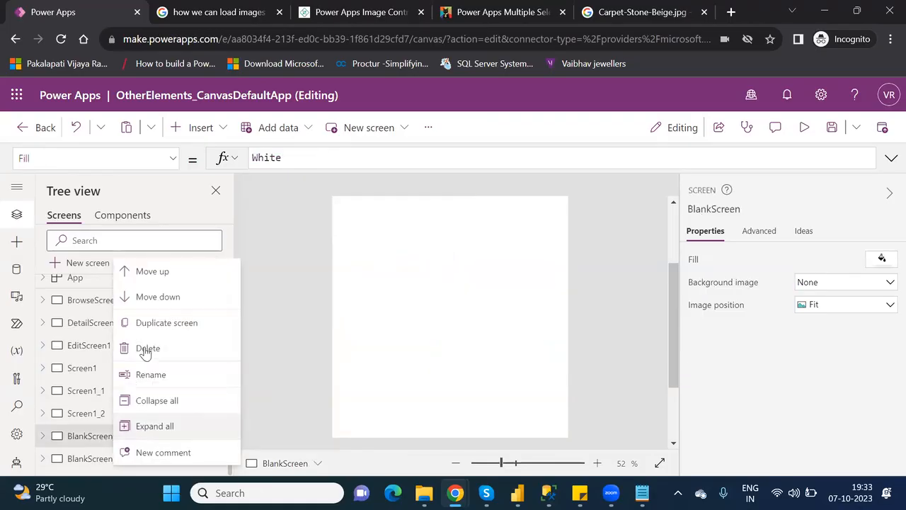
left_click(177, 325)
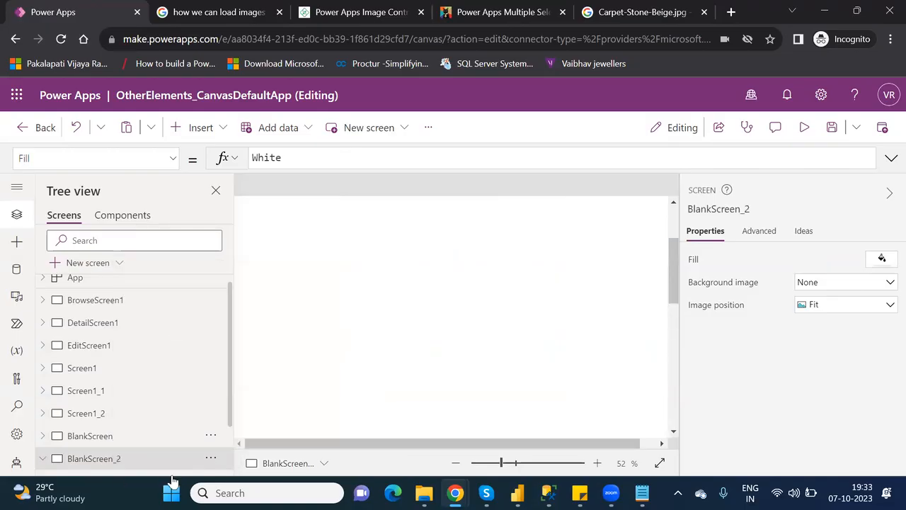
scroll(234, 441, "down", 1)
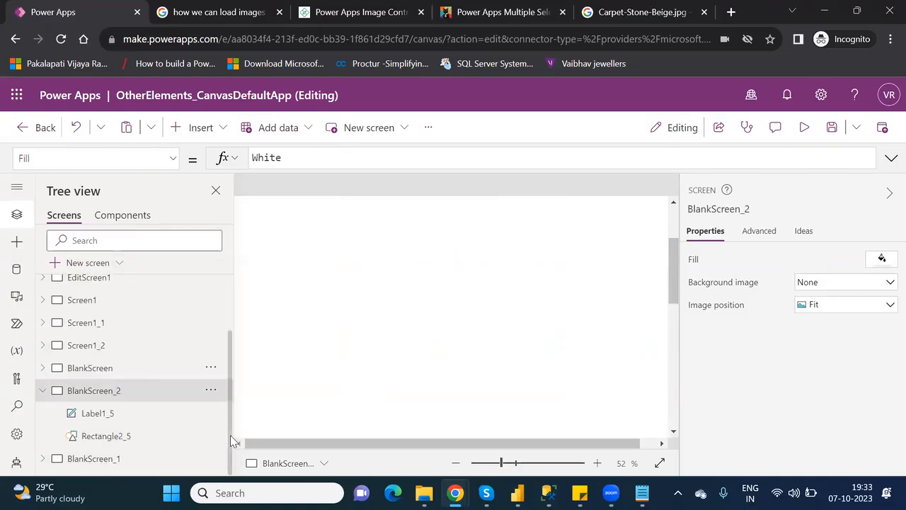
left_click(131, 461)
left_click_drag(500, 464, 495, 465)
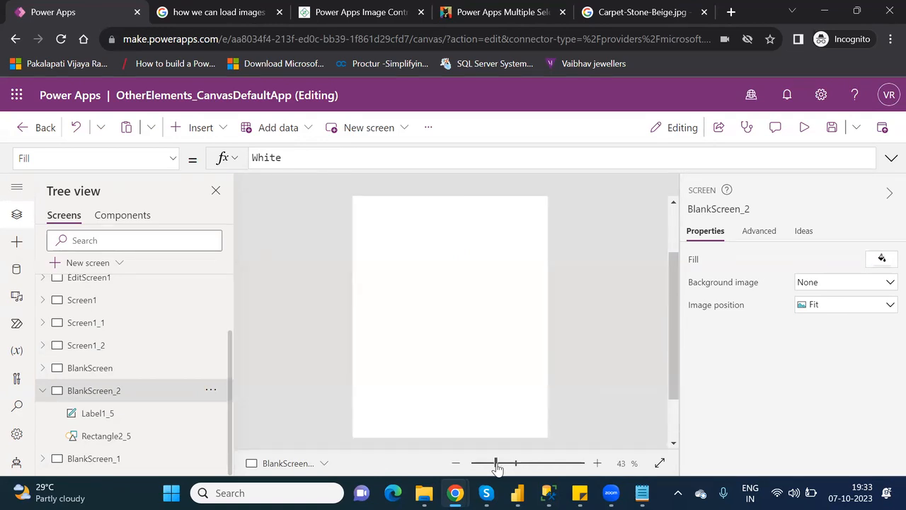
left_click(673, 225)
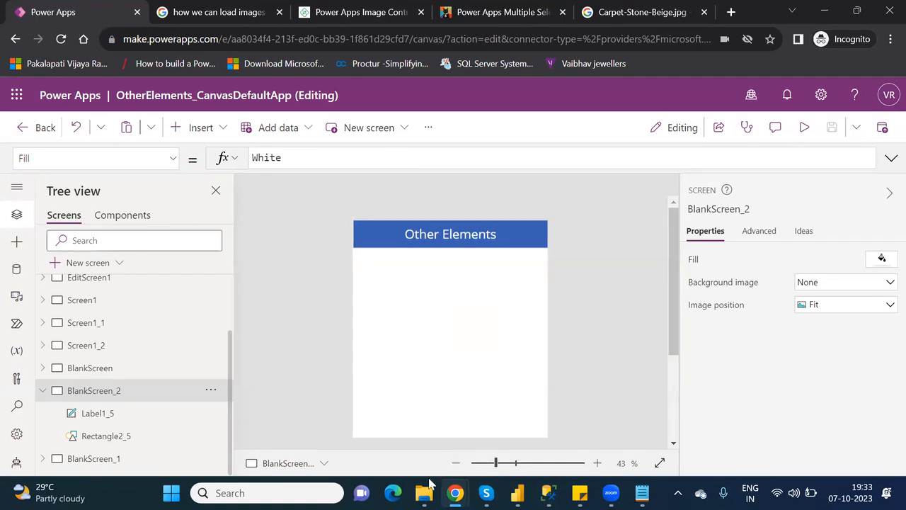
From the OneDrive personal folder window, open the FlooringEstimates workbook.
mouse_move(424, 493)
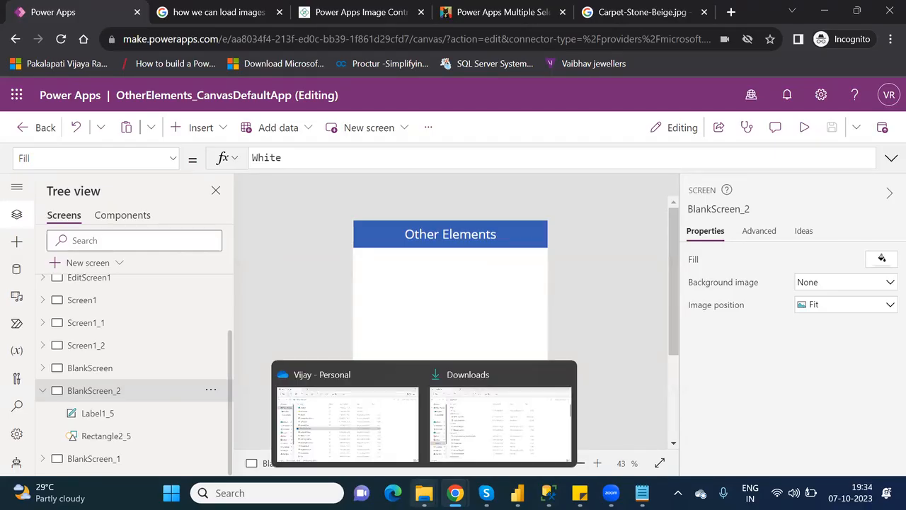
left_click(367, 421)
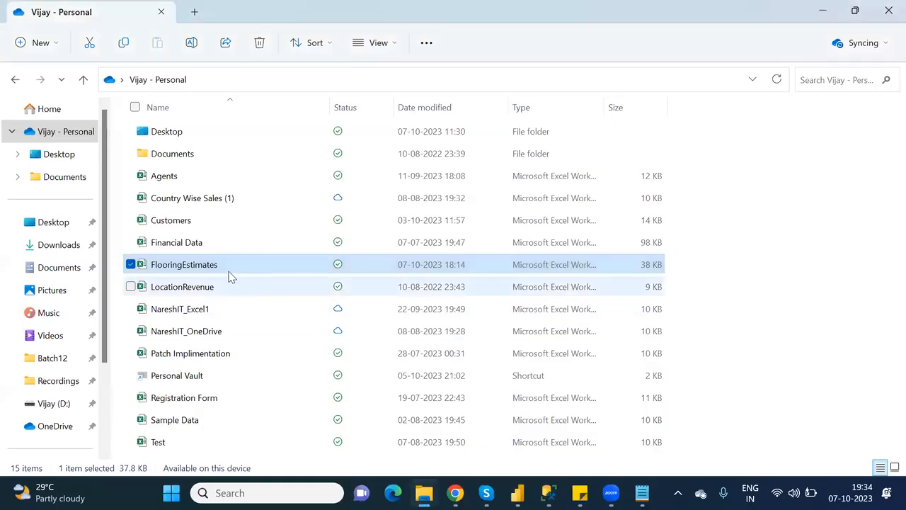
double_click(224, 266)
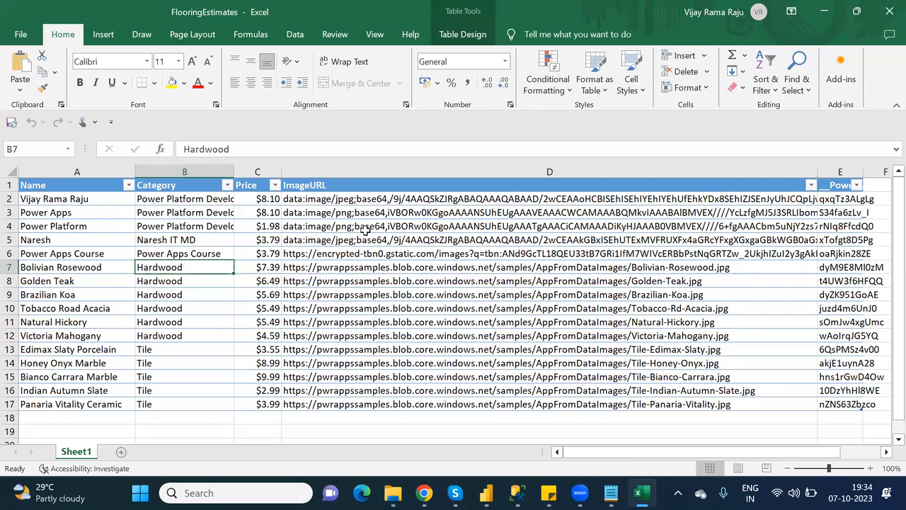
left_click(378, 277)
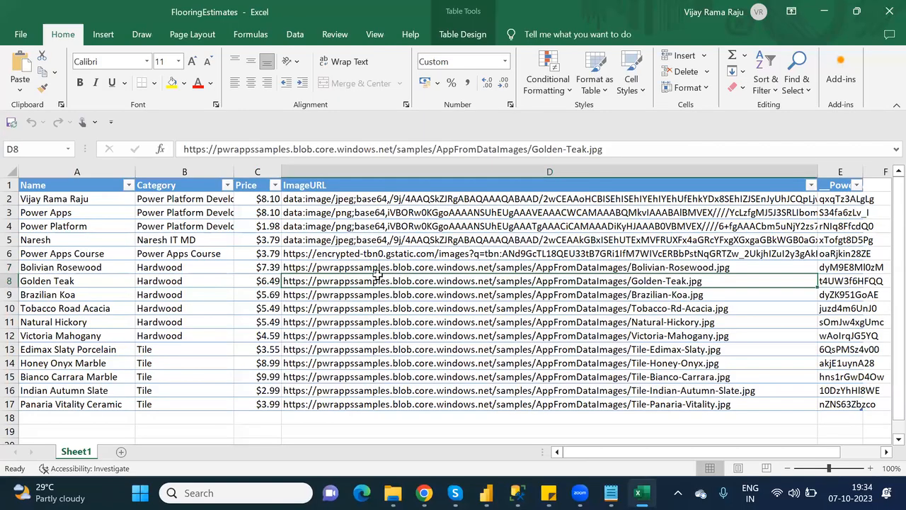
left_click_drag(378, 267, 384, 399)
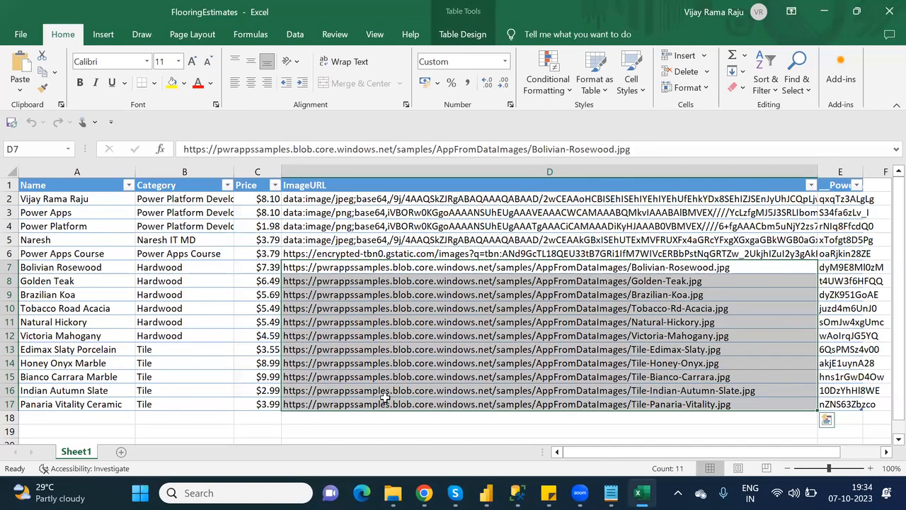
left_click(356, 227)
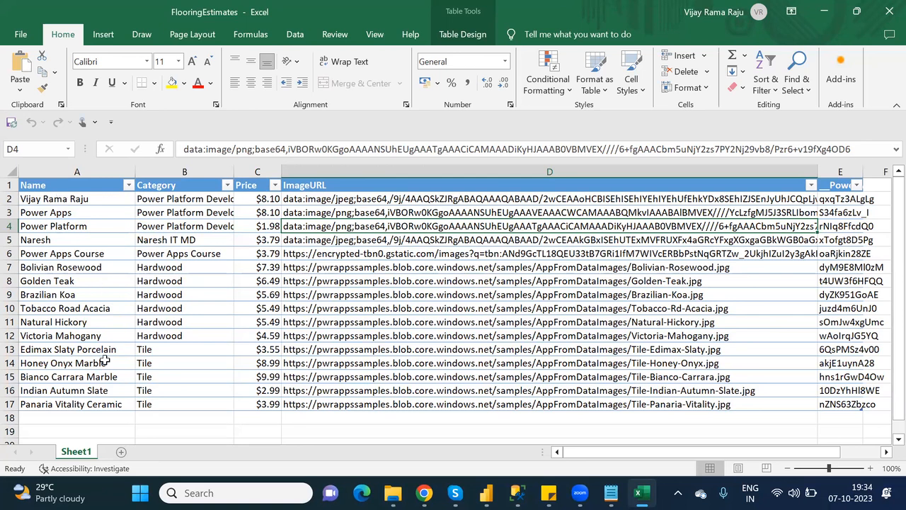
Add Sheet2 with headers 'Name' in A1 and 'Images' in B1.
left_click(121, 453)
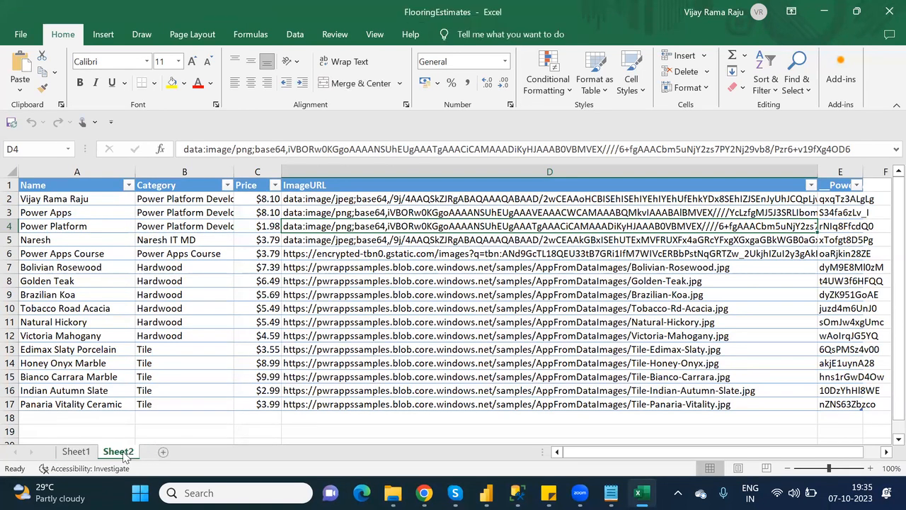
type("Name")
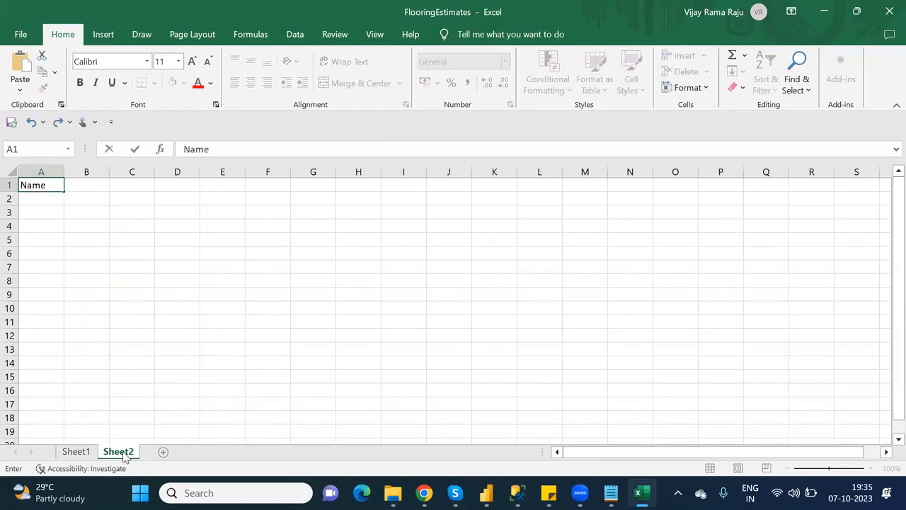
key("Tab")
type("Images")
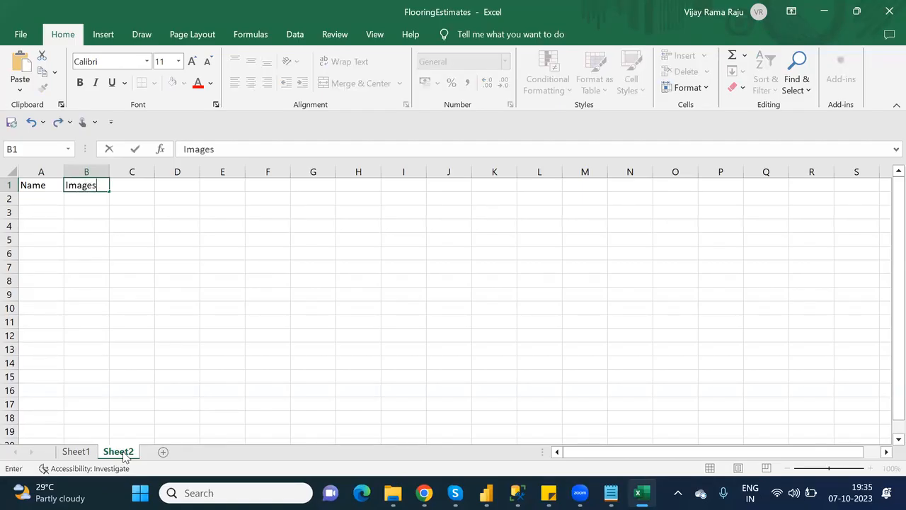
key("Return")
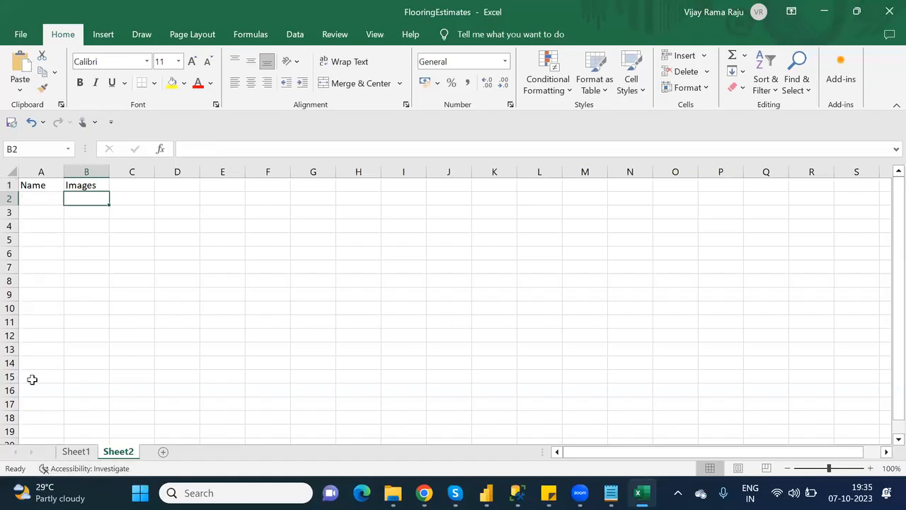
Enter a person's full name in A2, autofit column A, and check Sheet1 before returning.
left_click(31, 198)
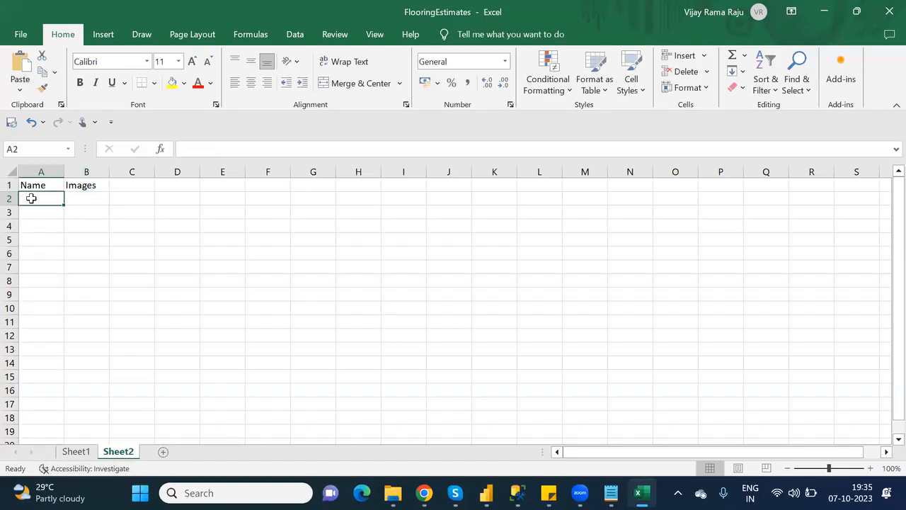
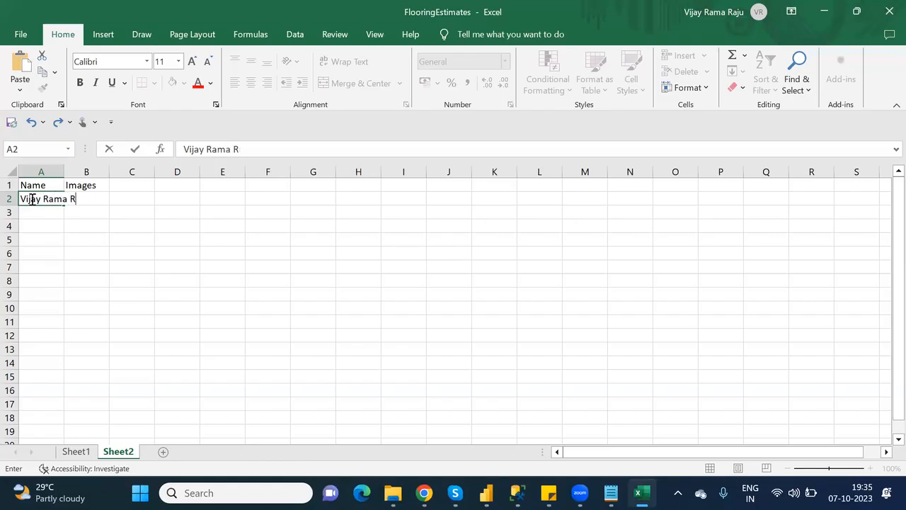
left_click(118, 222)
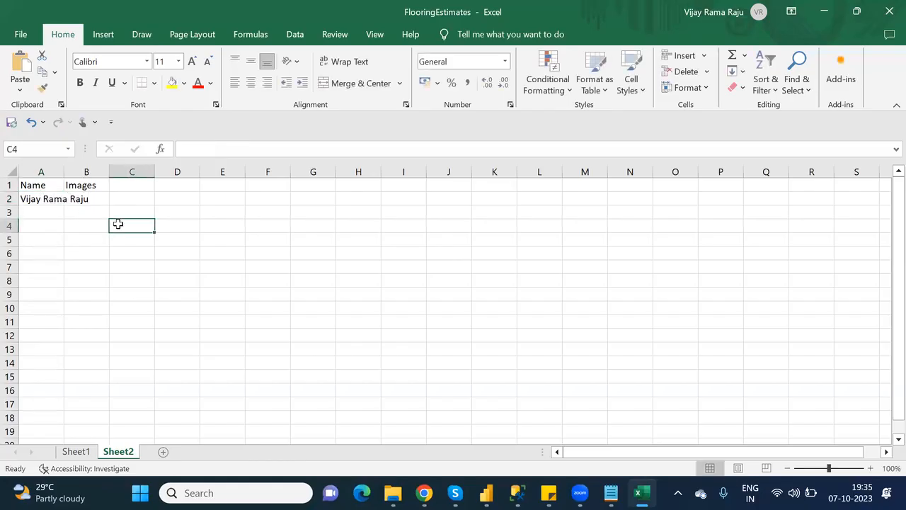
double_click(64, 172)
left_click(117, 203)
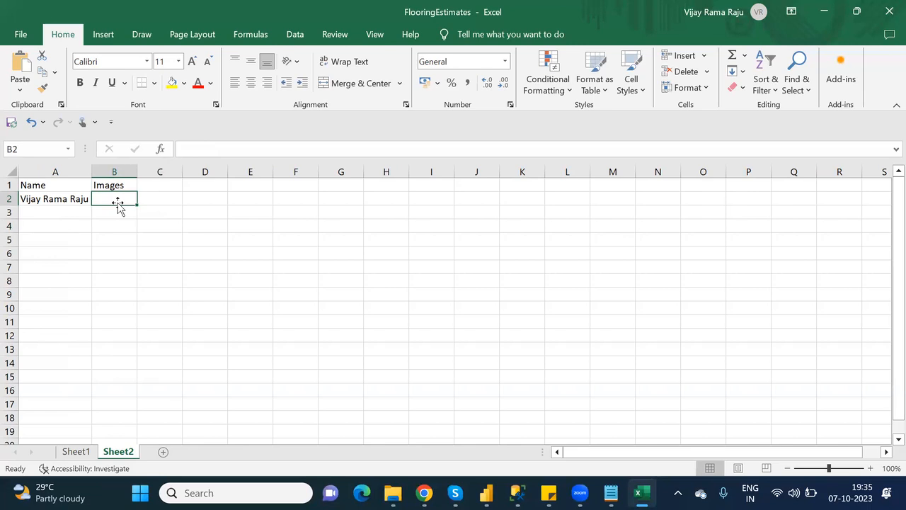
left_click(75, 456)
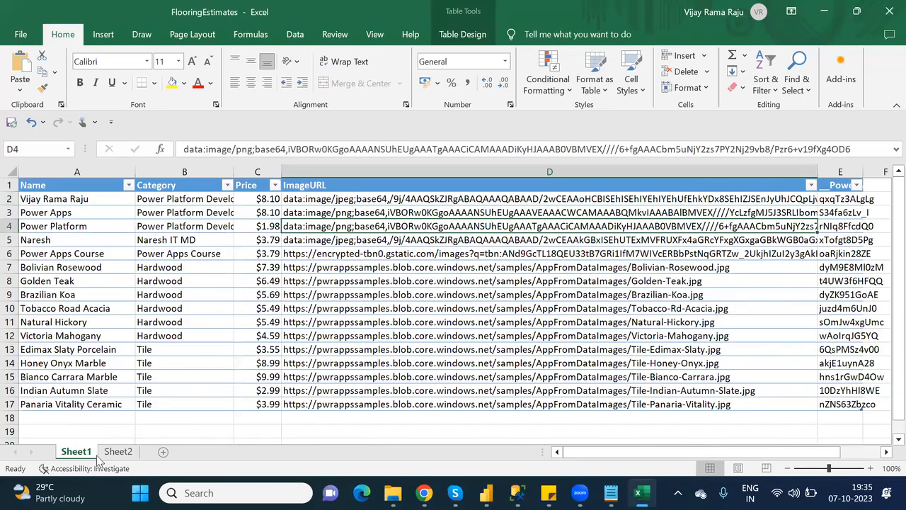
left_click(118, 453)
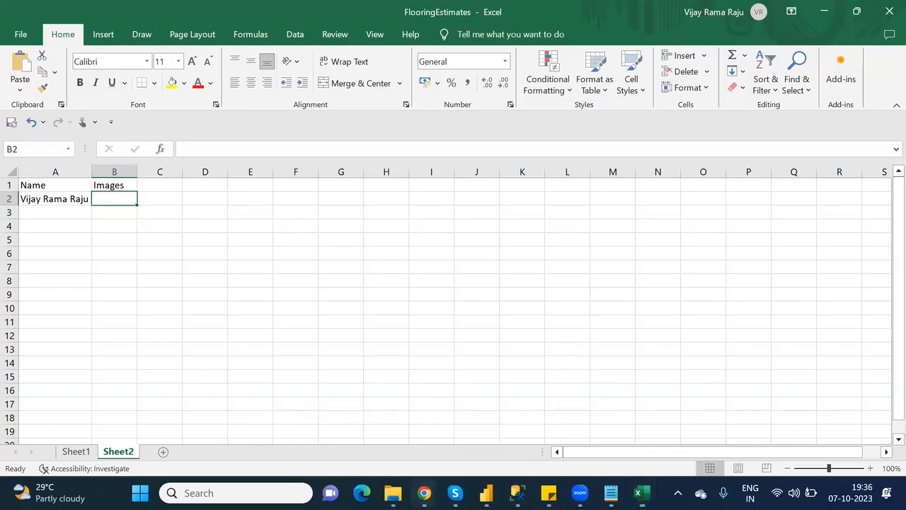
In the browser, go to Google and search images for the person's name.
mouse_move(424, 493)
left_click(366, 411)
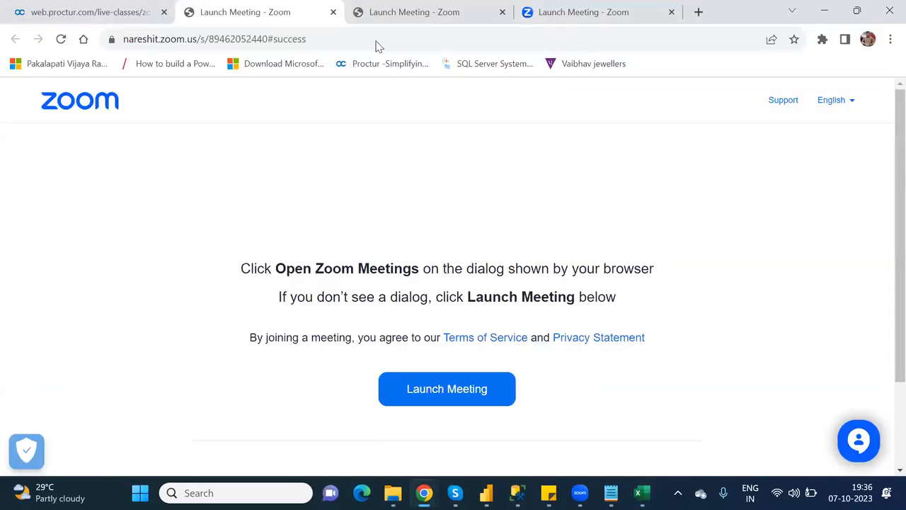
left_click(437, 37)
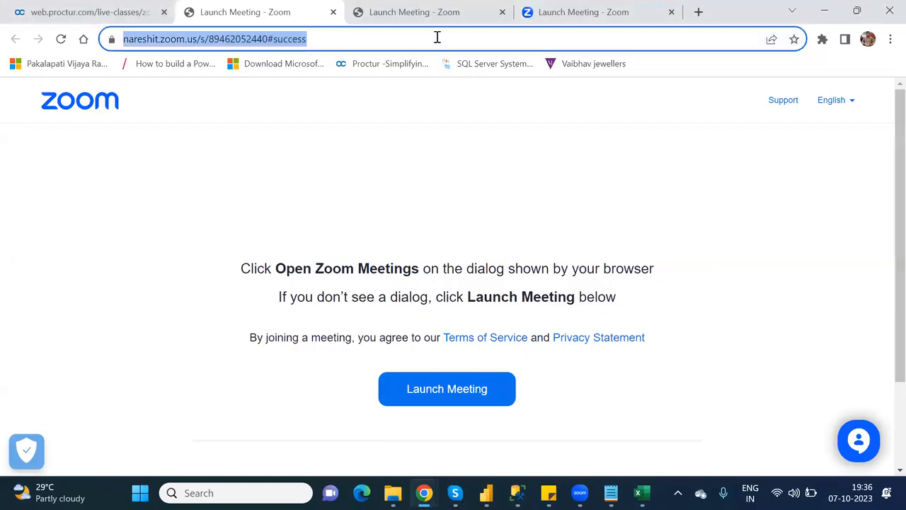
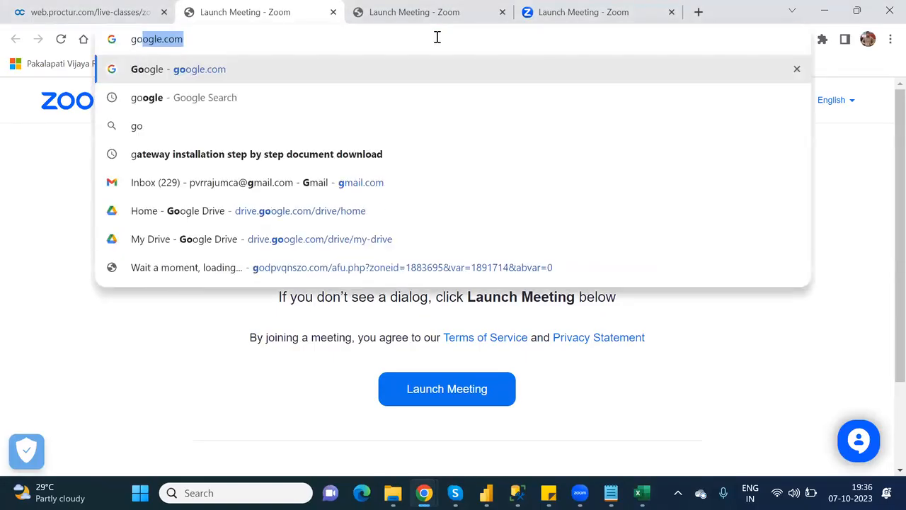
key("Return")
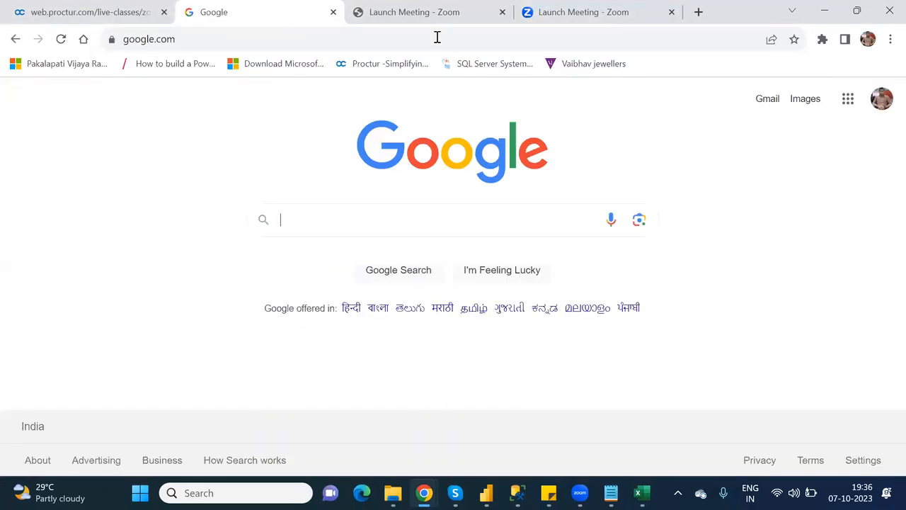
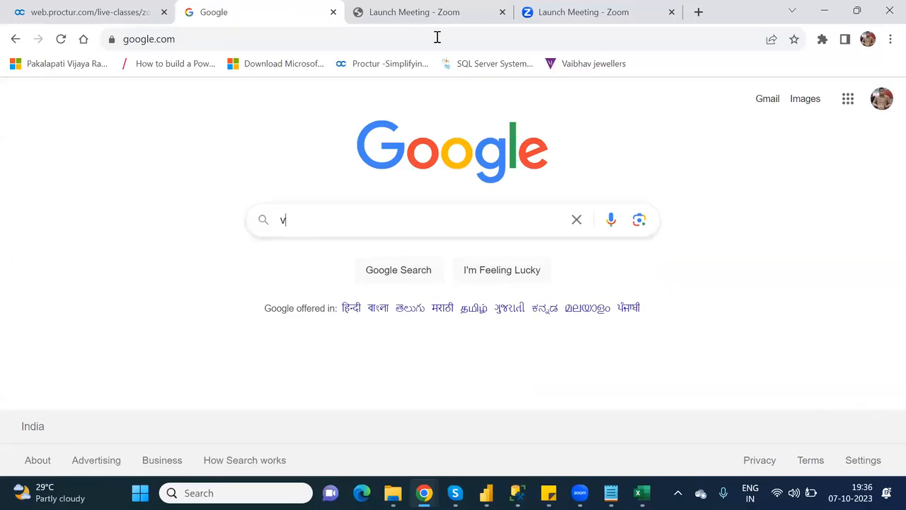
key("Down")
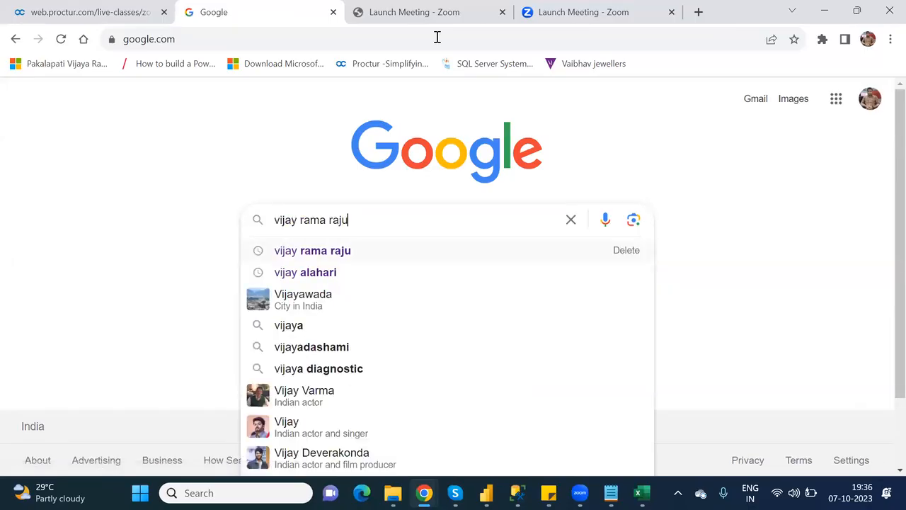
key("Return")
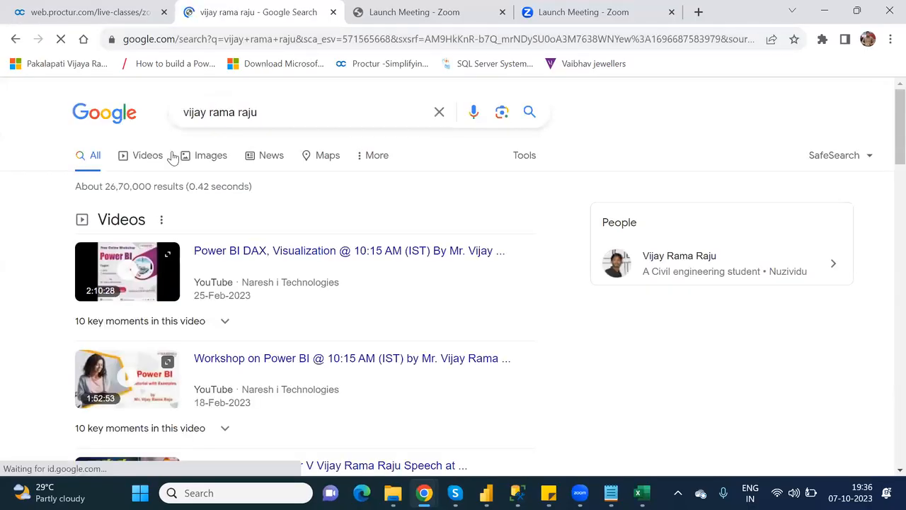
left_click(203, 158)
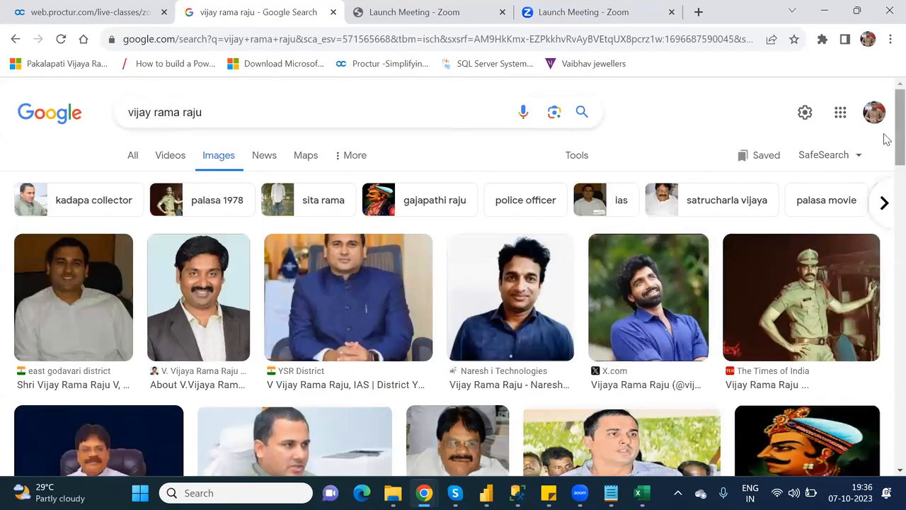
Copy the image address of the fourth portrait in the first results row.
scroll(885, 254, "down", 1)
scroll(885, 253, "down", 8)
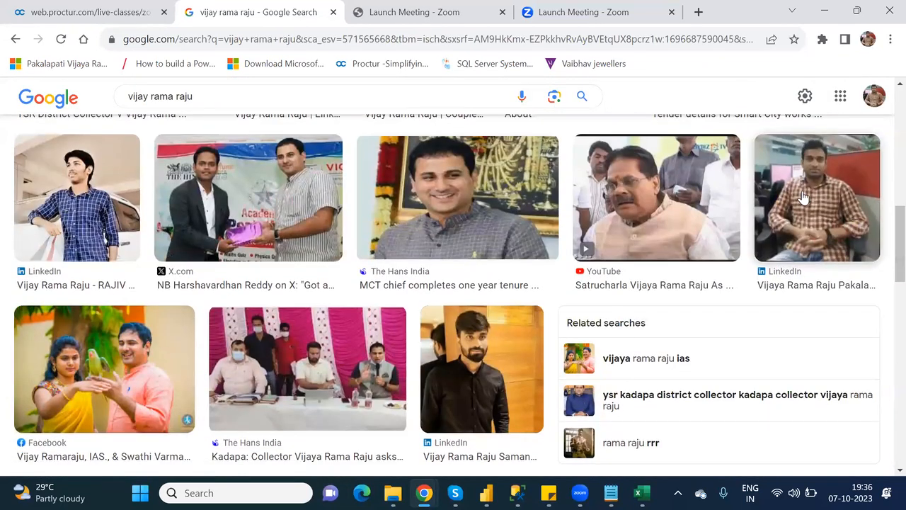
right_click(802, 193)
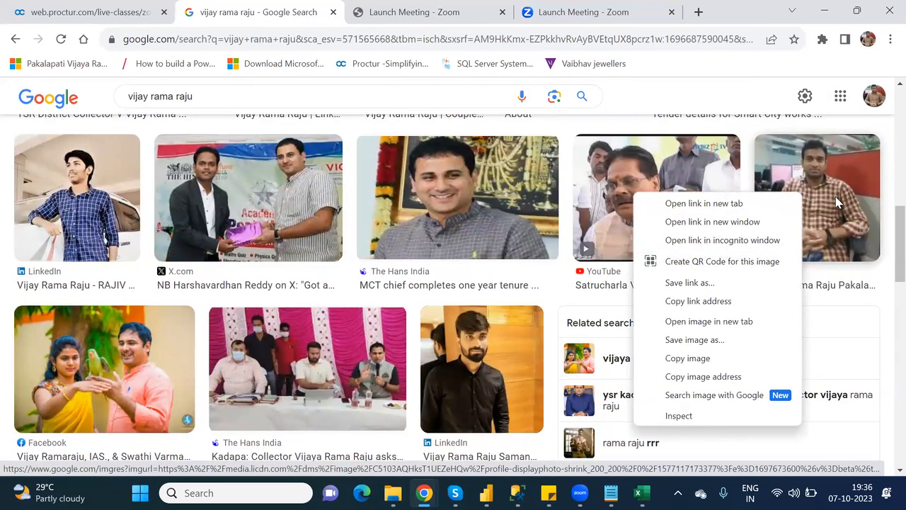
right_click(810, 160)
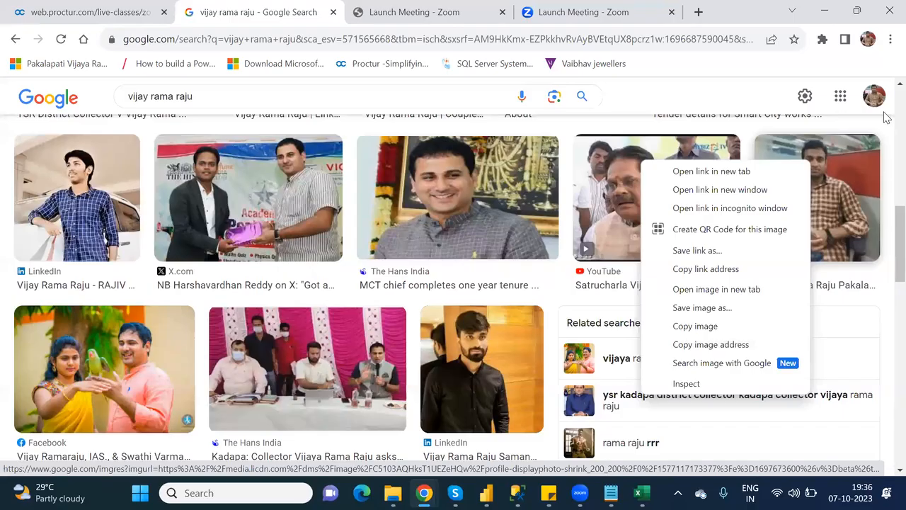
scroll(887, 113, "up", 5)
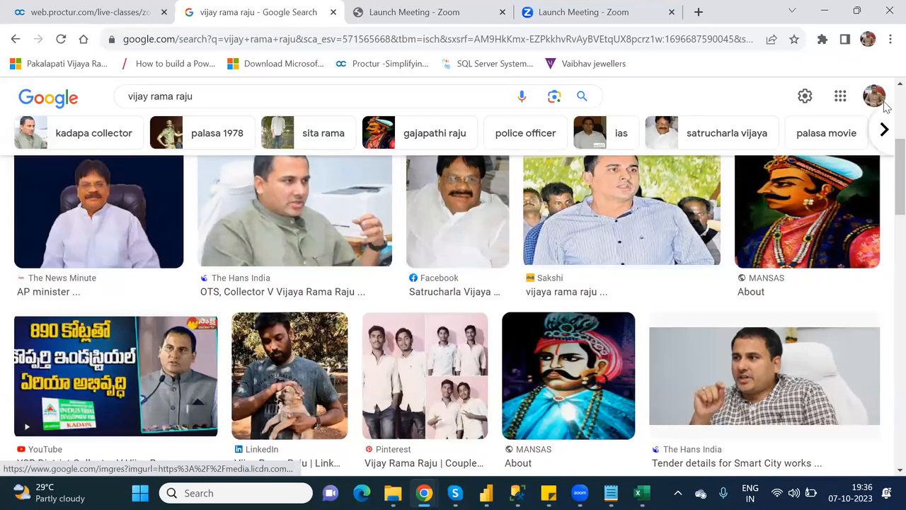
scroll(250, 166, "up", 4)
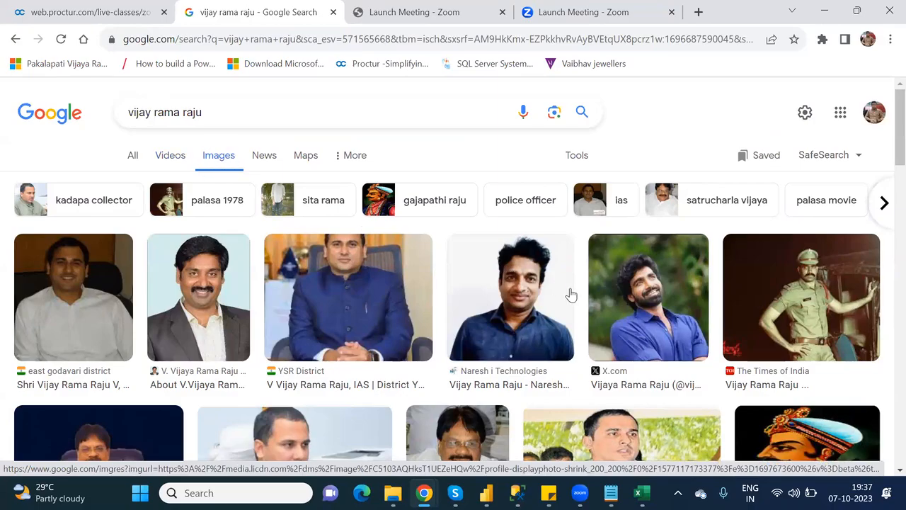
scroll(885, 145, "down", 3)
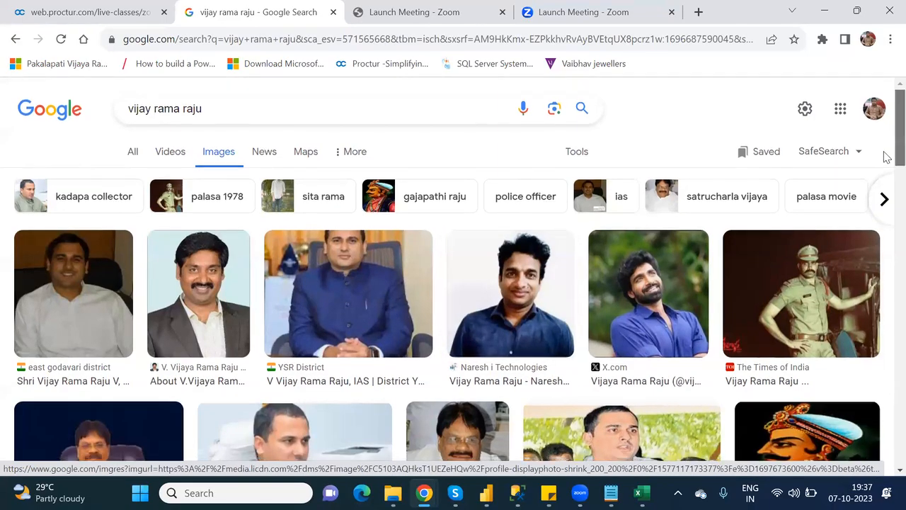
scroll(885, 250, "down", 6)
scroll(885, 177, "up", 3)
scroll(885, 146, "up", 5)
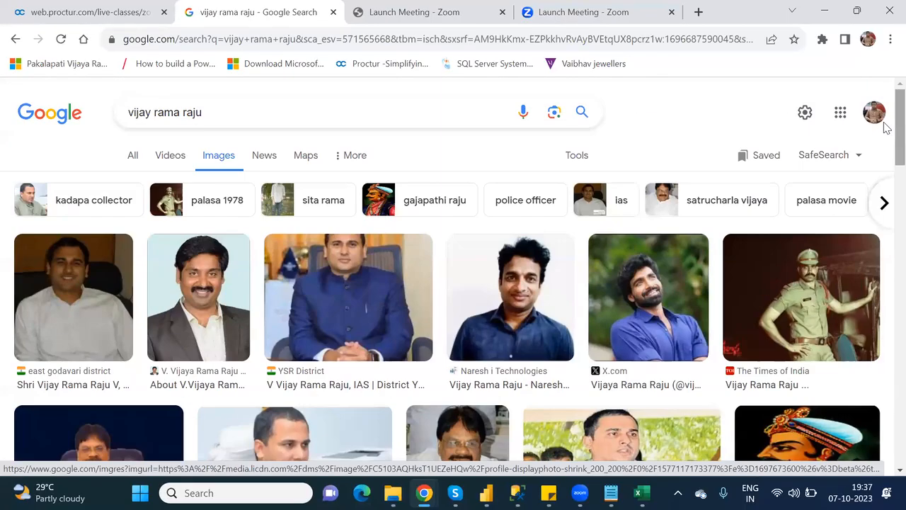
right_click(515, 285)
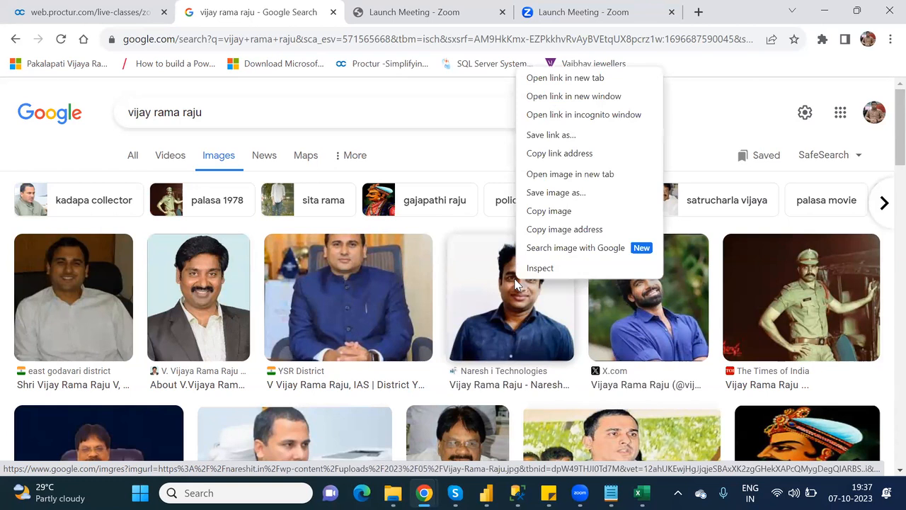
left_click(560, 229)
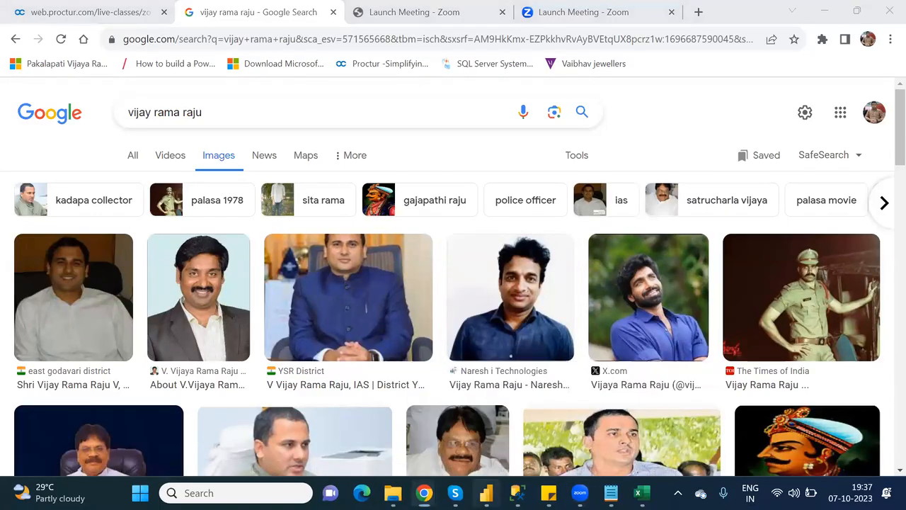
left_click(487, 492)
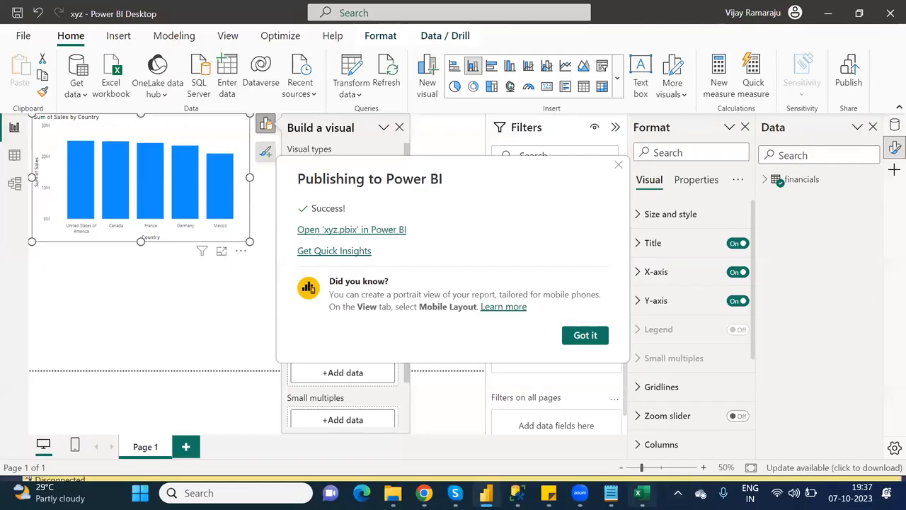
Paste the copied image data into B2, autofit column B, and select A3.
left_click(642, 492)
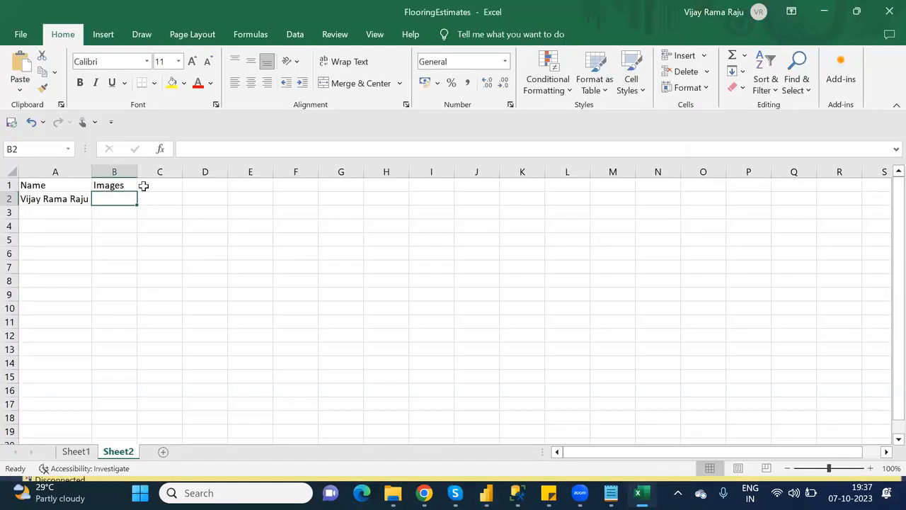
key("ctrl+v")
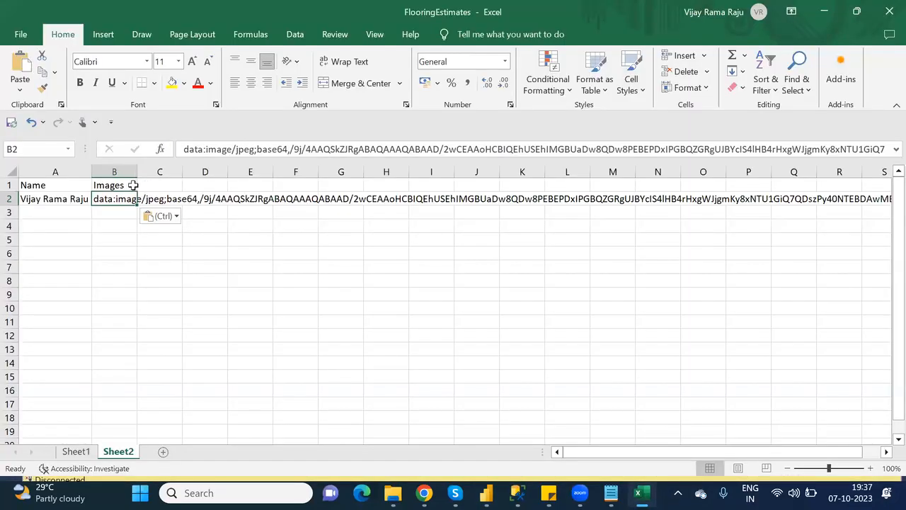
double_click(136, 173)
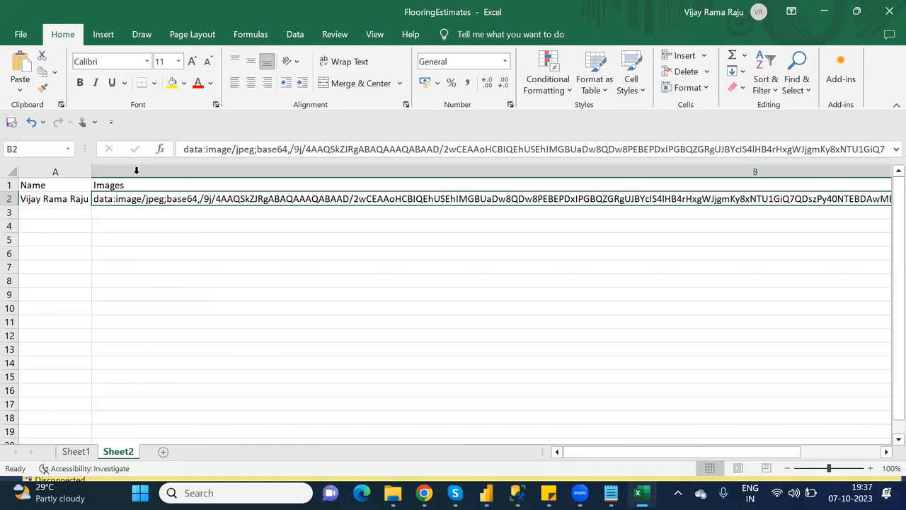
left_click(67, 216)
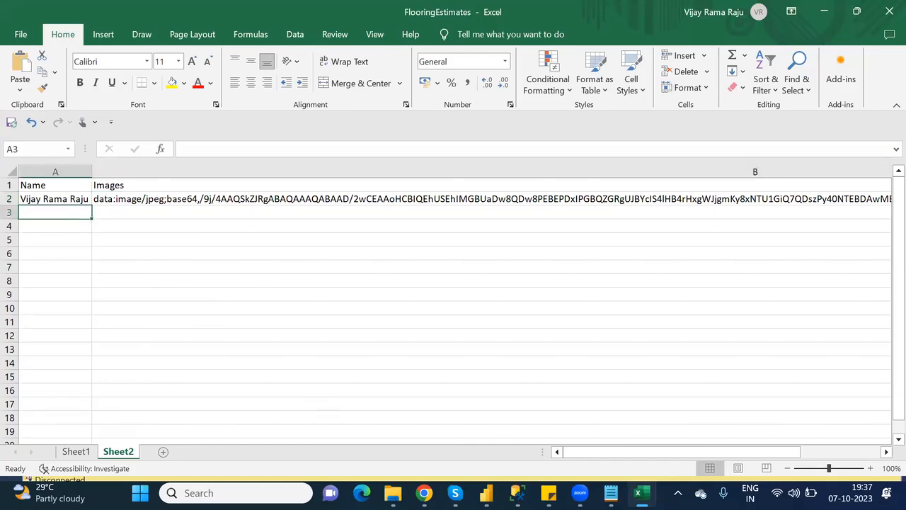
Search Google Images for 'power platform' and copy the third result's image address.
mouse_move(424, 493)
left_click(344, 418)
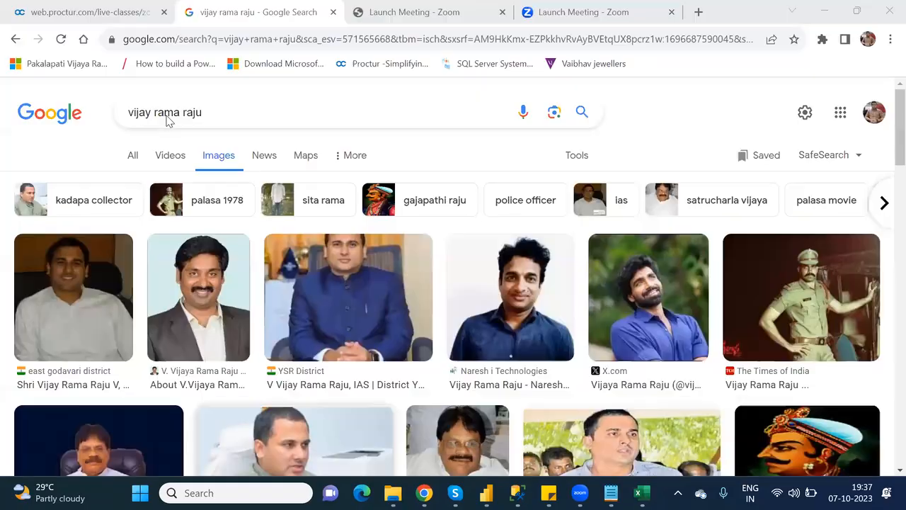
left_click(209, 112)
key("BackSpace")
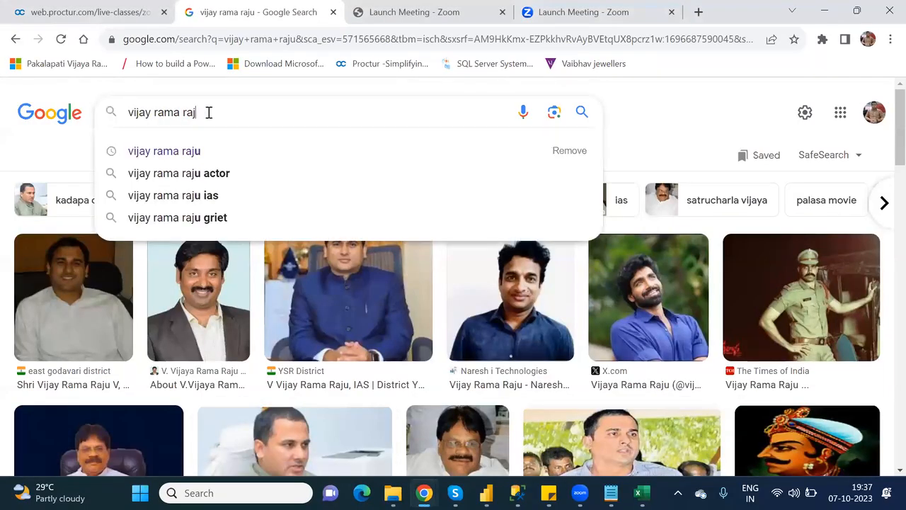
key("BackSpace")
key("BackSpace")
key("BackSpace")
key("BackSpace")
key("BackSpace")
key("BackSpace")
key("BackSpace")
key("BackSpace")
key("BackSpace")
key("BackSpace")
key("BackSpace")
key("BackSpace")
key("BackSpace")
key("BackSpace")
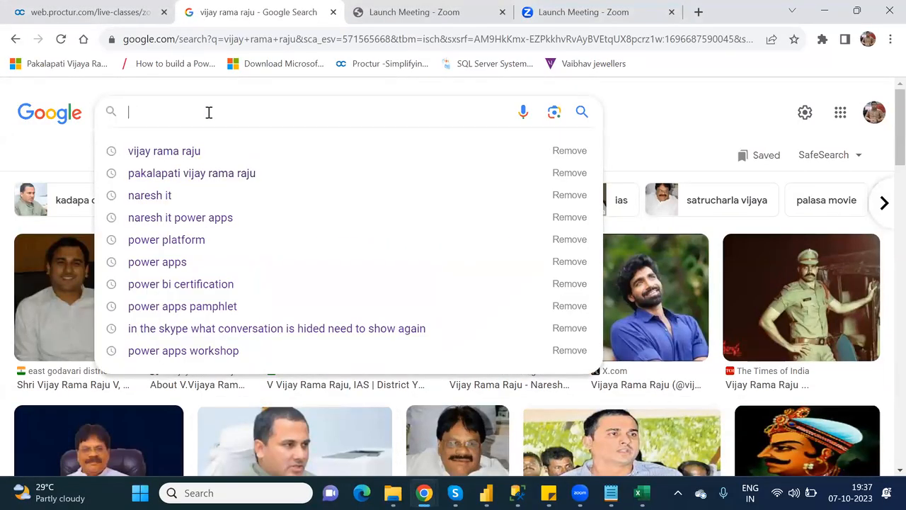
type("Power")
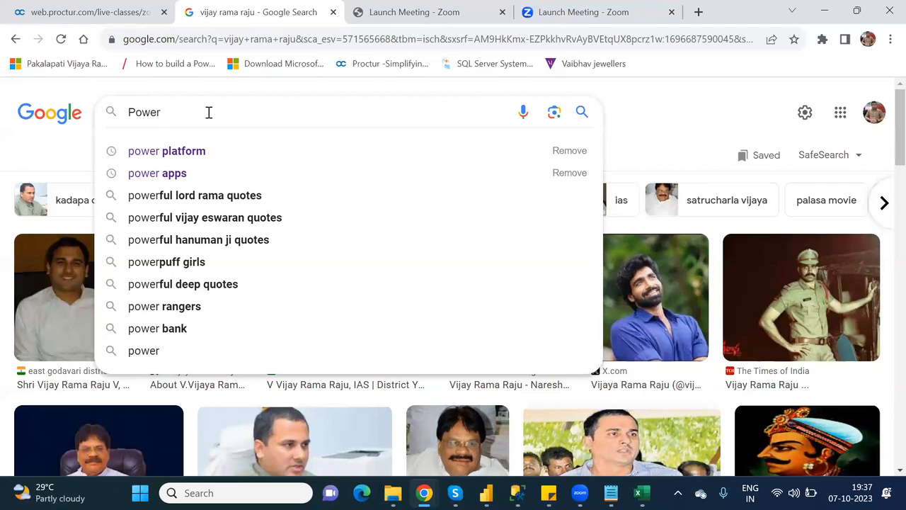
key("Down")
key("Return")
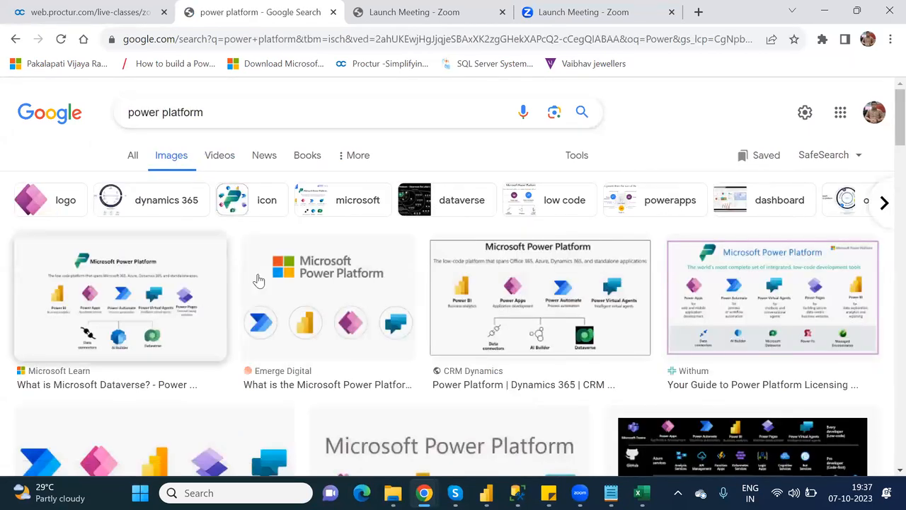
right_click(477, 293)
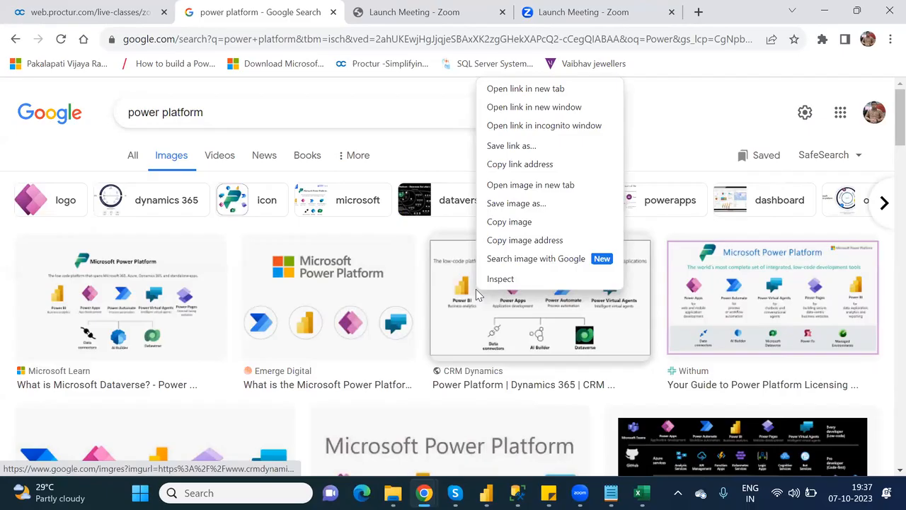
left_click(513, 242)
key("alt+Tab")
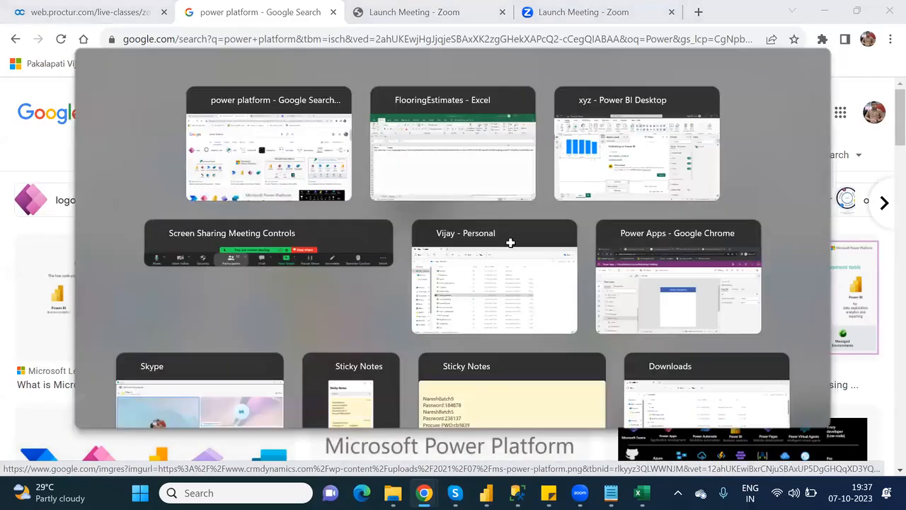
Enter 'Power Platform' in A3 with its pasted image data in B3.
type("P")
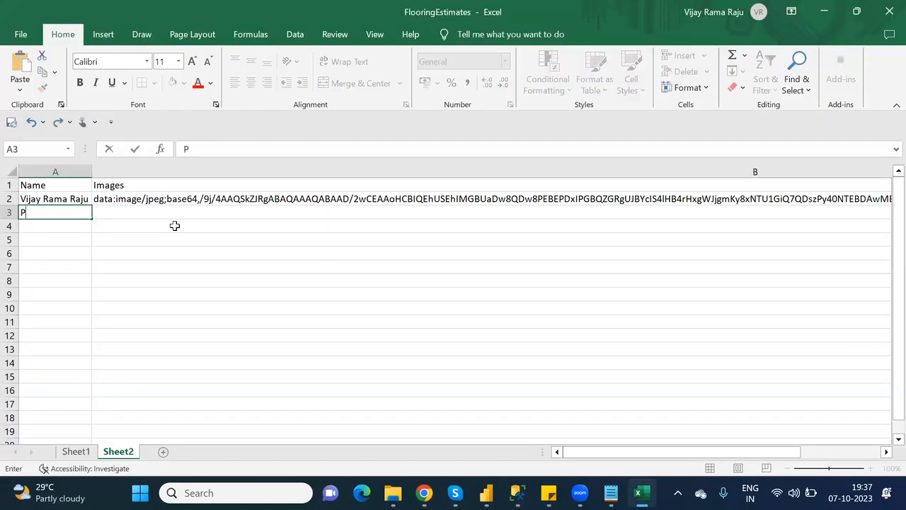
type("ower Platform")
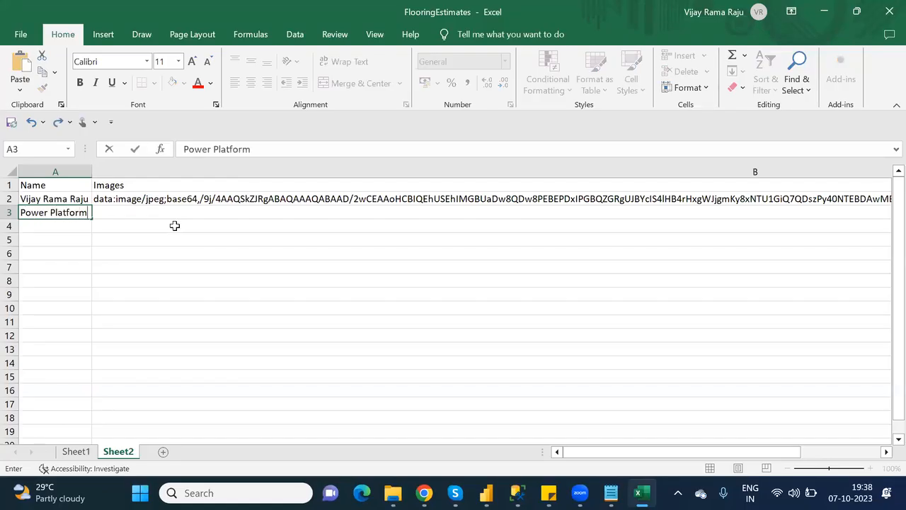
left_click(163, 216)
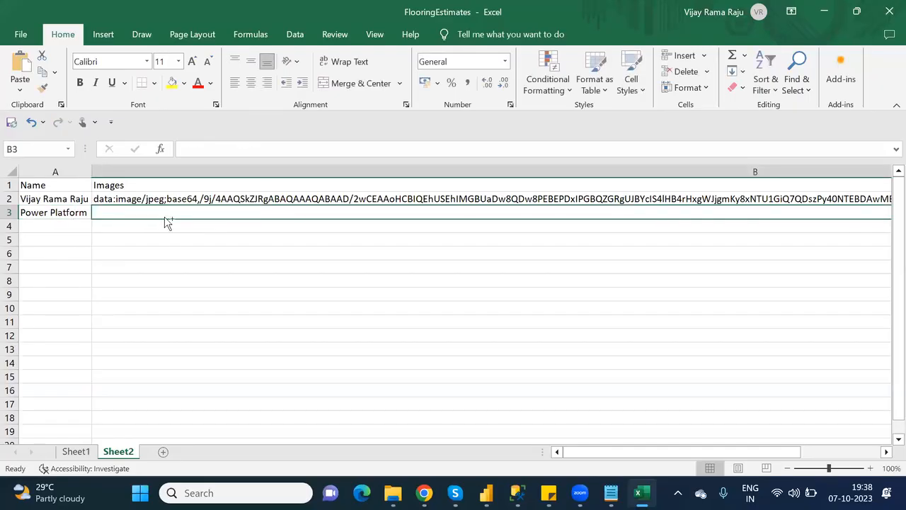
key("ctrl+v")
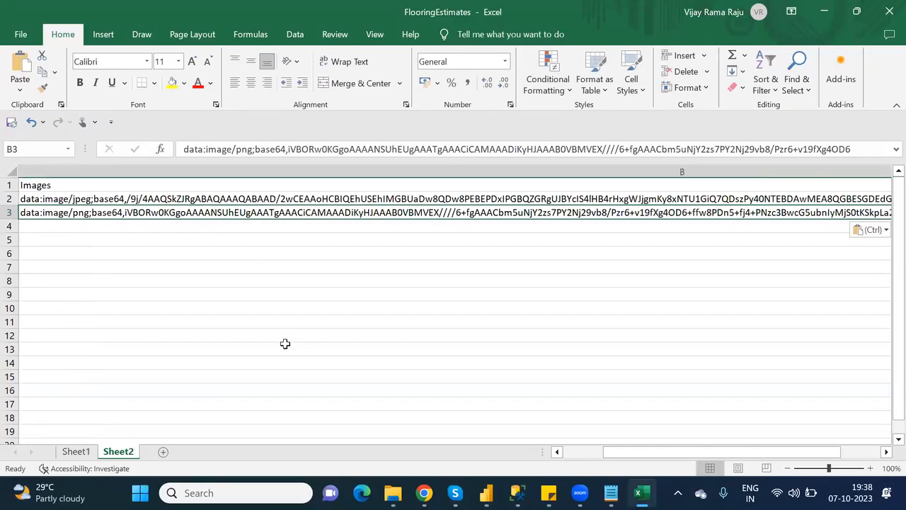
left_click(200, 324)
key("Left")
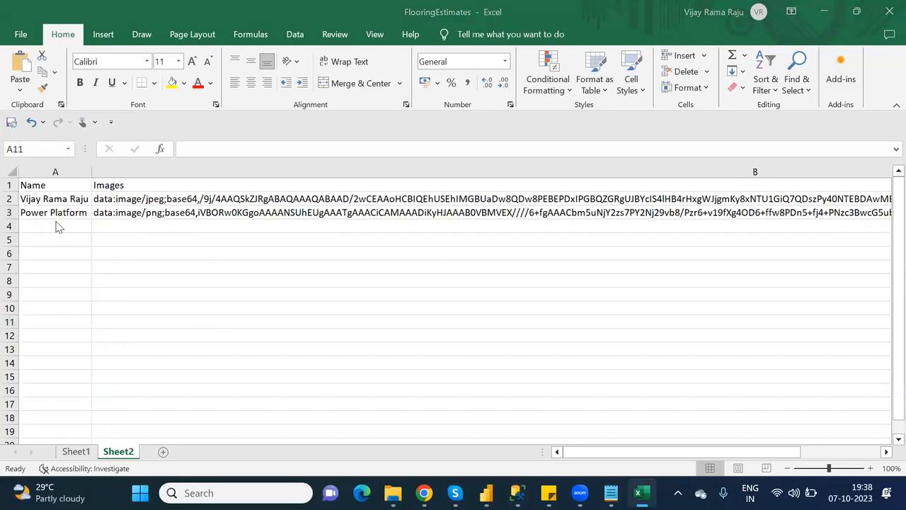
key("alt+Tab")
double_click(181, 113)
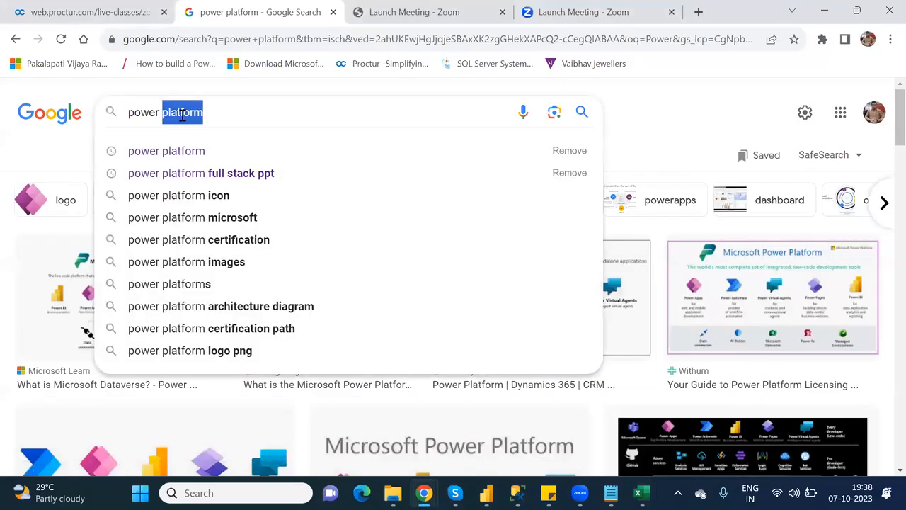
Change the image search to 'power apps' and copy the Power Apps logo's image address.
type("A")
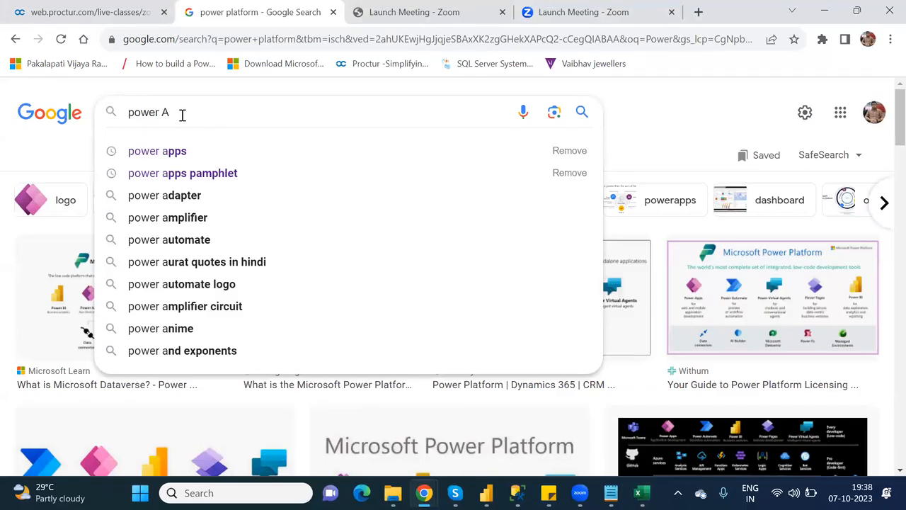
type("p")
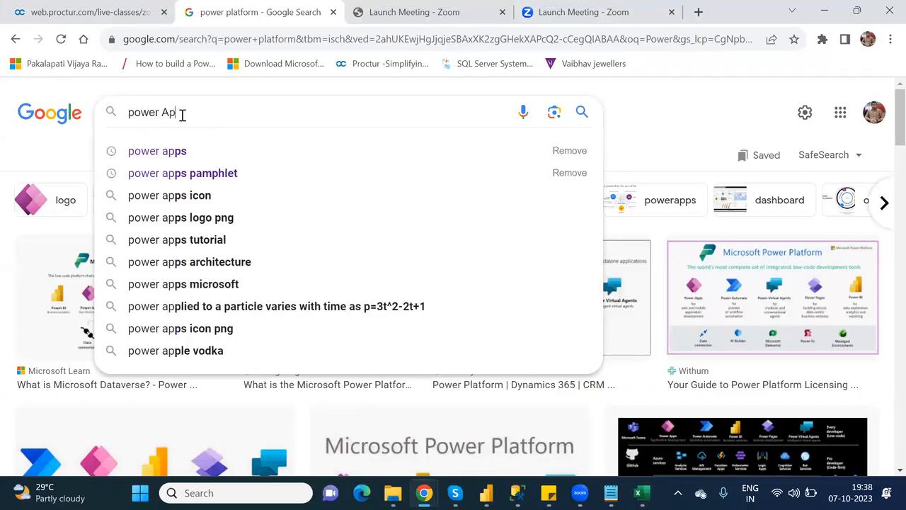
left_click(192, 154)
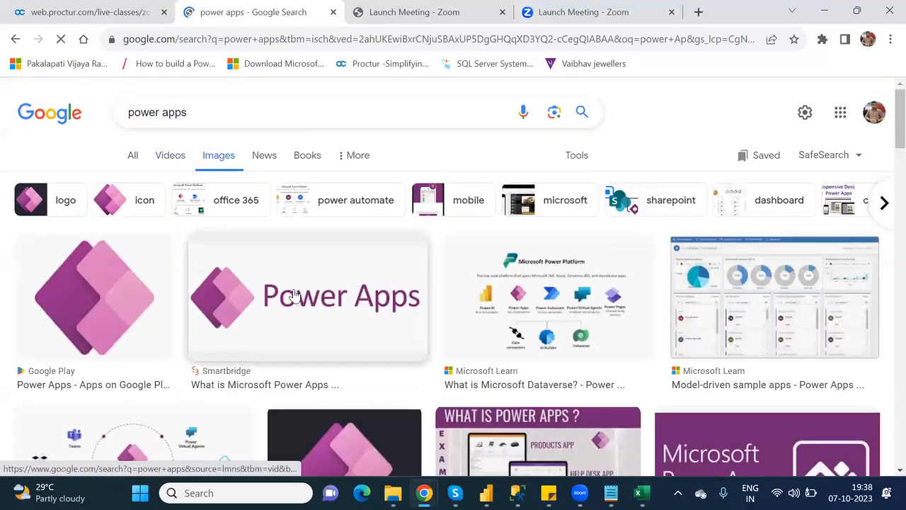
right_click(294, 295)
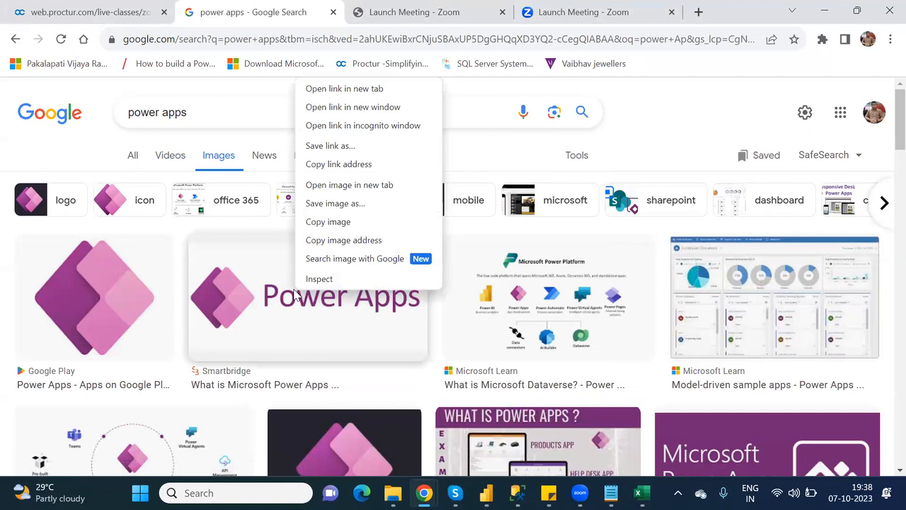
left_click(345, 242)
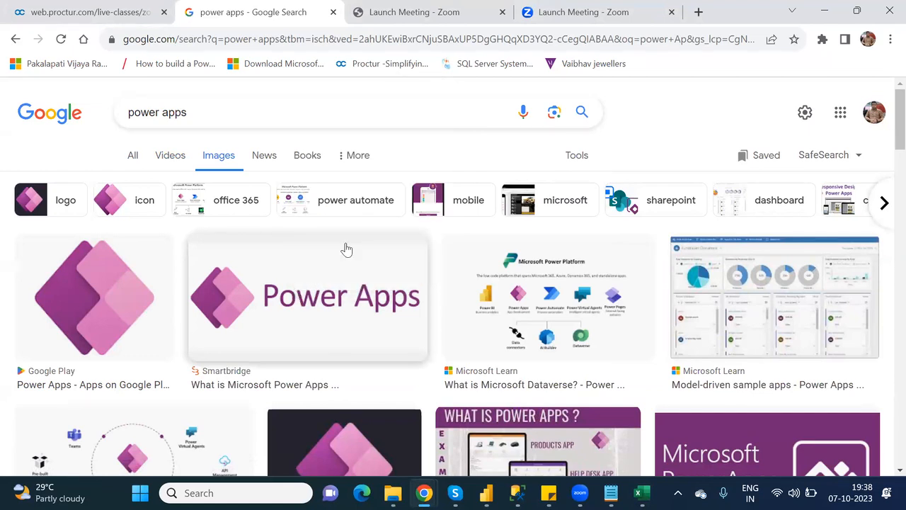
key("alt+Tab")
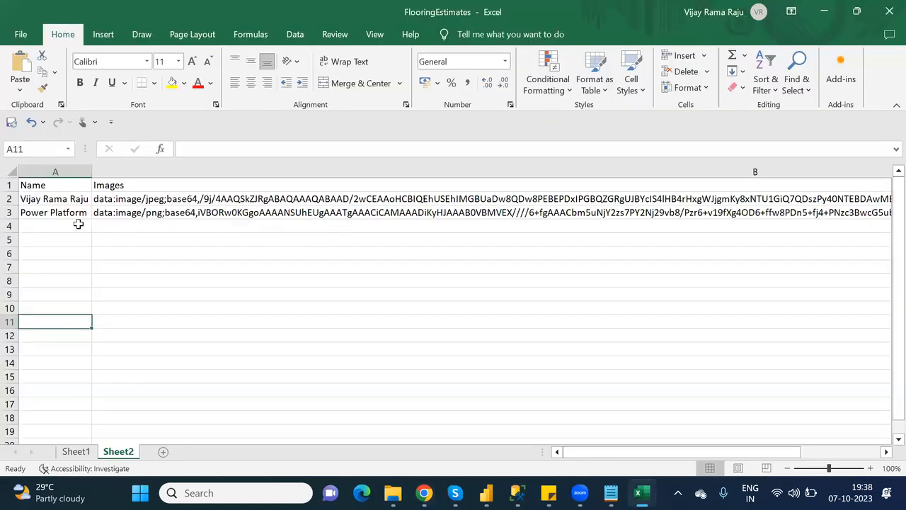
Enter 'Power Apps' in A4 and paste its image address into B4.
left_click(75, 225)
type("Pow")
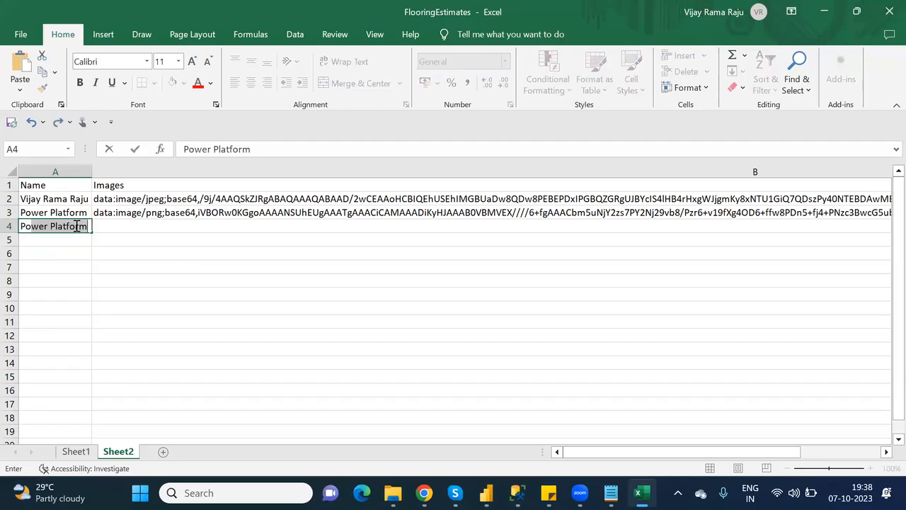
type("er A")
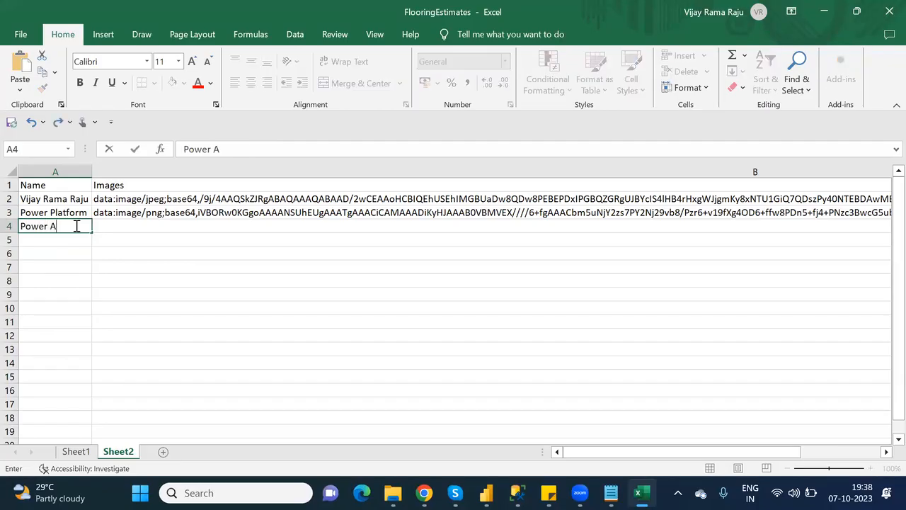
type("pps")
key("Tab")
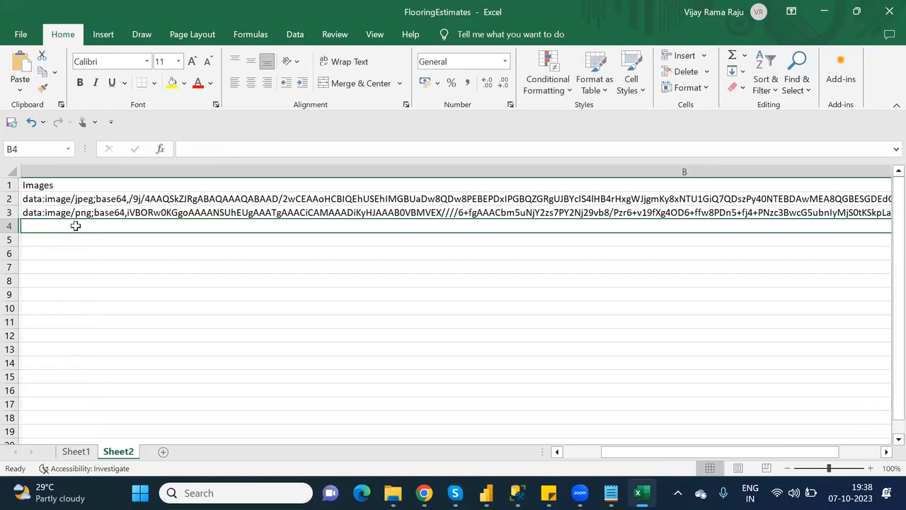
key("ctrl+v")
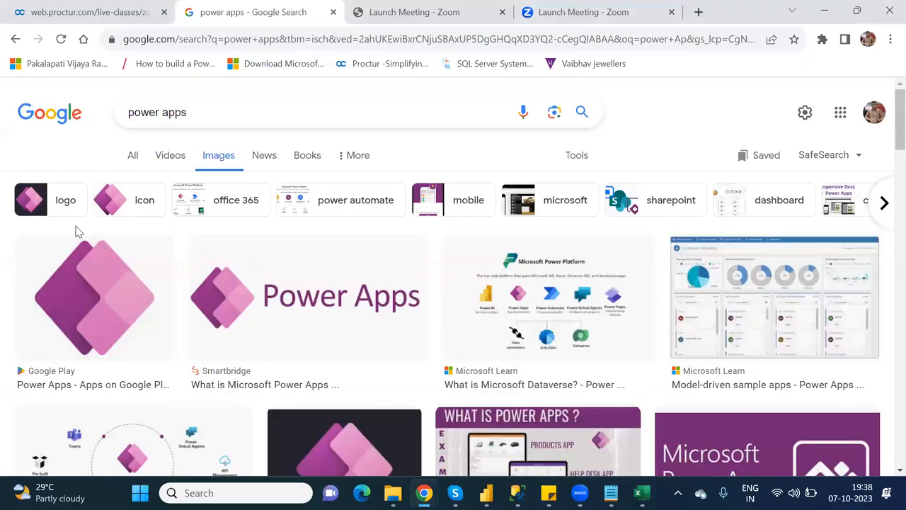
Run a Google image search for 'power automate' and copy a Power Automate image's address.
double_click(180, 111)
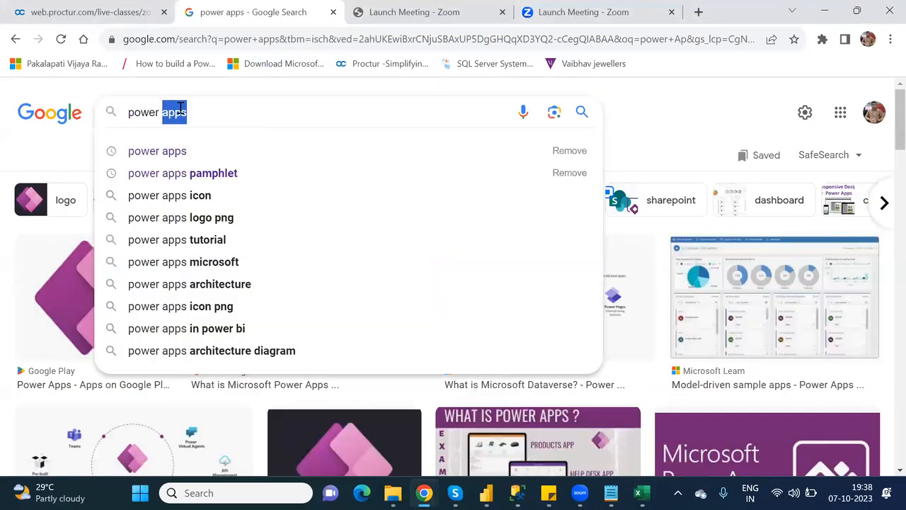
type("auto")
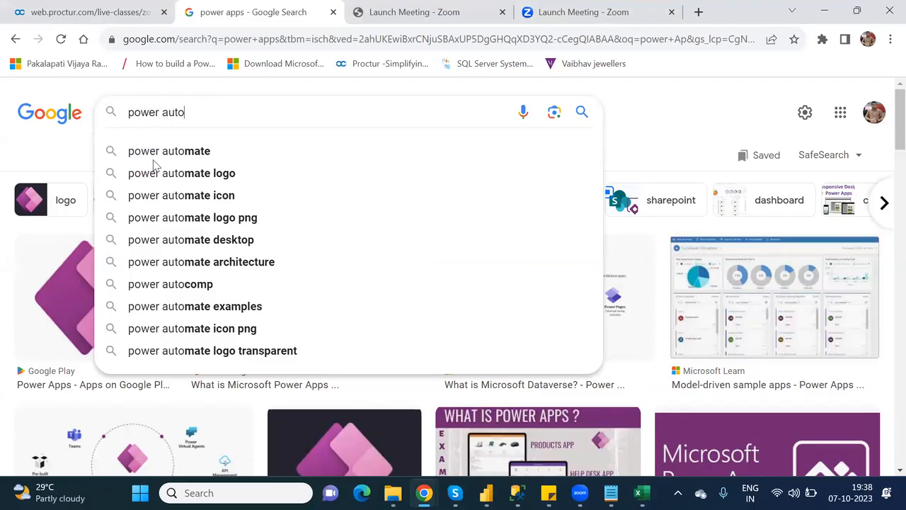
left_click(196, 152)
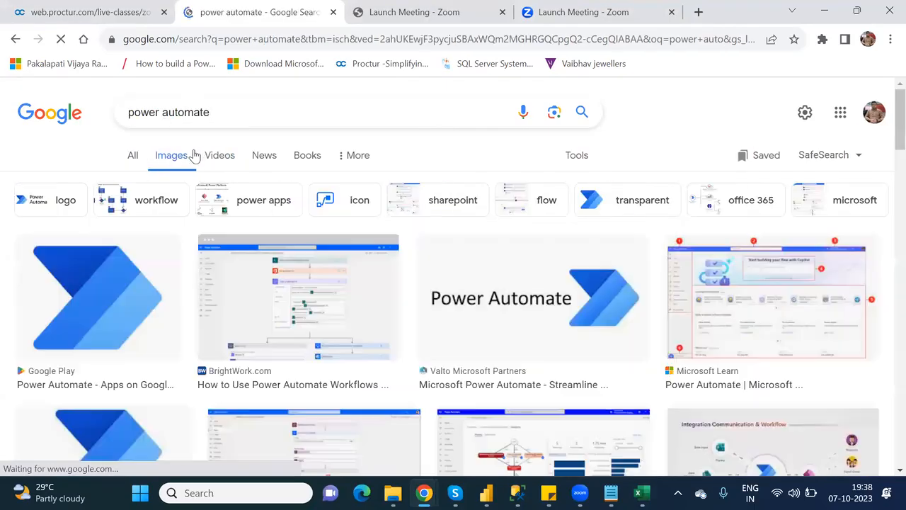
right_click(483, 278)
left_click(548, 223)
key("alt+Tab")
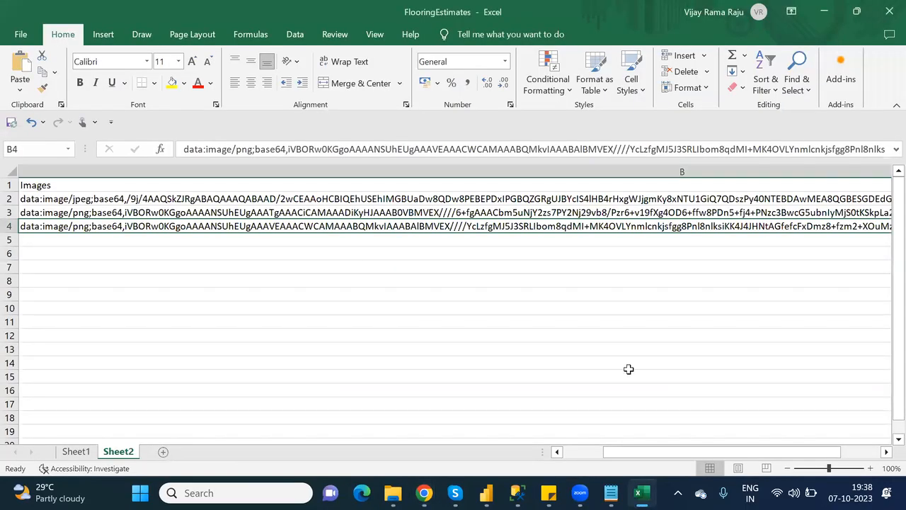
Enter 'Power Automate' in A5, paste its image address into B5, and save the workbook.
key("Left")
key("Down")
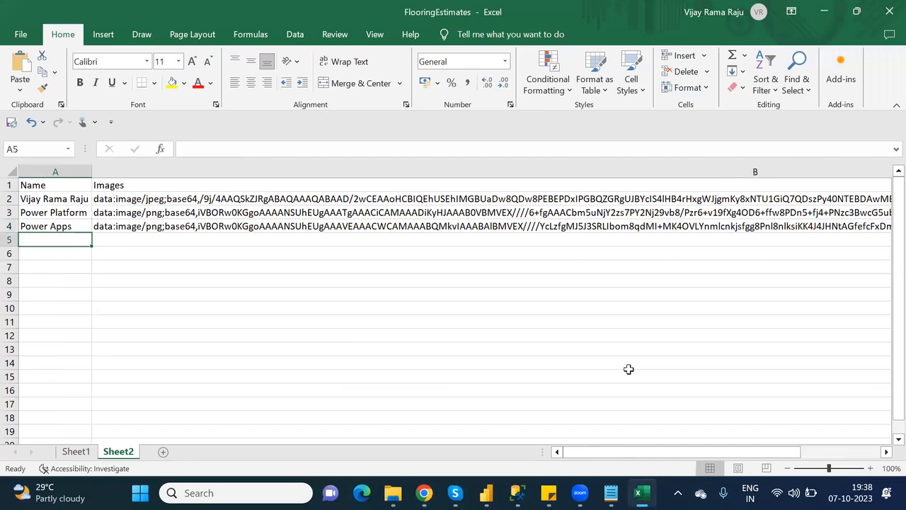
type("Powe")
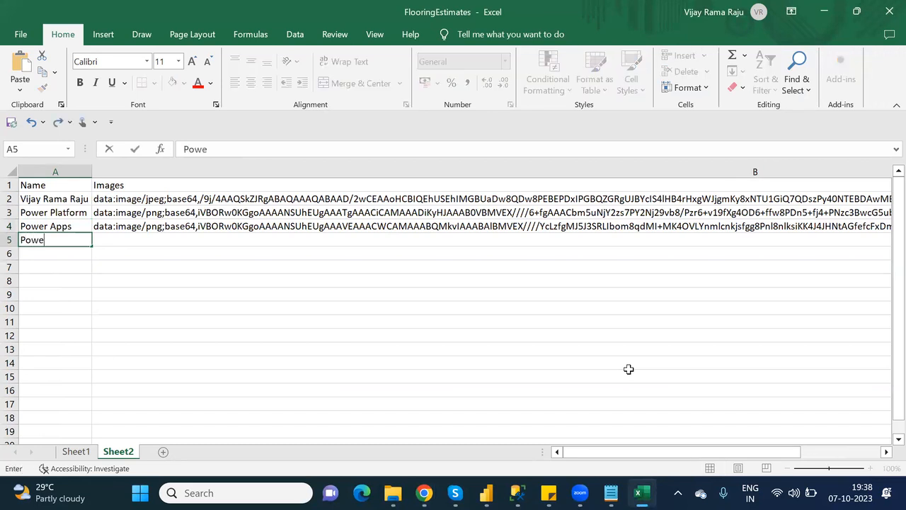
type("r Automate")
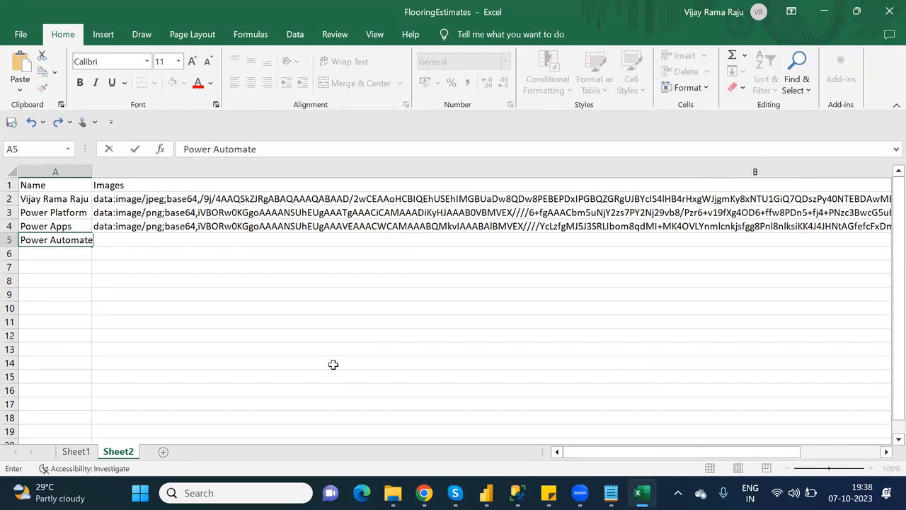
left_click(138, 263)
left_click(132, 243)
key("ctrl+v")
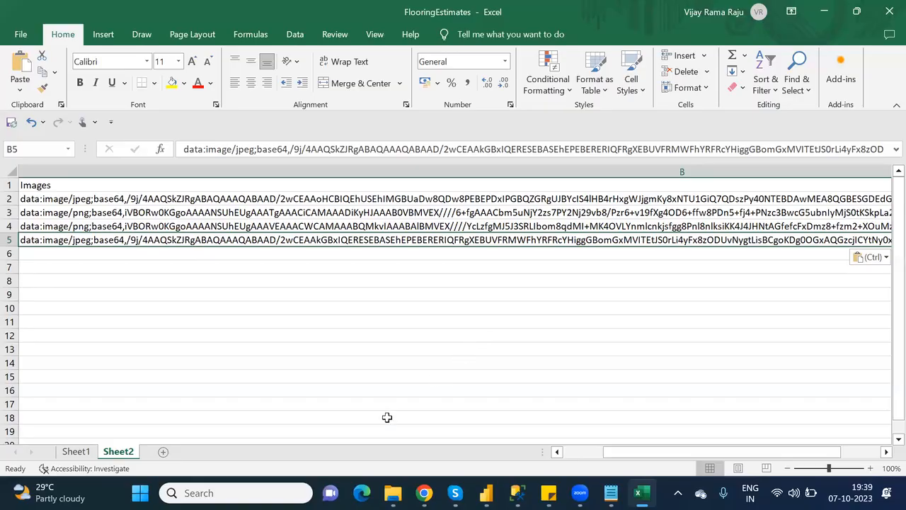
key("ctrl+s")
left_click(564, 459)
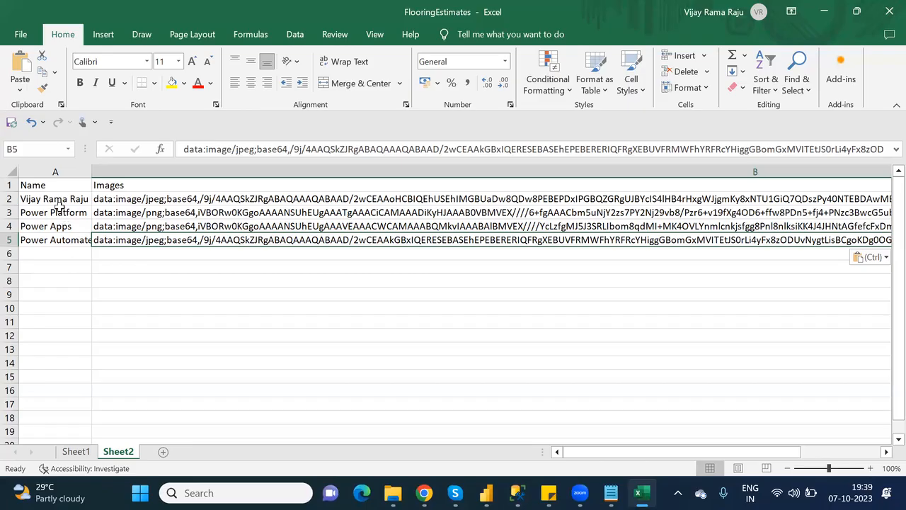
Format A1:B5 as a table with headers using Orange Table Style Medium 3.
left_click(118, 281)
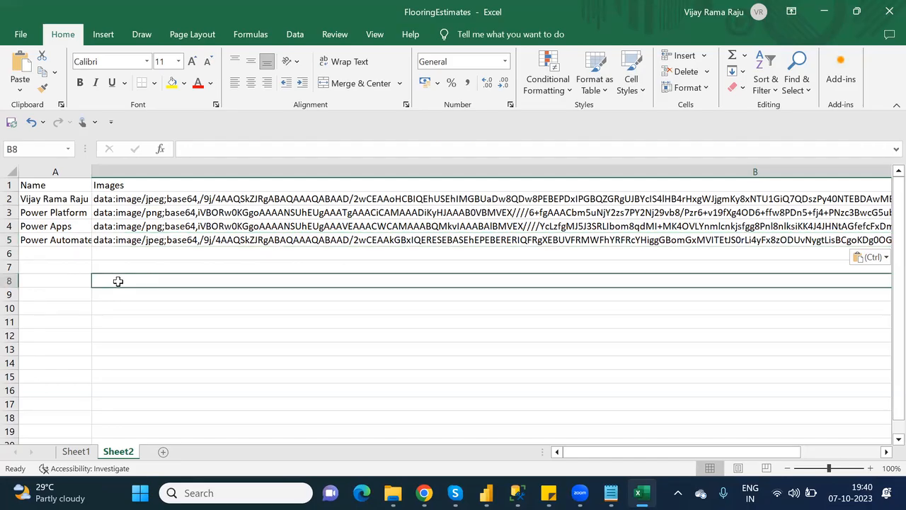
left_click(67, 186)
left_click_drag(67, 186, 161, 239)
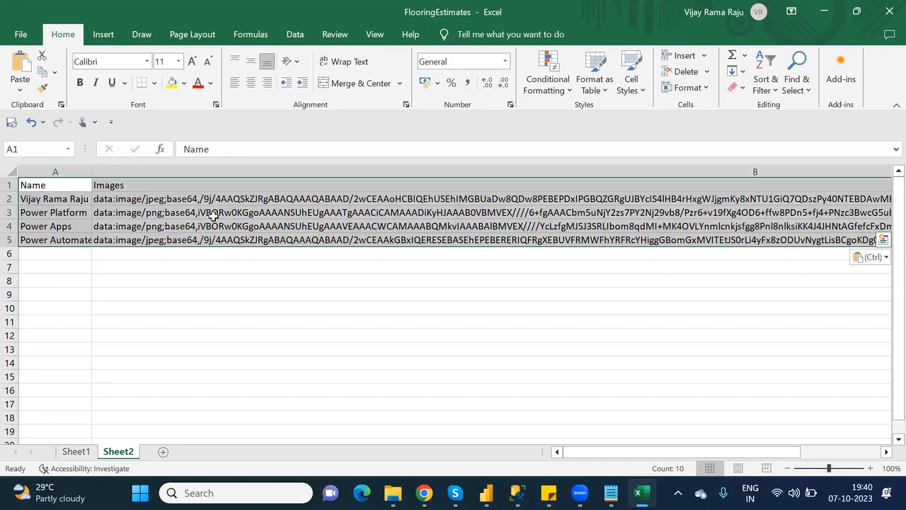
left_click(606, 93)
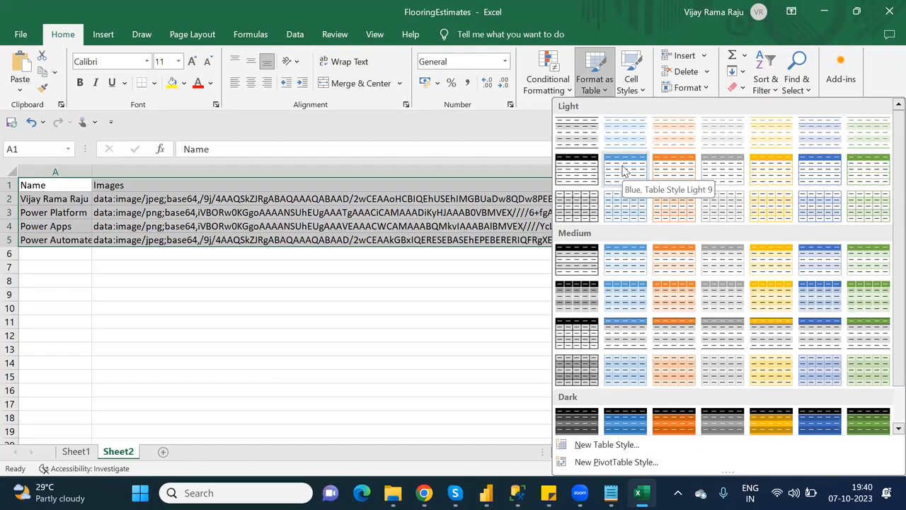
left_click(685, 262)
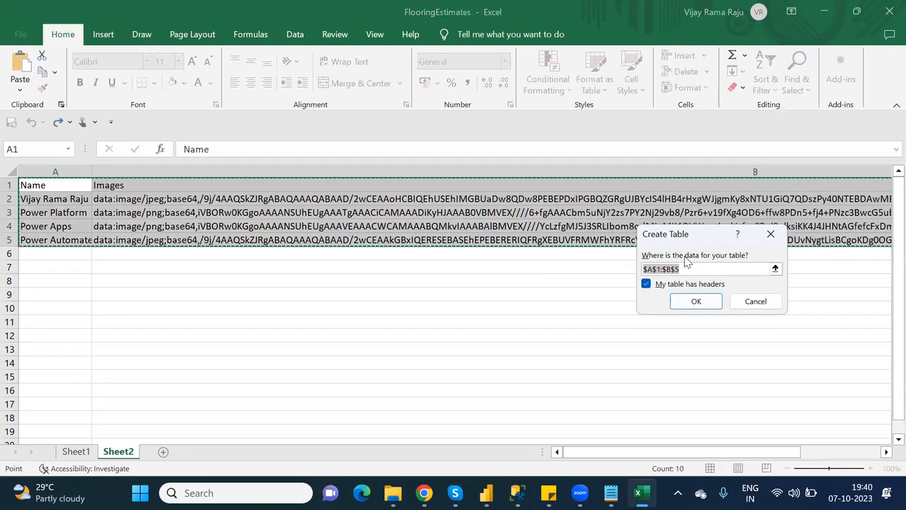
left_click(697, 301)
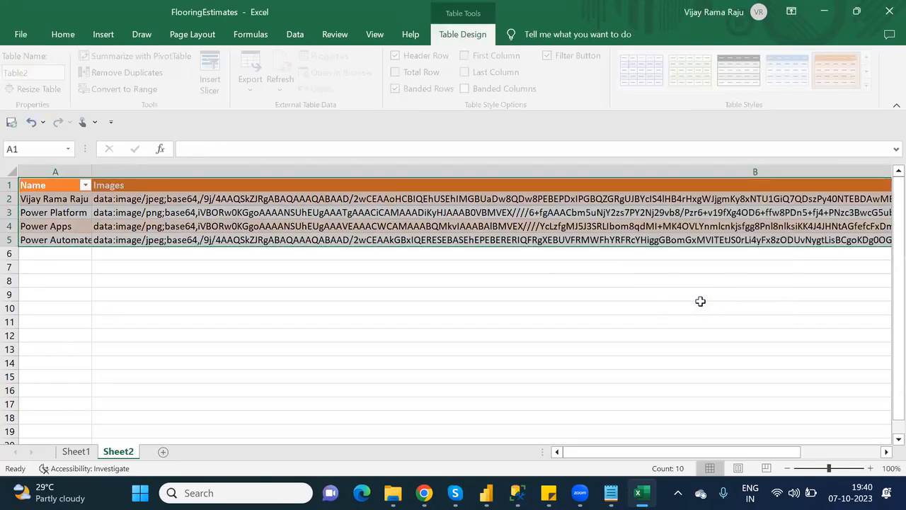
left_click(335, 306)
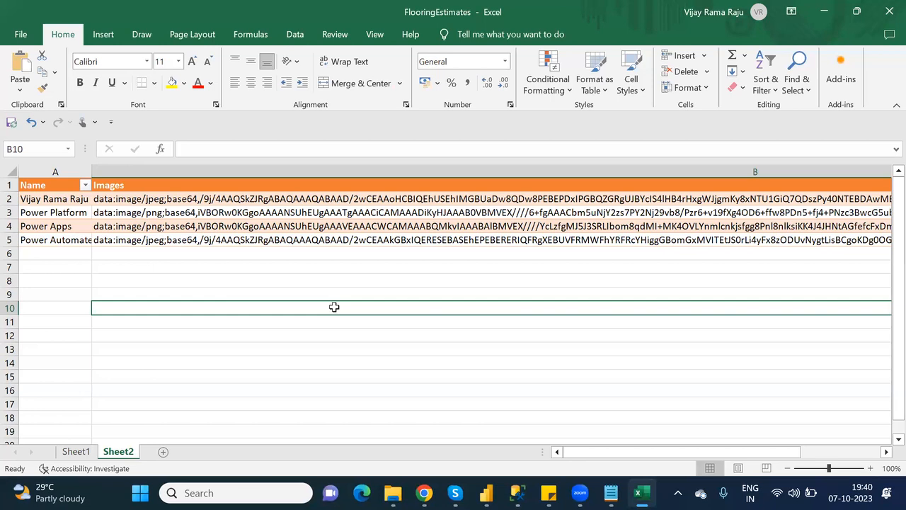
Close the Excel workbook and bring the Power Apps Studio window back to the front.
left_click(888, 12)
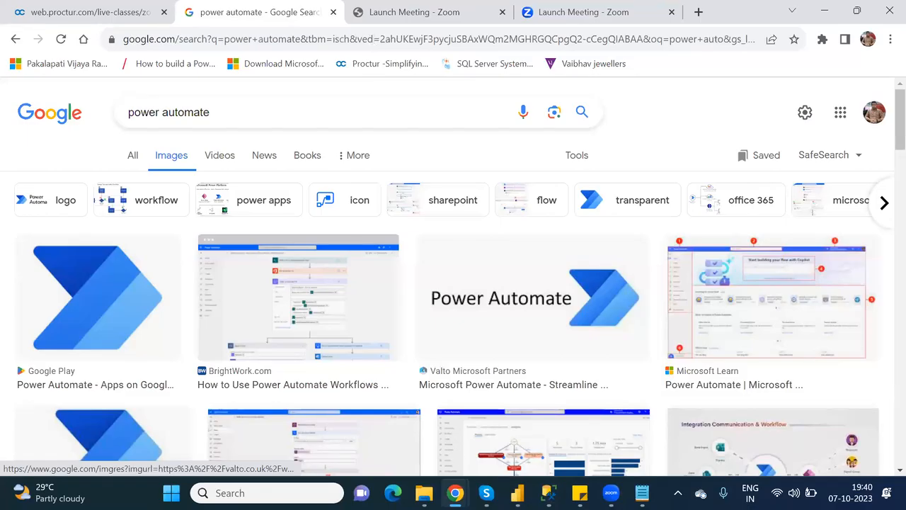
left_click(455, 492)
left_click(493, 444)
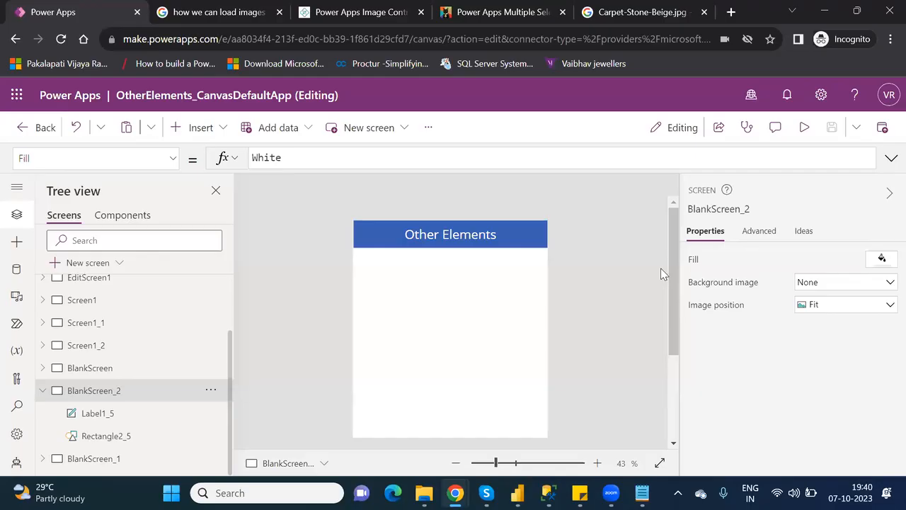
Insert a vertical gallery and position it below the Other Elements title.
left_click(216, 136)
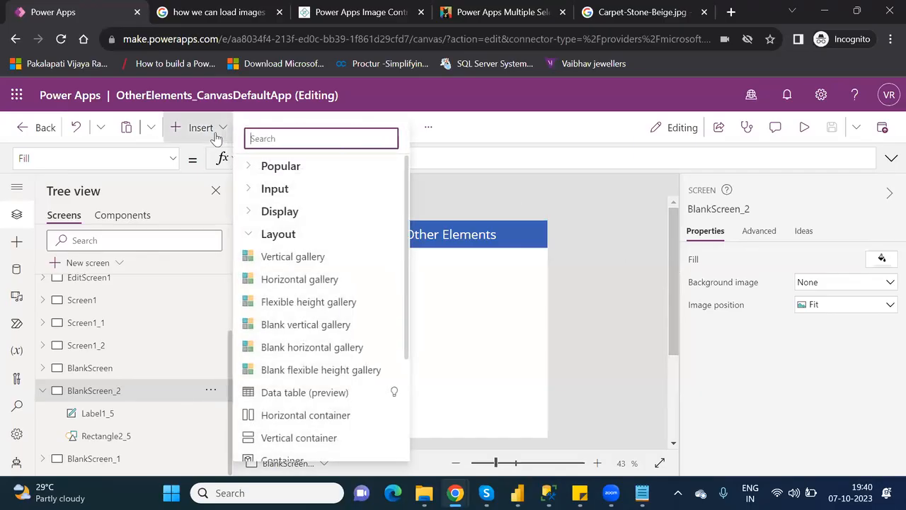
left_click(295, 265)
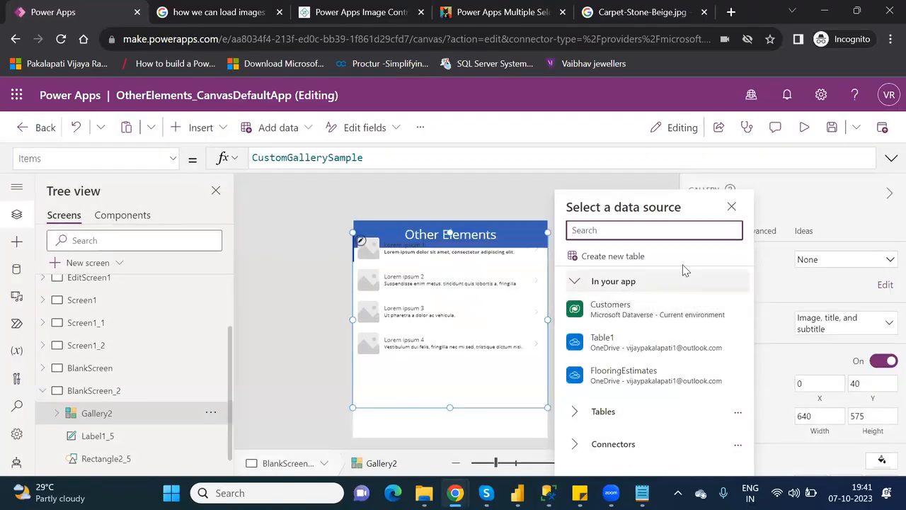
left_click(476, 232)
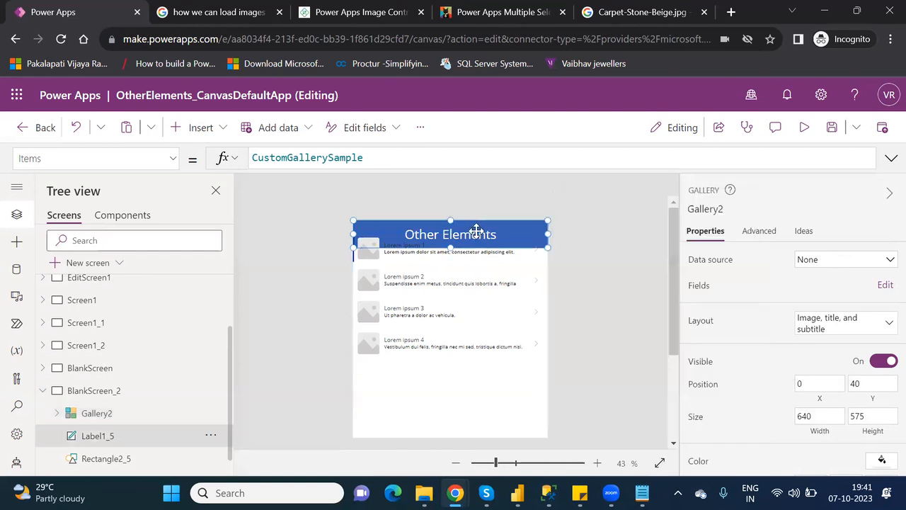
left_click(446, 363)
left_click_drag(446, 364, 453, 380)
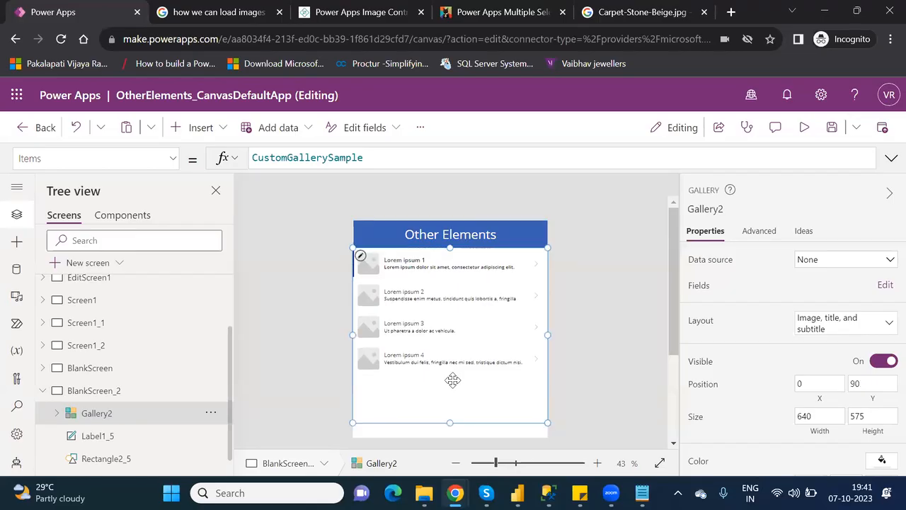
Connect the gallery to Table2 from the OneDrive FlooringEstimates.xlsx workbook.
left_click(818, 262)
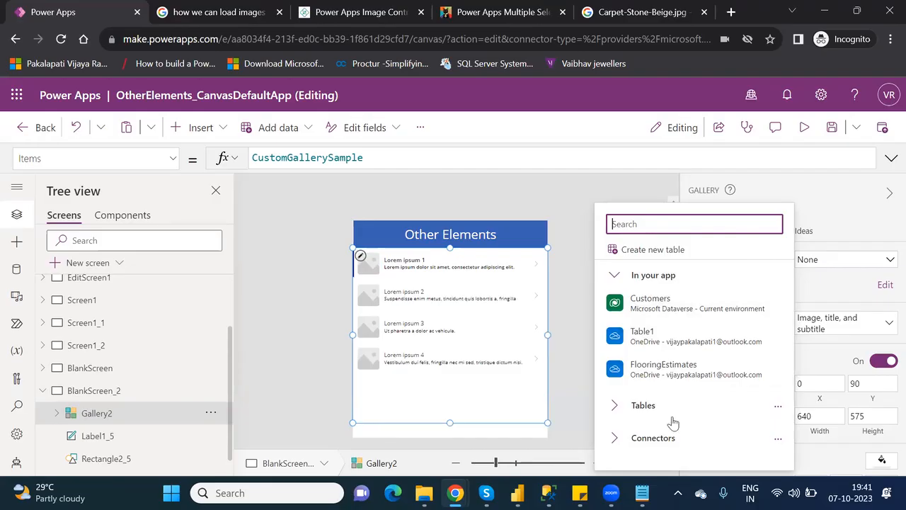
left_click(616, 442)
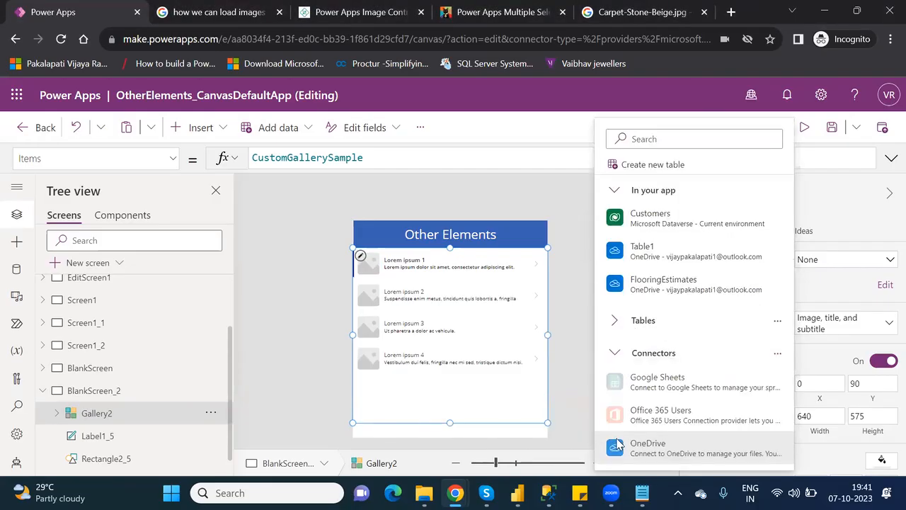
left_click(680, 448)
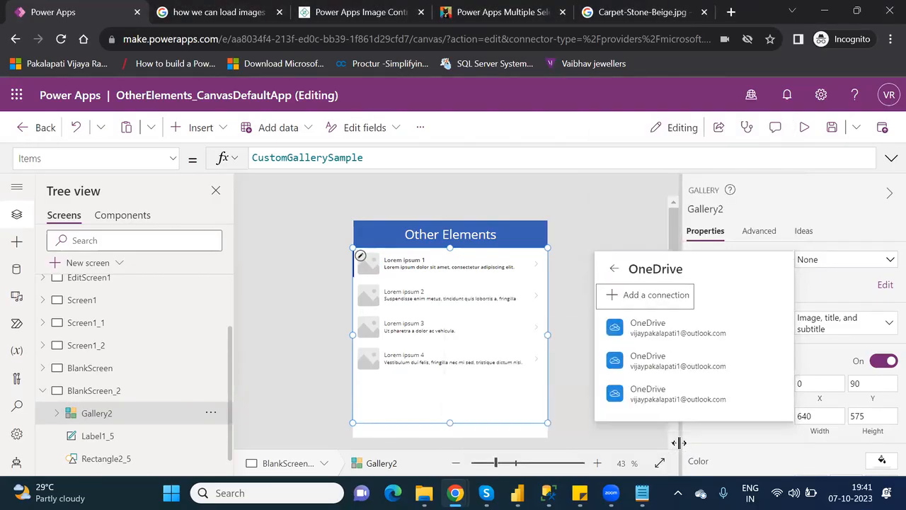
left_click(663, 395)
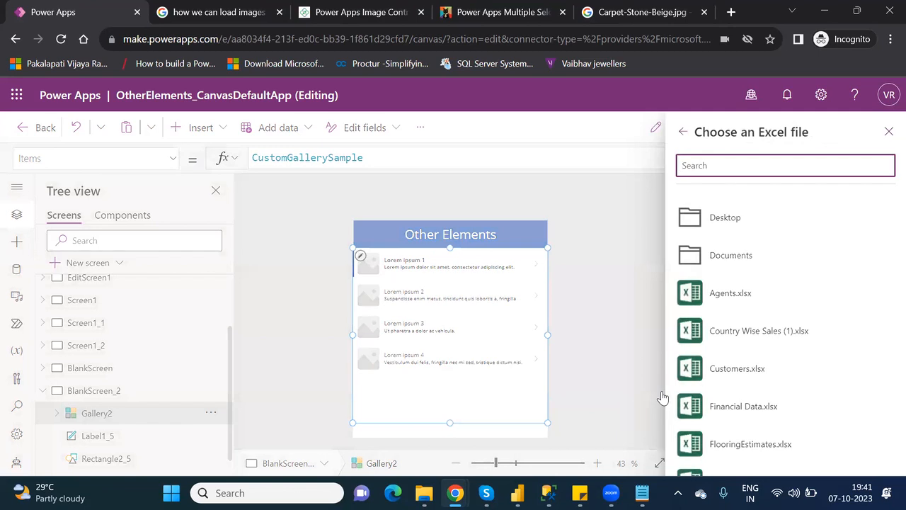
left_click(739, 446)
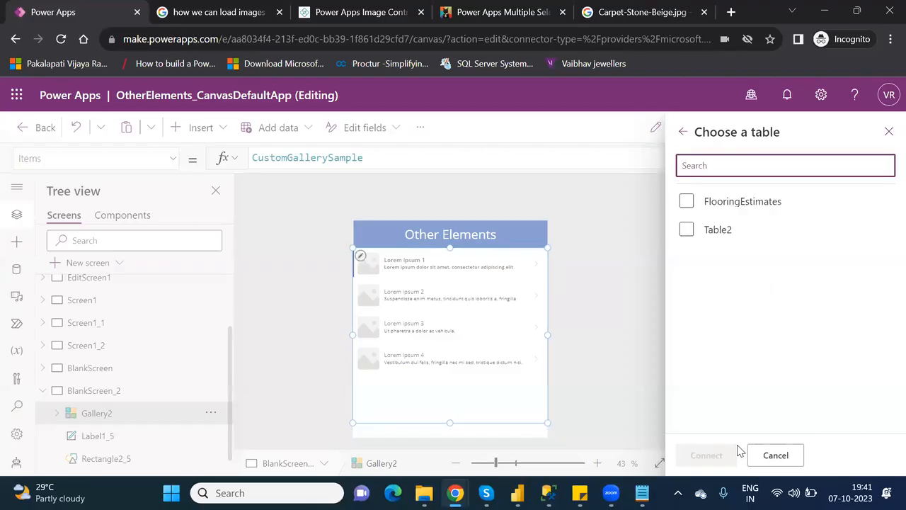
left_click(686, 231)
left_click(705, 456)
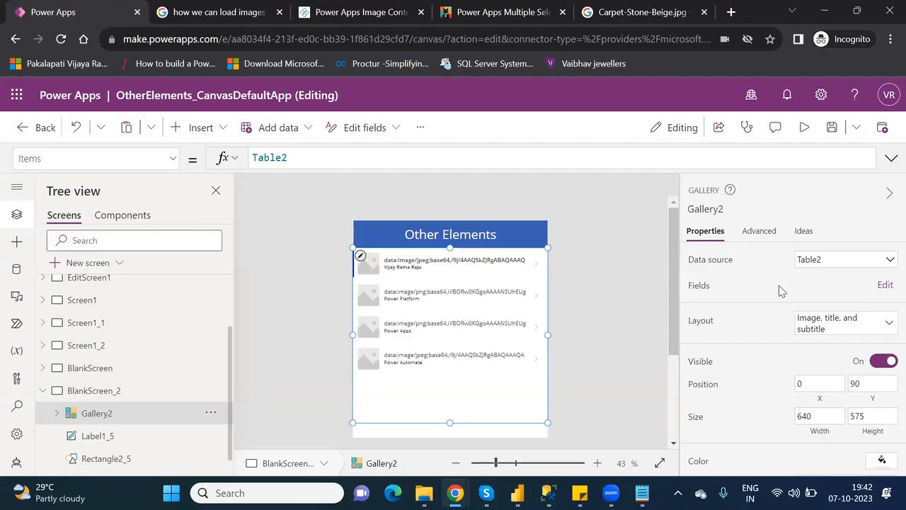
Map Gallery2's Title2 field to Name and Subtitle2 field to Images.
left_click(885, 286)
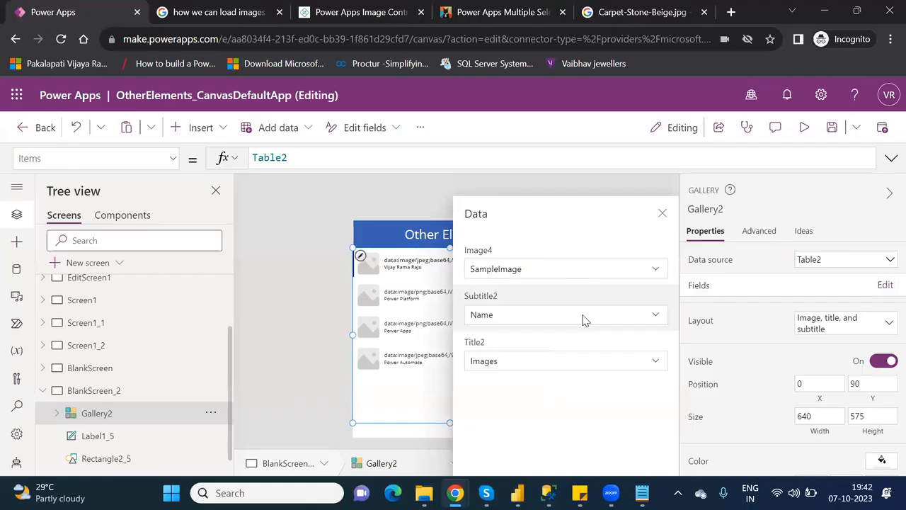
left_click(591, 361)
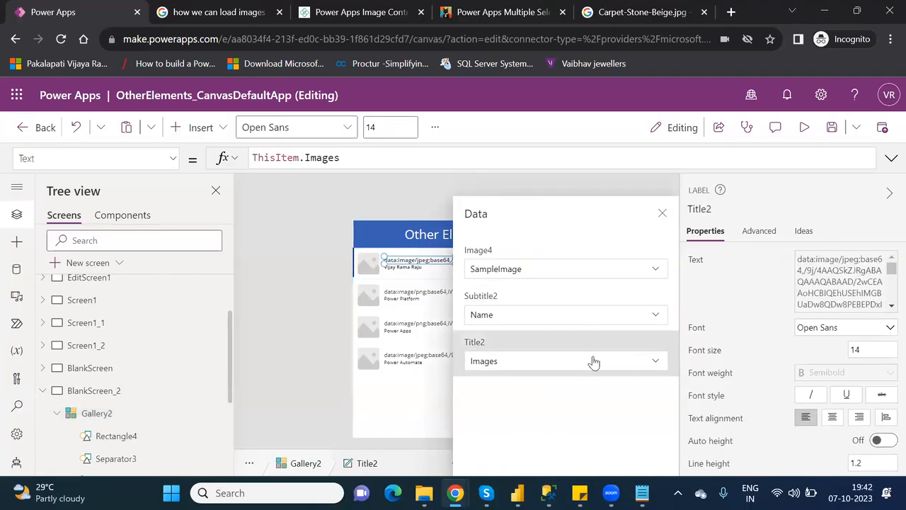
left_click(655, 362)
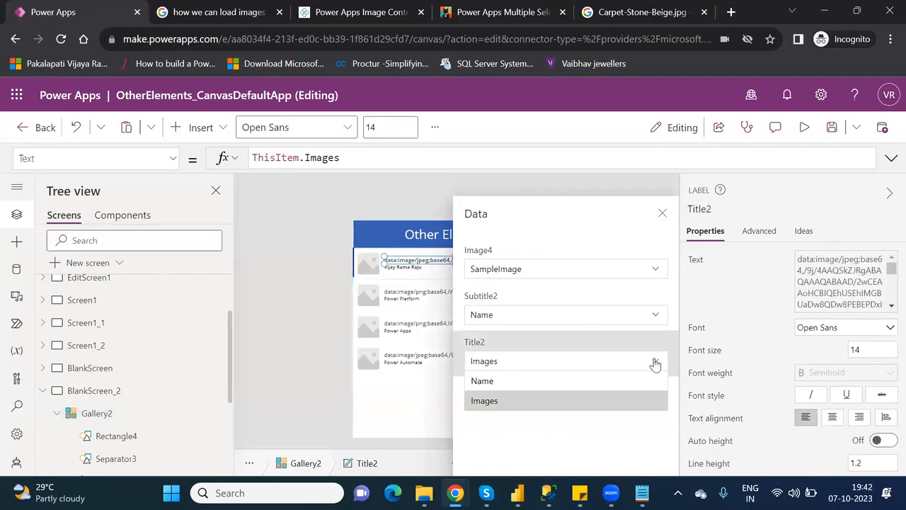
left_click(552, 383)
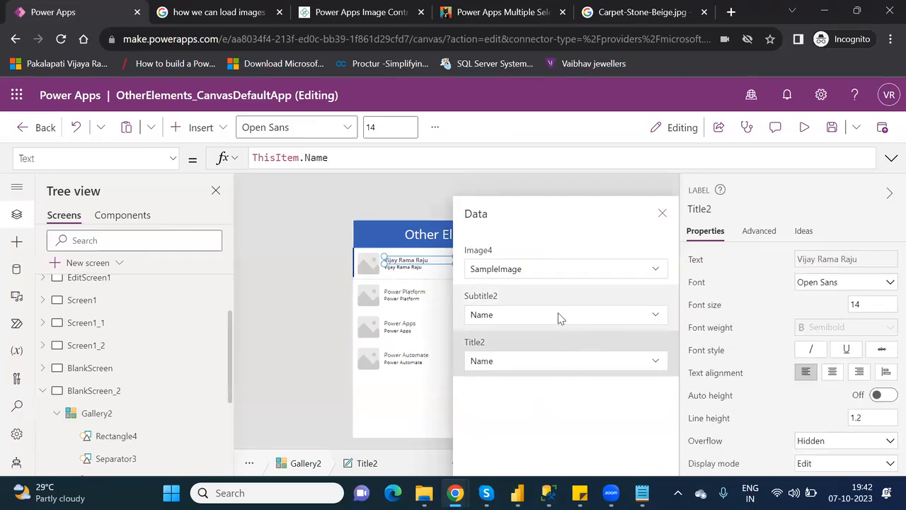
left_click(660, 320)
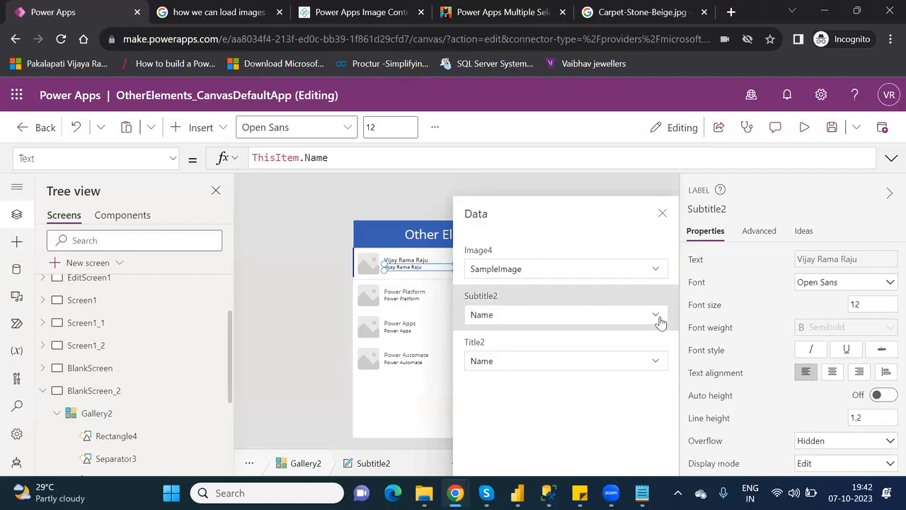
left_click(659, 317)
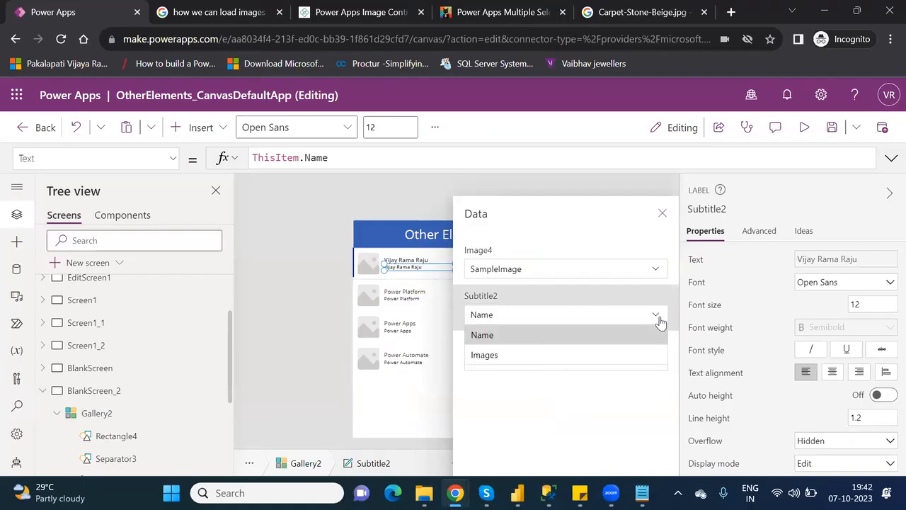
left_click(527, 356)
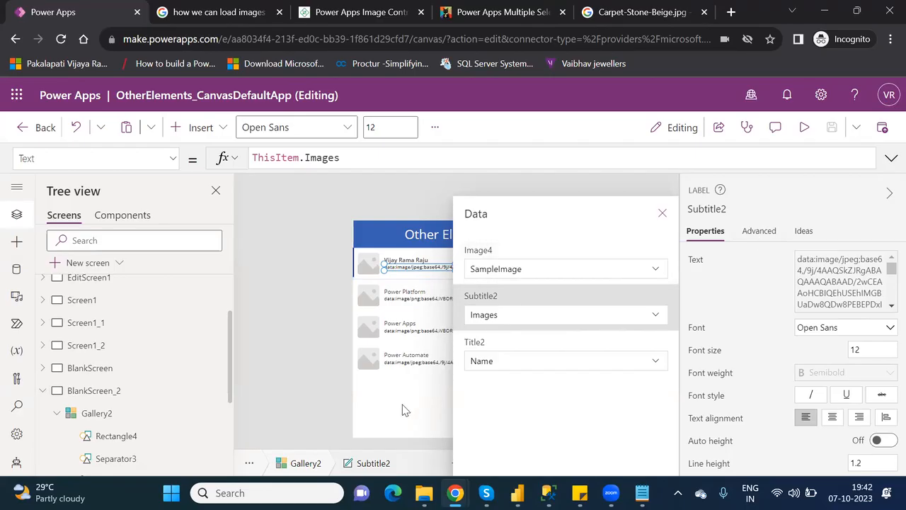
left_click(143, 419)
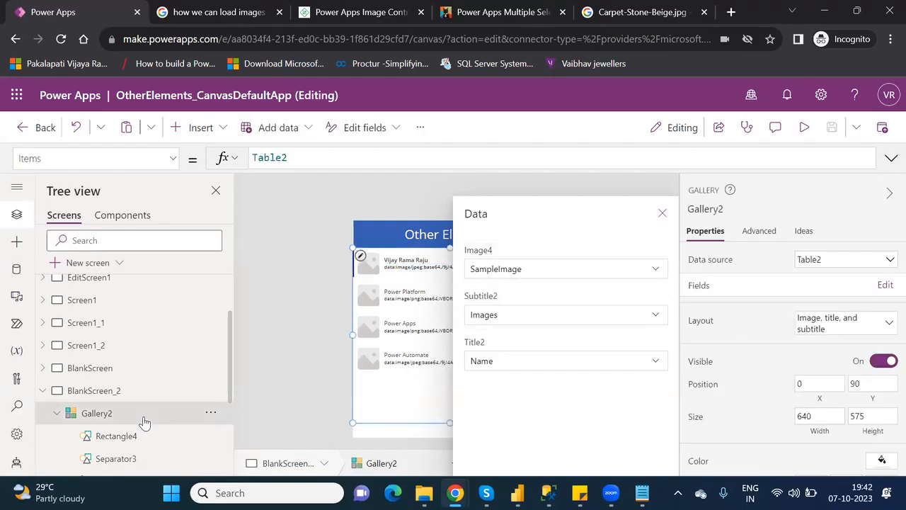
left_click(868, 329)
left_click_drag(885, 366, 885, 423)
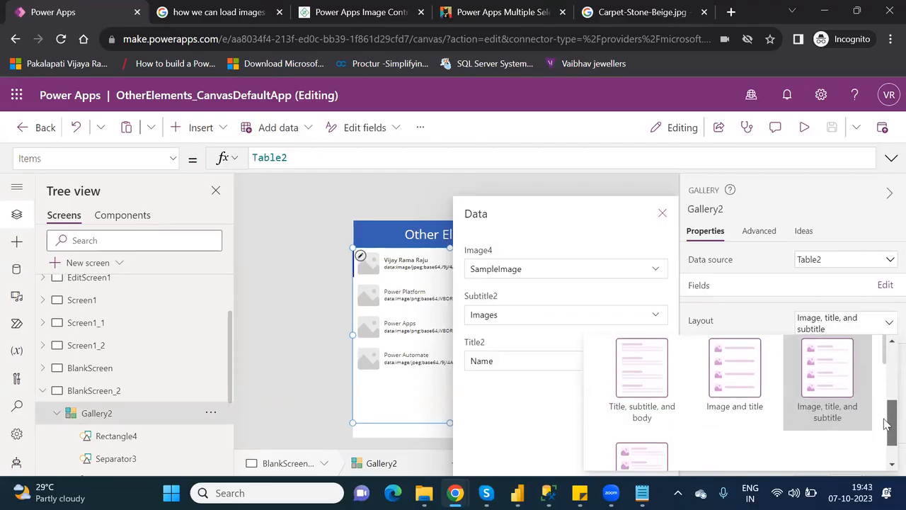
Switch Gallery2 to the 'Image and title' layout with Title3 set to Name, then close the Data panel.
left_click(721, 382)
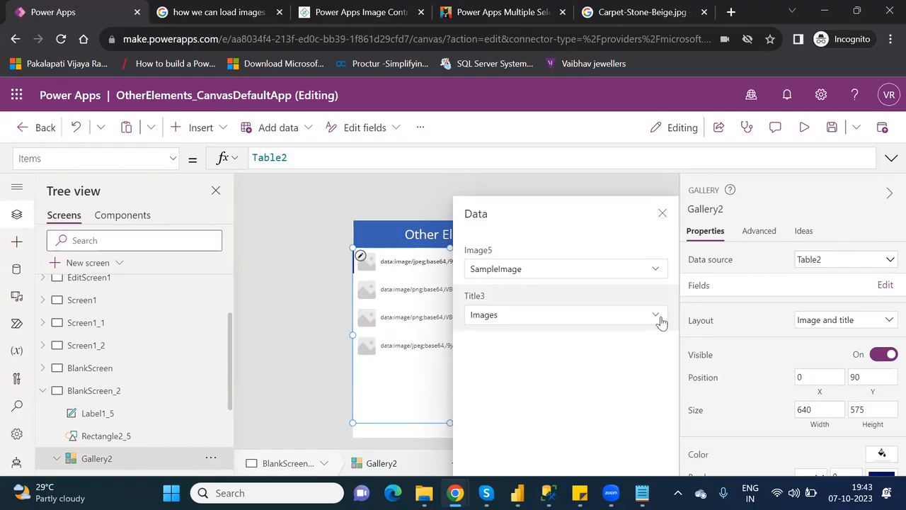
left_click(661, 322)
left_click(656, 320)
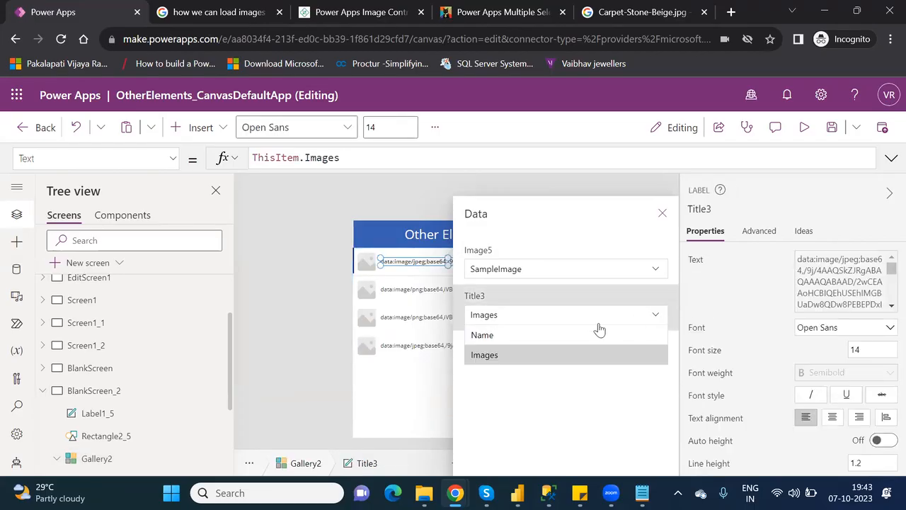
left_click(573, 335)
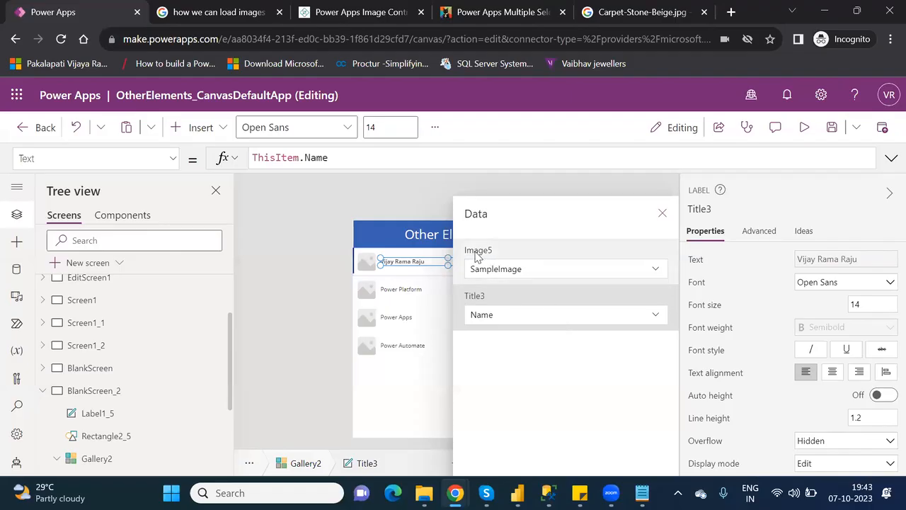
left_click(657, 272)
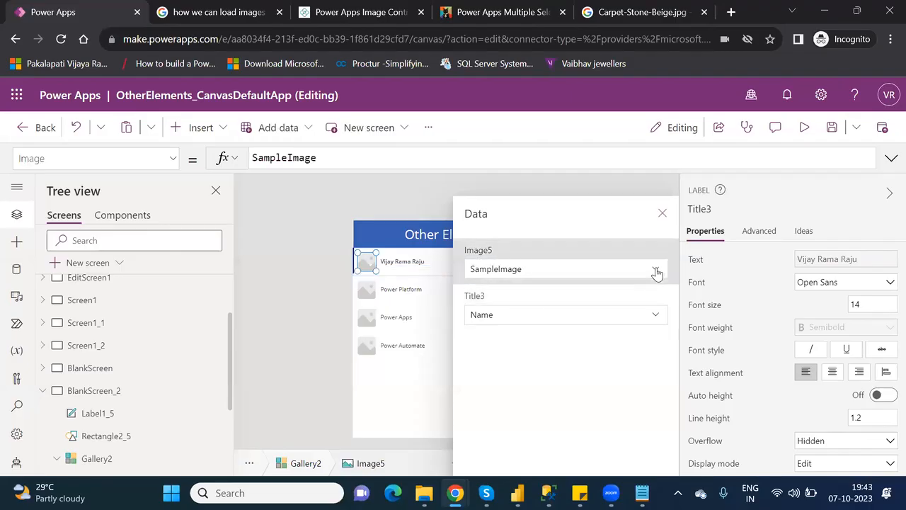
left_click(656, 271)
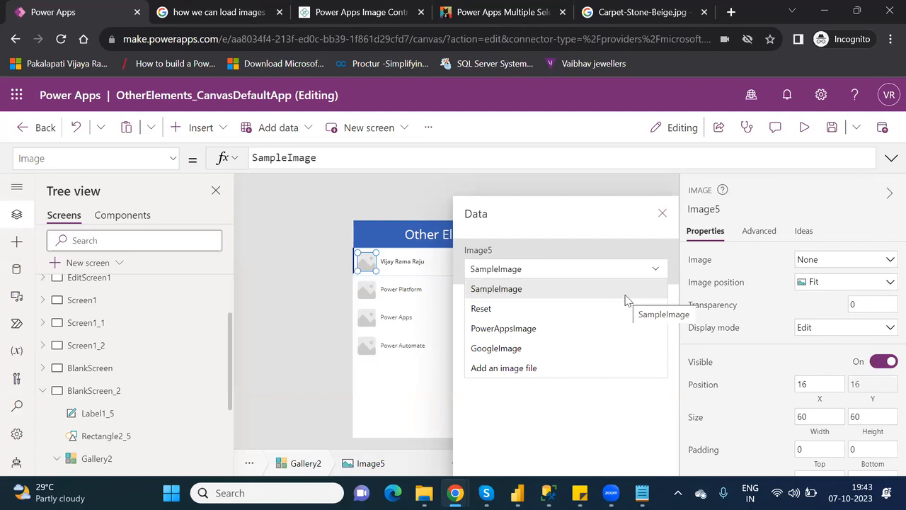
left_click(607, 419)
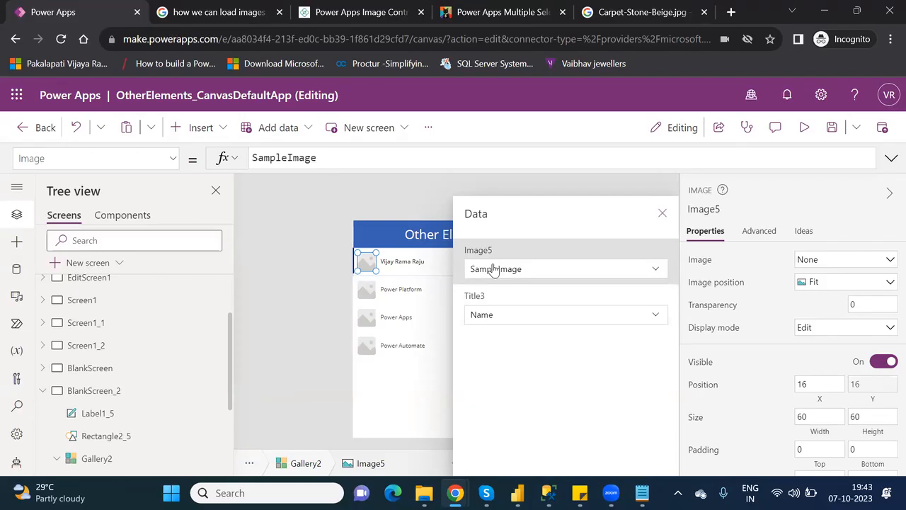
left_click(662, 215)
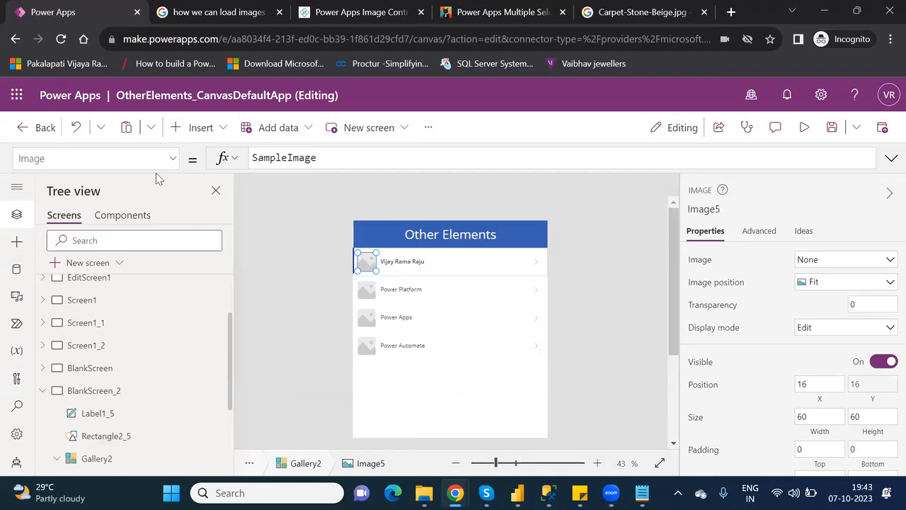
Change Image5's Image formula from SampleImage to ThisItem.Images and preview the app.
double_click(297, 158)
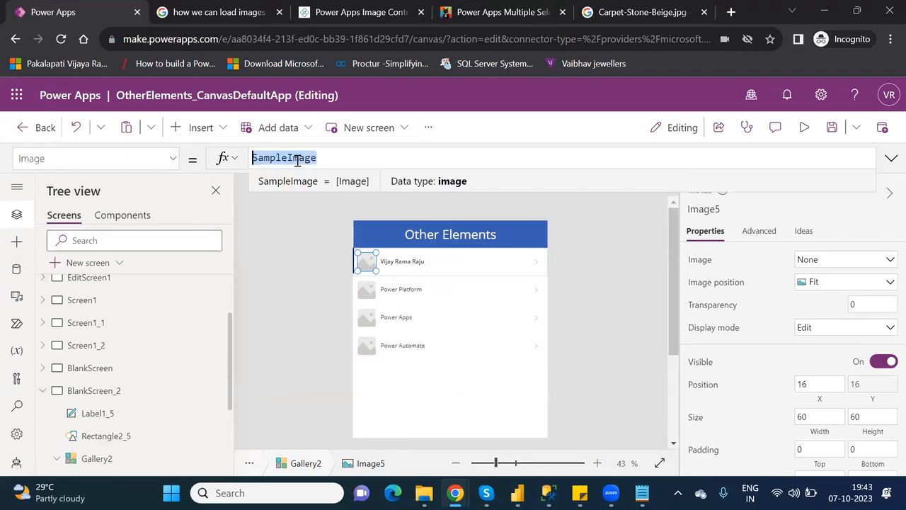
key("BackSpace")
type("this")
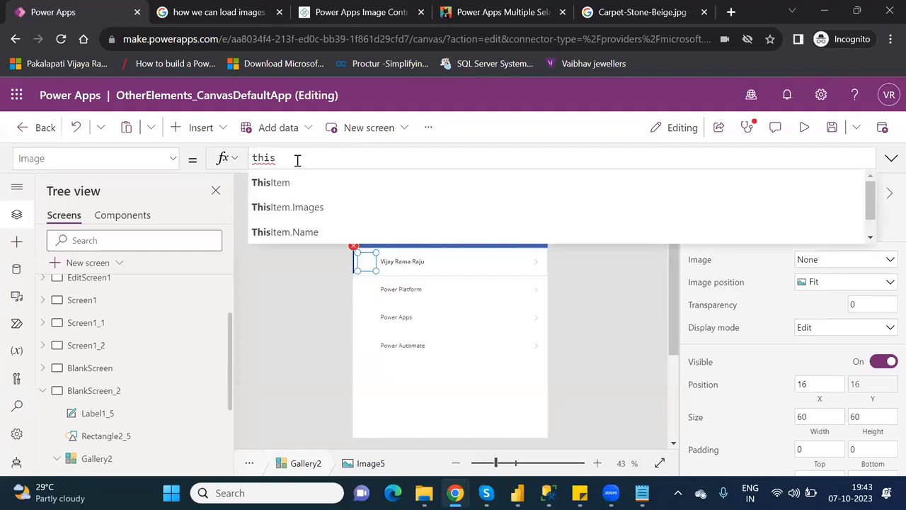
key("Down")
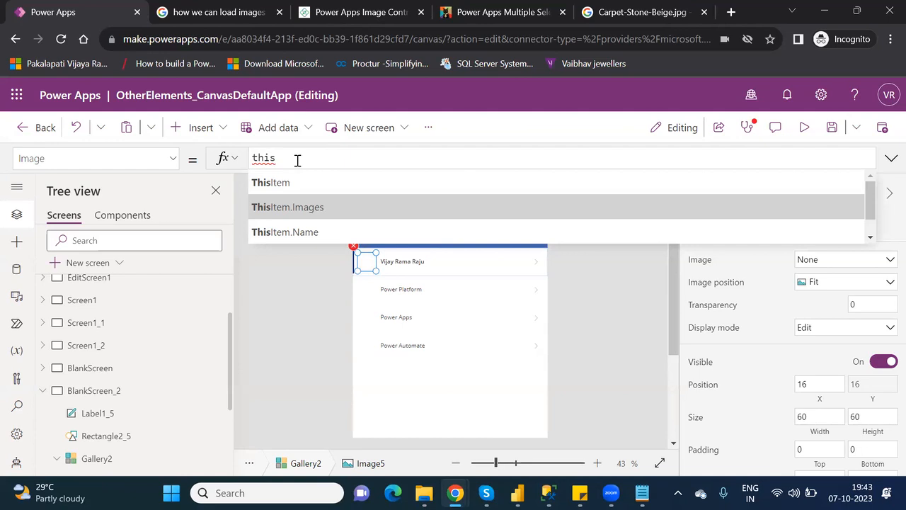
key("Tab")
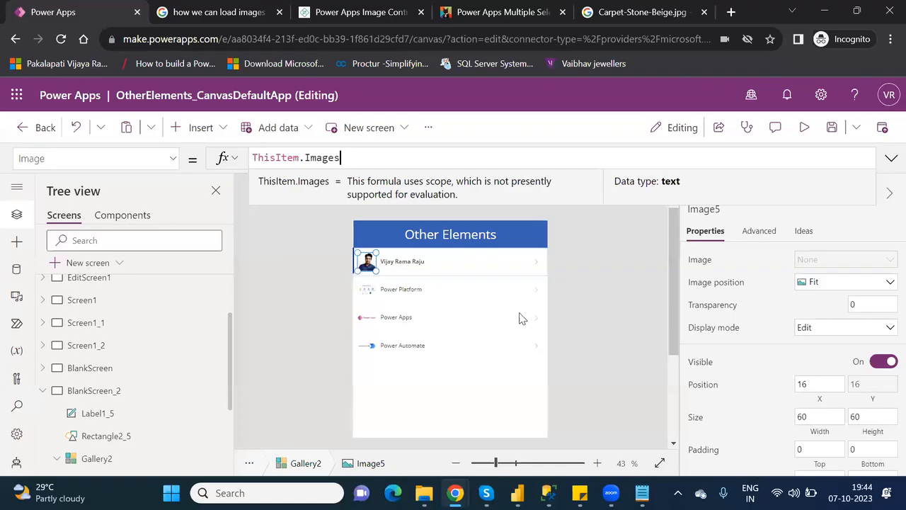
left_click(375, 291)
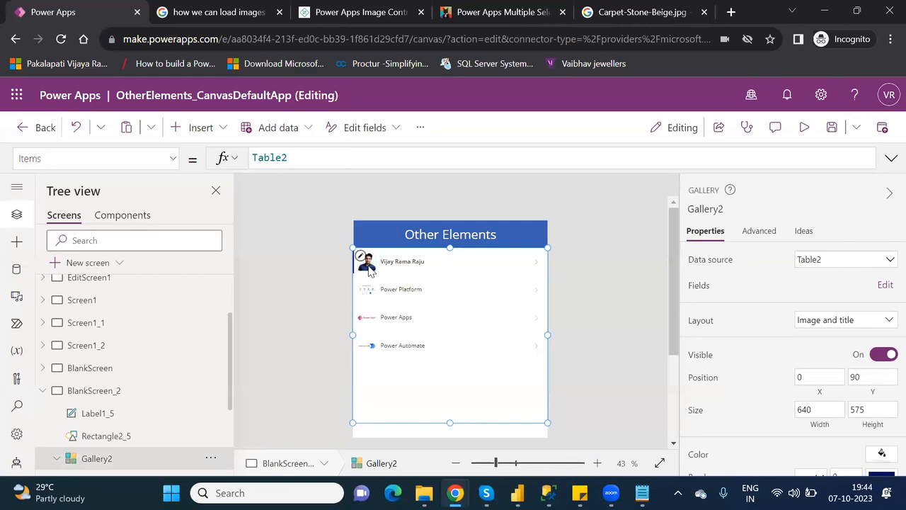
left_click(366, 263)
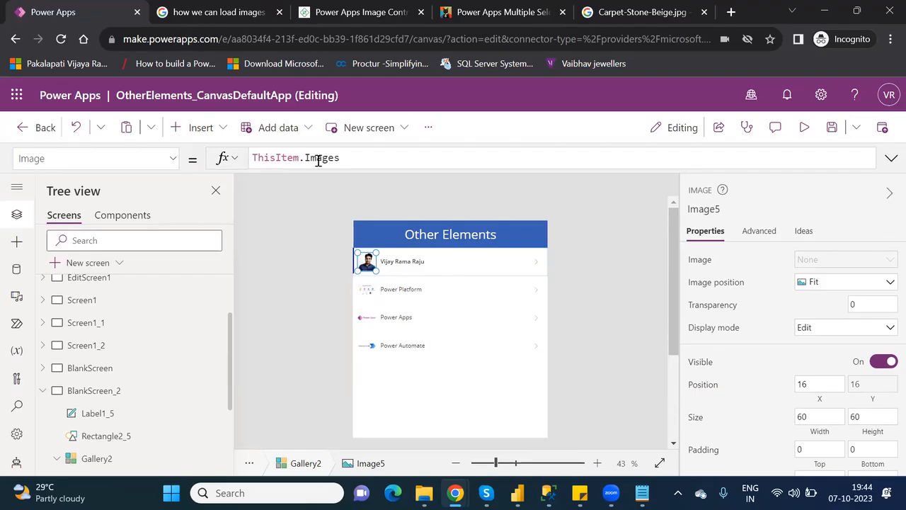
left_click_drag(343, 158, 253, 156)
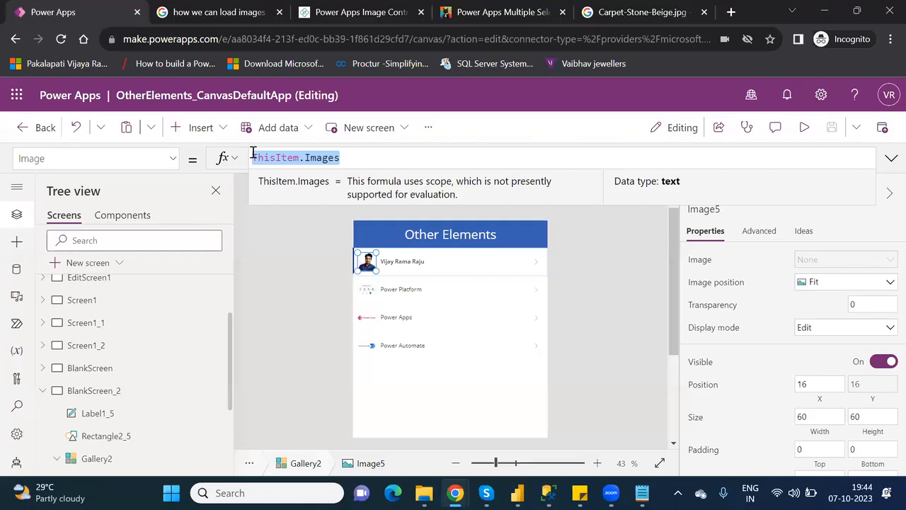
left_click(805, 128)
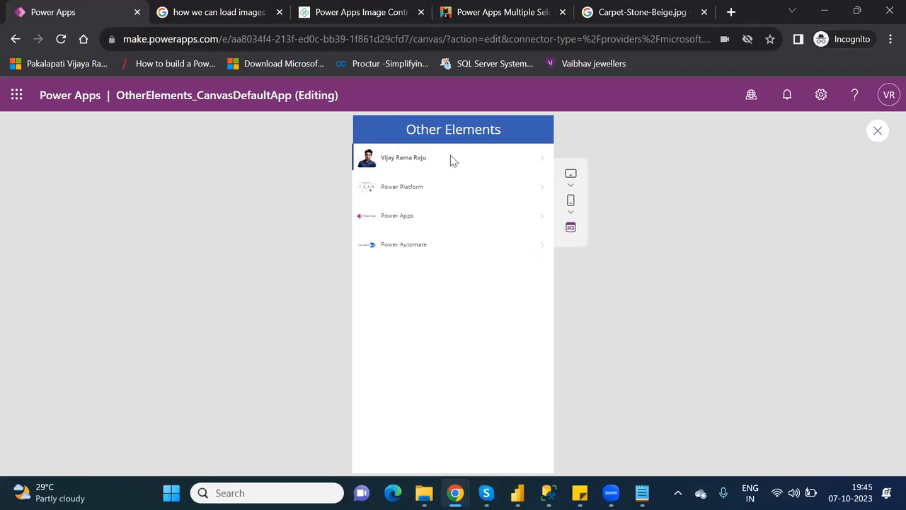
Exit the preview, dismiss the 'Did you know?' tip, and scroll the canvas back to the top.
left_click(877, 139)
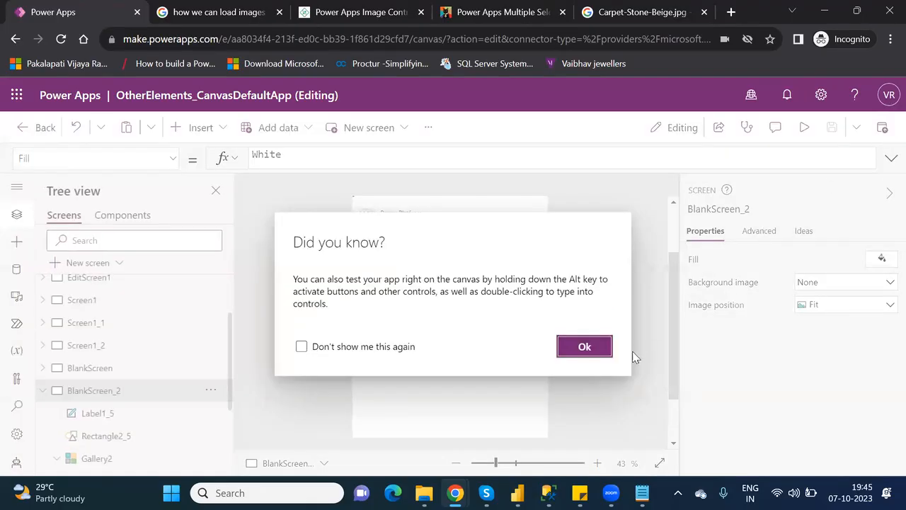
left_click(593, 347)
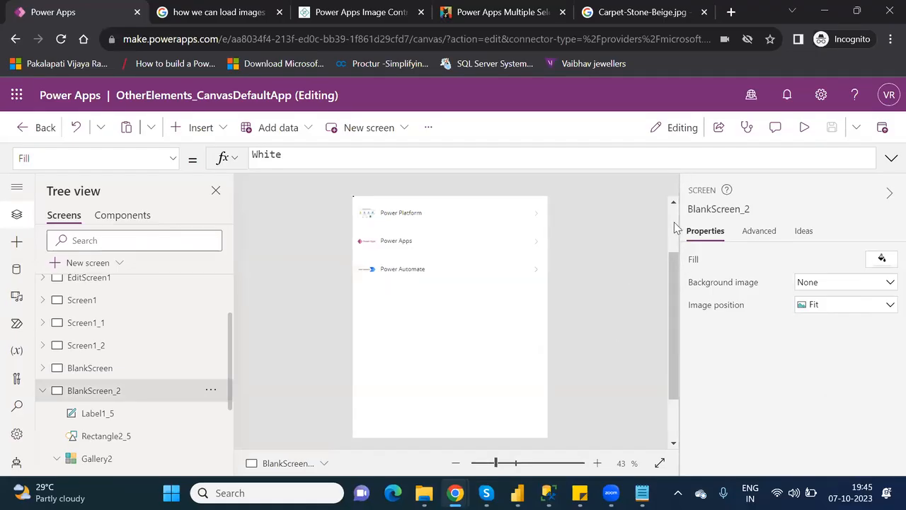
scroll(675, 228, "up", 3)
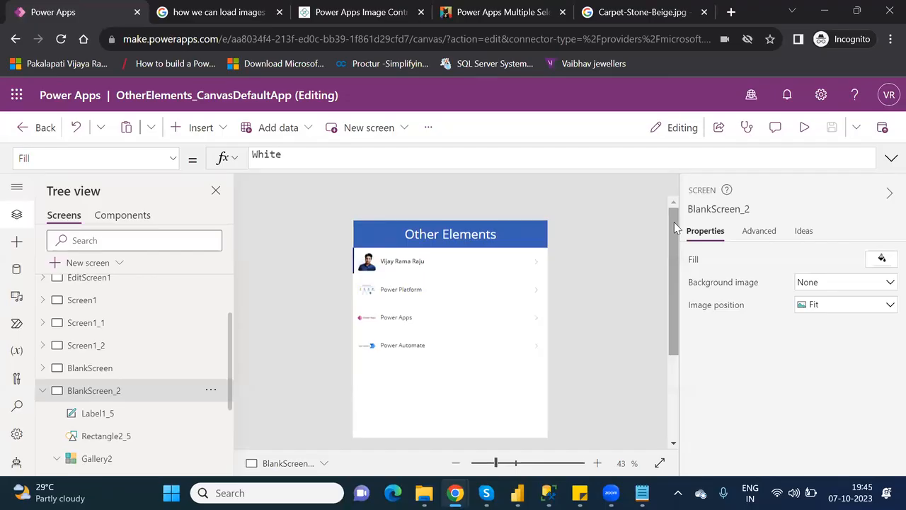
left_click(396, 20)
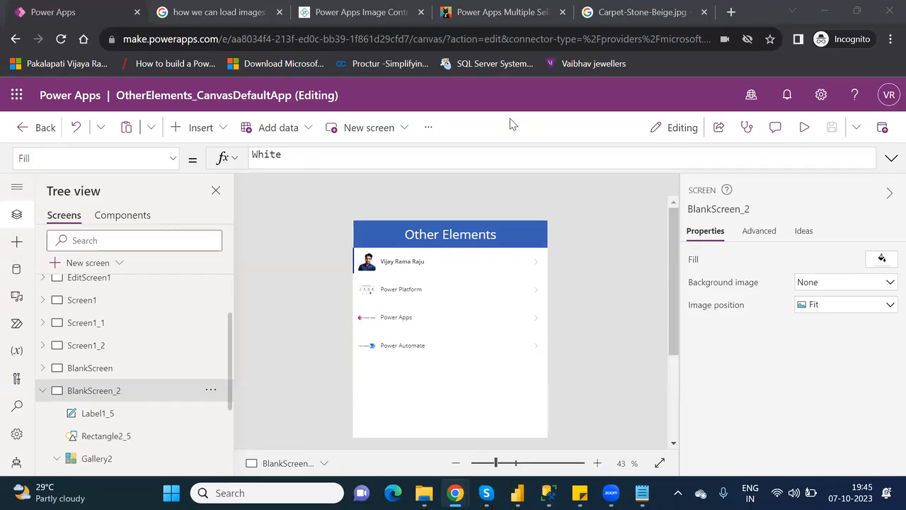
Insert a column chart from the Charts category onto BlankScreen_2.
left_click(201, 132)
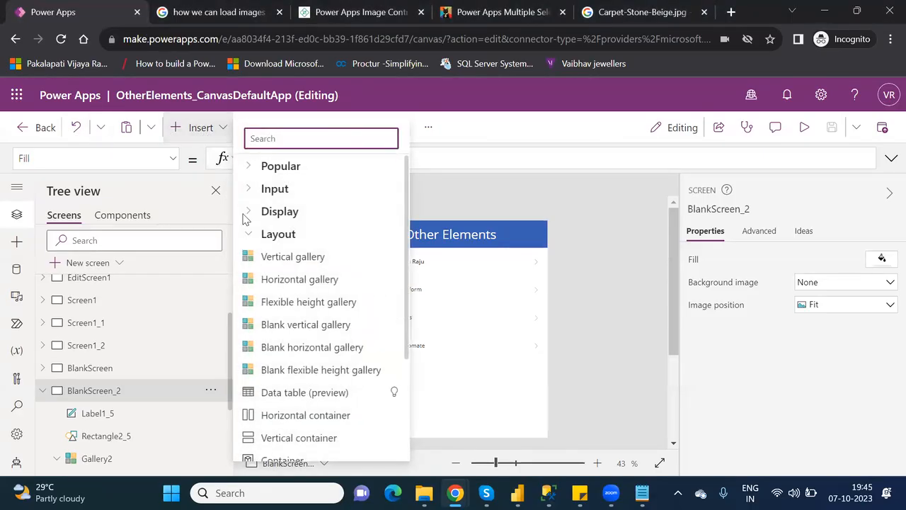
left_click(250, 237)
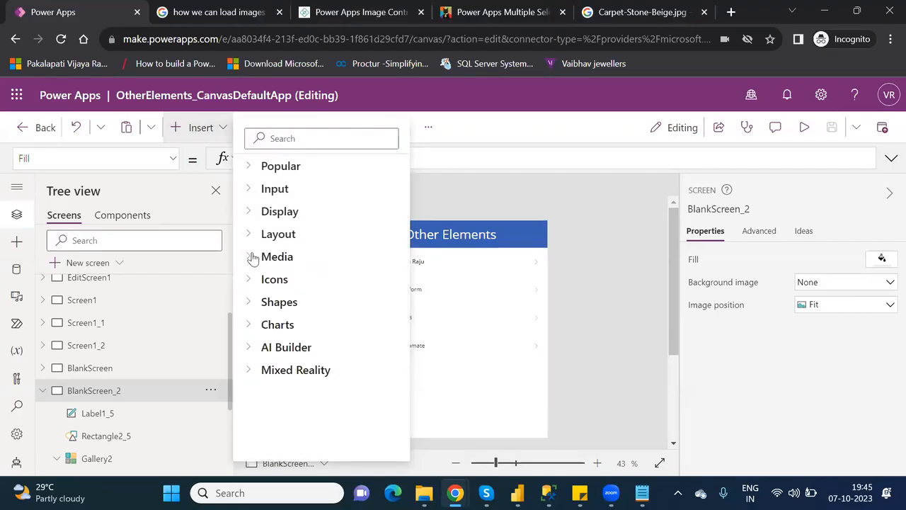
left_click(251, 257)
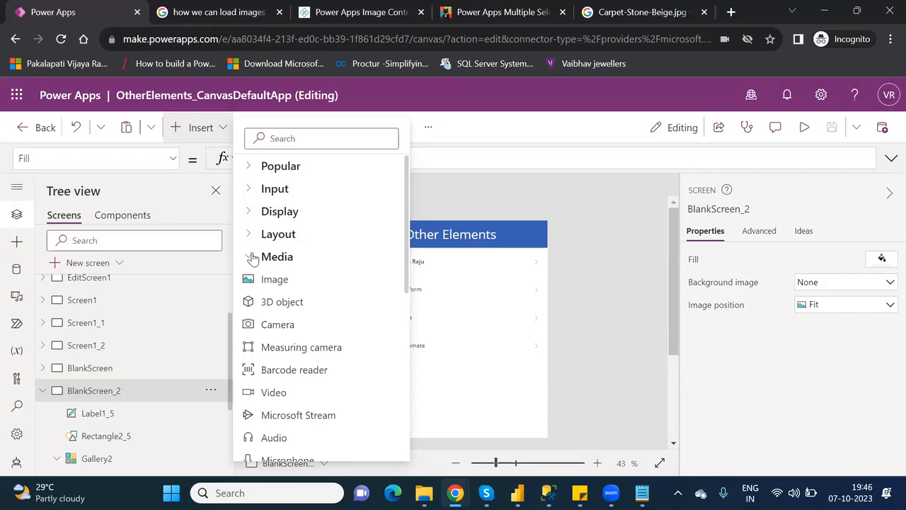
left_click(252, 257)
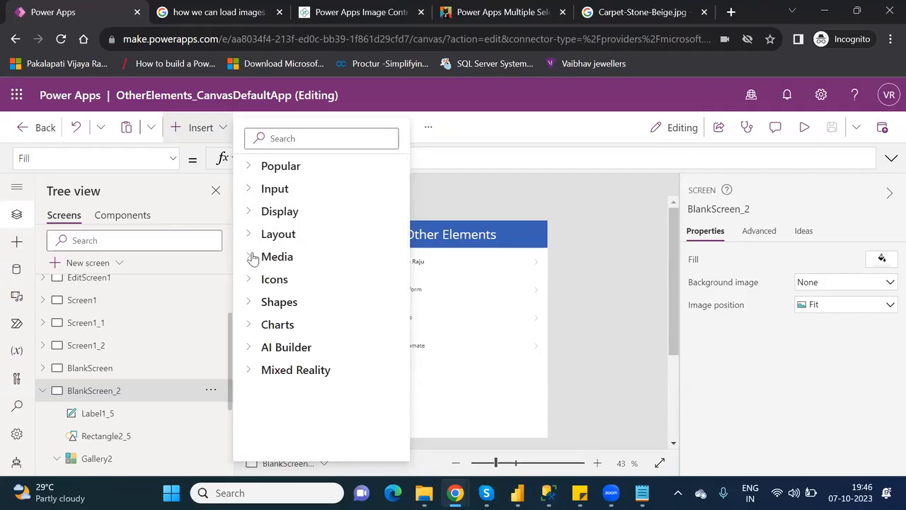
left_click(252, 304)
left_click(252, 304)
left_click(252, 328)
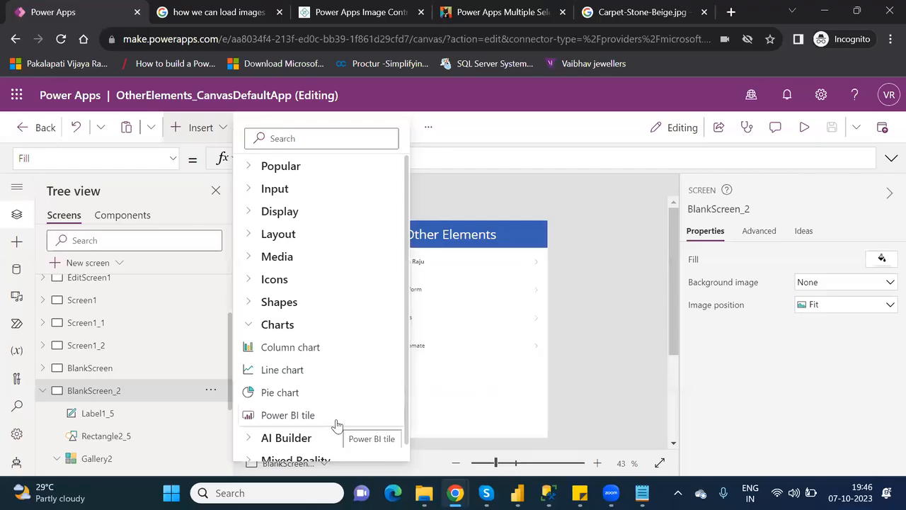
left_click(312, 350)
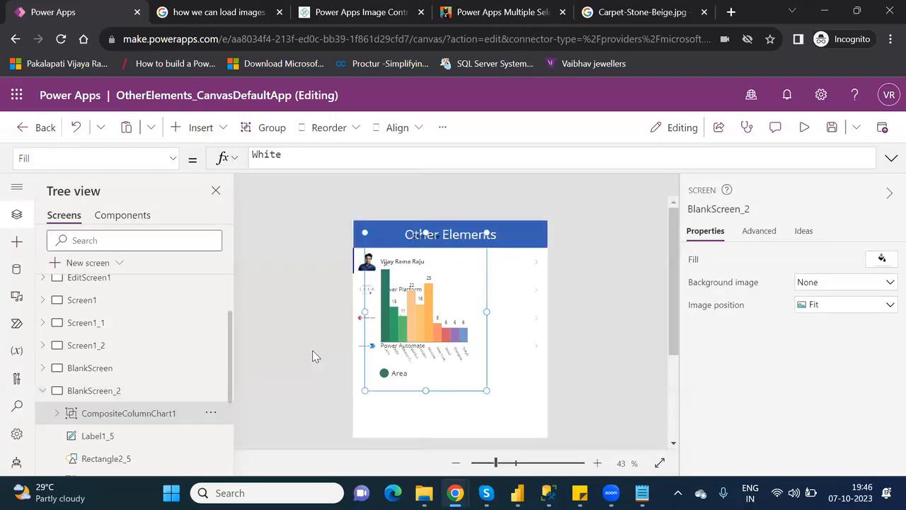
Move the CompositeColumnChart1 group below the gallery and widen it to the right.
left_click_drag(437, 303, 445, 374)
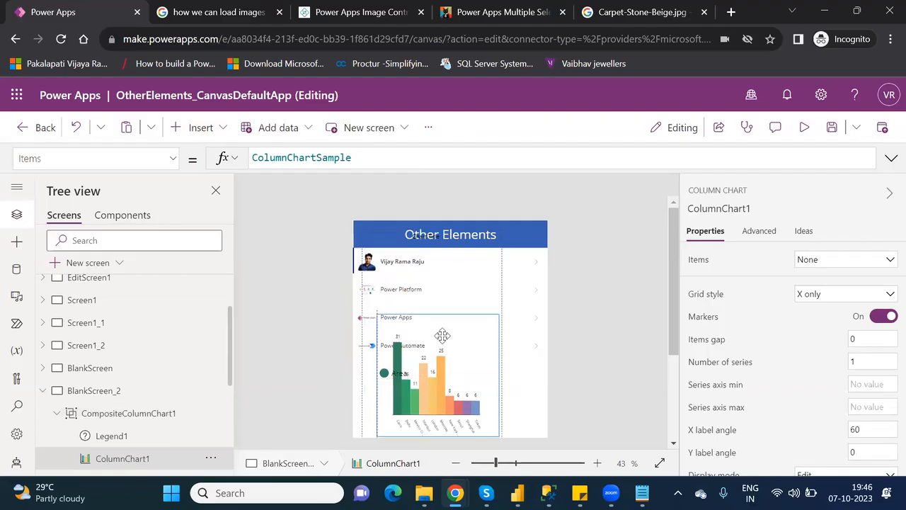
left_click_drag(677, 352, 688, 410)
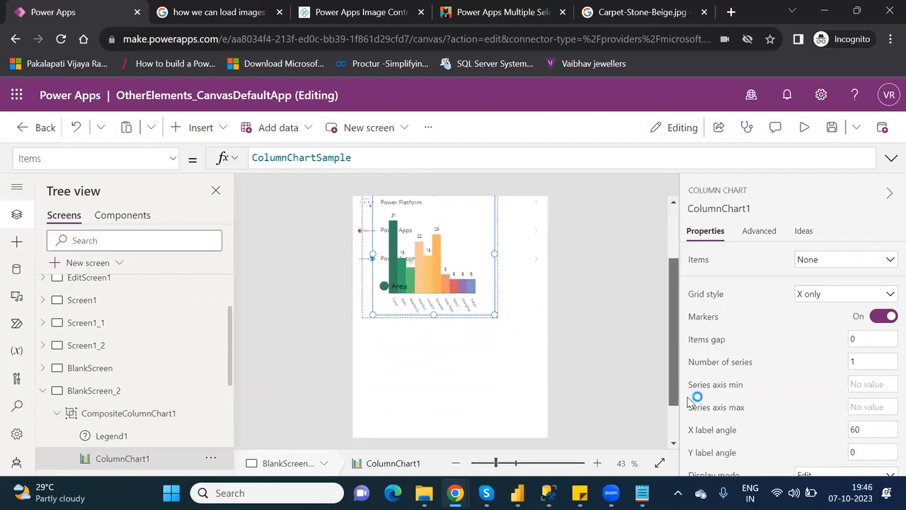
left_click_drag(445, 280, 453, 388)
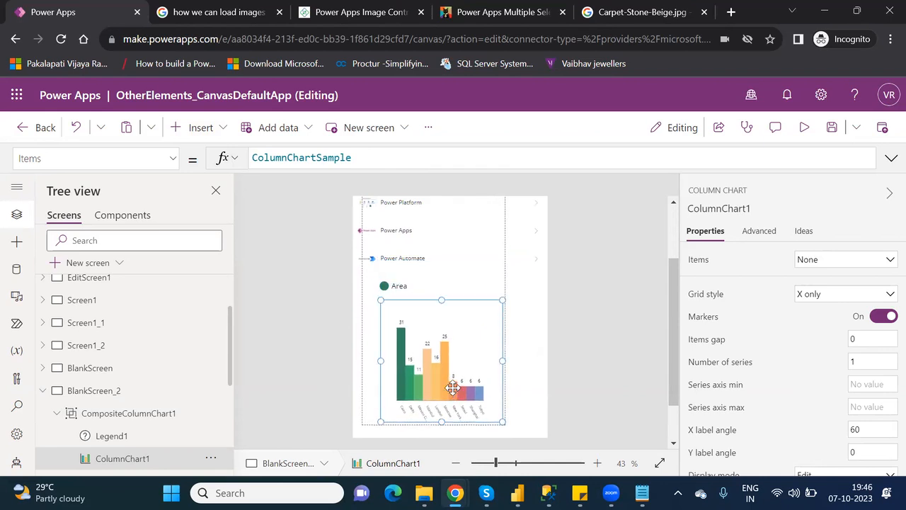
key("ctrl+z")
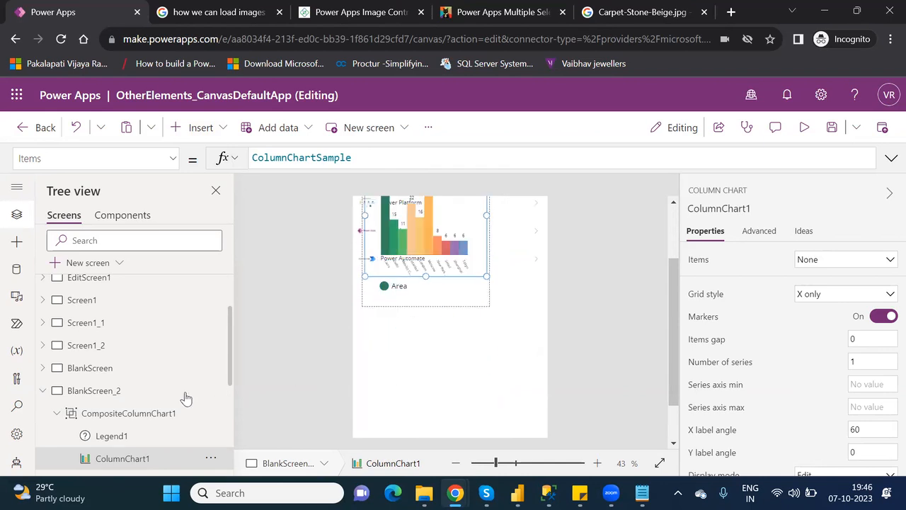
left_click(146, 414)
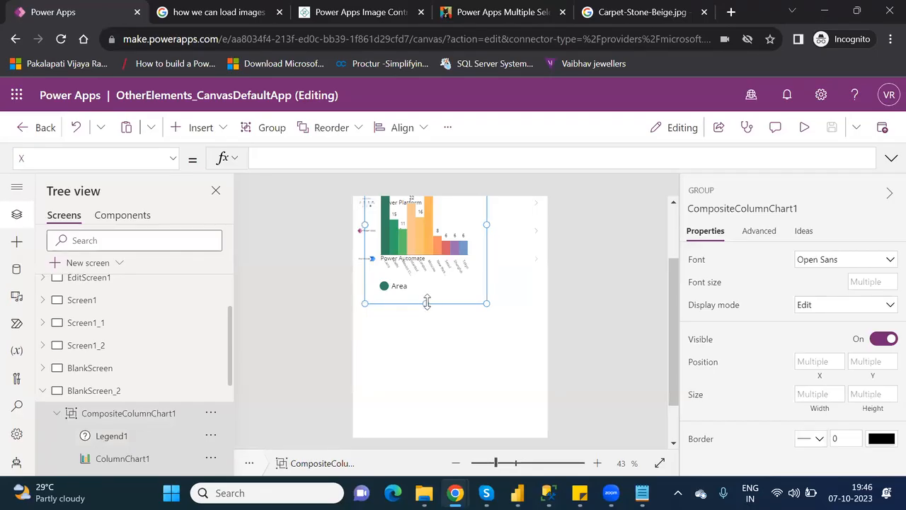
left_click_drag(422, 305, 410, 435)
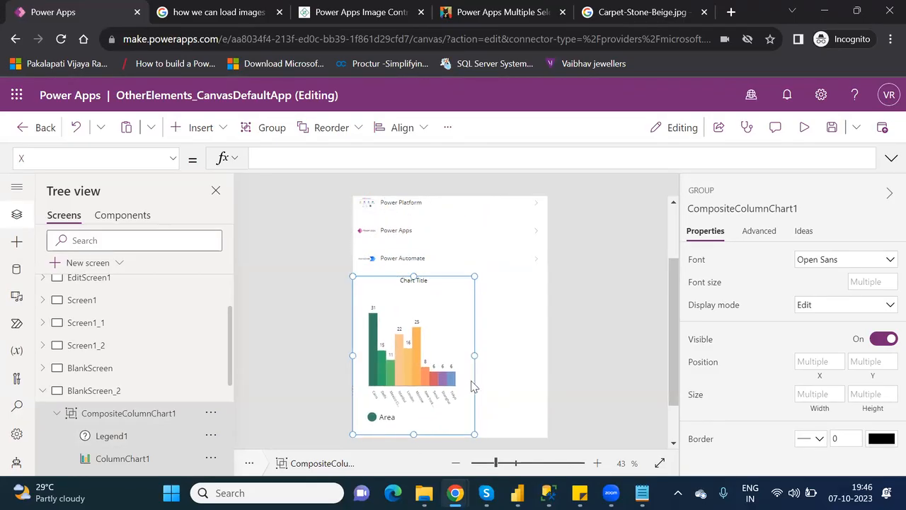
left_click_drag(474, 355, 542, 359)
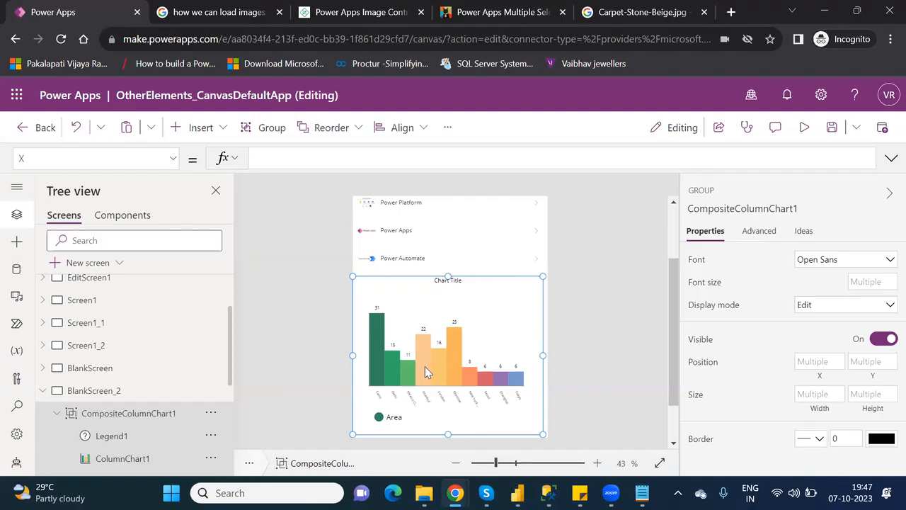
left_click(174, 160)
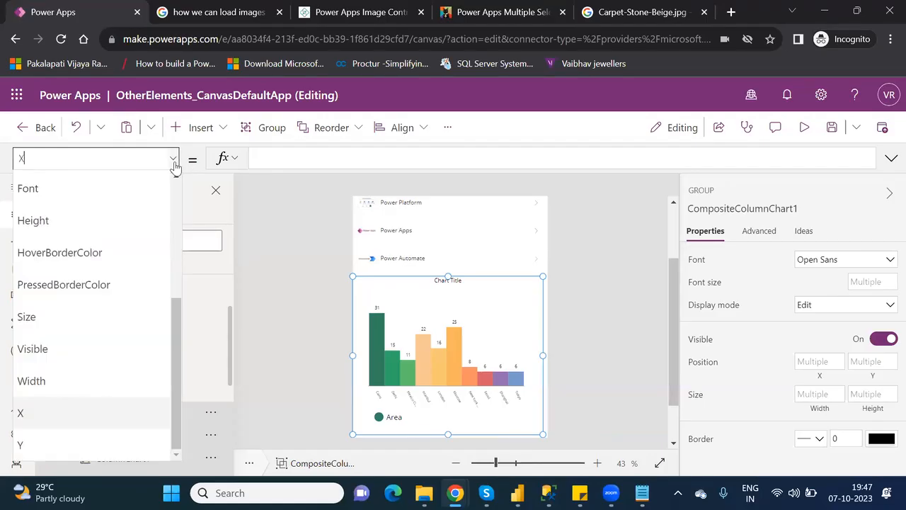
left_click_drag(176, 335, 199, 350)
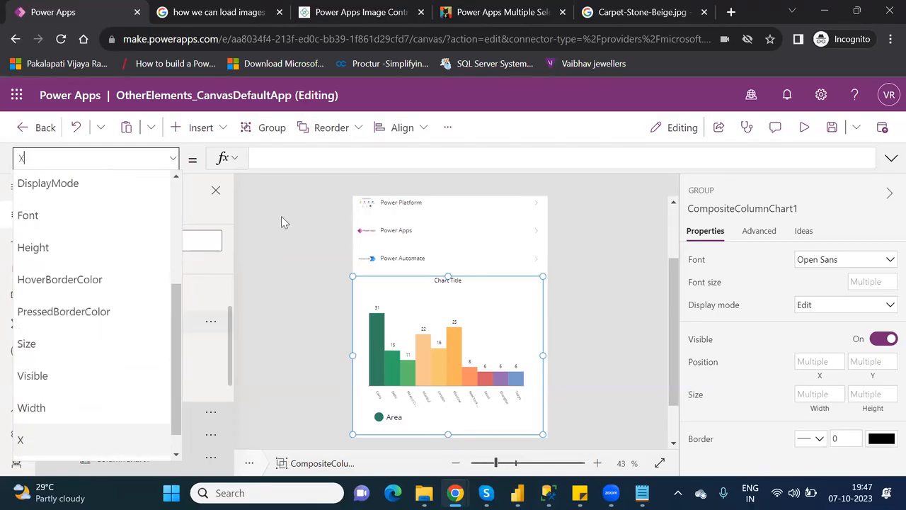
key("Escape")
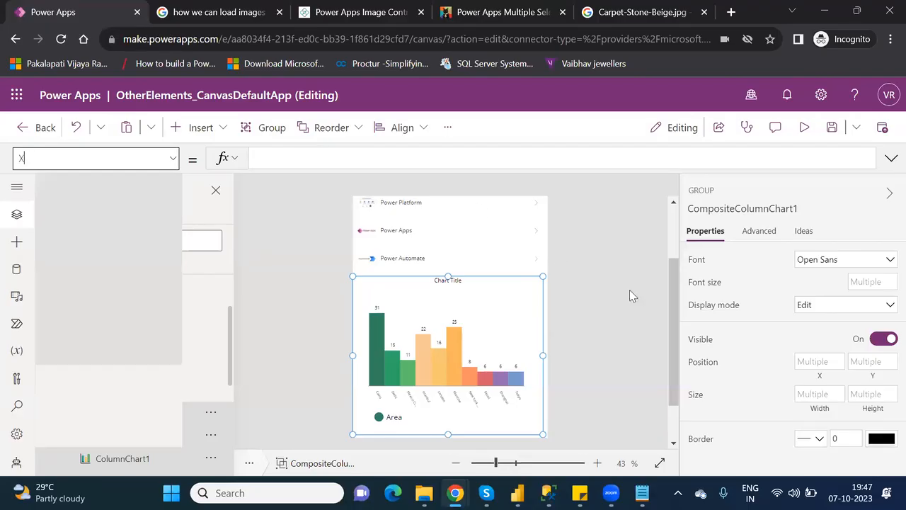
scroll(676, 241, "up", 3)
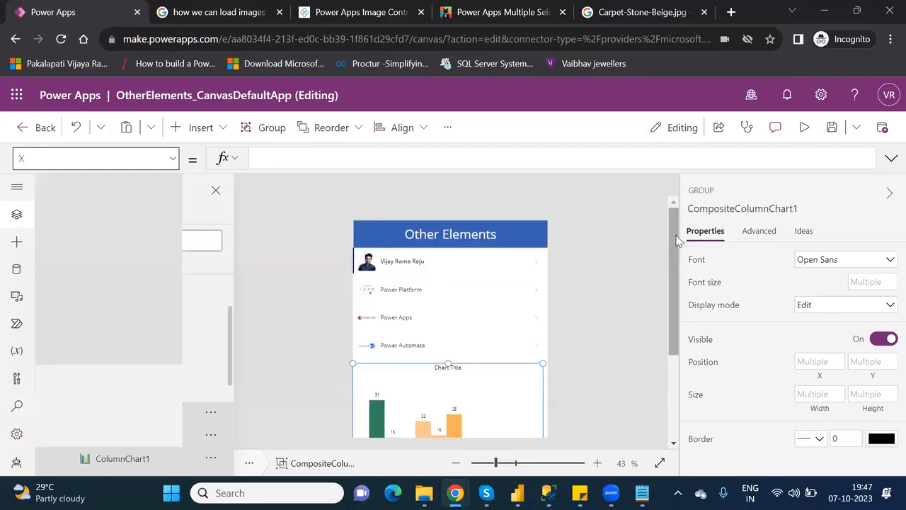
Insert the Data database icon and move it to the header's right end at X 540, Y 13.
left_click(214, 132)
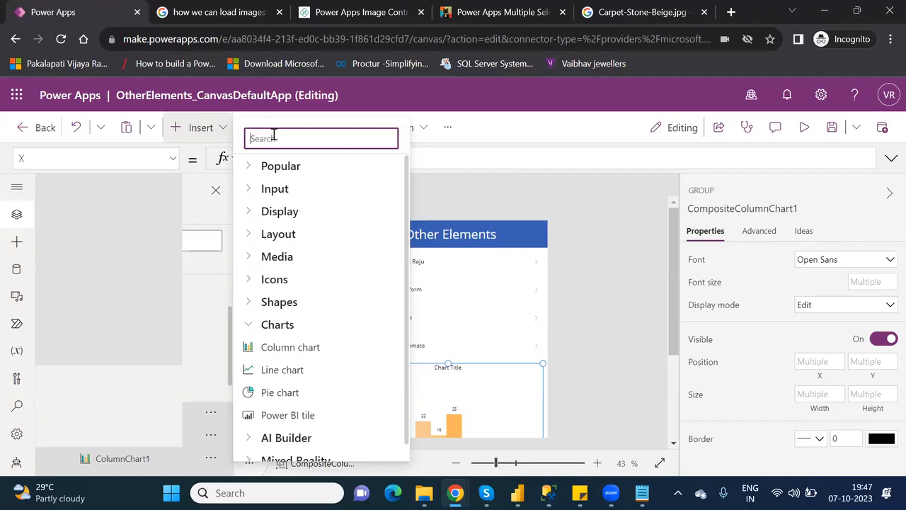
left_click(249, 280)
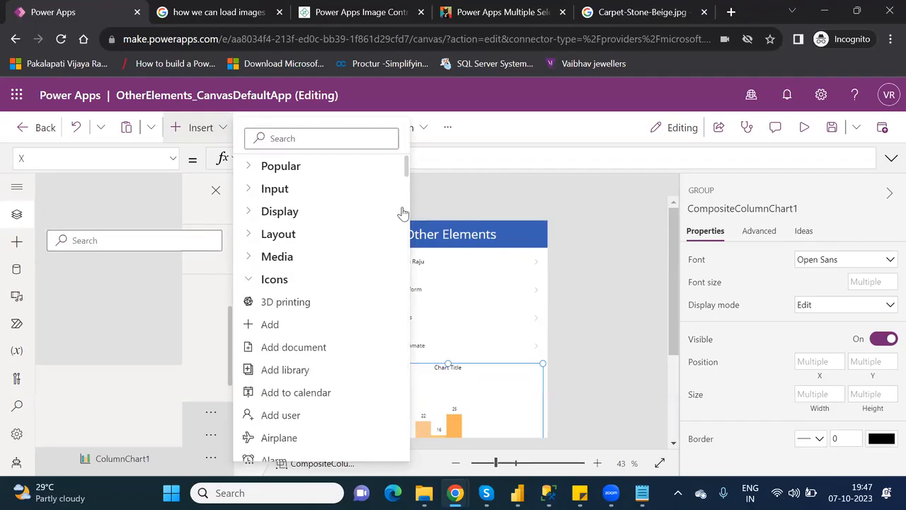
left_click_drag(407, 170, 416, 222)
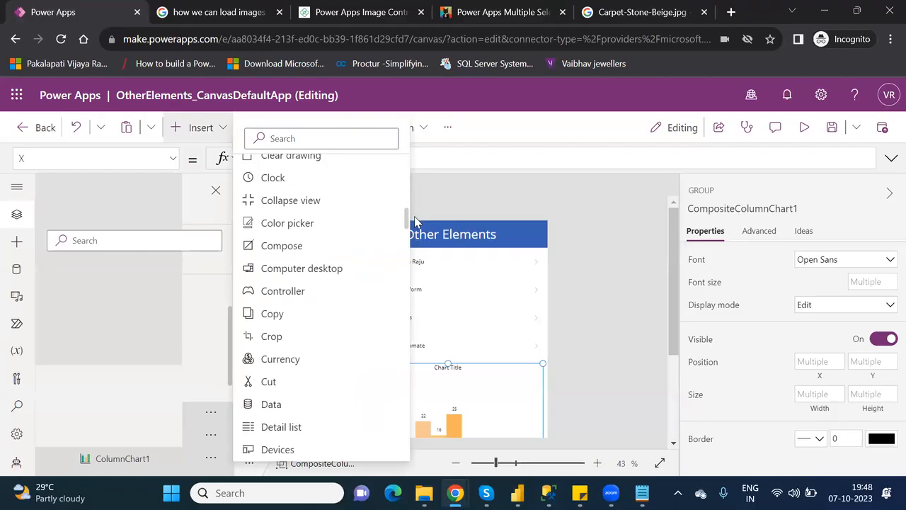
left_click(416, 222)
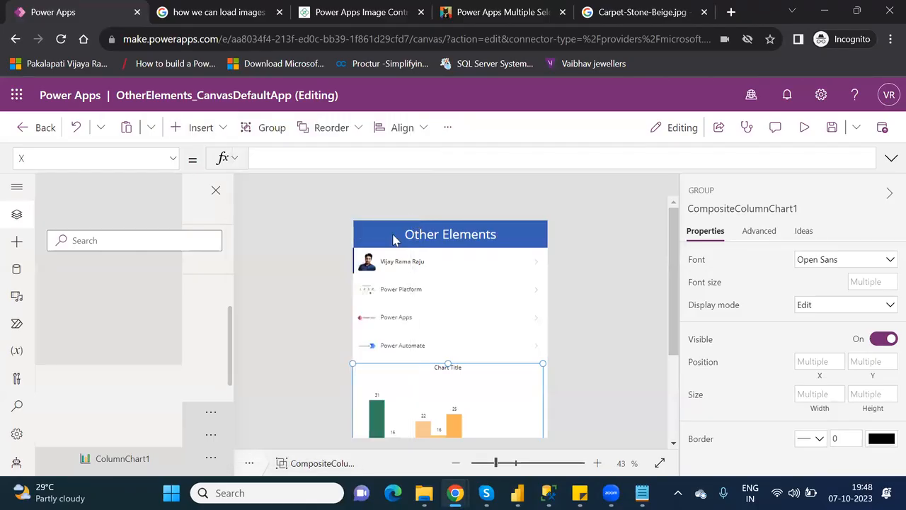
left_click(210, 136)
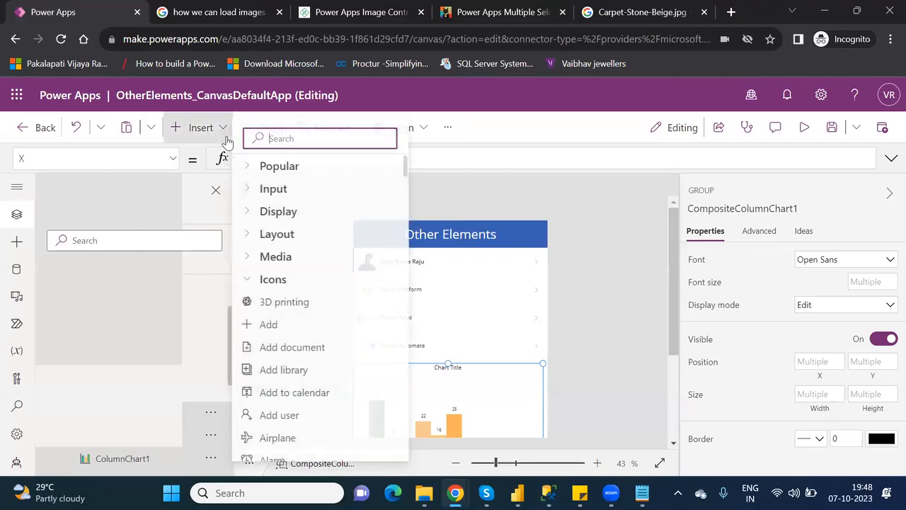
type("data")
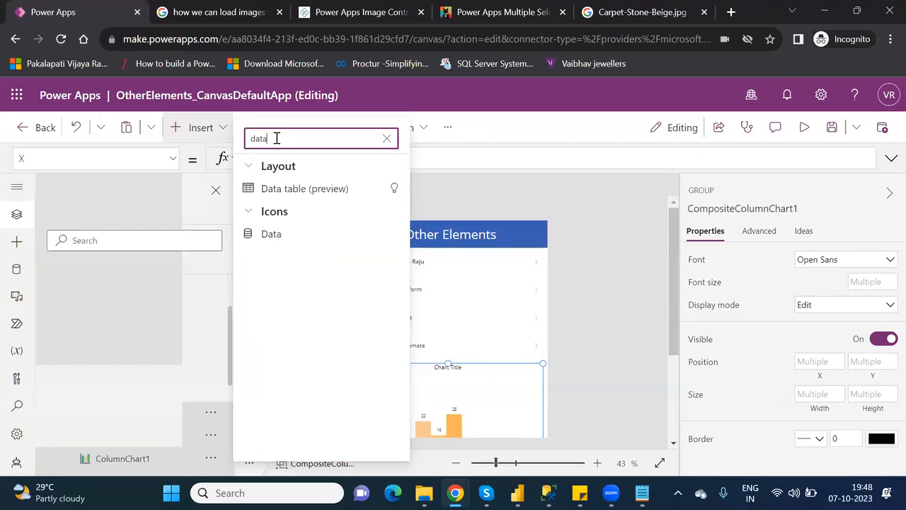
left_click(273, 235)
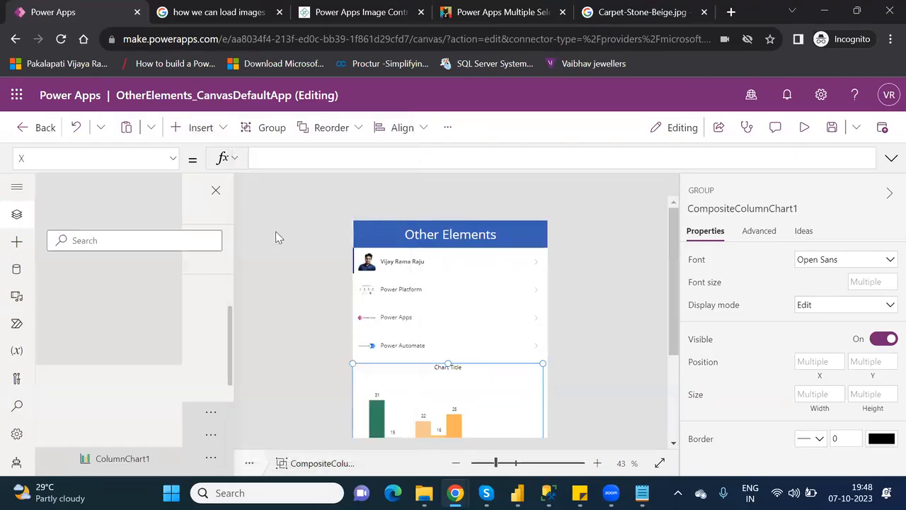
left_click_drag(375, 244, 530, 236)
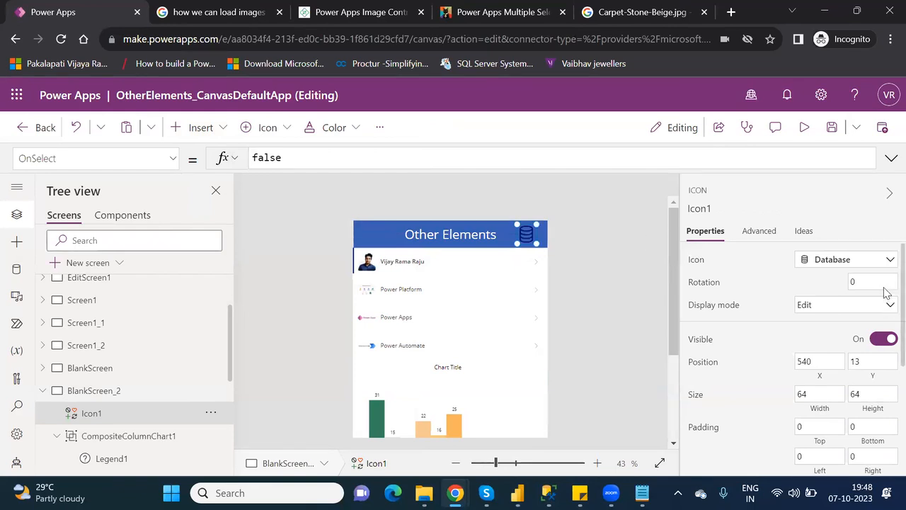
Colour Icon1 white so it stands out on the blue Other Elements header.
scroll(885, 298, "down", 2)
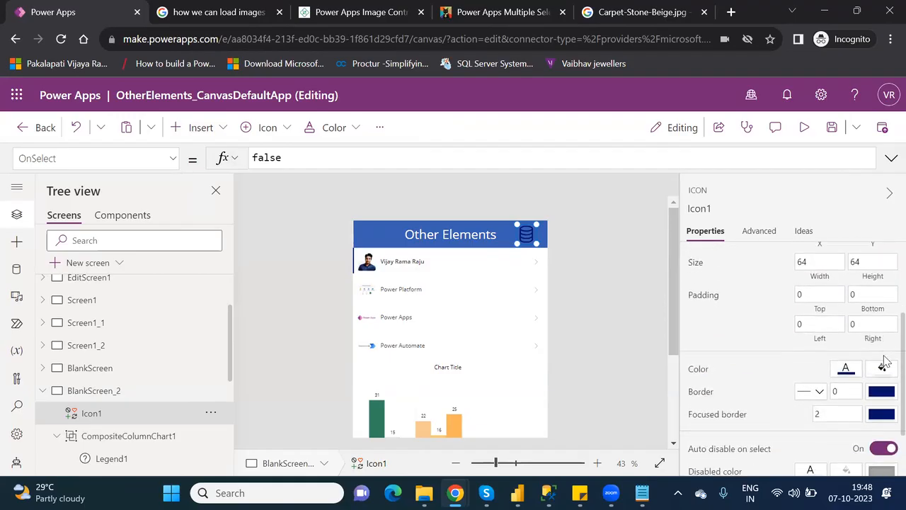
left_click(842, 373)
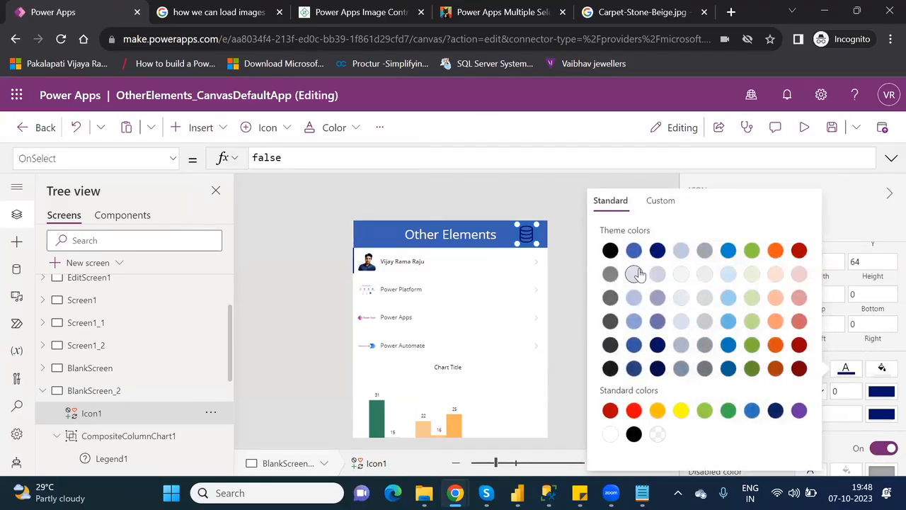
left_click(610, 434)
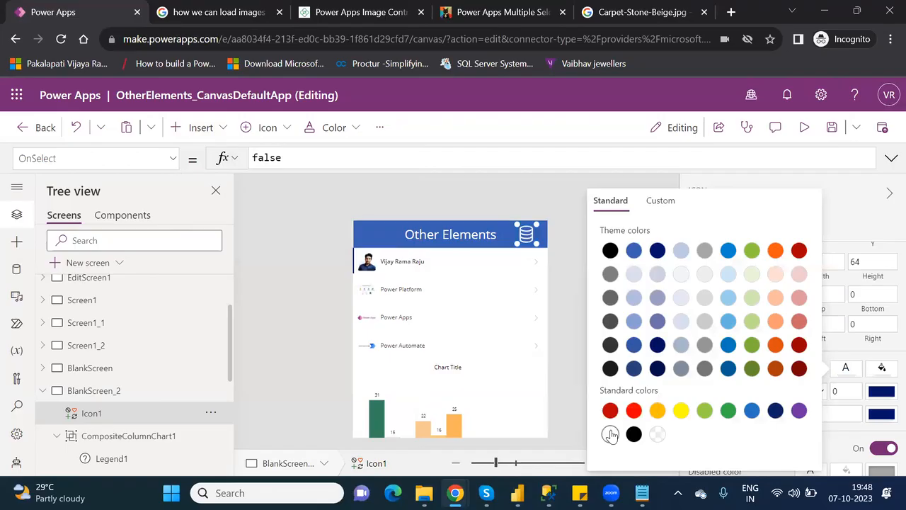
left_click(565, 216)
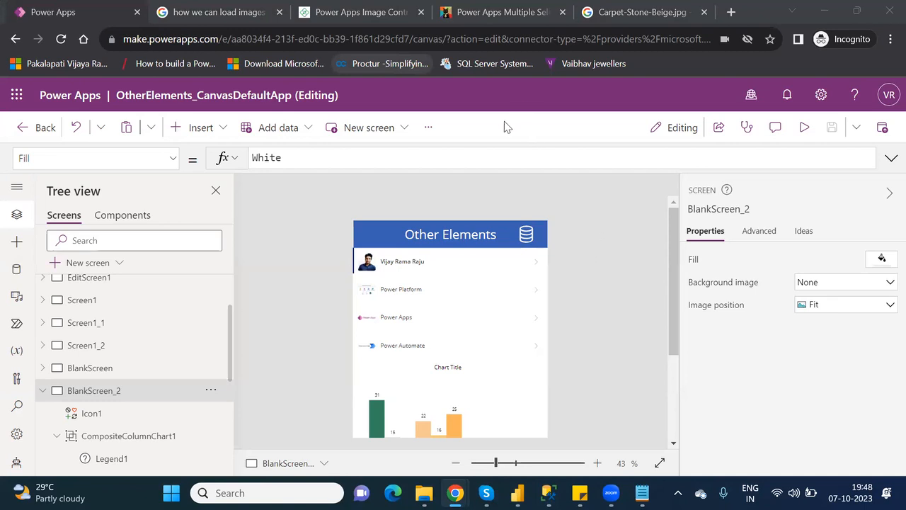
Replace Icon1's OnSelect value false with Collect(CollectionChart,{}).
left_click(524, 233)
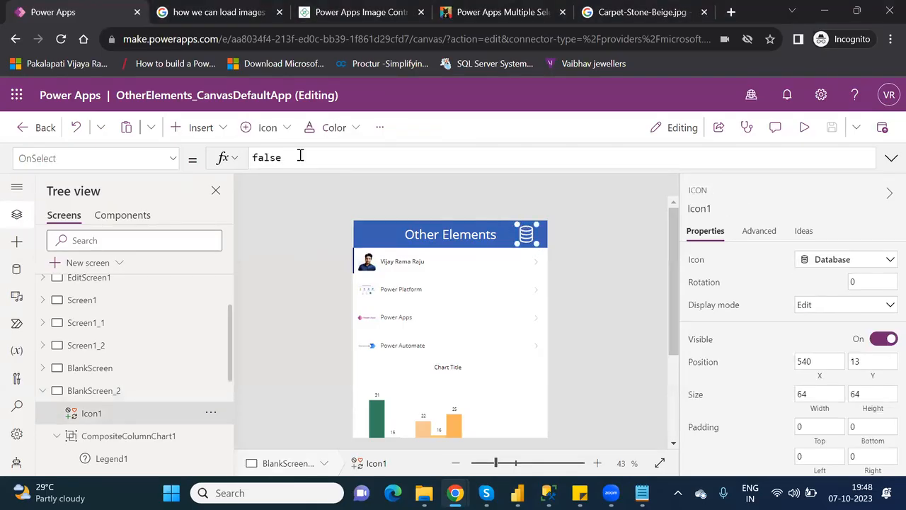
double_click(258, 158)
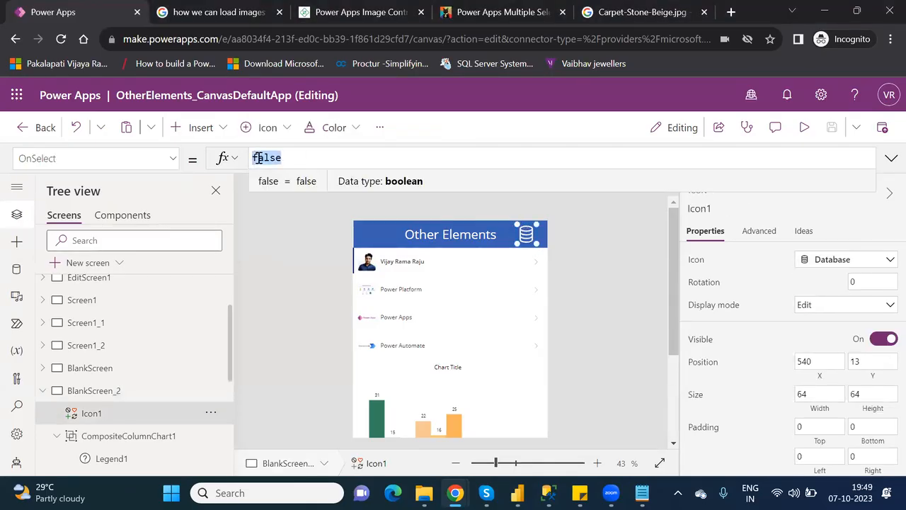
type("Coll")
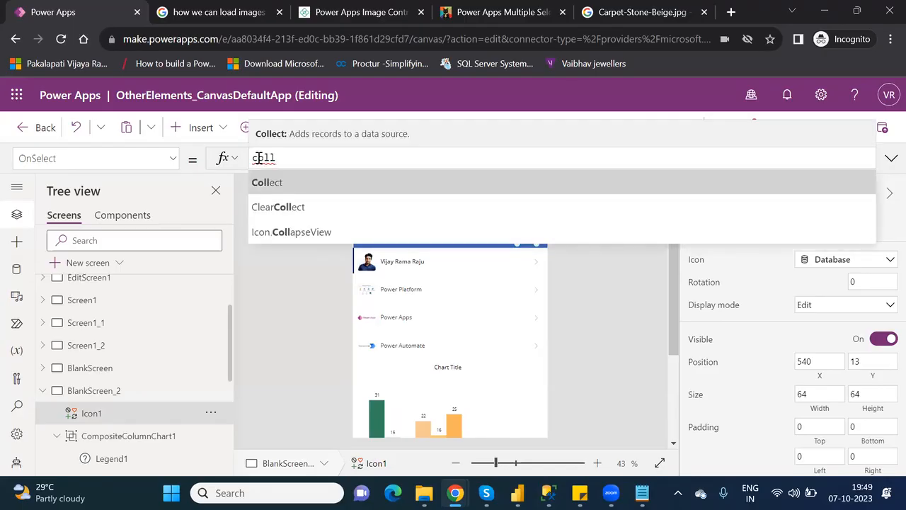
key("Tab")
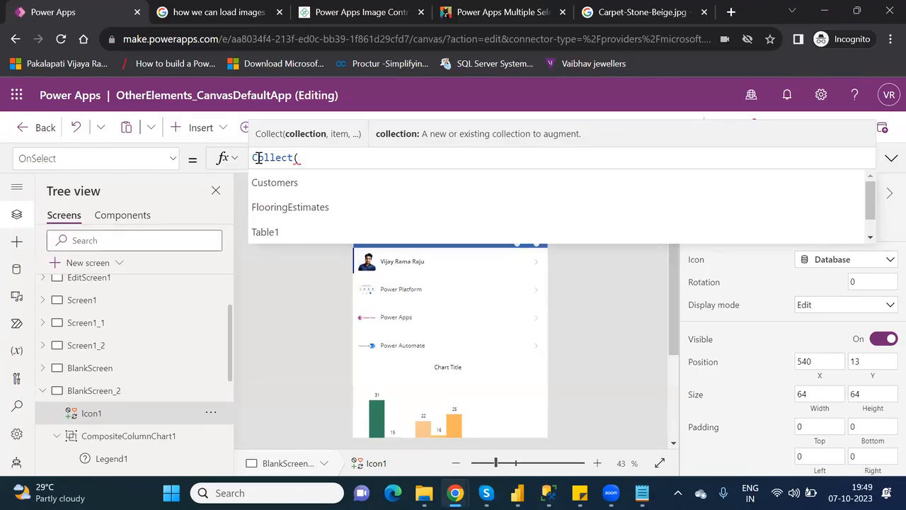
type("CC")
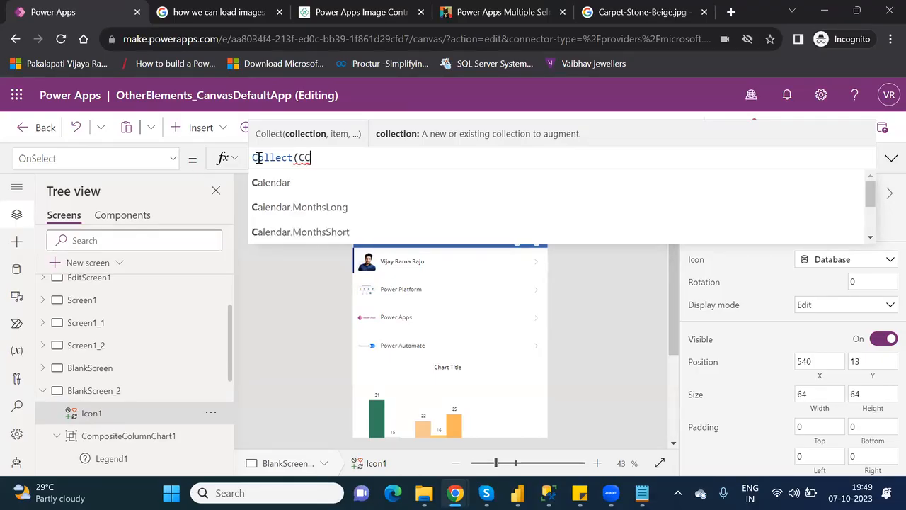
type("ahrt")
key("BackSpace")
key("BackSpace")
key("BackSpace")
key("BackSpace")
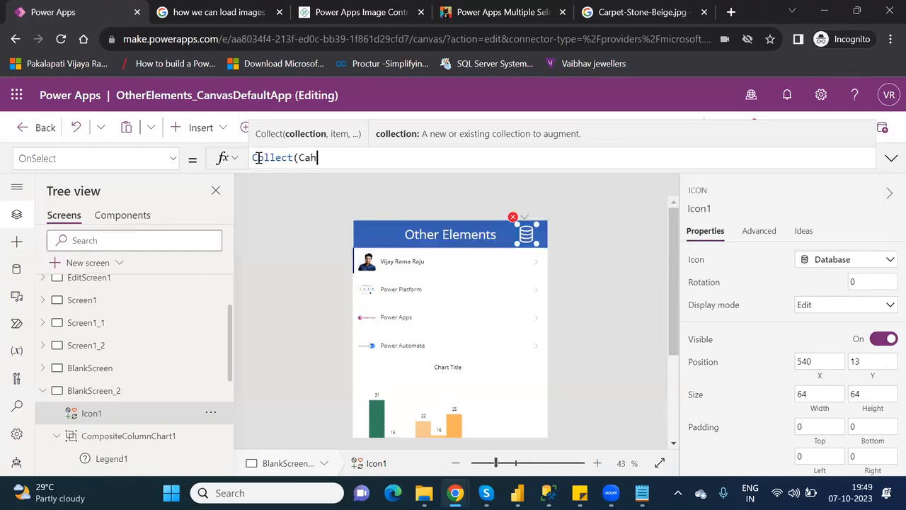
type("Olle")
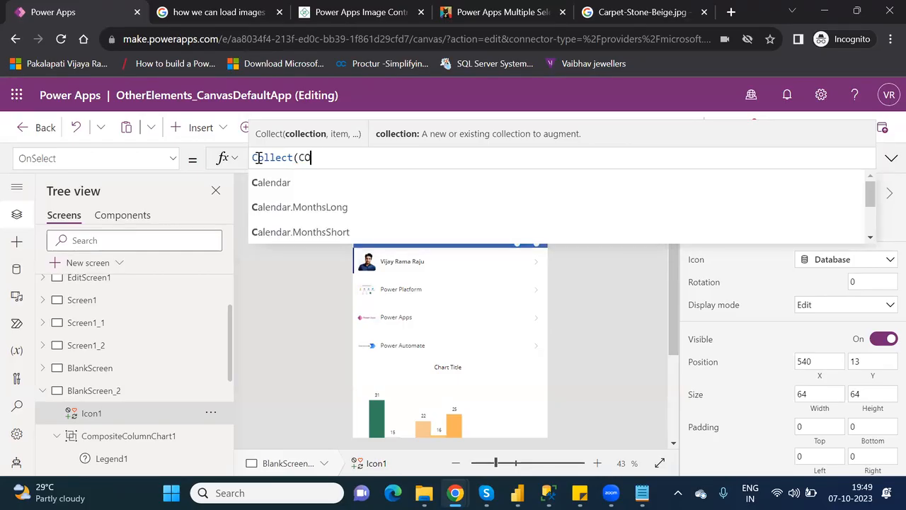
key("BackSpace")
key("BackSpace")
key("BackSpace")
key("BackSpace")
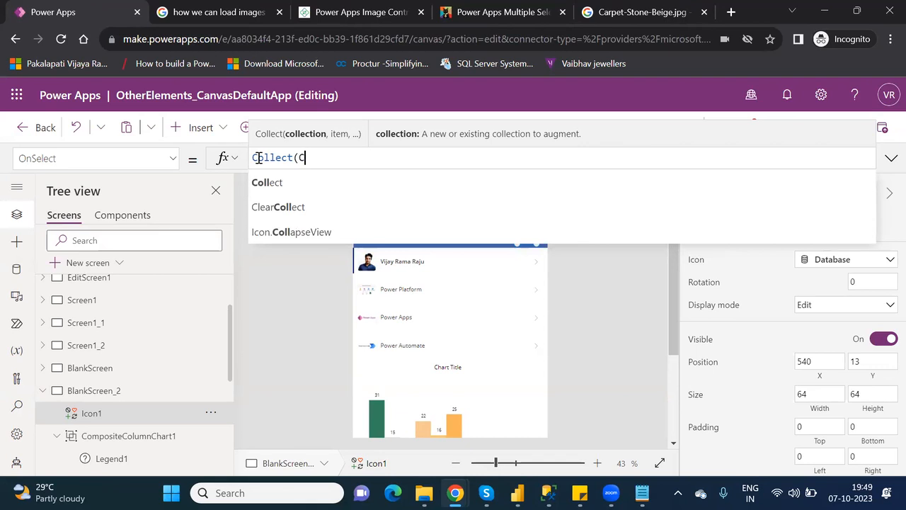
type("ollec")
type("tio")
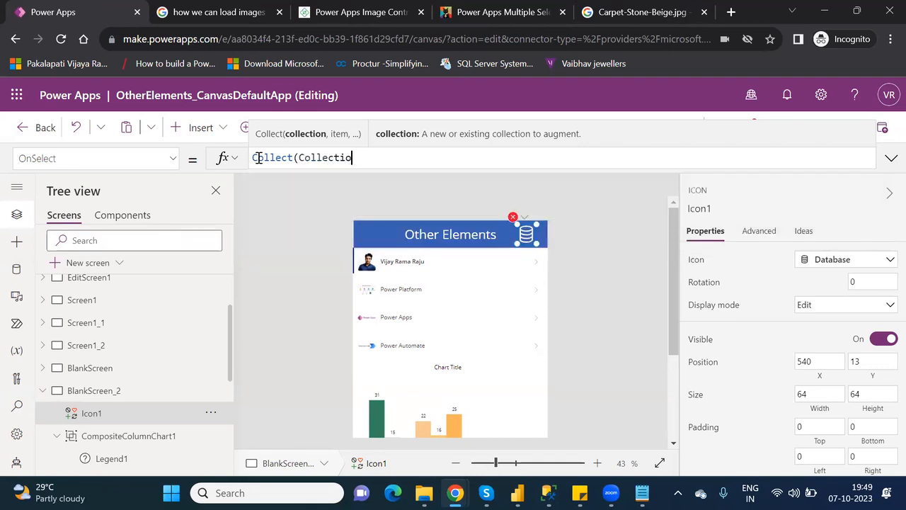
type("nChart")
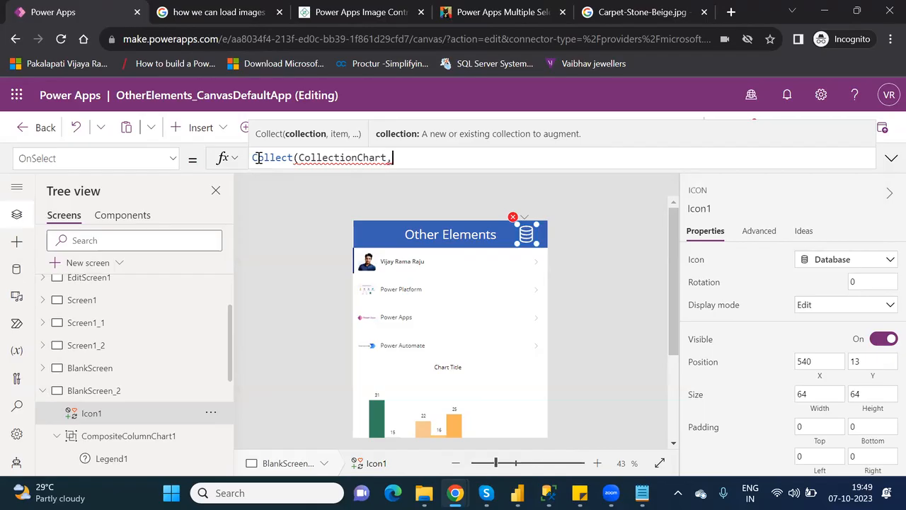
type(",")
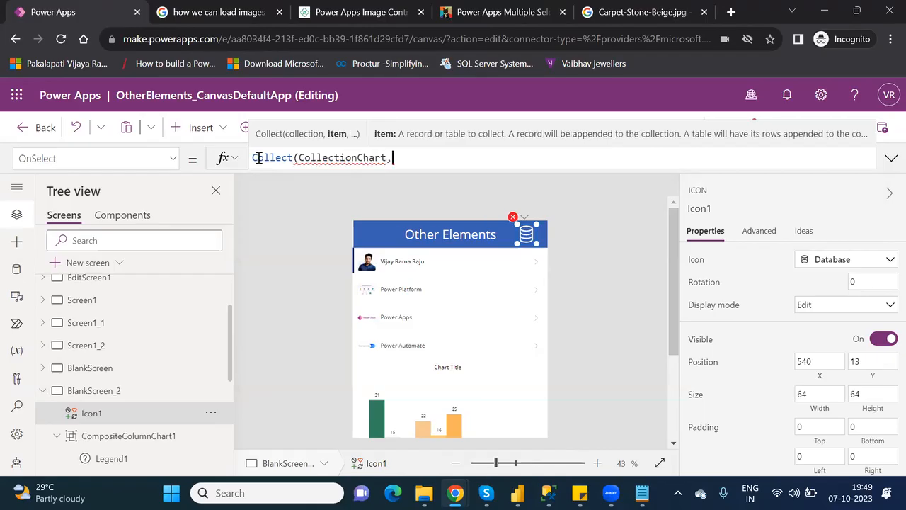
type("{}")
key("Left")
Shorten the collection name to CoChart, without quotation marks.
left_click(358, 158)
key("BackSpace")
key("BackSpace")
key("BackSpace")
key("BackSpace")
key("BackSpace")
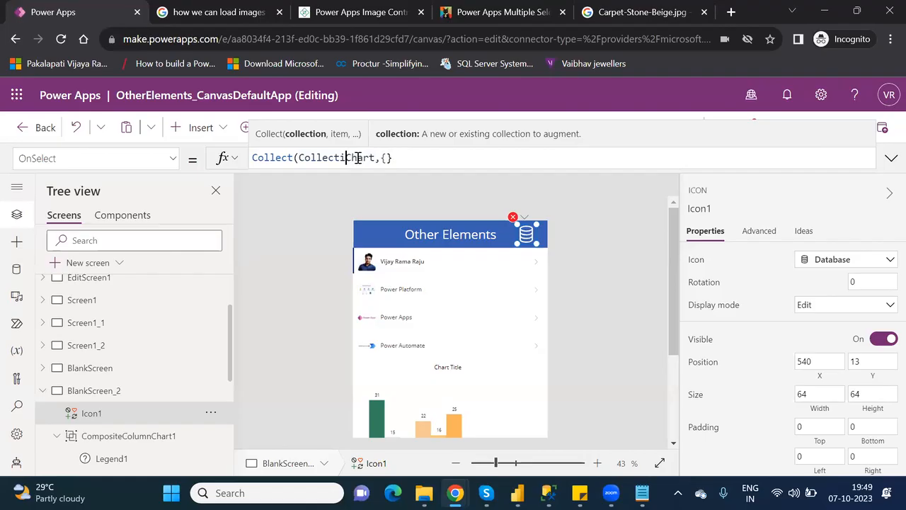
key("BackSpace")
key("BackSpace")
key("BackSpace")
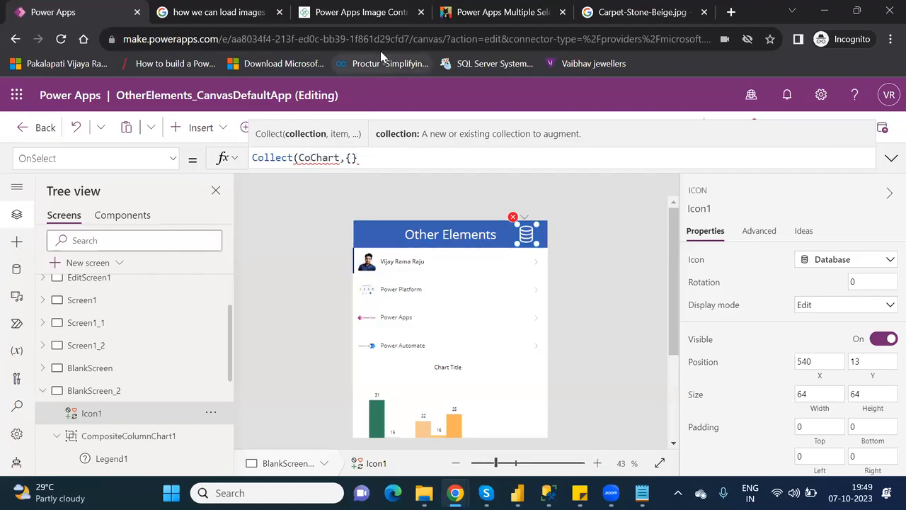
left_click(301, 157)
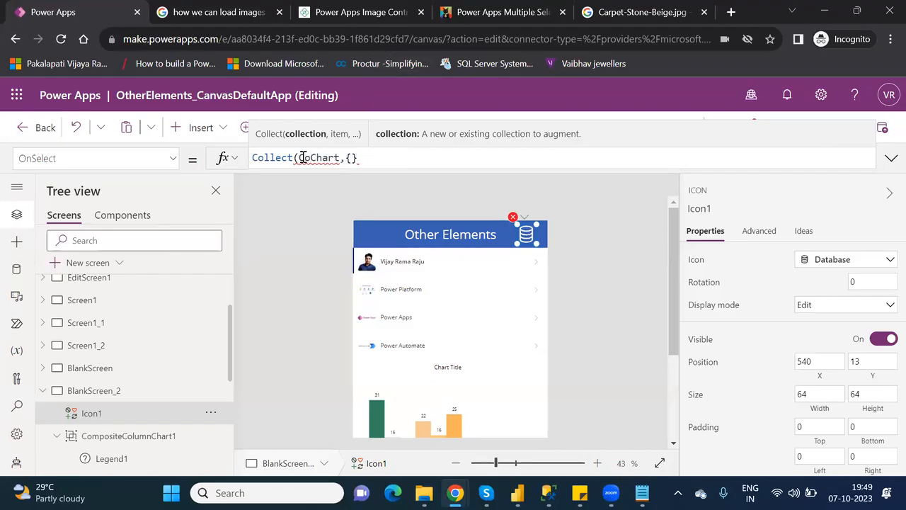
type("'")
key("Right")
key("Right")
key("Right")
key("Right")
key("Right")
key("Right")
key("Right")
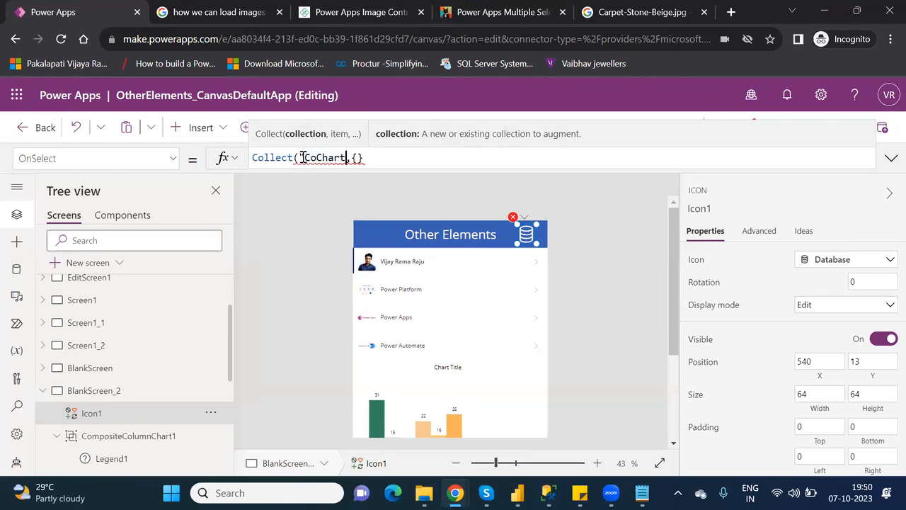
type("\"")
left_click(303, 157)
key("BackSpace")
key("Left")
key("Left")
key("Left")
key("Left")
key("Left")
key("Left")
key("Left")
key("BackSpace")
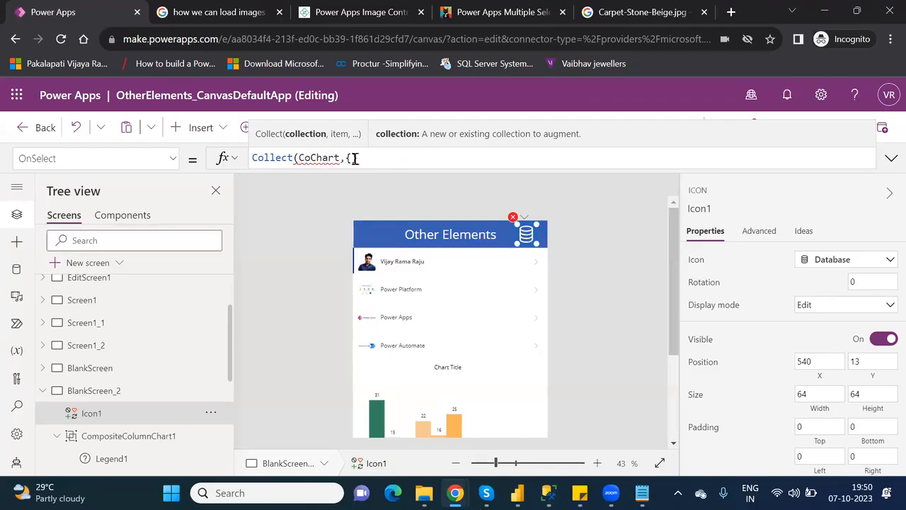
Fill in the first record as {Id:1,Sales:2000}.
left_click(352, 158)
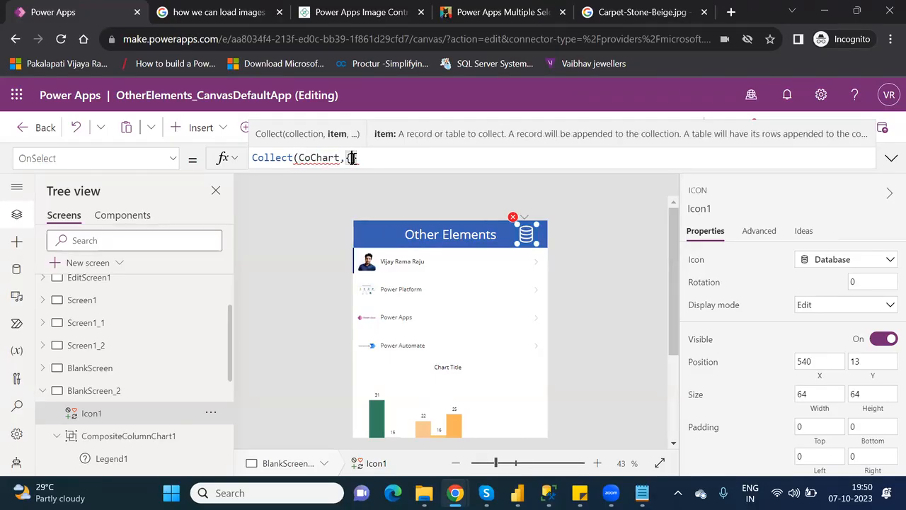
type("d\"")
key("BackSpace")
type(":")
type("1")
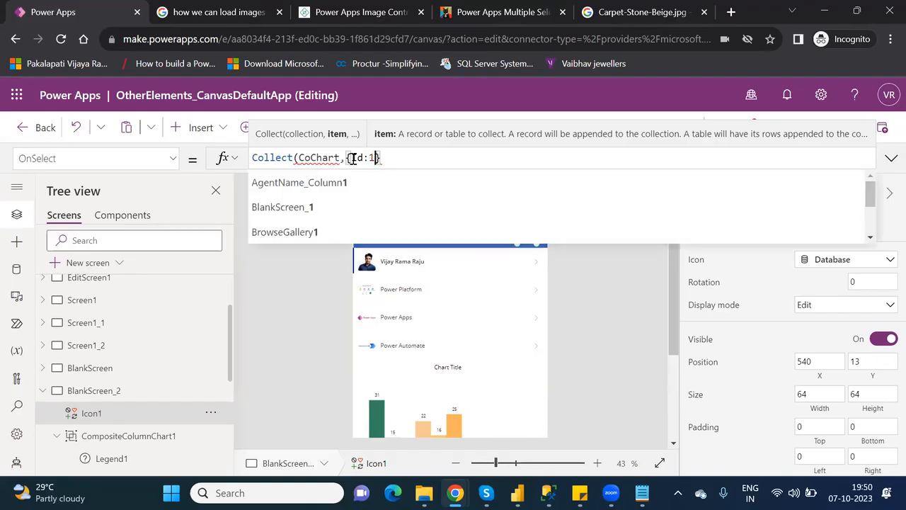
type(",")
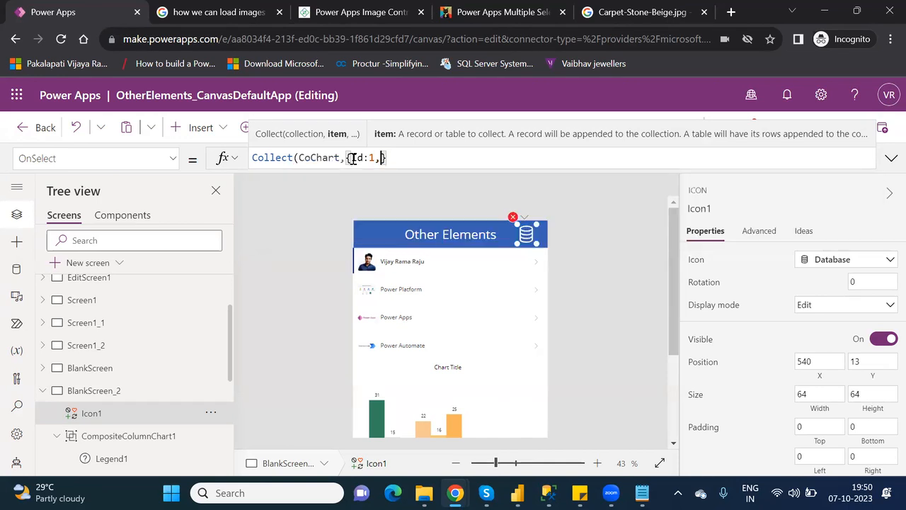
type("Sales:")
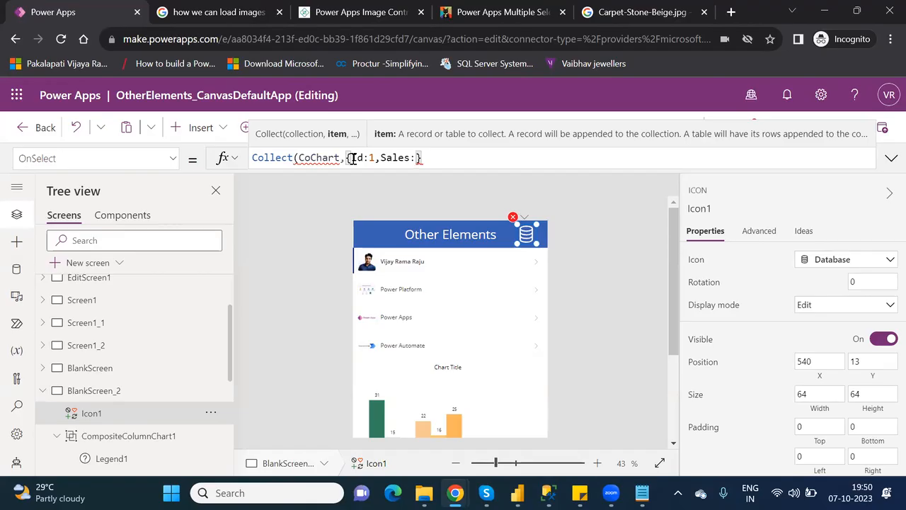
type("2000},")
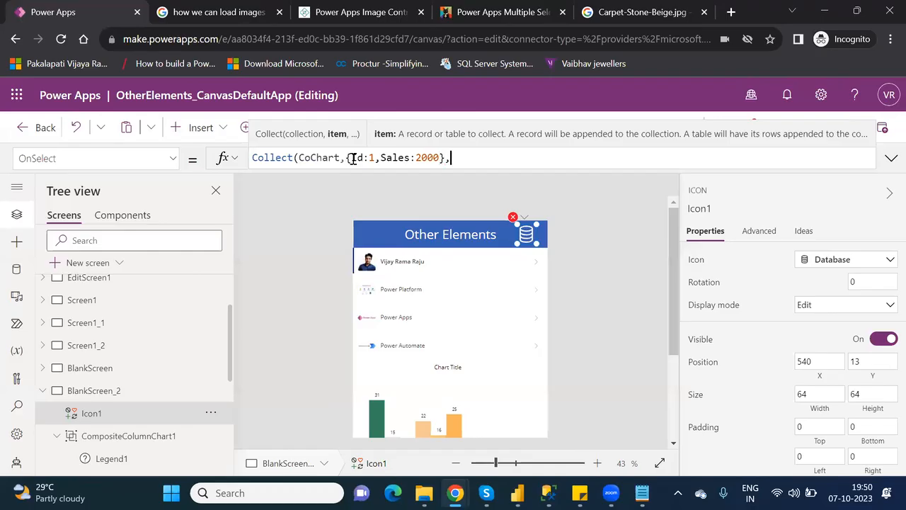
Duplicate the first record and change the copy to Id 2, Sales 3000.
left_click_drag(455, 158, 346, 160)
key("ctrl+c")
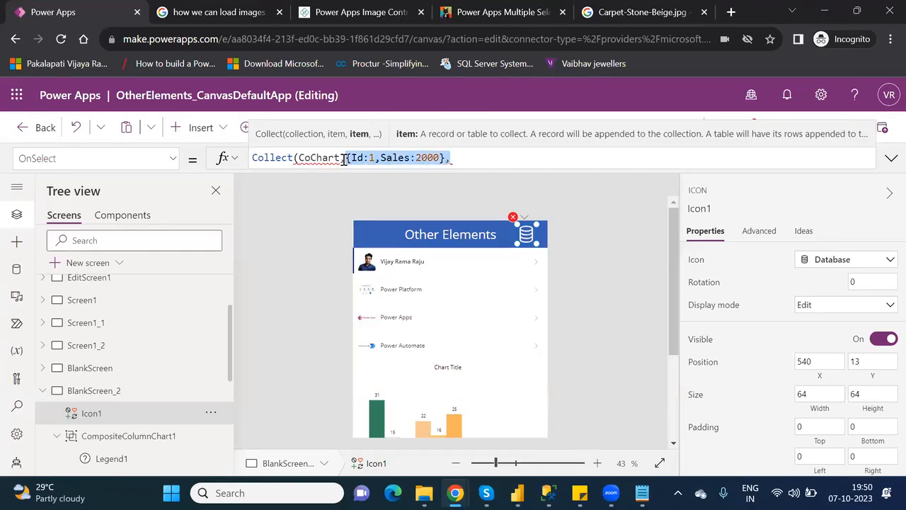
left_click(479, 160)
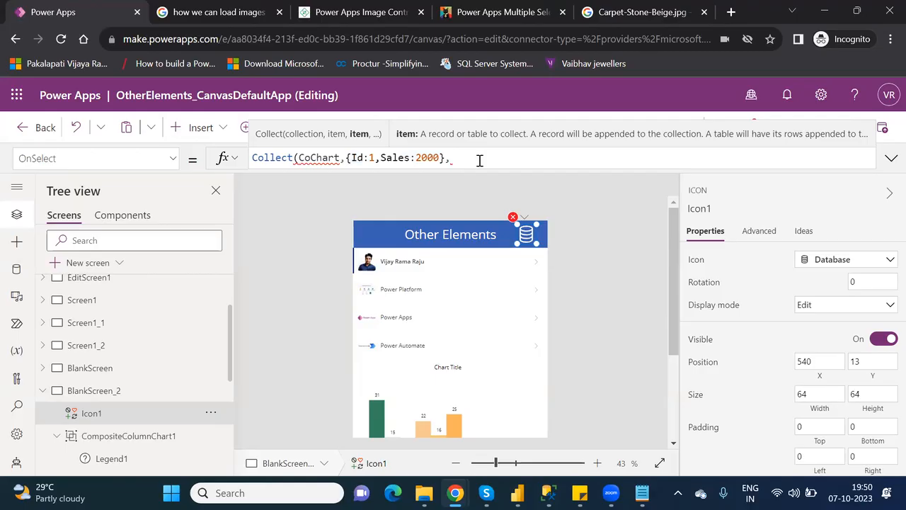
key("ctrl+v")
left_click(480, 160)
key("BackSpace")
type("2")
left_click(526, 158)
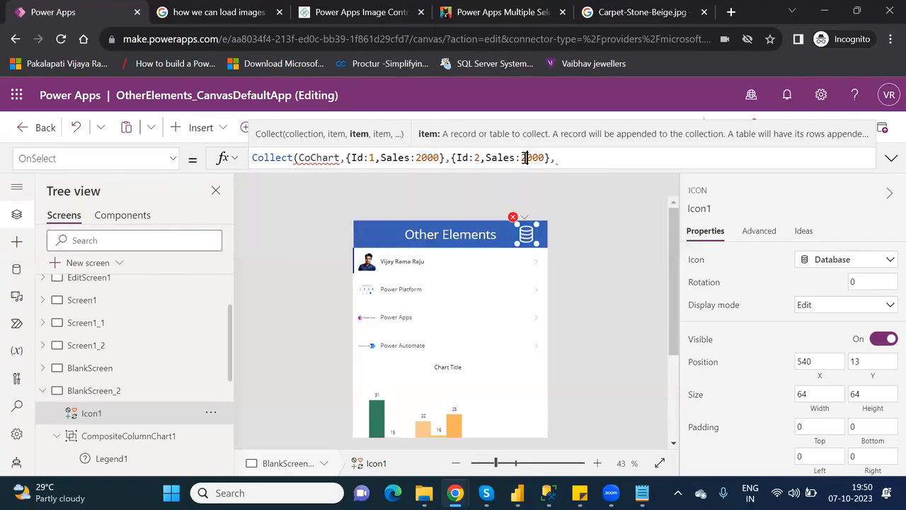
key("BackSpace")
type("3")
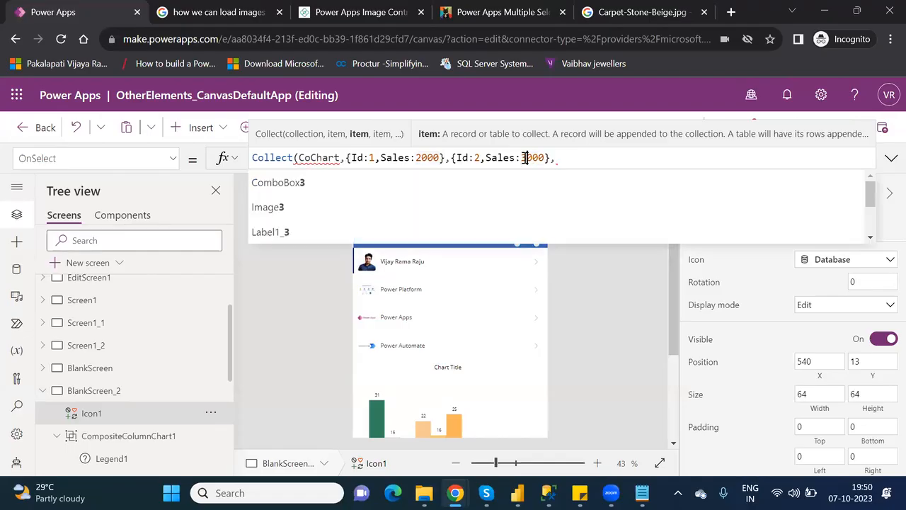
Add a third record with Id 3, Sales 5000 and close the Collect formula.
left_click(570, 157)
key("ctrl+v")
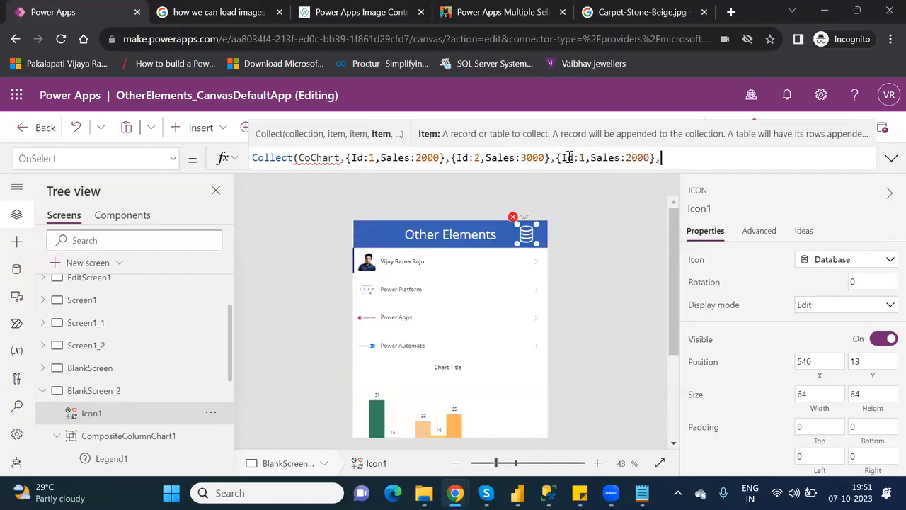
left_click(581, 158)
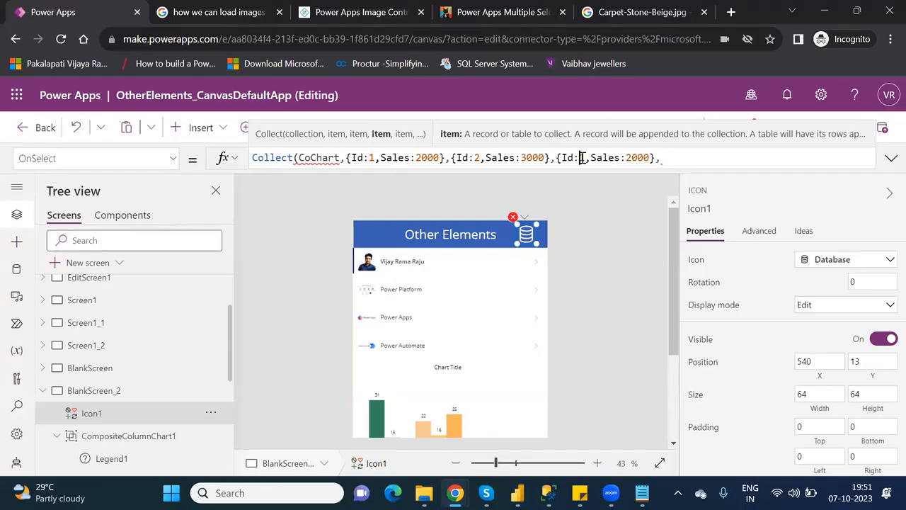
key("BackSpace")
type("3")
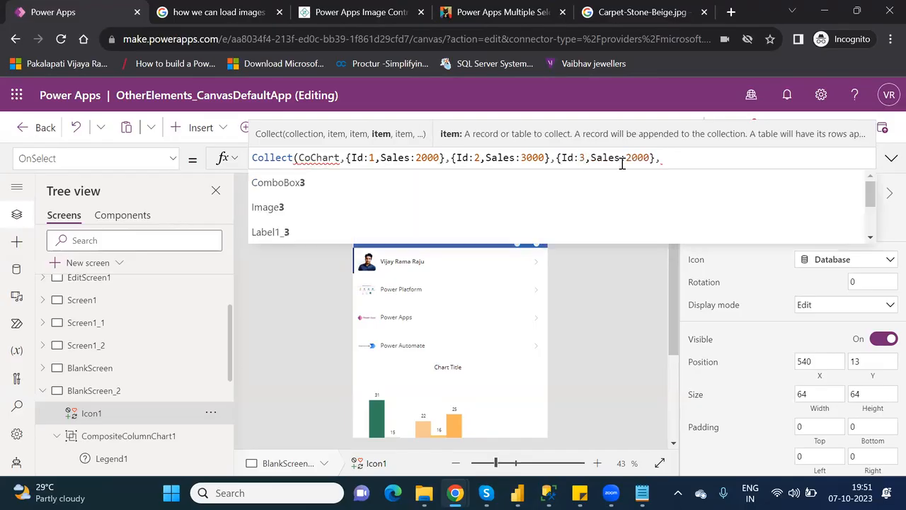
double_click(642, 158)
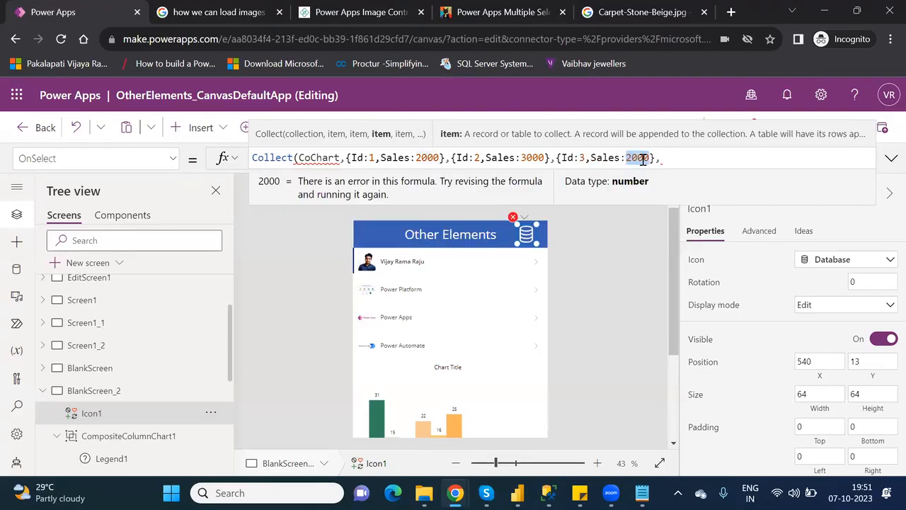
type("5000")
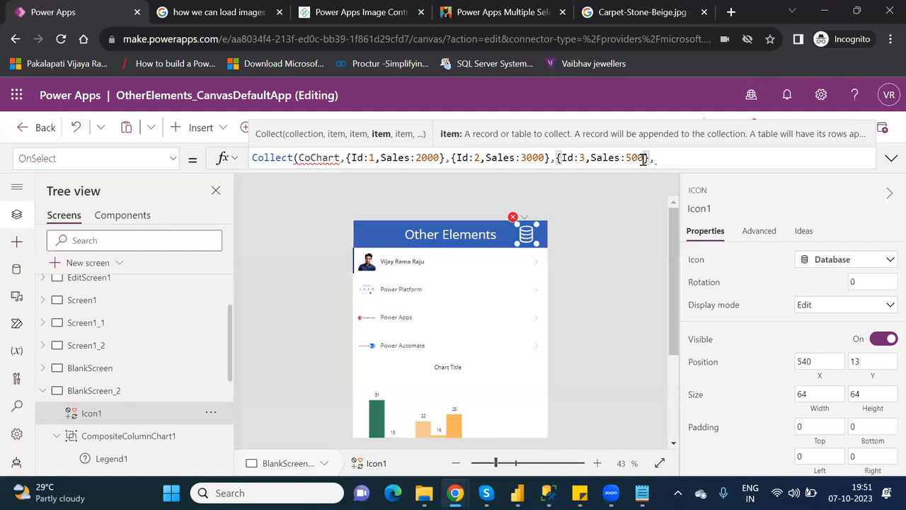
key("Right")
key("Delete")
type(")")
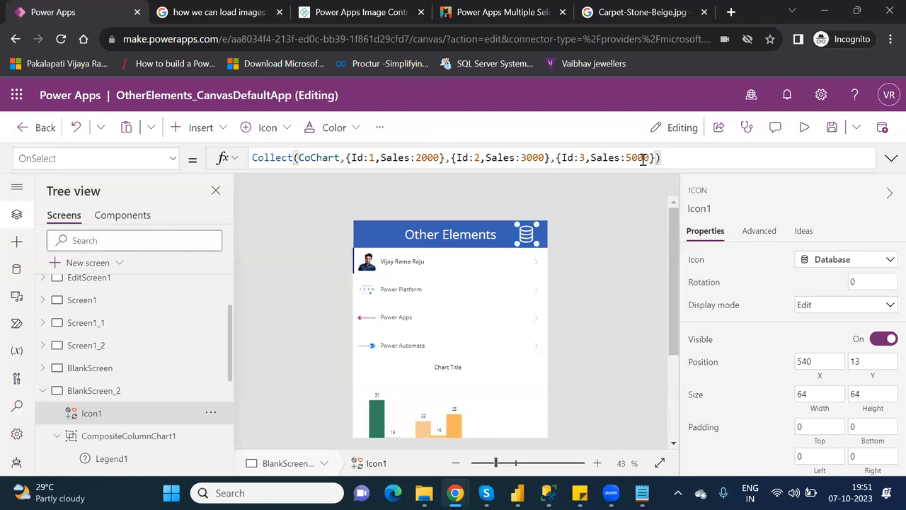
Reselect the database icon and highlight the CoChart name in its formula.
left_click(630, 259)
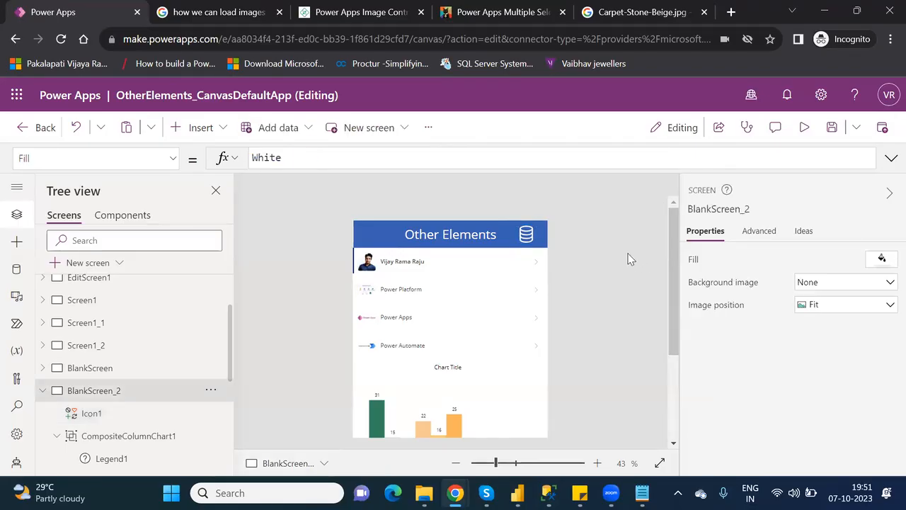
left_click(530, 235)
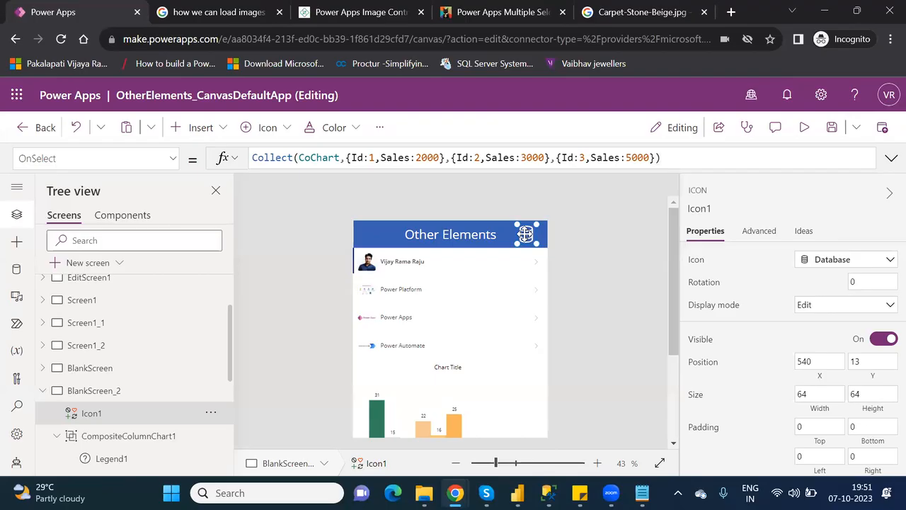
left_click_drag(672, 323, 677, 374)
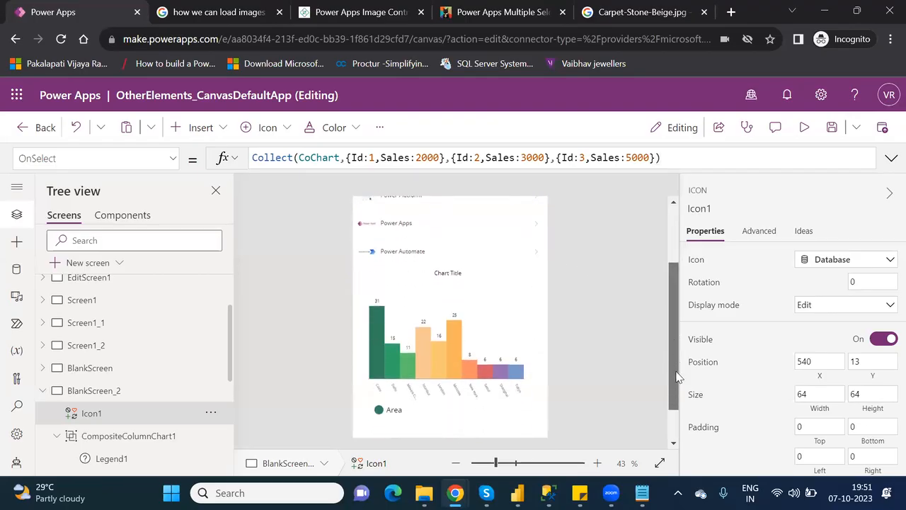
left_click(425, 323)
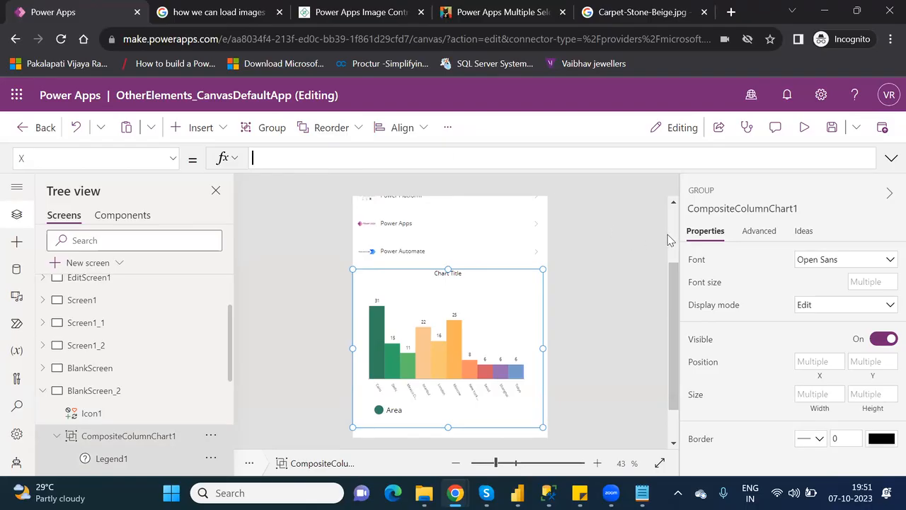
scroll(671, 241, "up", 3)
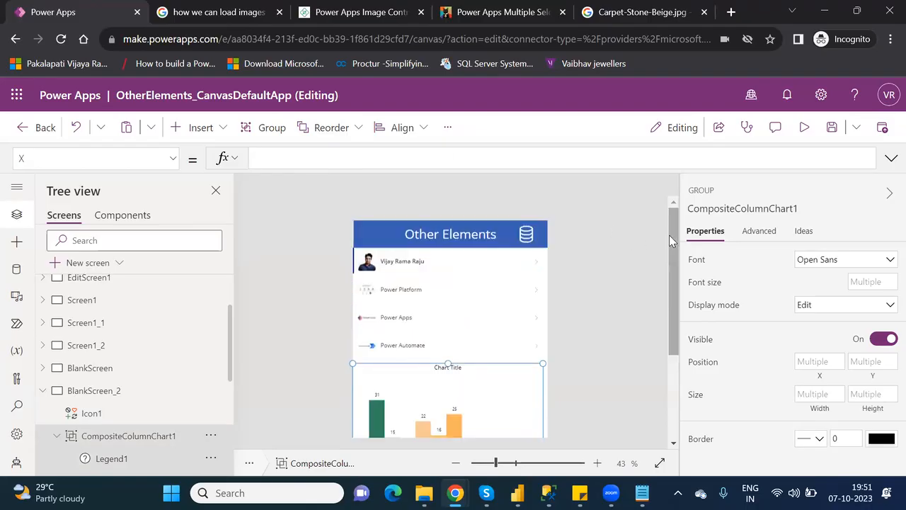
left_click(520, 234)
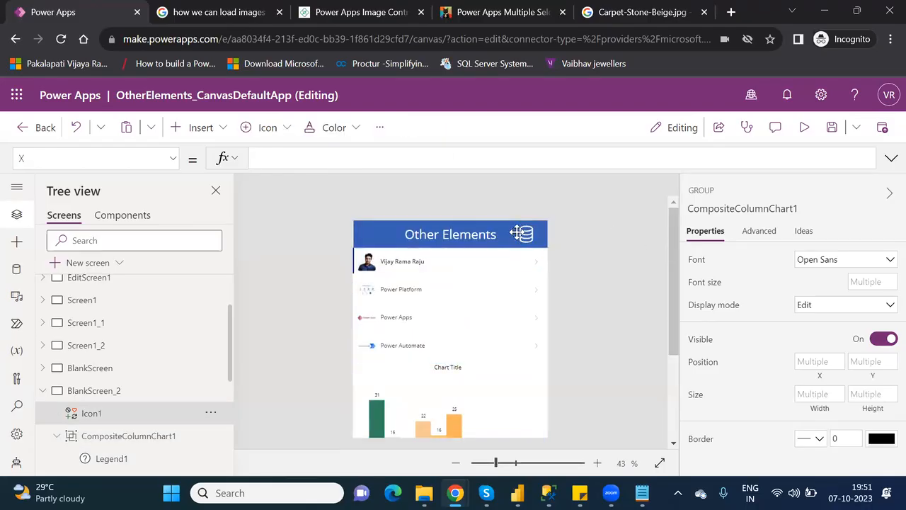
double_click(325, 156)
key("ctrl+c")
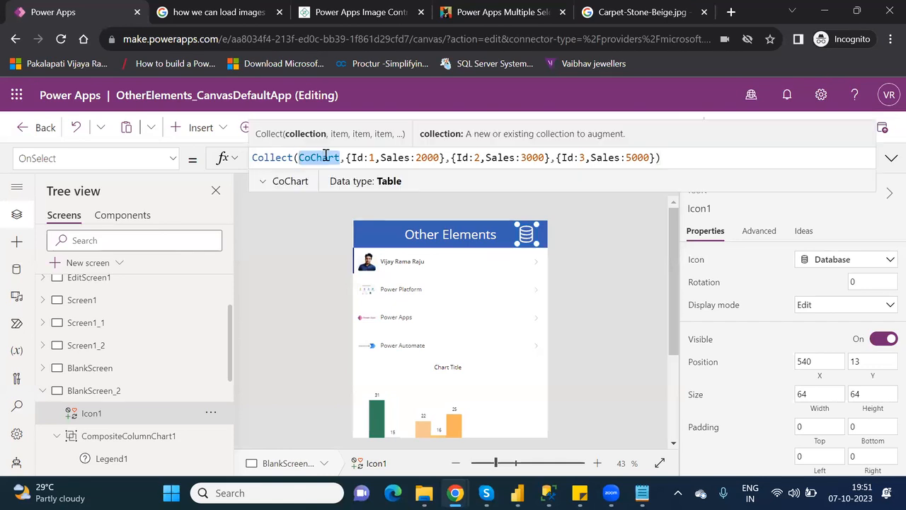
Paste CoChart into the chart group's formula, then undo the invalid position formula.
left_click(467, 394)
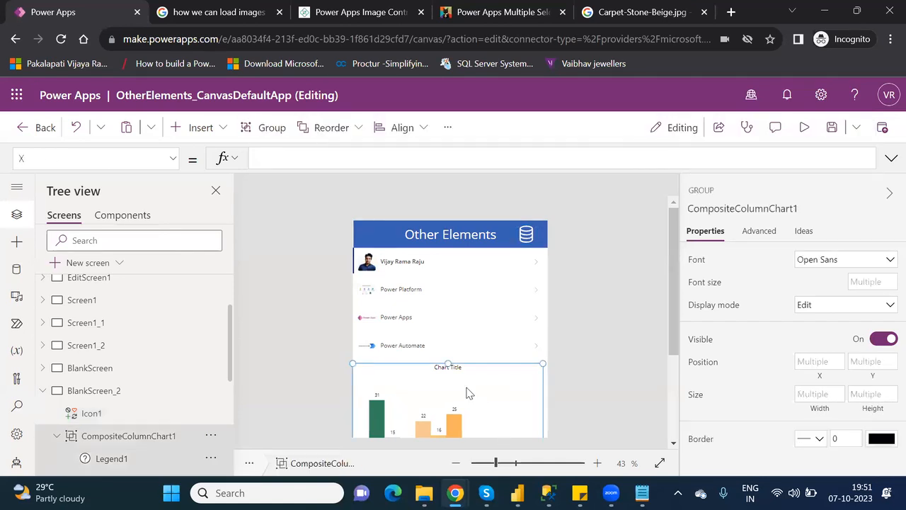
left_click(267, 156)
key("ctrl+v")
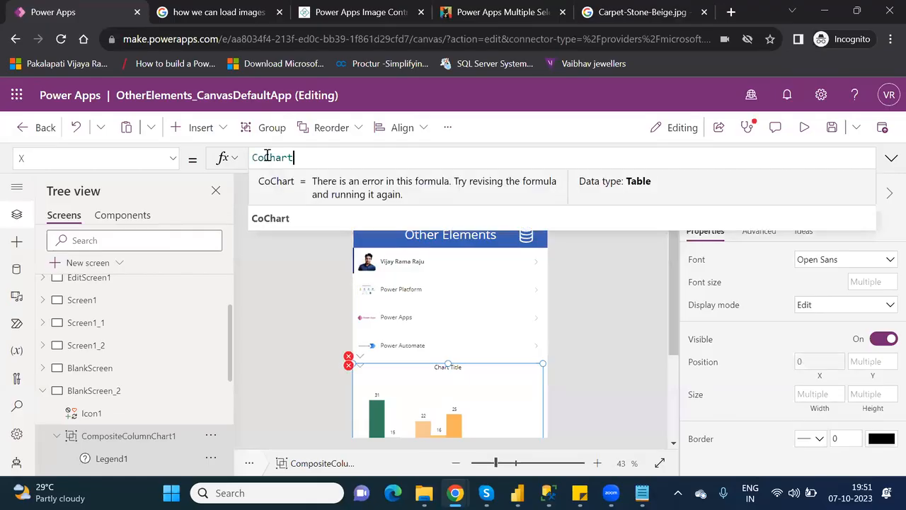
left_click(281, 220)
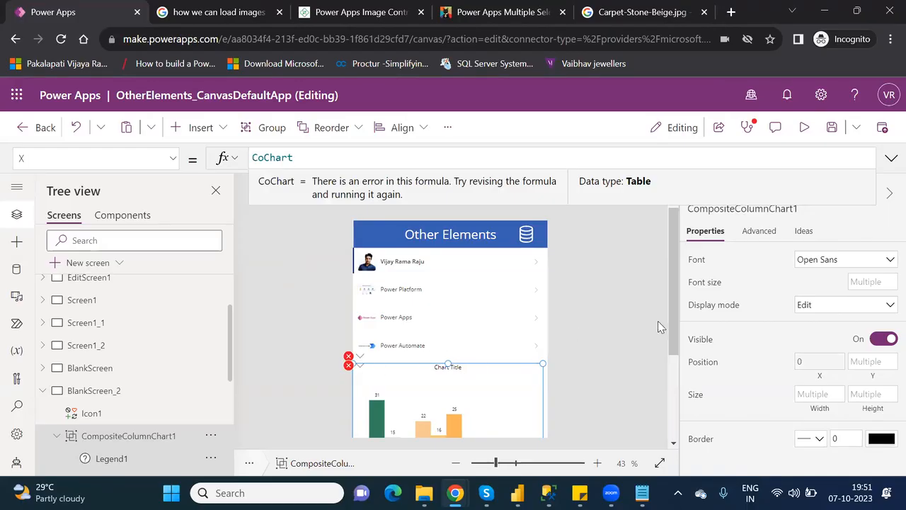
scroll(682, 395, "down", 1)
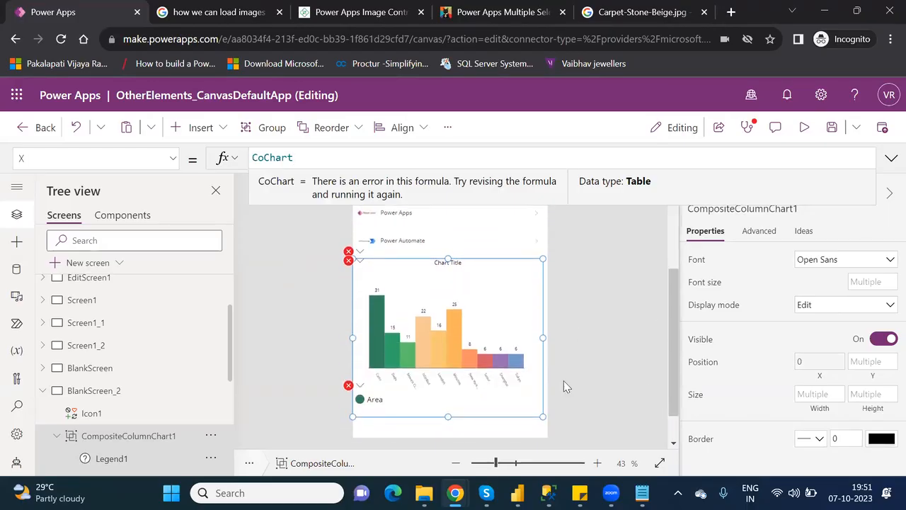
left_click(468, 375)
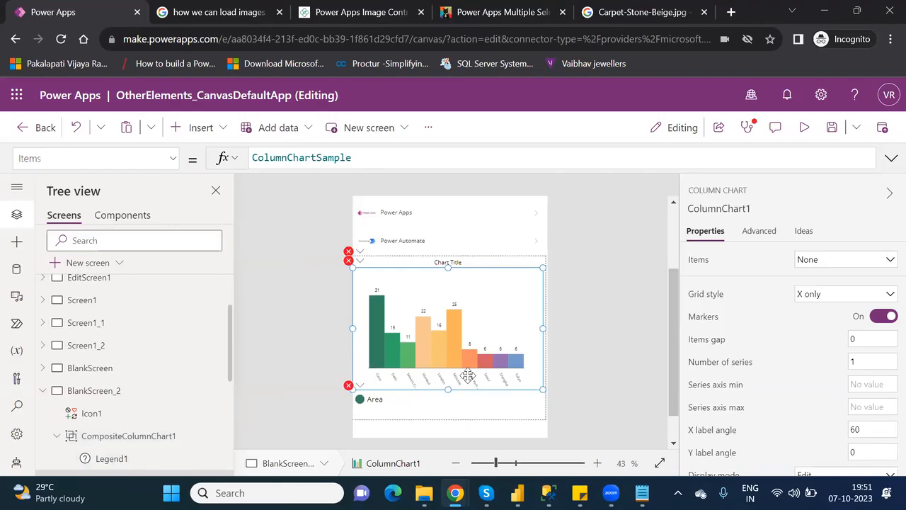
left_click(294, 295)
key("ctrl+a")
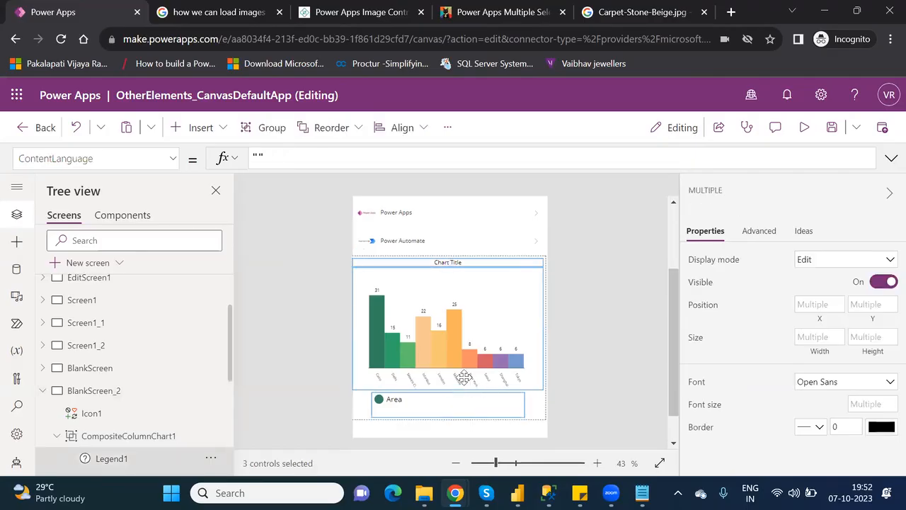
Select the inner ColumnChart1 and show its Items formula.
left_click(591, 337)
left_click(420, 320)
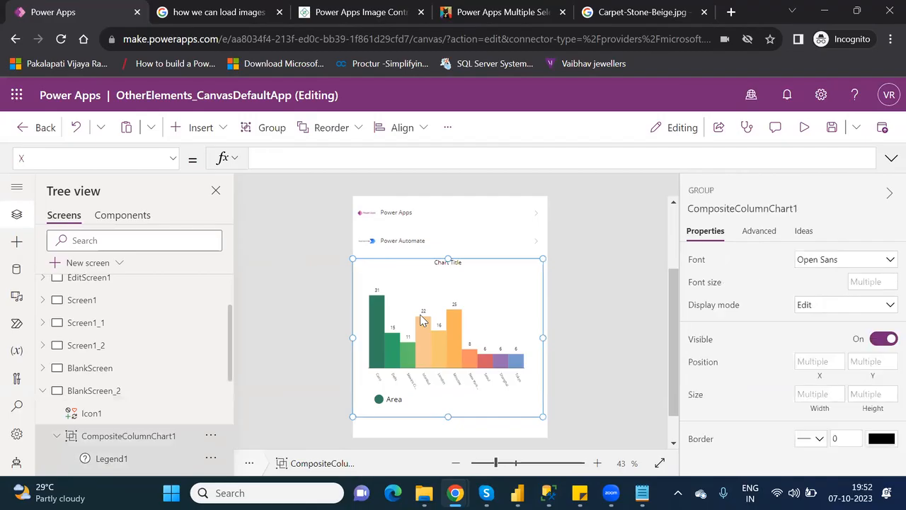
left_click(421, 316)
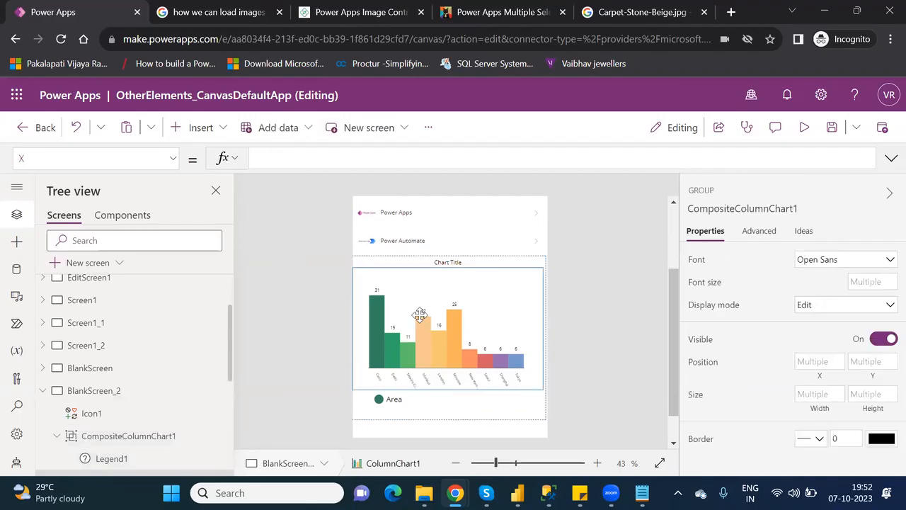
left_click(175, 157)
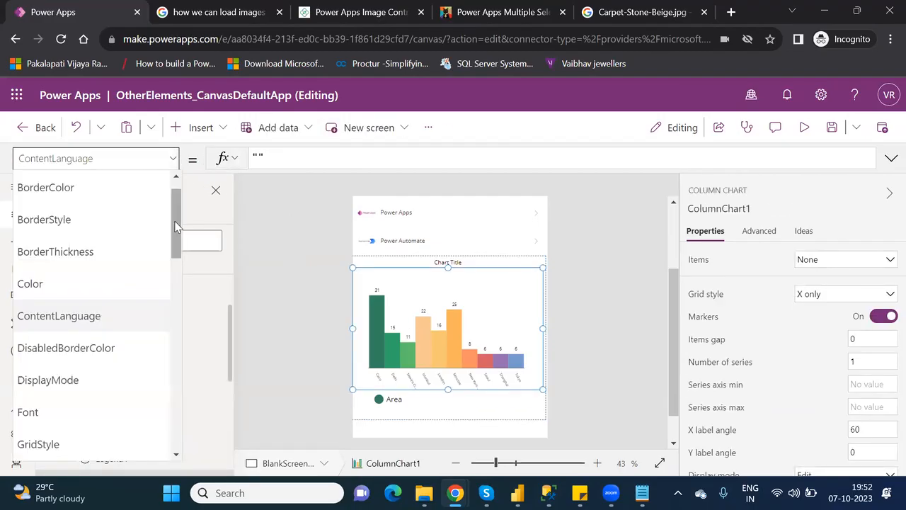
left_click_drag(177, 234, 190, 287)
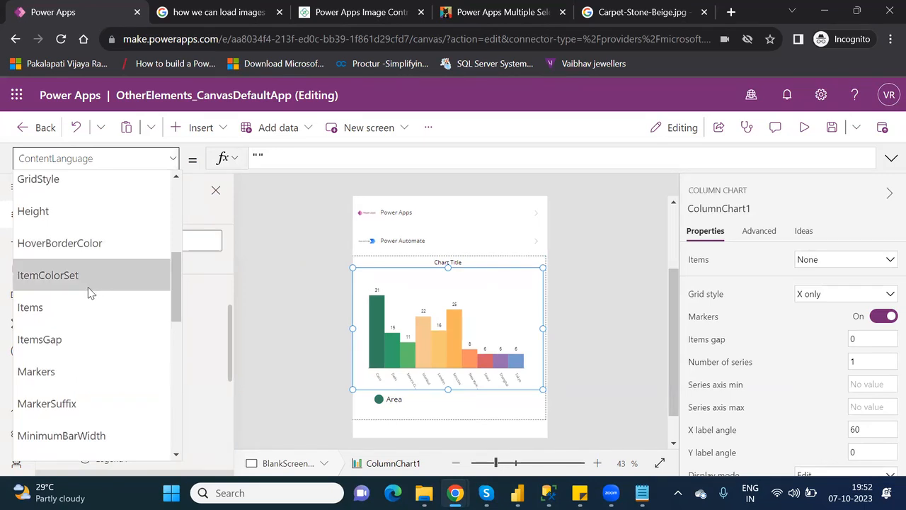
left_click(63, 307)
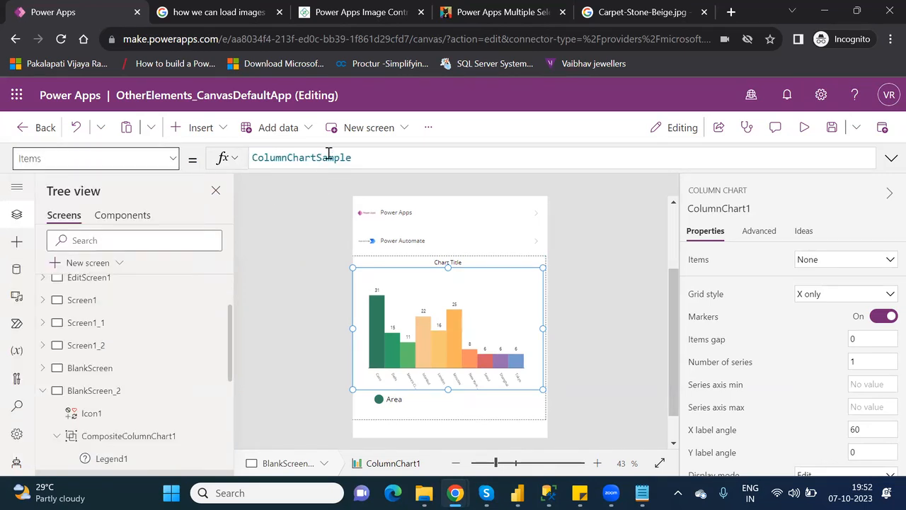
Replace ColumnChartSample with CoChart in ColumnChart1's Items formula.
double_click(329, 157)
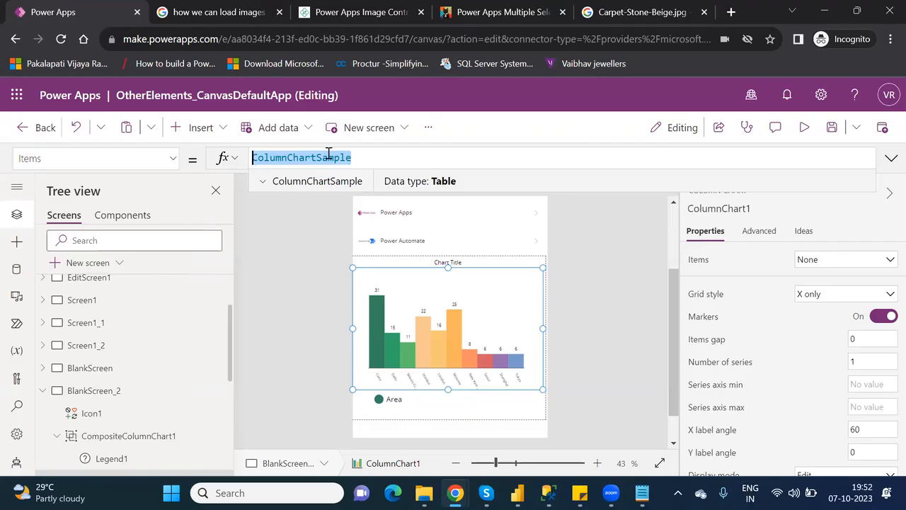
type("CoChart")
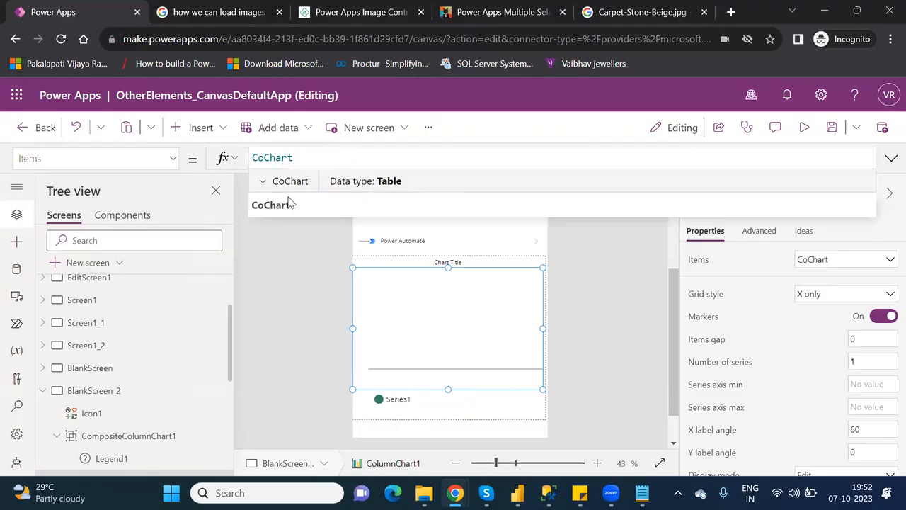
left_click(276, 204)
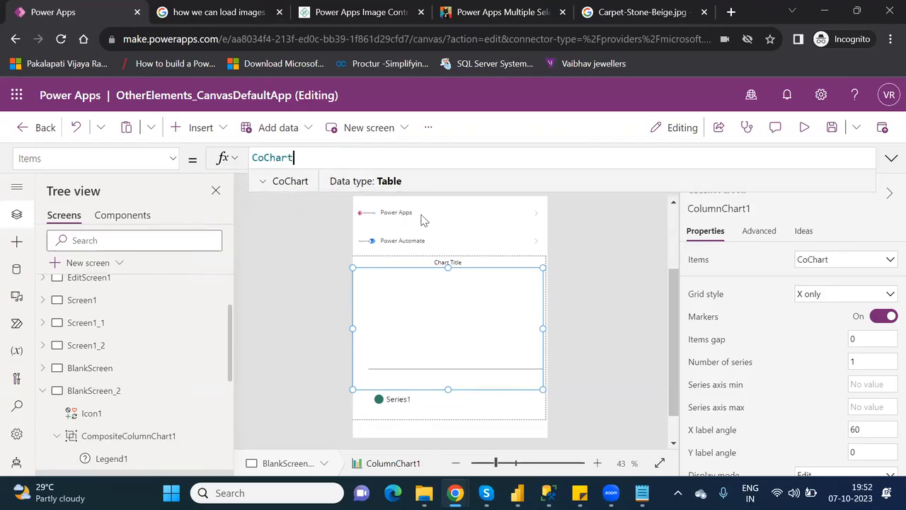
Set ColumnChart1's grid style to All.
left_click(598, 357)
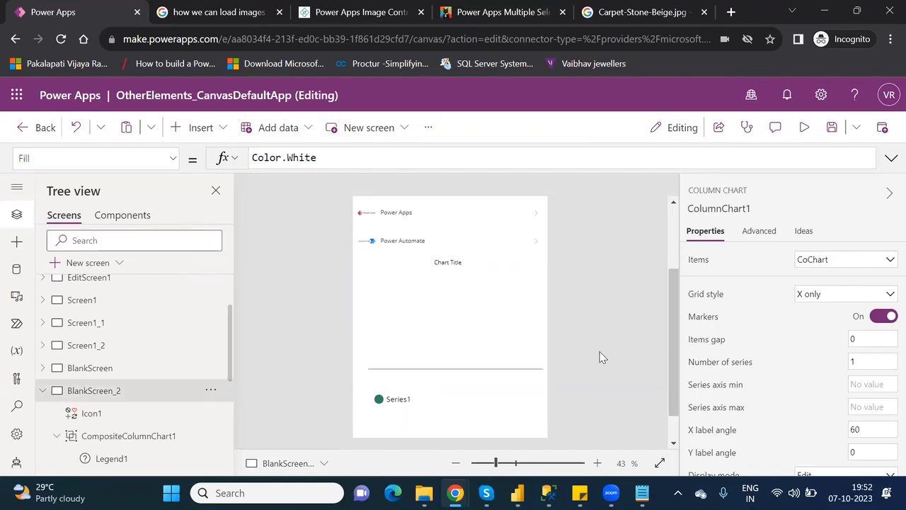
left_click(488, 336)
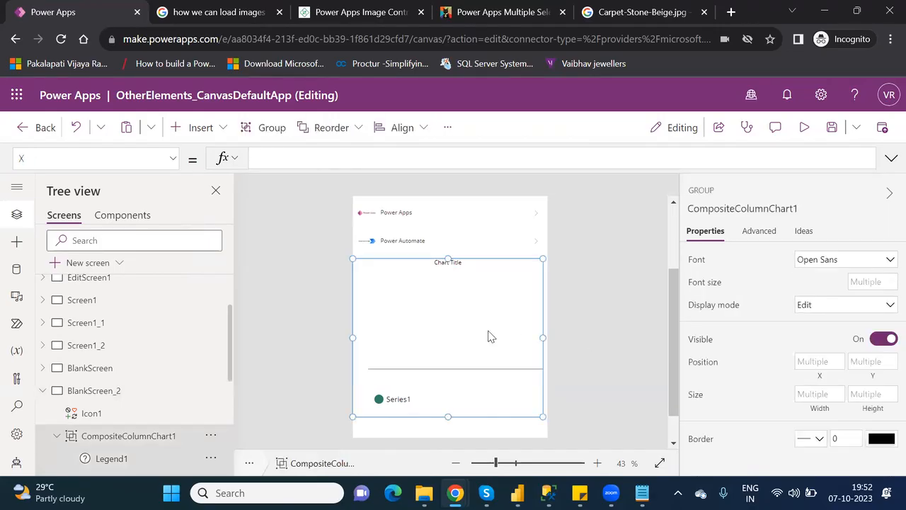
left_click(488, 330)
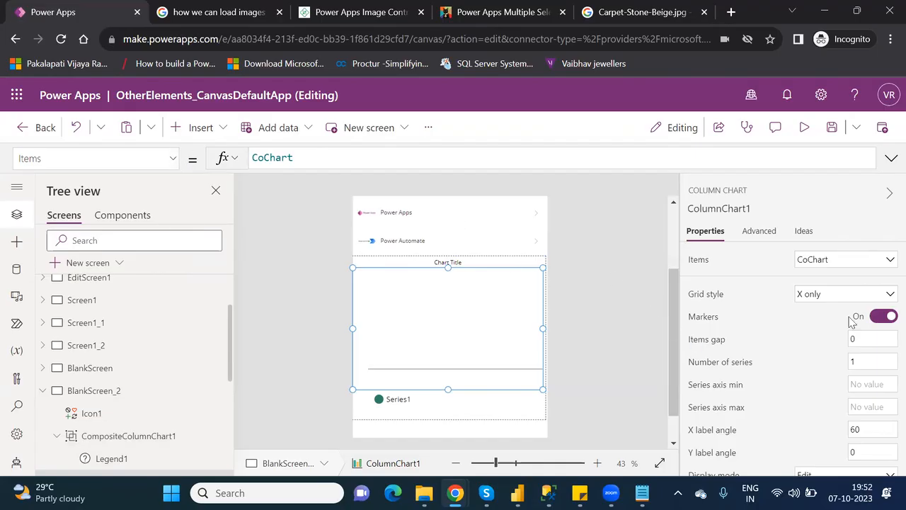
left_click(835, 295)
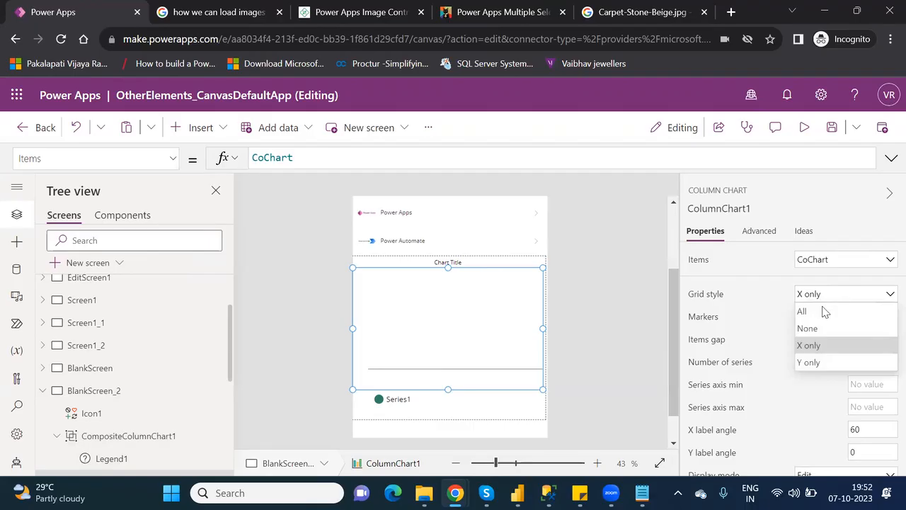
left_click(820, 311)
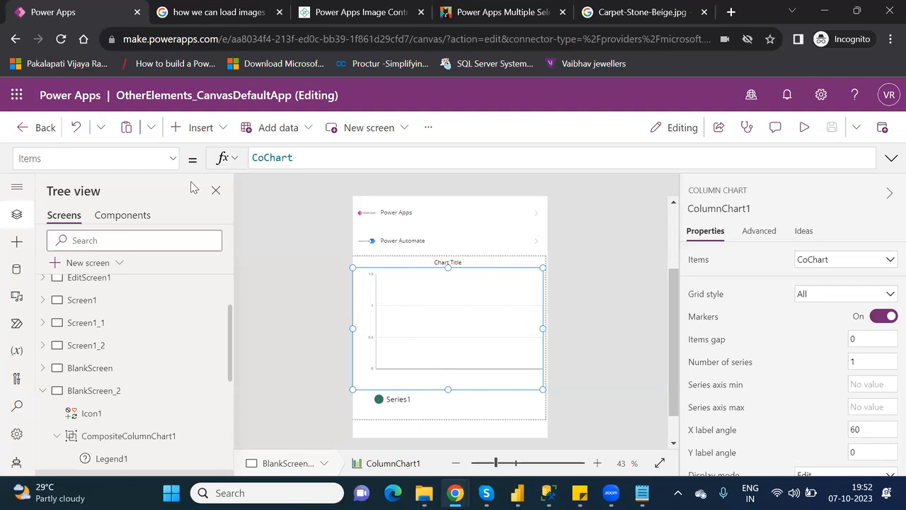
Clear the stray X formula on CompositeColumnChart1 so the group sits at X 0.
left_click(173, 162)
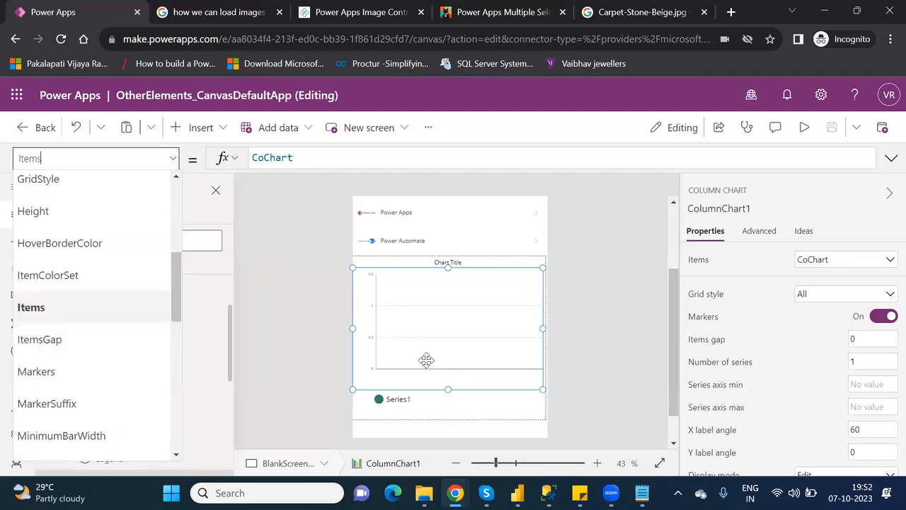
left_click(450, 412)
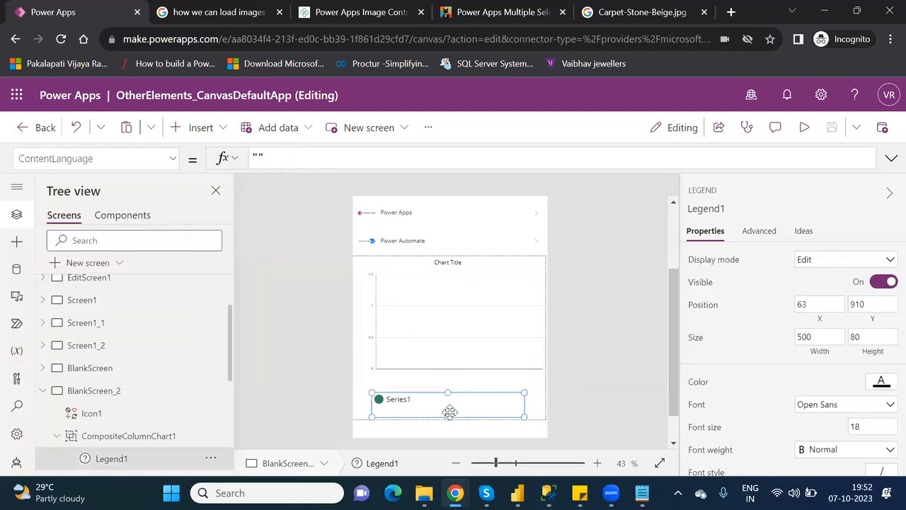
left_click(474, 383)
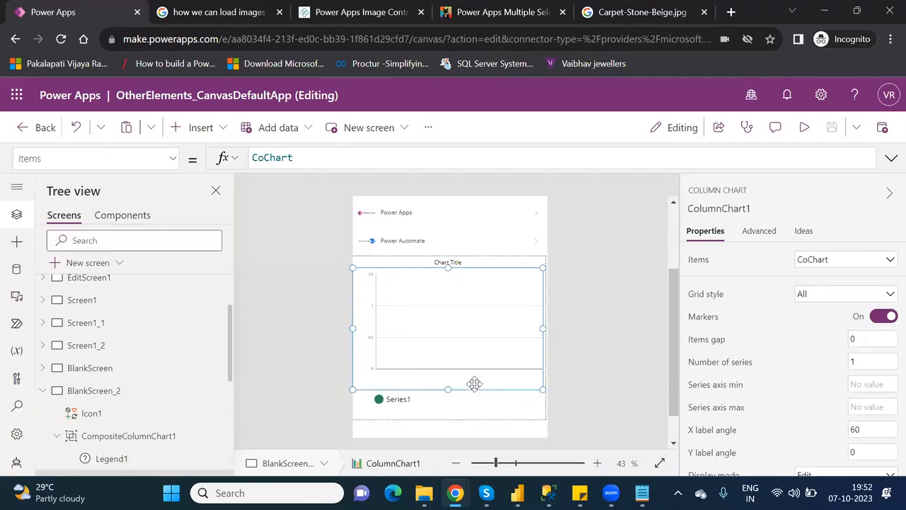
left_click(509, 411)
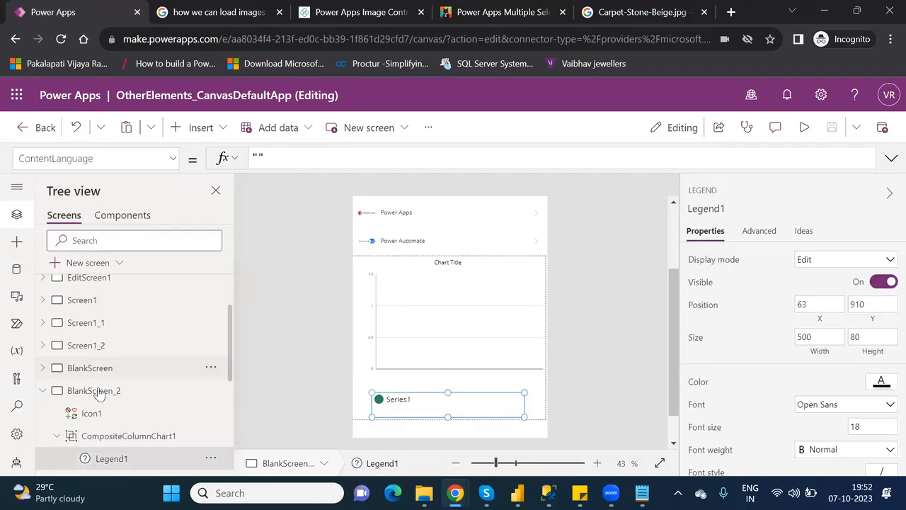
left_click(104, 435)
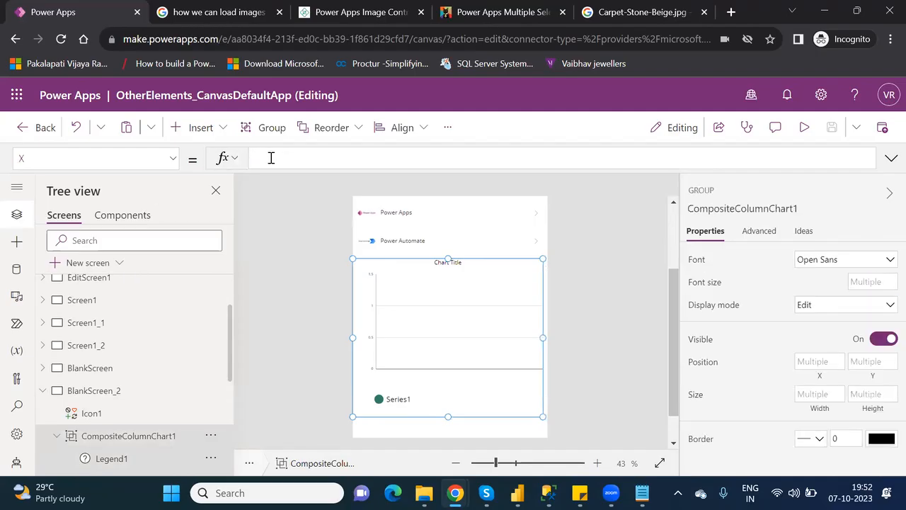
type("id")
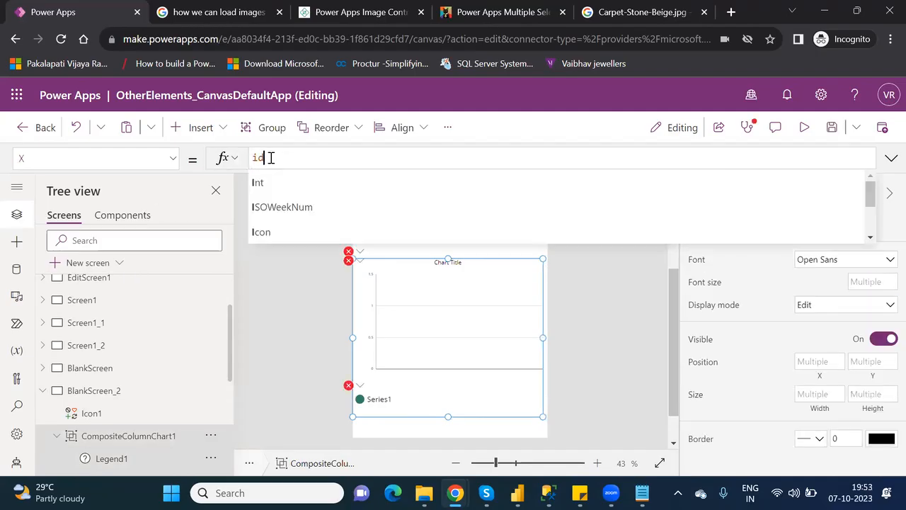
type("=")
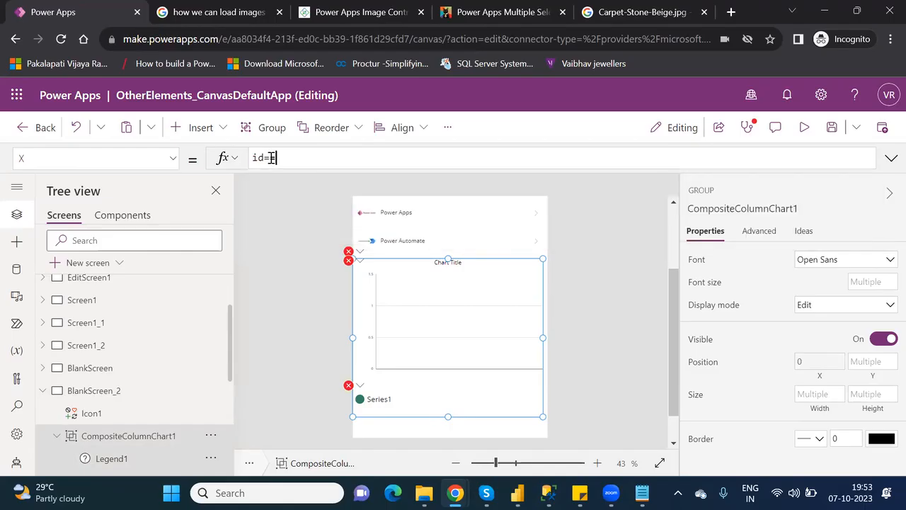
key("BackSpace")
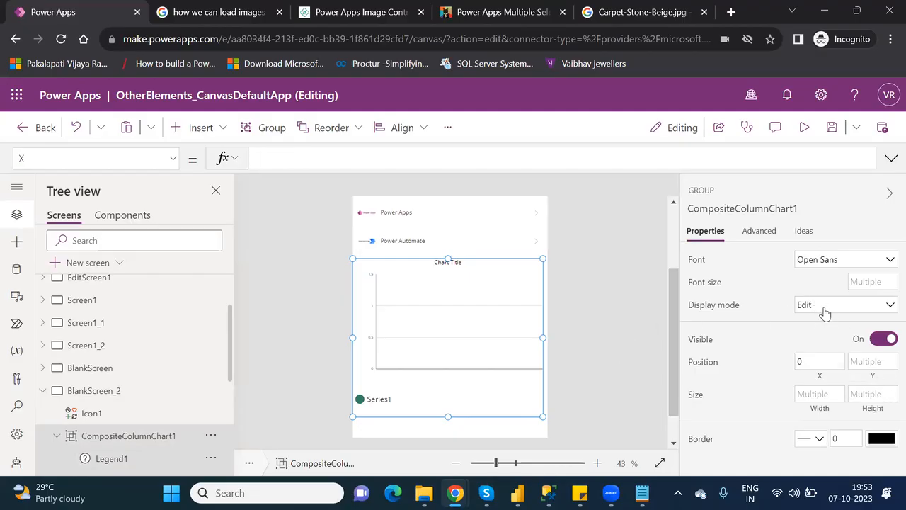
left_click(760, 233)
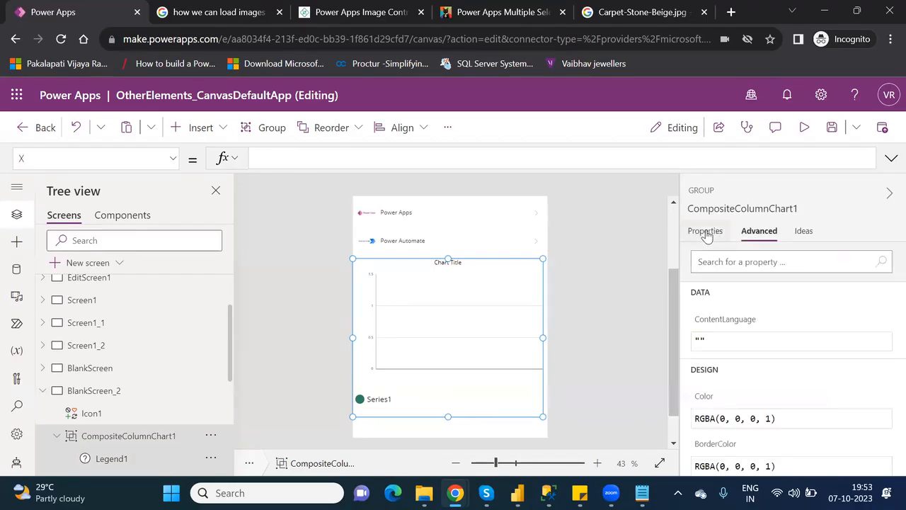
left_click(706, 234)
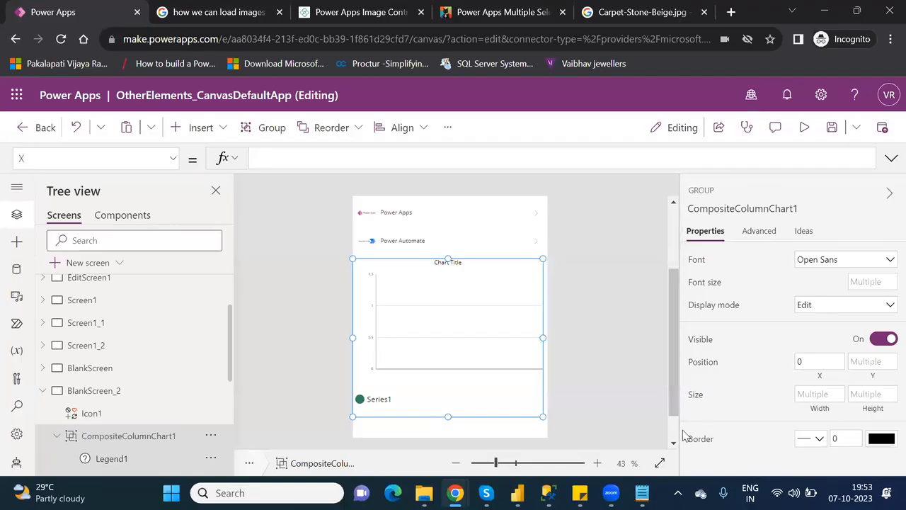
Cycle ColumnChart1's grid style through X only, Y only and None, ending on All.
scroll(674, 433, "down", 2)
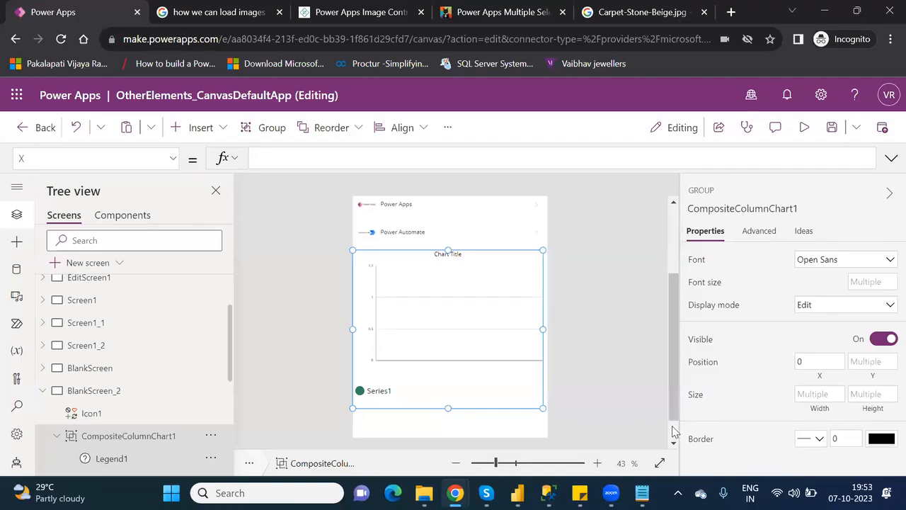
left_click(486, 257)
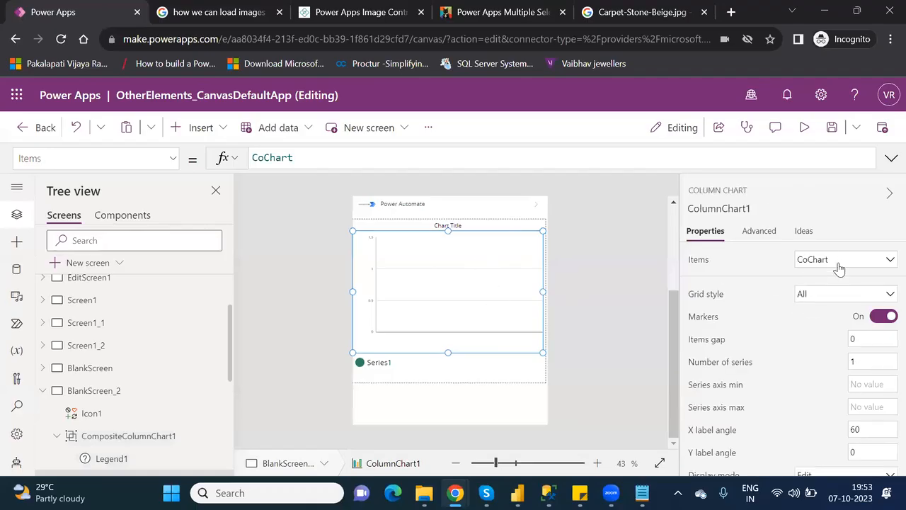
left_click(838, 298)
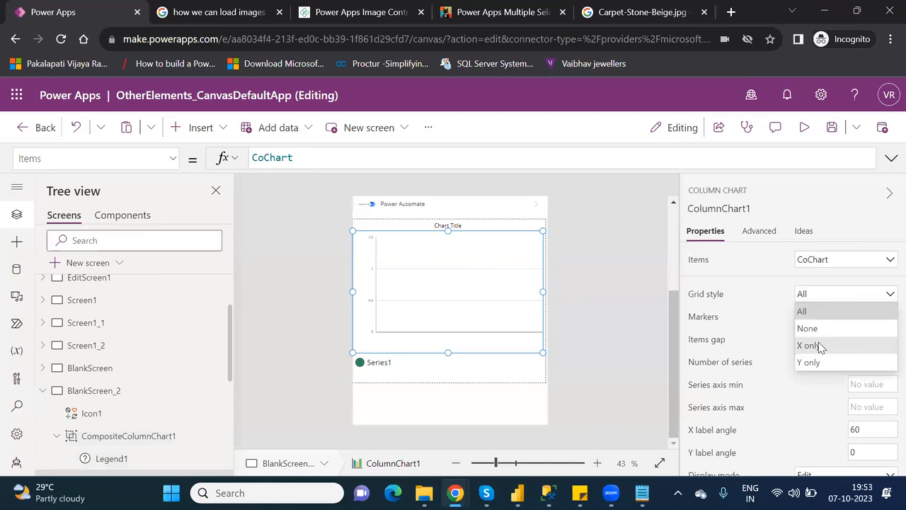
left_click(820, 346)
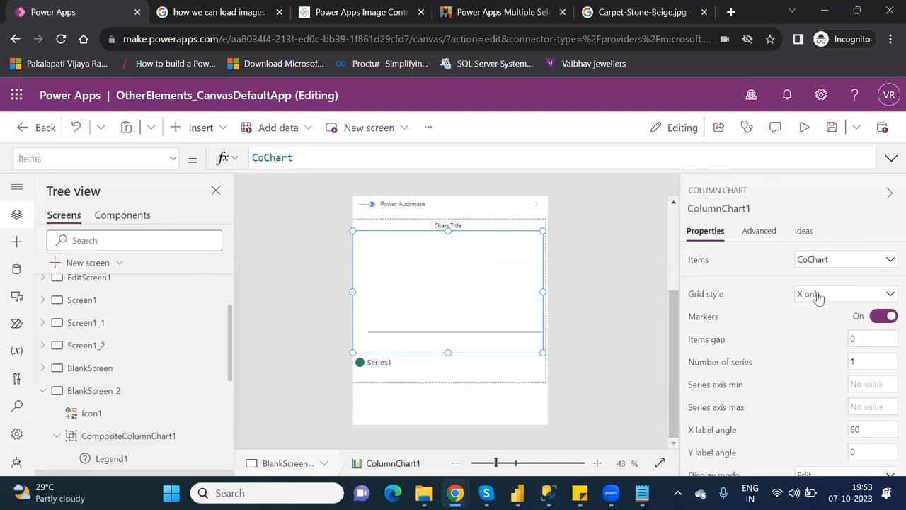
left_click(818, 297)
left_click(808, 362)
left_click(814, 298)
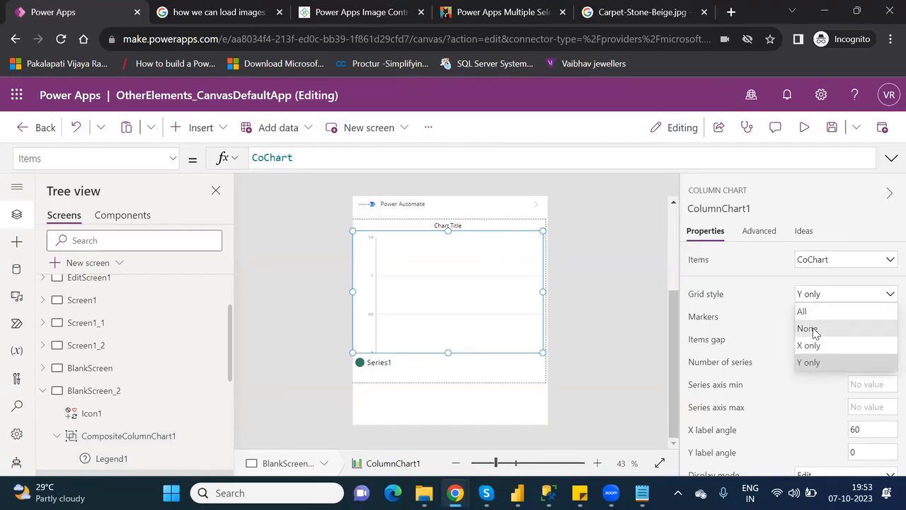
left_click(812, 330)
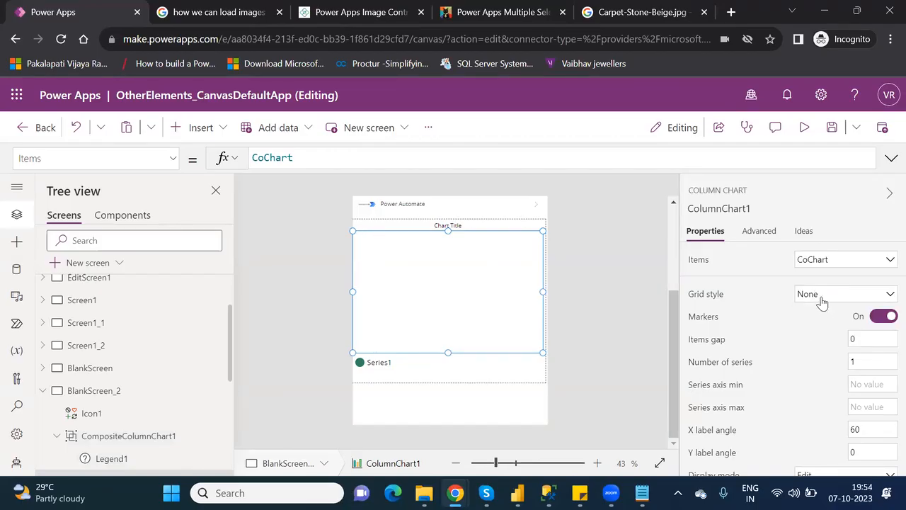
left_click(819, 301)
left_click(810, 312)
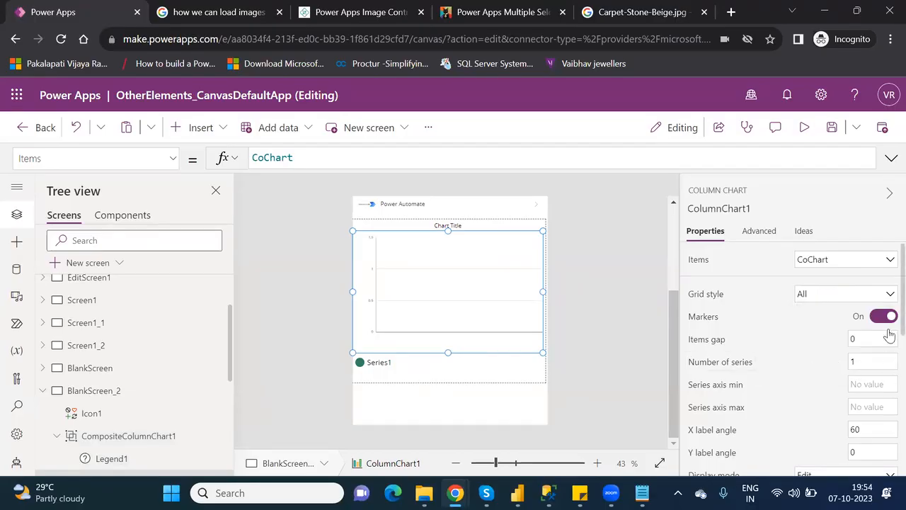
Set the column chart's font size to 20 and switch to its Advanced properties.
scroll(889, 369, "down", 2)
scroll(889, 370, "down", 4)
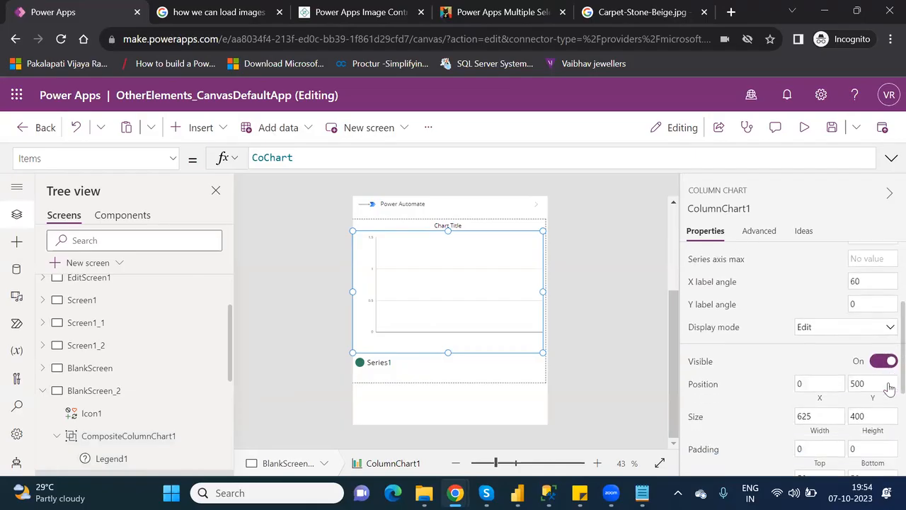
scroll(886, 472, "down", 1)
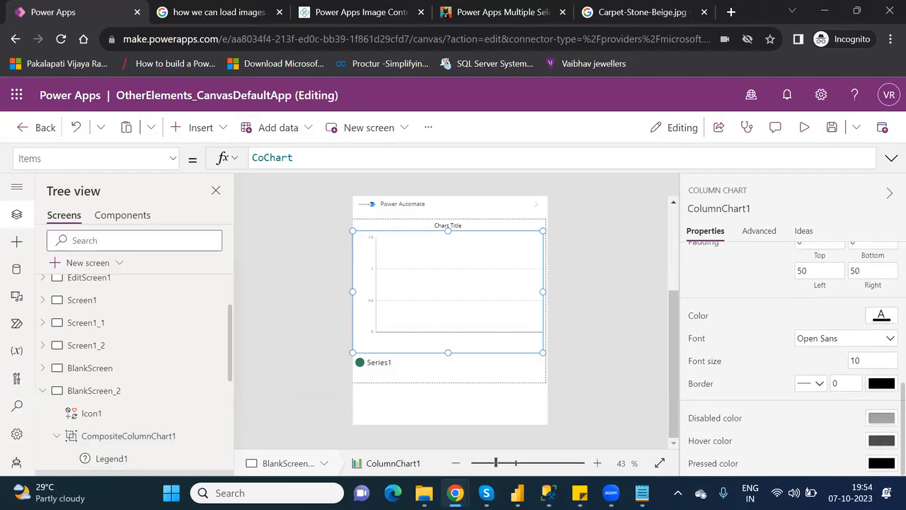
scroll(885, 438, "up", 1)
scroll(888, 457, "down", 1)
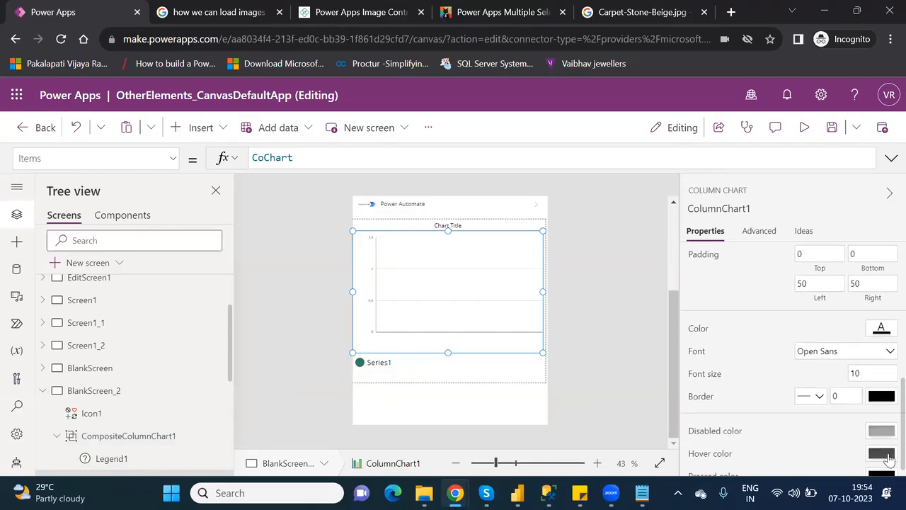
left_click(855, 372)
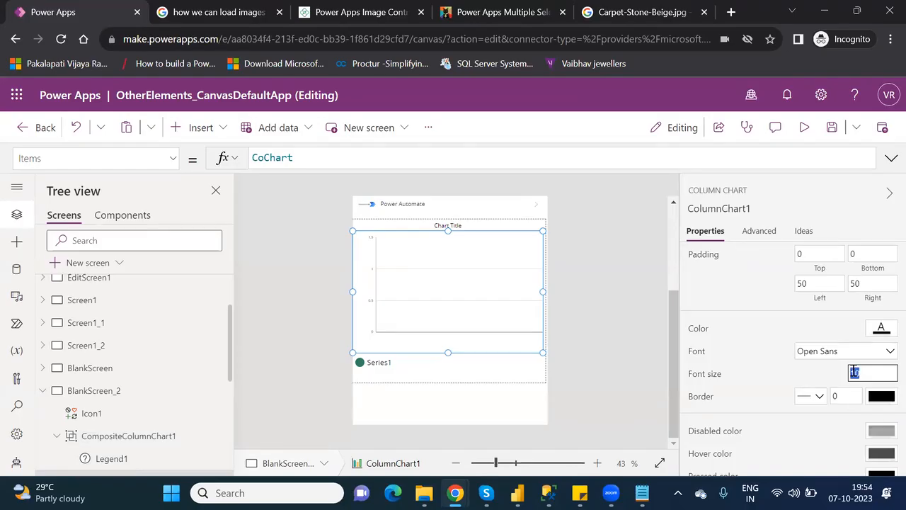
type("1")
type("0")
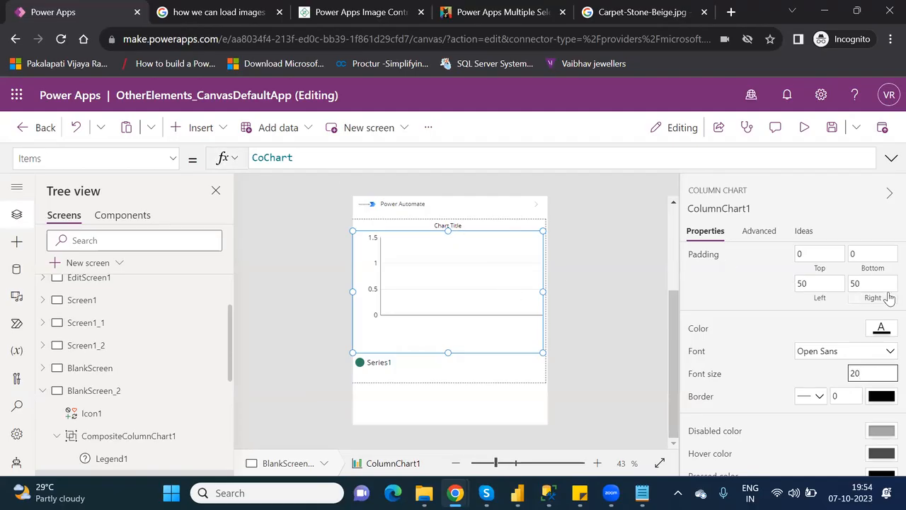
left_click(754, 231)
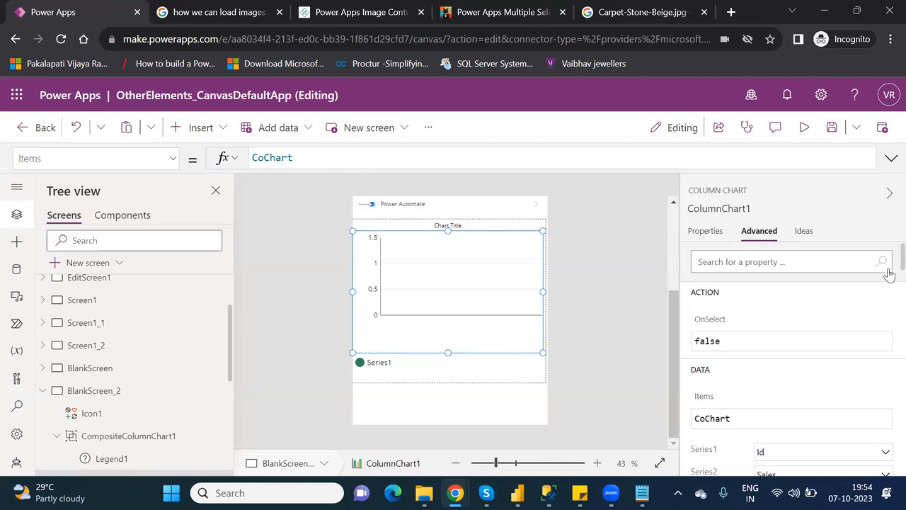
Plot Id as Series2 and Sales as Series1 on the column chart.
scroll(889, 276, "down", 2)
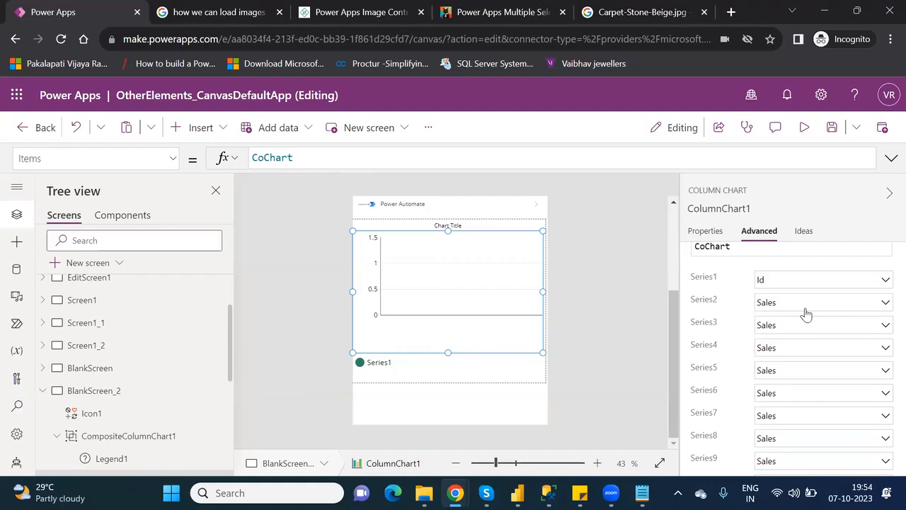
left_click(846, 308)
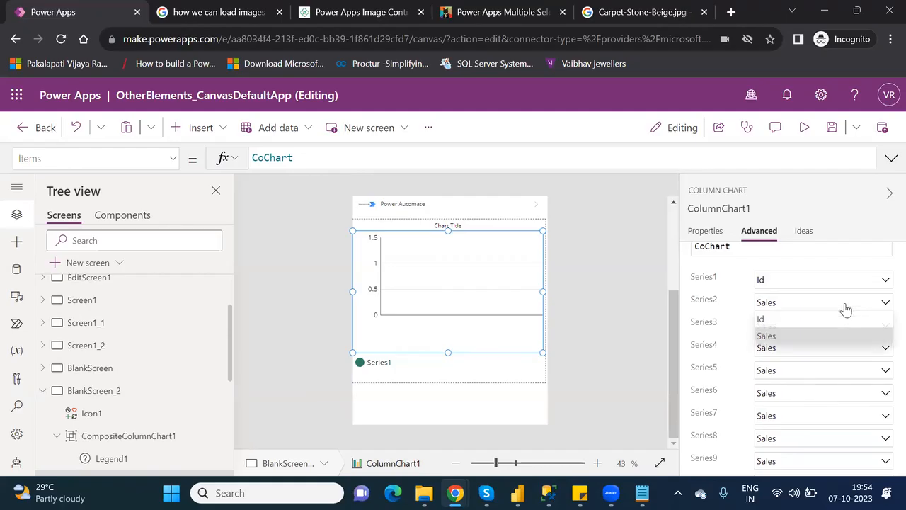
left_click(807, 317)
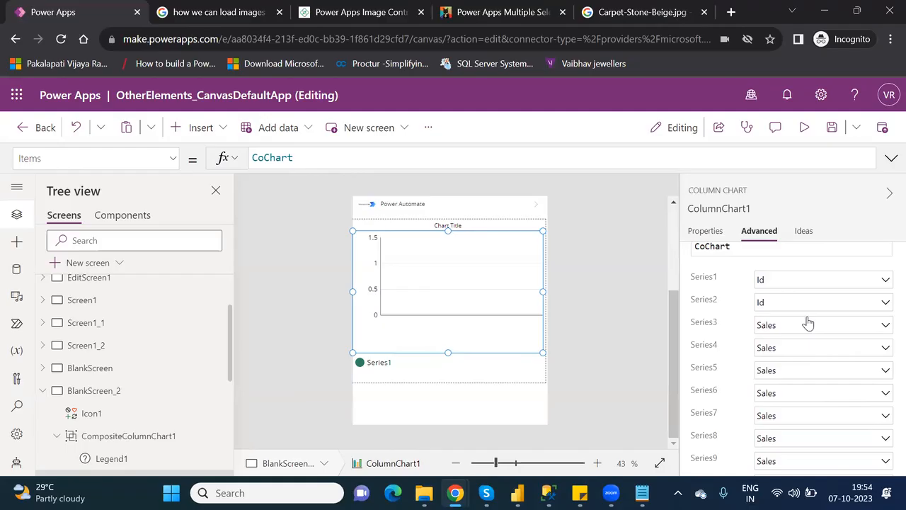
left_click(781, 280)
left_click(773, 318)
Review the remaining advanced properties: GridStyle.All, Markers true, Width 625, Height 400.
left_click(714, 235)
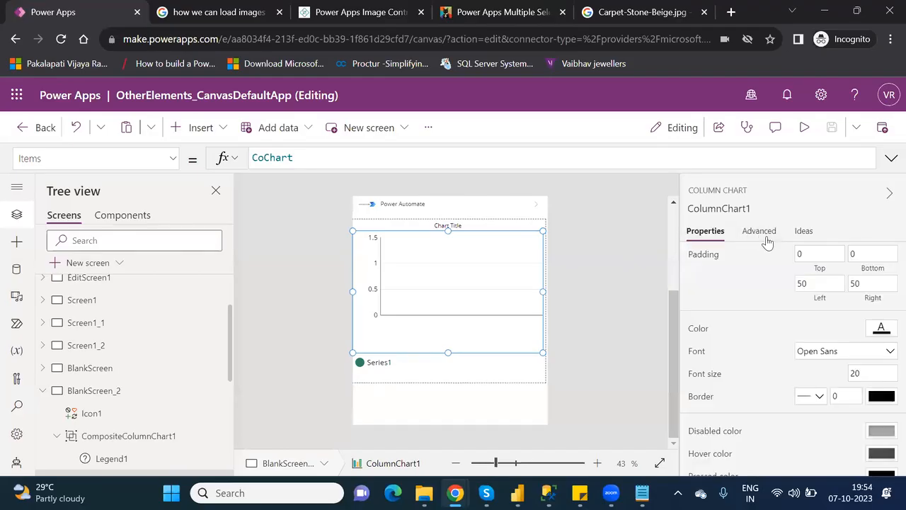
left_click(767, 237)
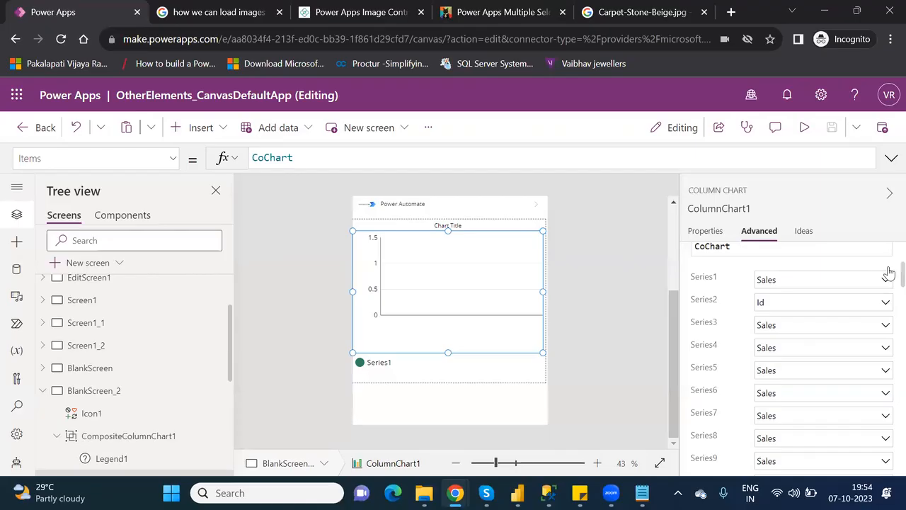
scroll(889, 284, "down", 5)
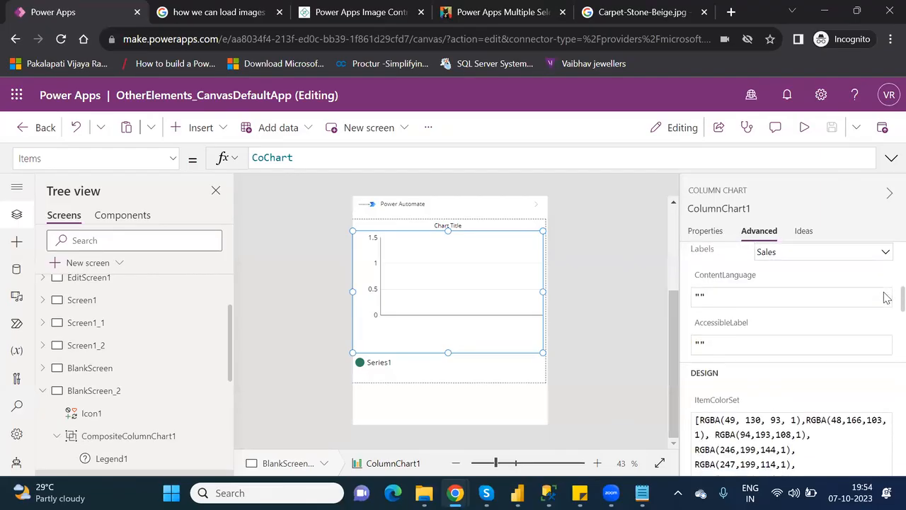
scroll(887, 297, "down", 5)
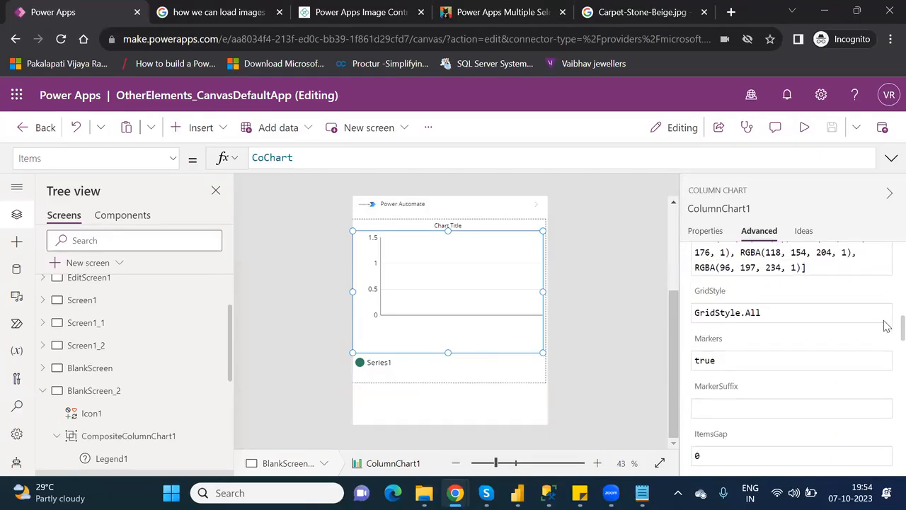
scroll(887, 326, "down", 8)
scroll(887, 369, "down", 8)
scroll(887, 428, "down", 3)
scroll(887, 436, "down", 3)
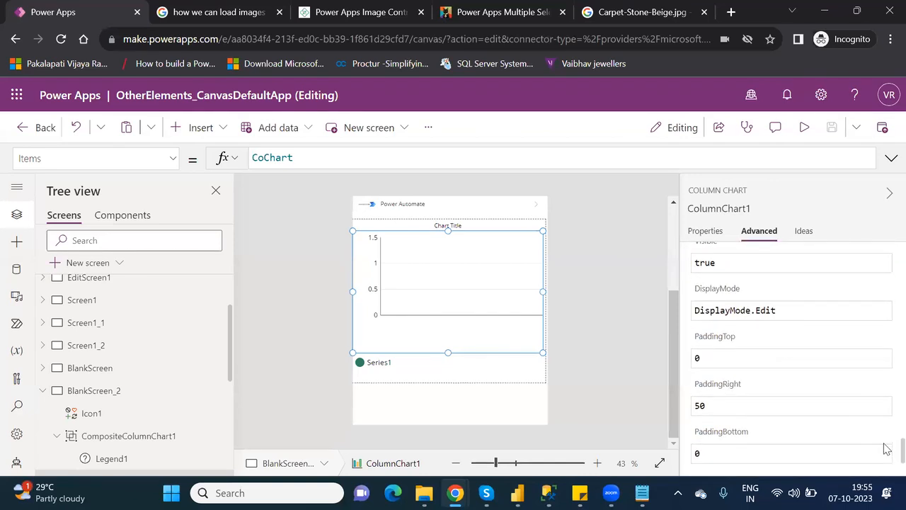
Delete the CompositeColumnChart1 group from BlankScreen_2.
left_click(460, 388)
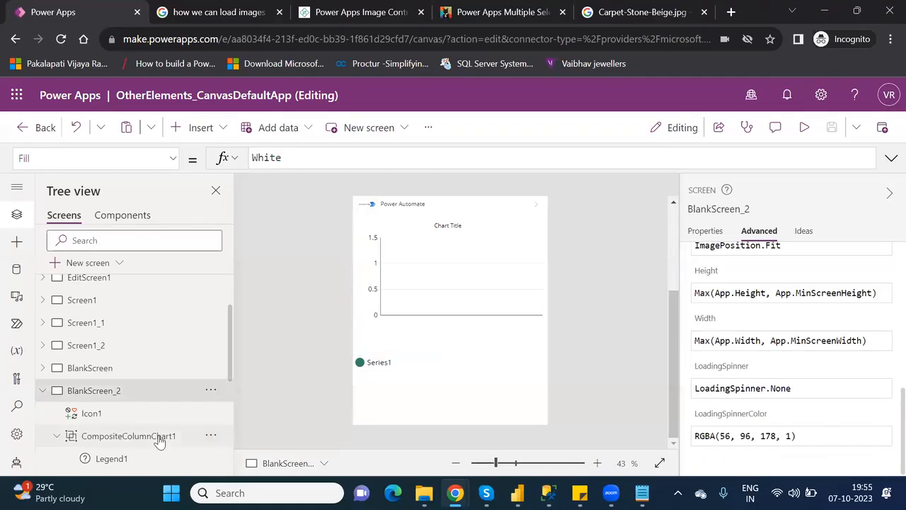
left_click(160, 437)
key("Delete")
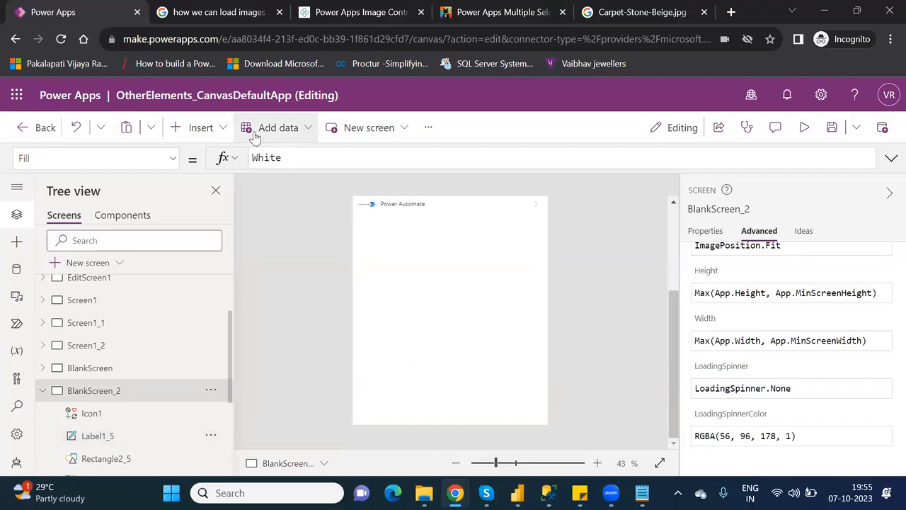
Insert a new column chart and stretch the CompositeColumnChart2 group taller to reveal its bars.
left_click(201, 129)
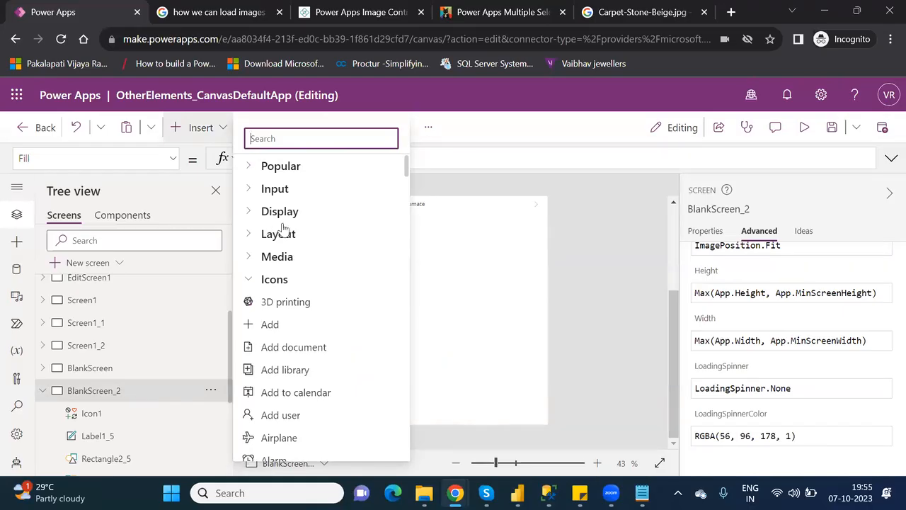
left_click(255, 281)
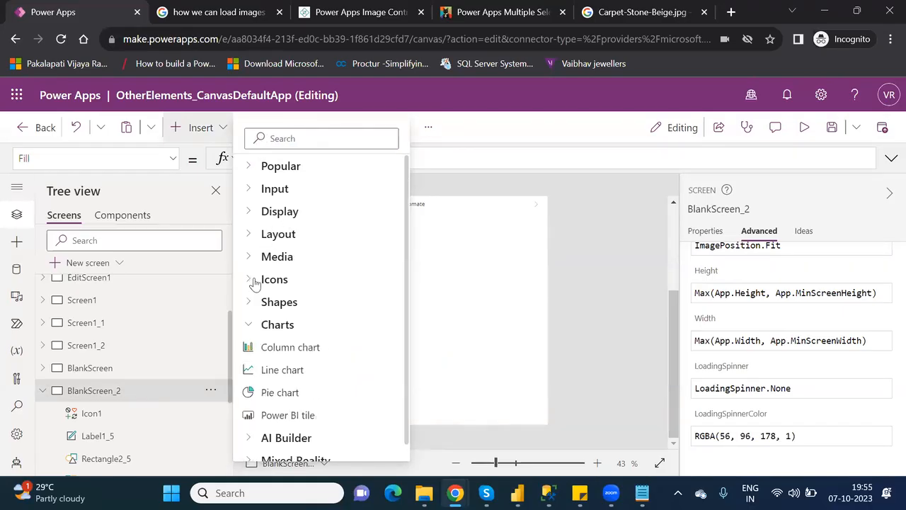
left_click(300, 354)
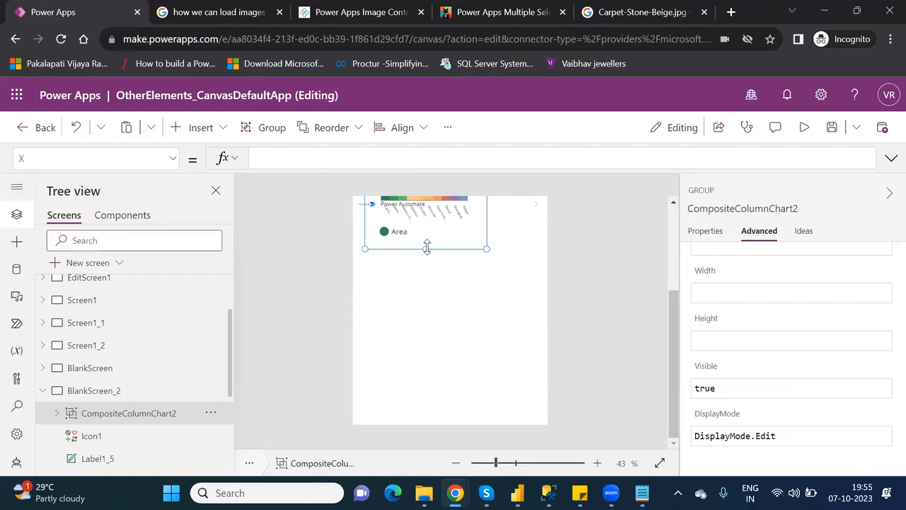
left_click(455, 235)
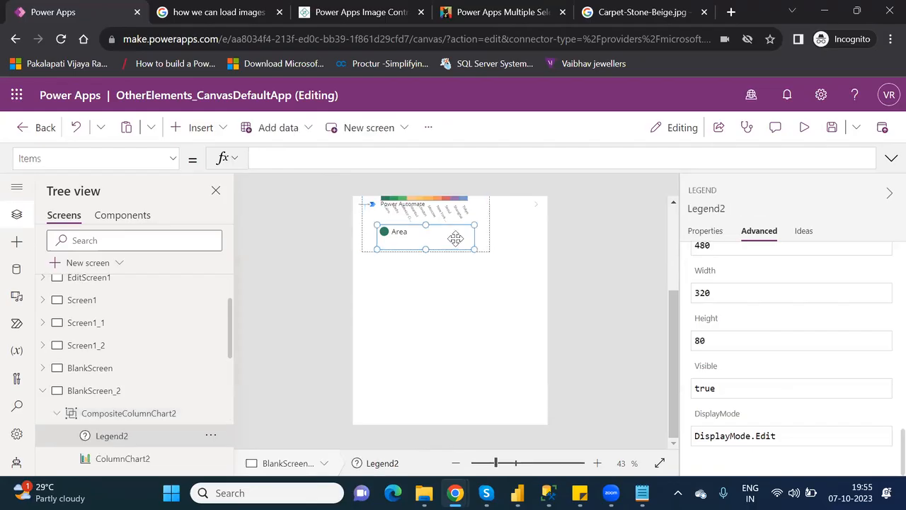
left_click(138, 413)
left_click_drag(409, 252, 404, 384)
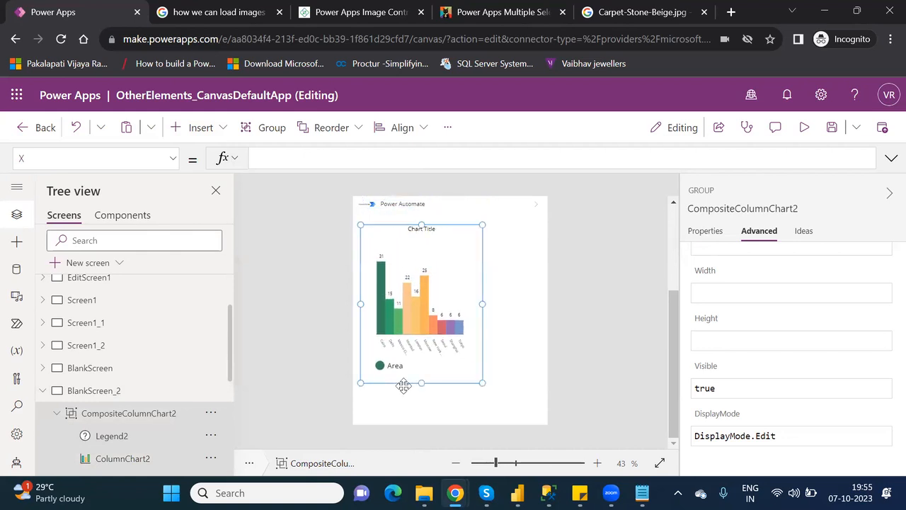
Select ColumnChart2 inside its group and set its Items to the CoChart collection.
left_click(708, 232)
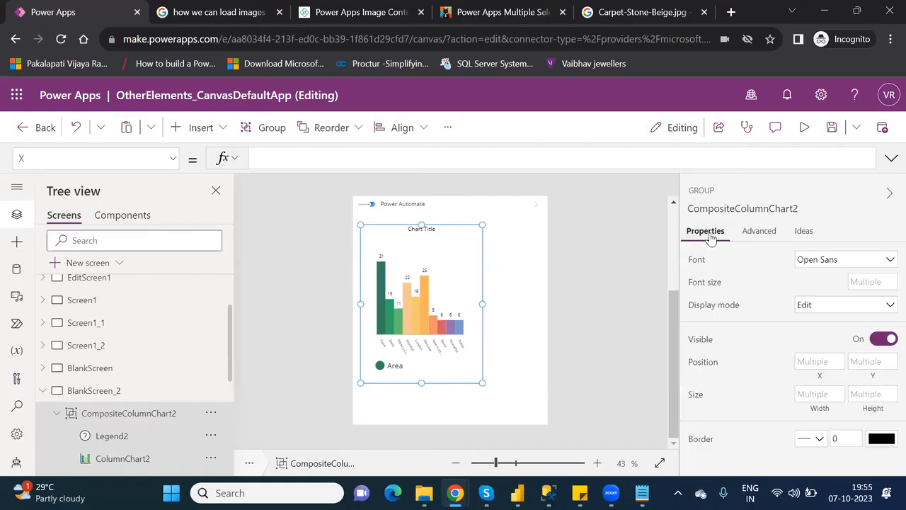
left_click(439, 365)
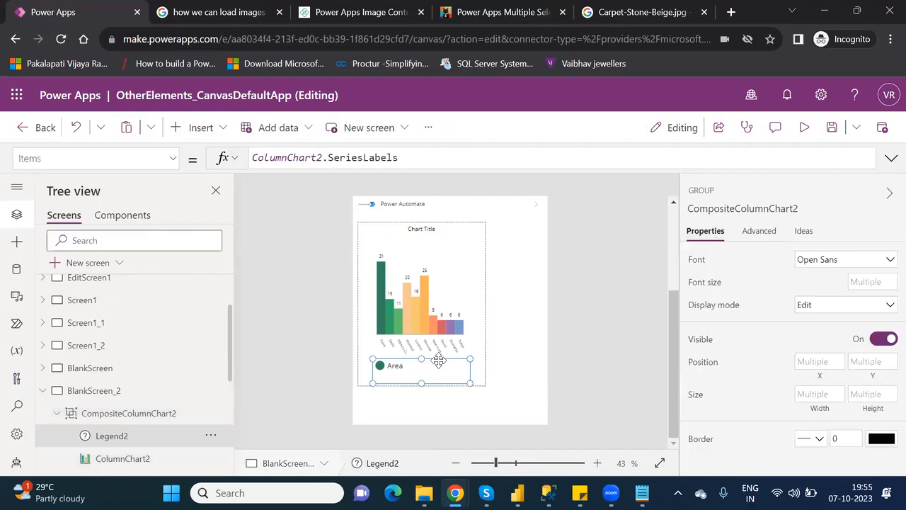
left_click(137, 415)
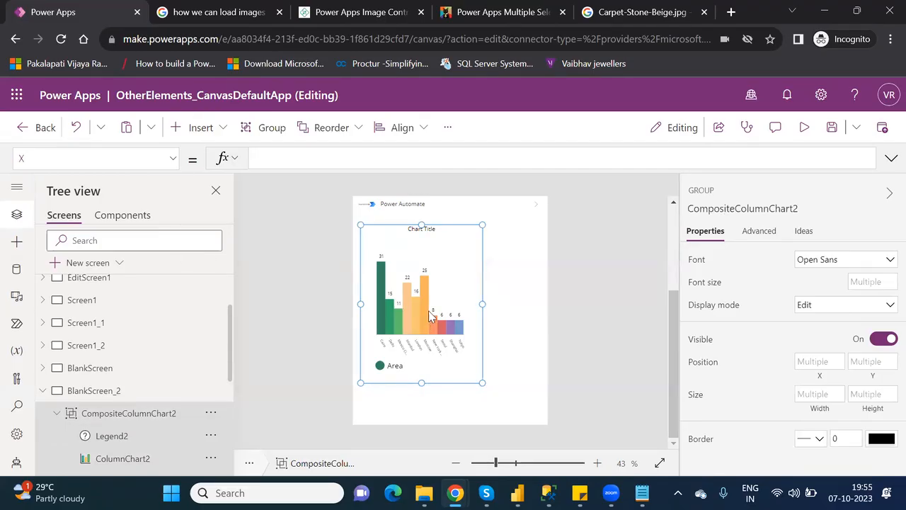
left_click(454, 278)
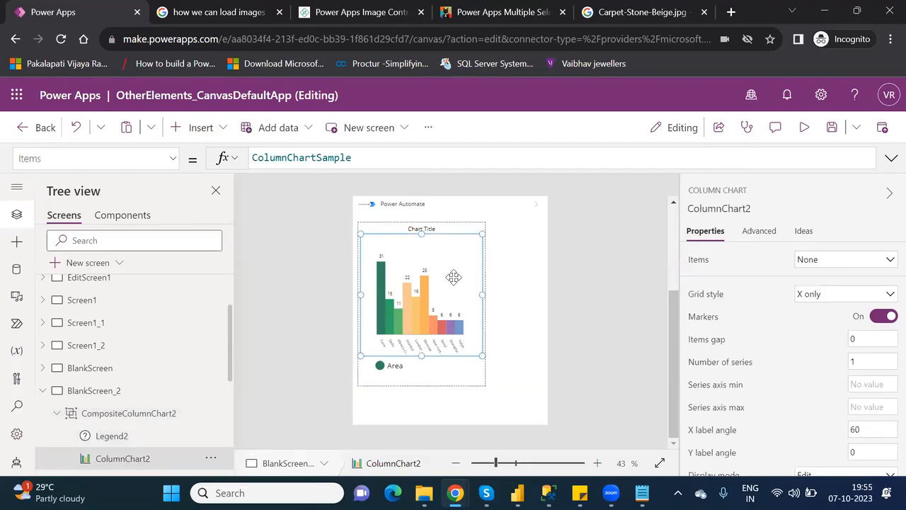
double_click(329, 159)
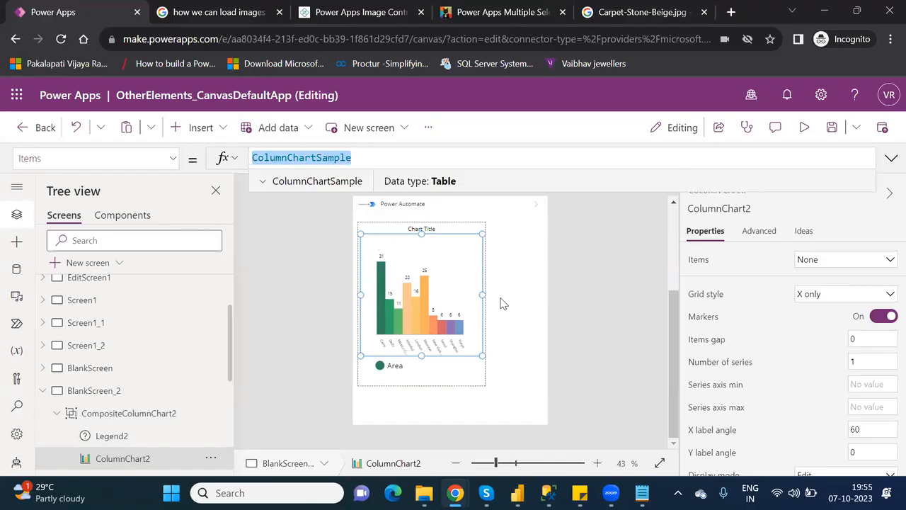
left_click(848, 266)
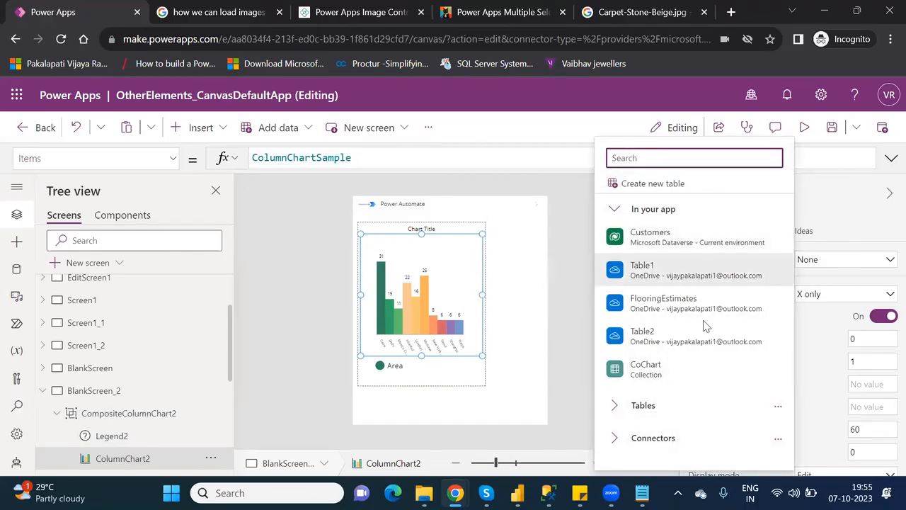
left_click(648, 368)
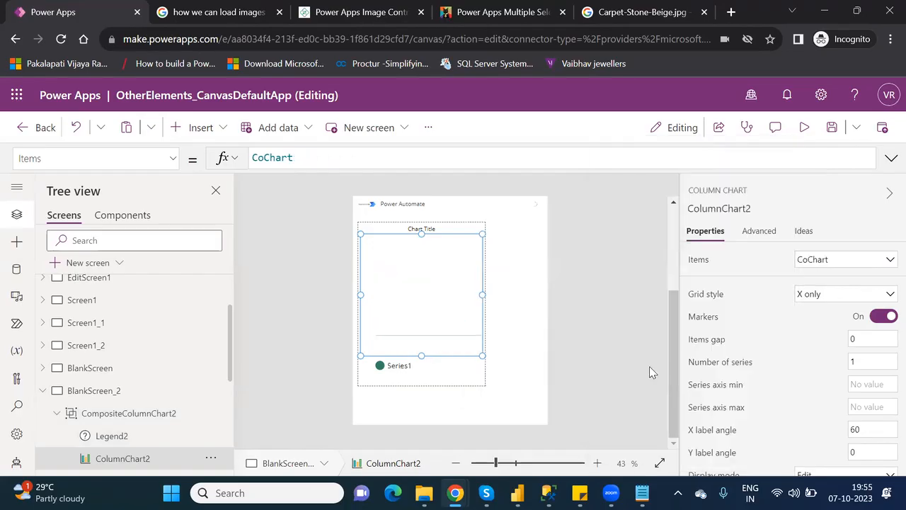
Preview the app and use the header icon to fill CoChart, then return to editing.
left_click(805, 128)
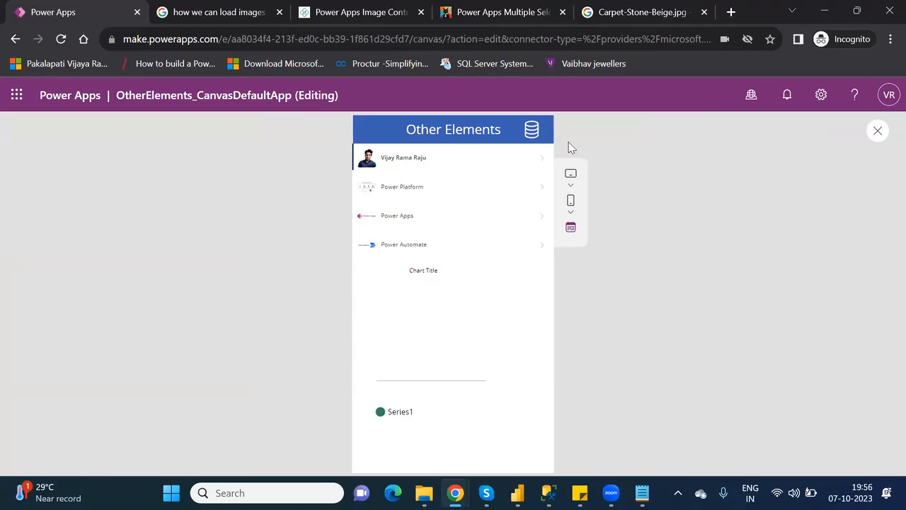
left_click(532, 131)
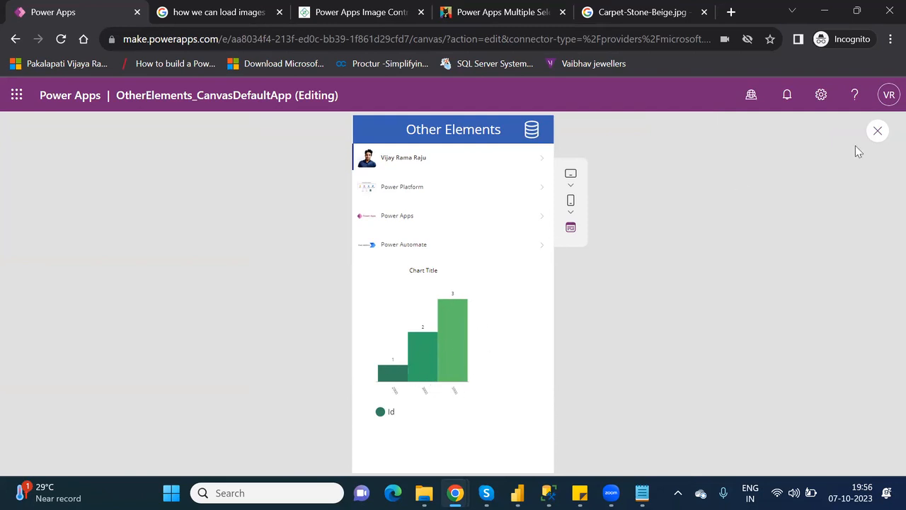
left_click(877, 133)
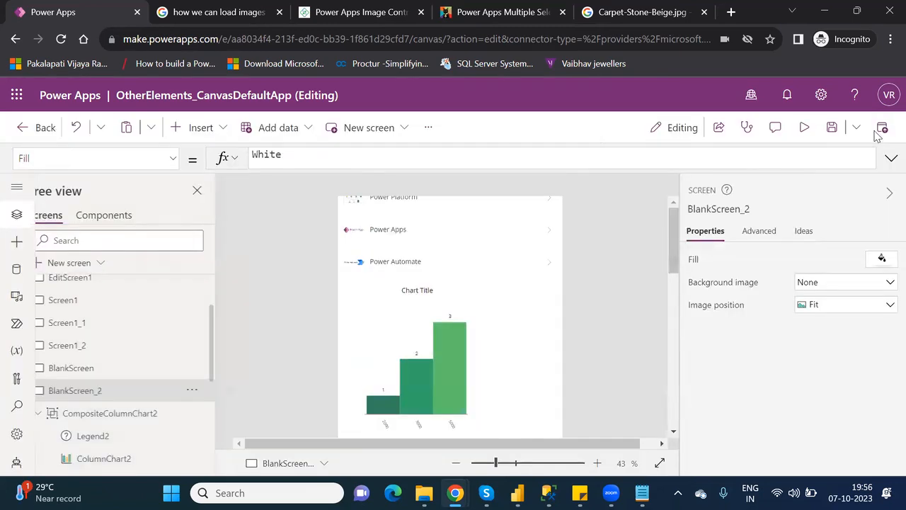
left_click(580, 347)
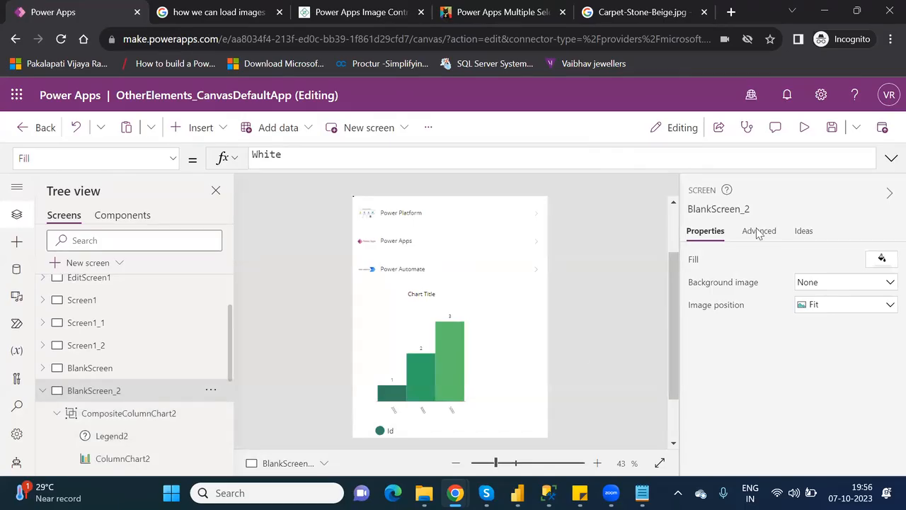
left_click(418, 324)
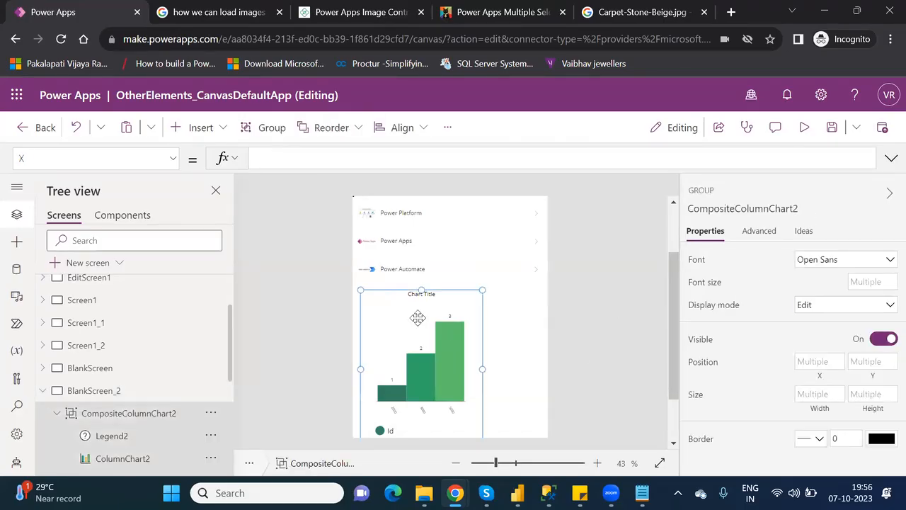
left_click(417, 316)
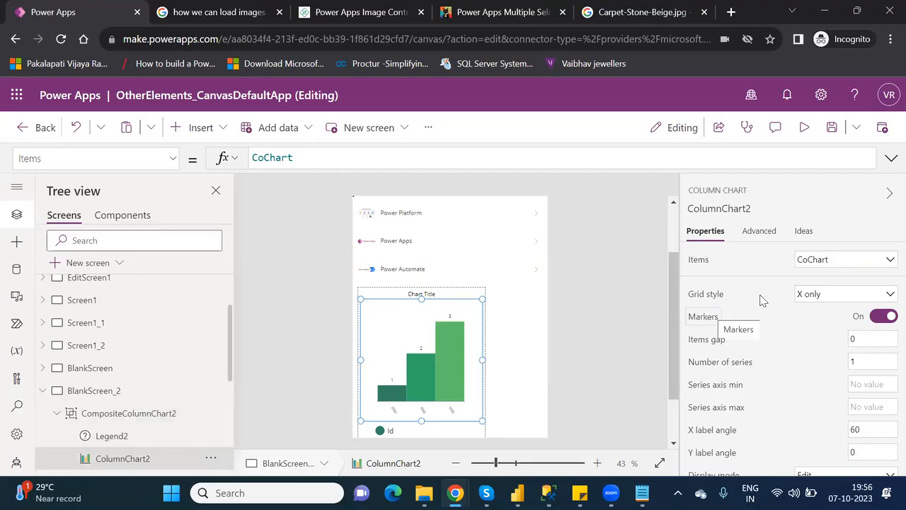
Set ColumnChart2's grid style to All and view its Advanced data series settings.
left_click(832, 294)
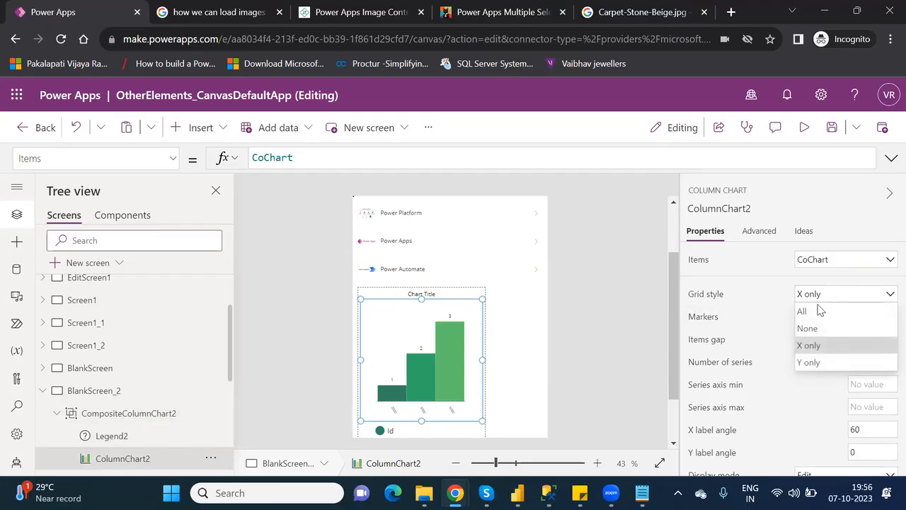
left_click(818, 309)
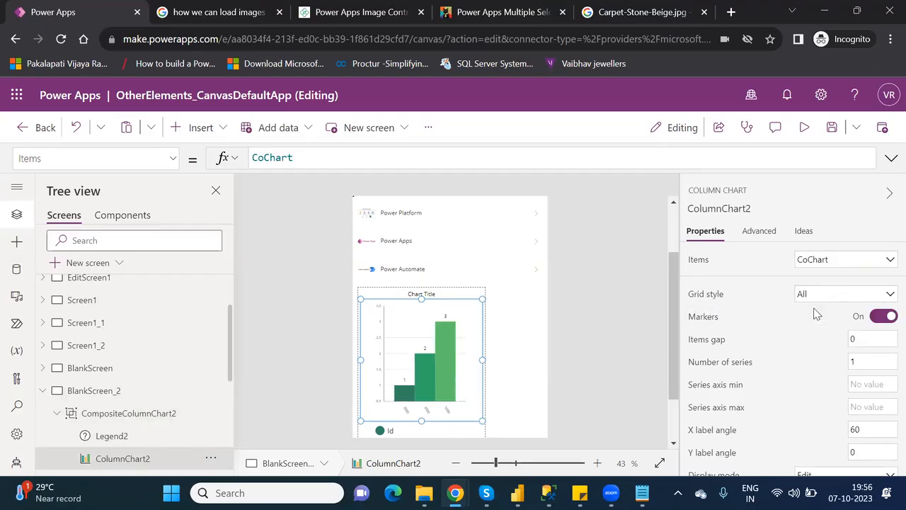
left_click(758, 234)
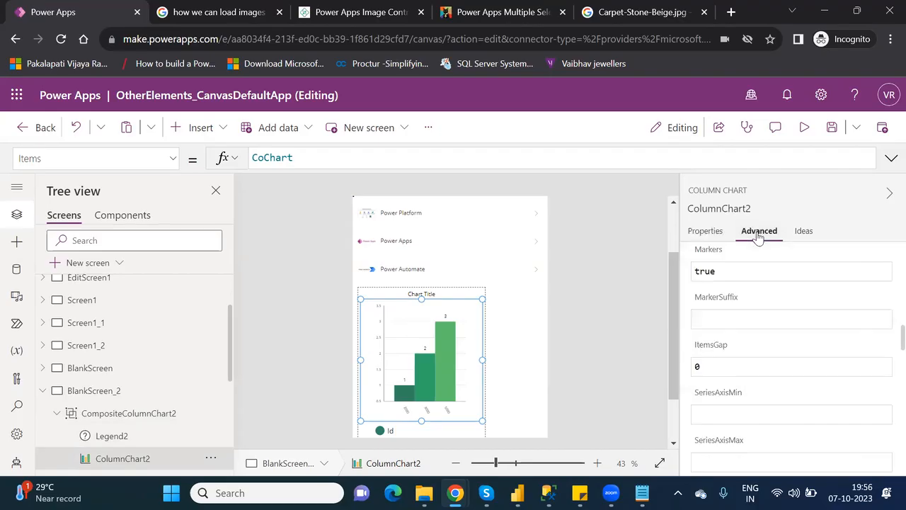
left_click(706, 235)
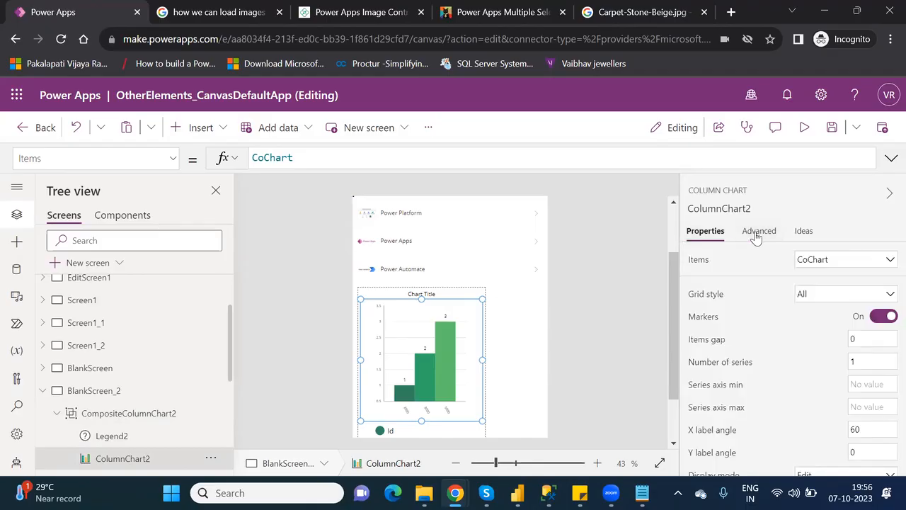
left_click(756, 236)
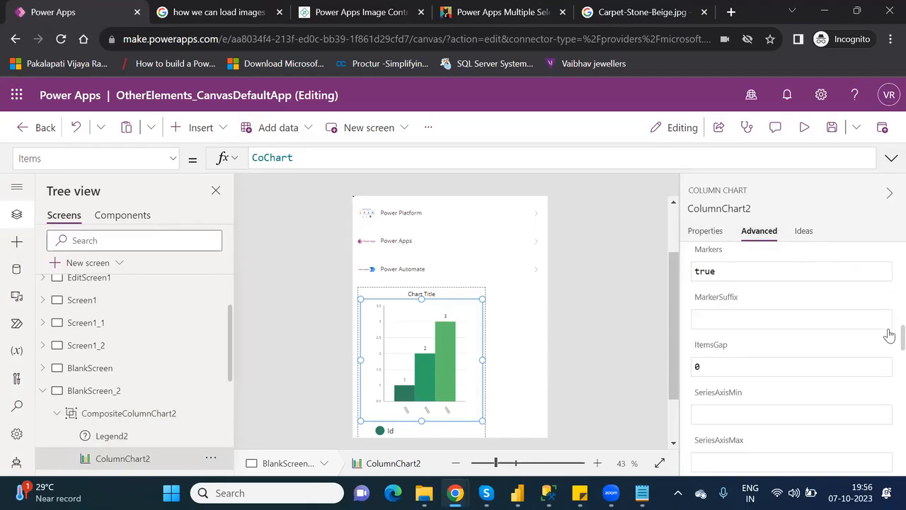
scroll(886, 297, "up", 10)
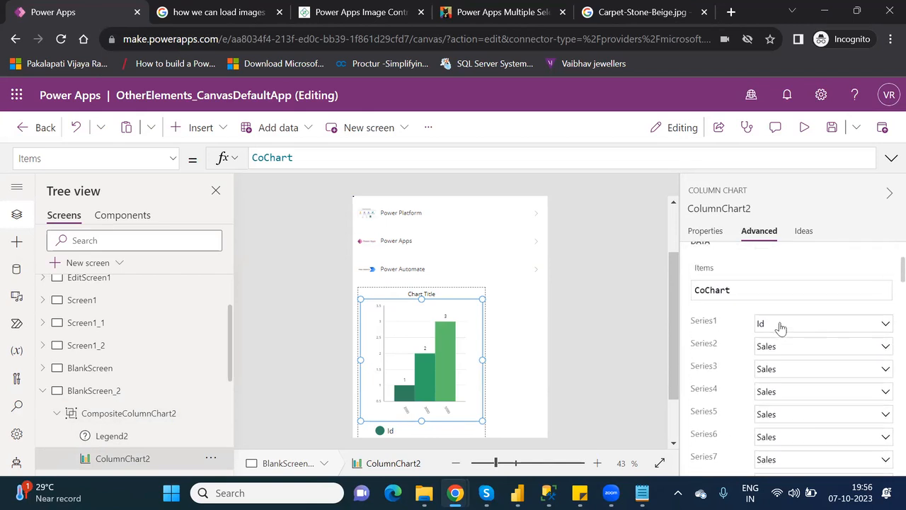
Set ColumnChart2's Series2 to Id and Series1 to Sales, giving bars of 2000, 3000, 5000.
left_click(789, 347)
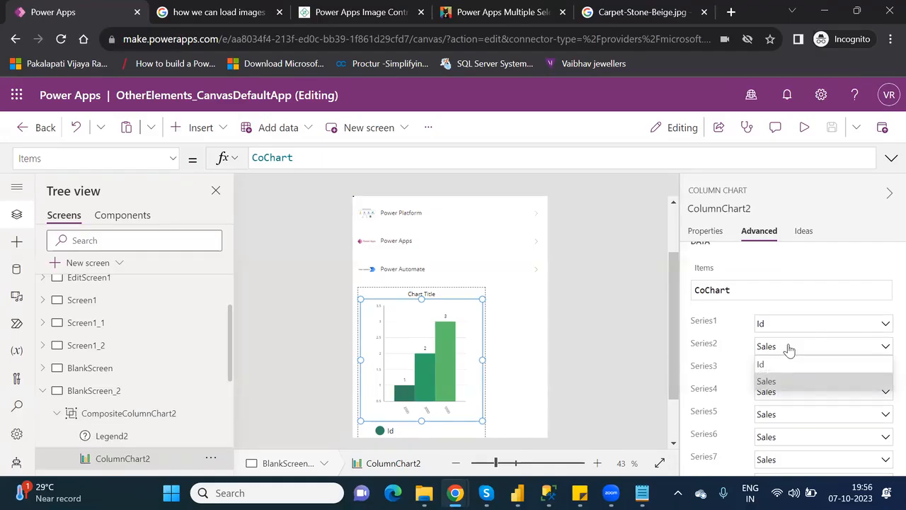
left_click(774, 365)
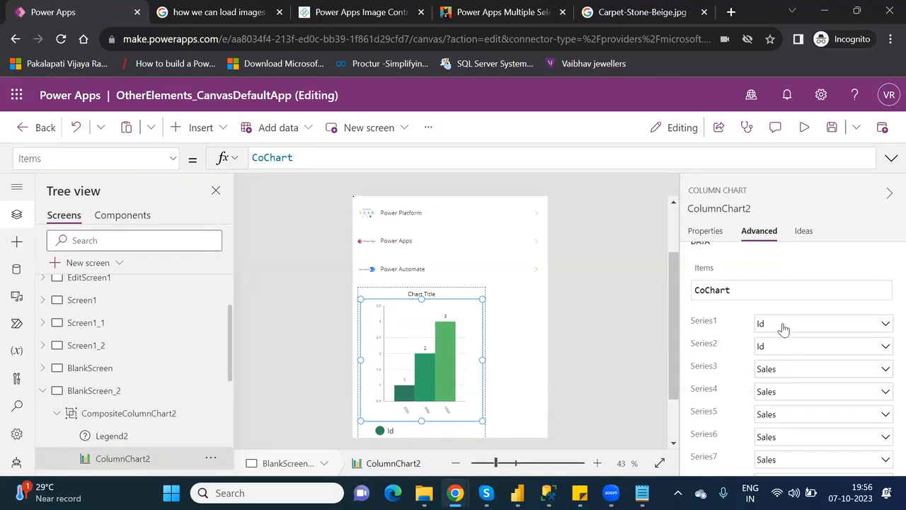
left_click(784, 327)
left_click(774, 358)
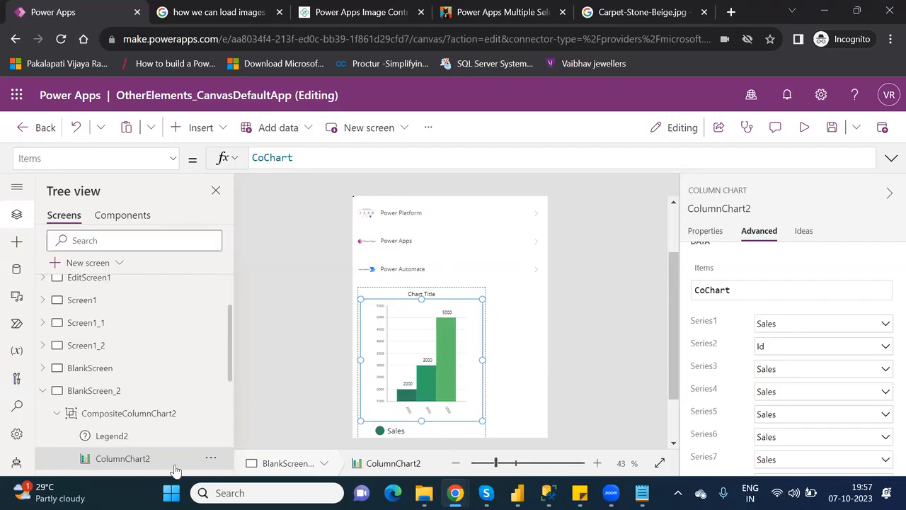
left_click(128, 418)
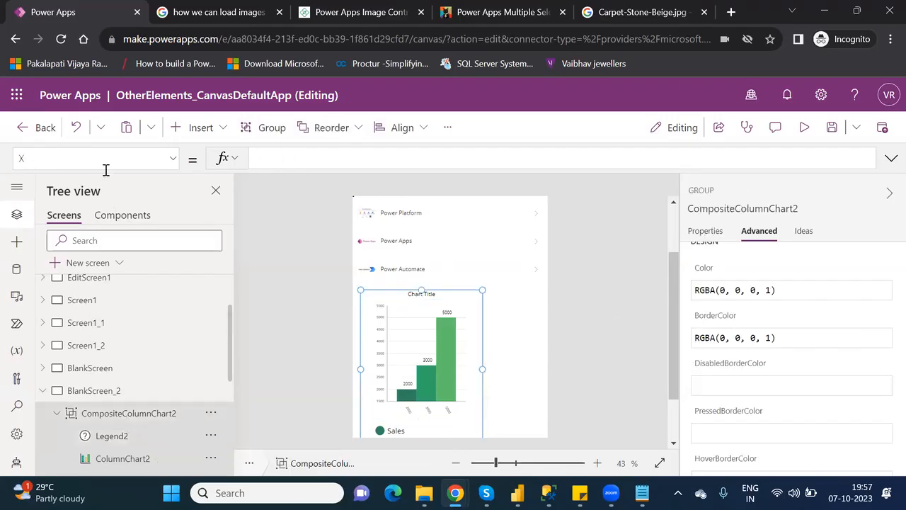
left_click(272, 157)
type("id")
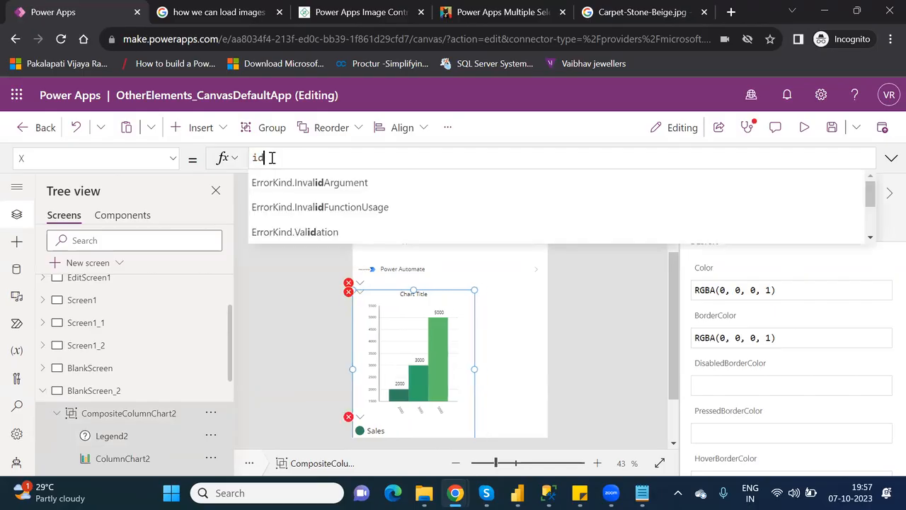
key("BackSpace")
key("BackSpace")
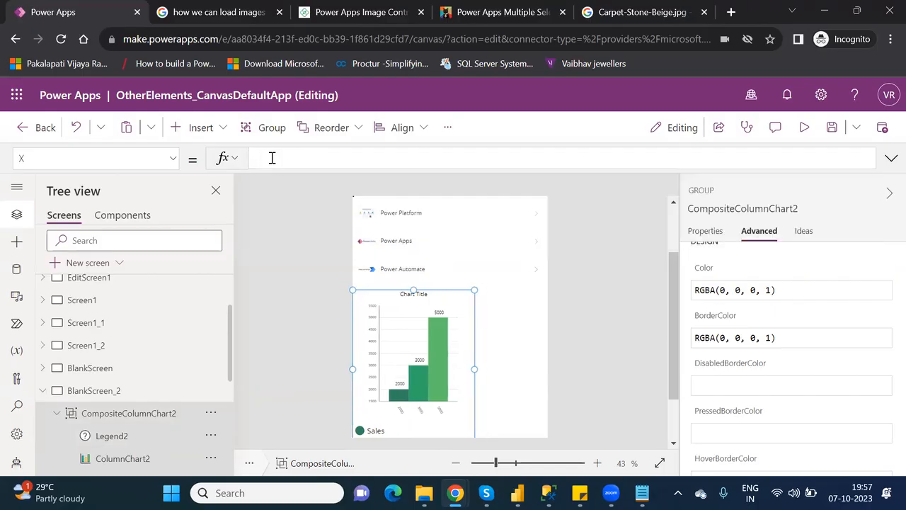
left_click(413, 416)
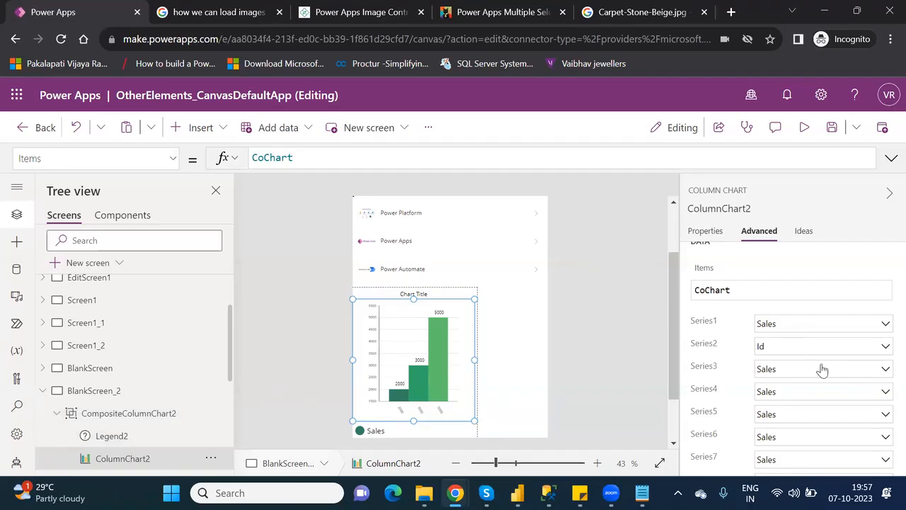
Set ColumnChart2's Series3 and Series1 to Id.
left_click(880, 370)
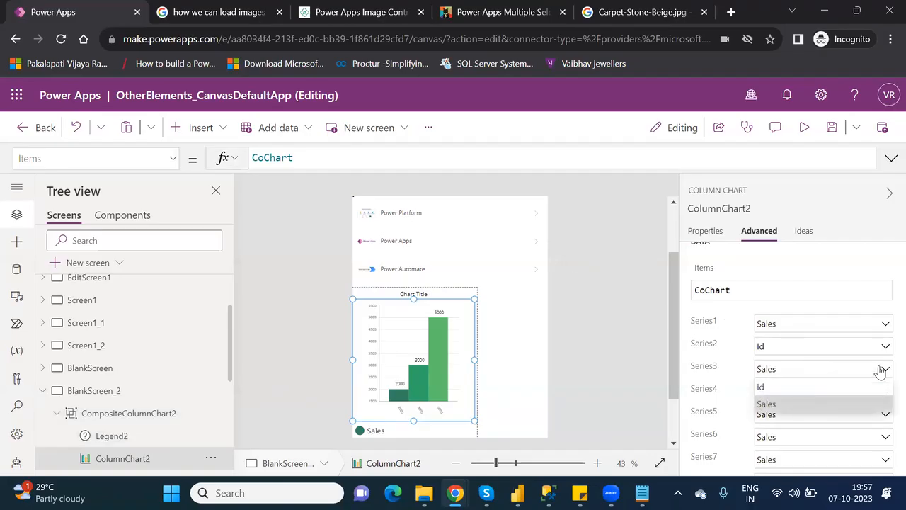
left_click(792, 391)
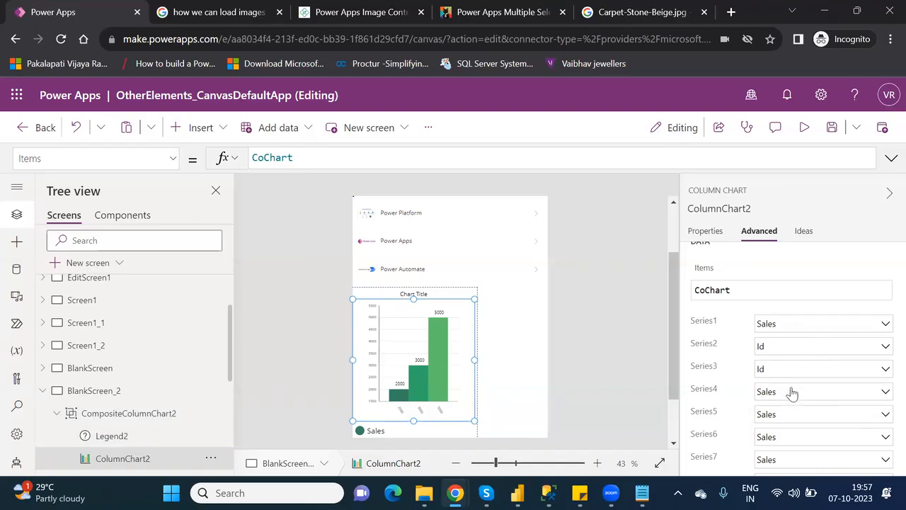
left_click(845, 323)
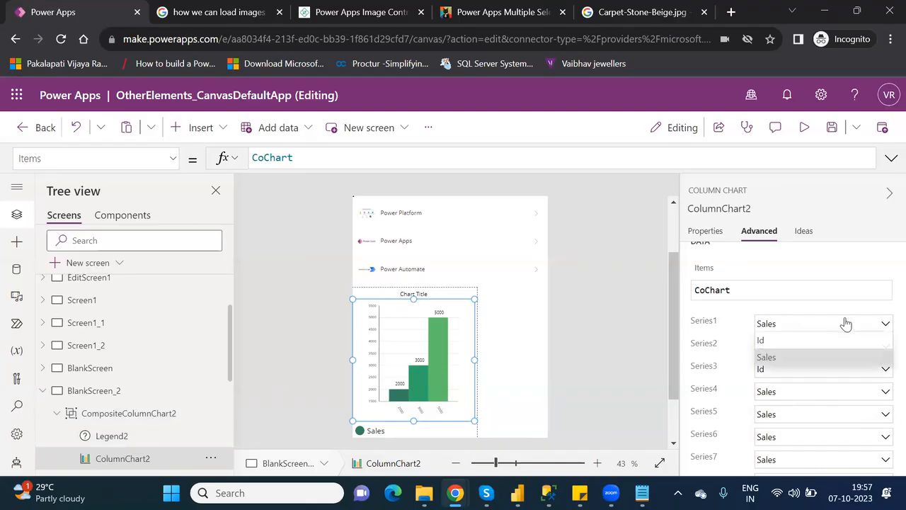
left_click(793, 343)
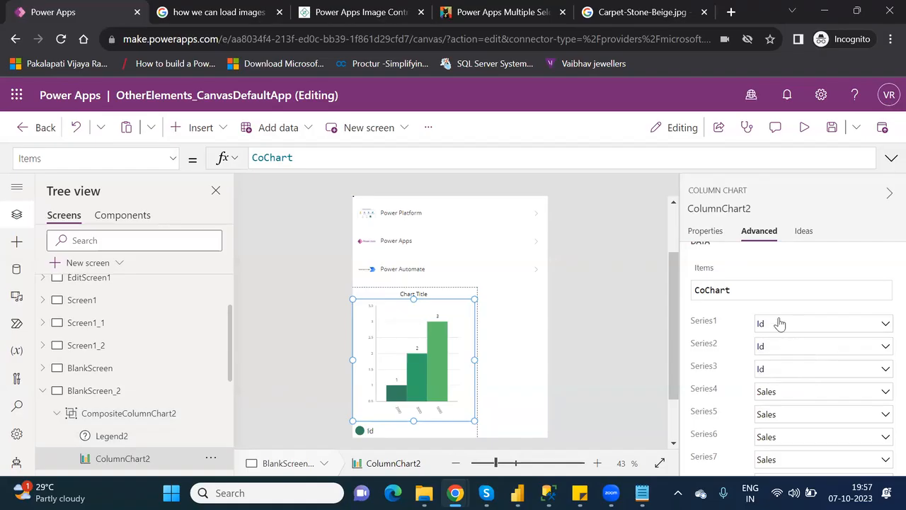
Set the chart's grid style to X only.
left_click(707, 233)
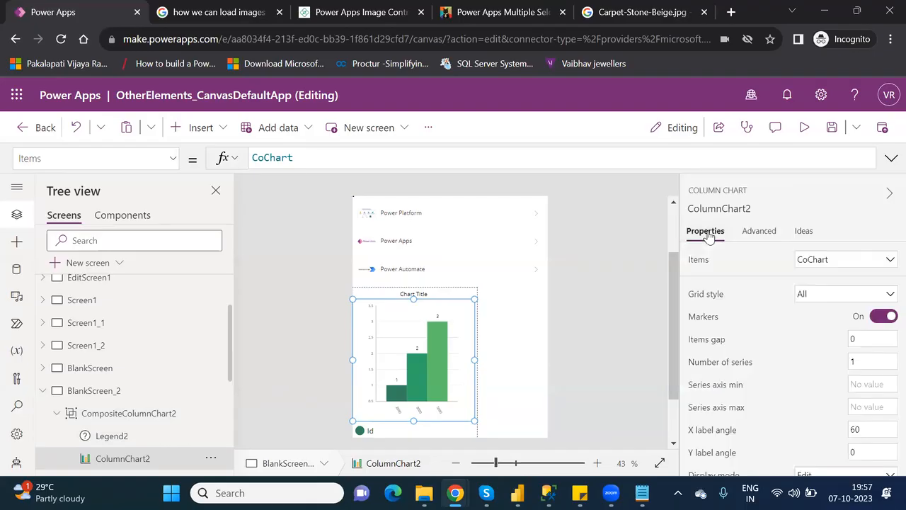
left_click(826, 297)
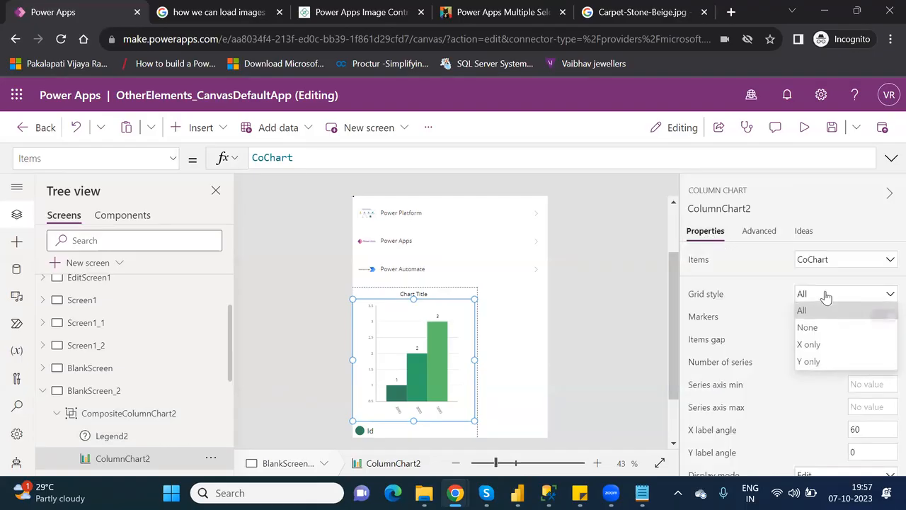
left_click(820, 345)
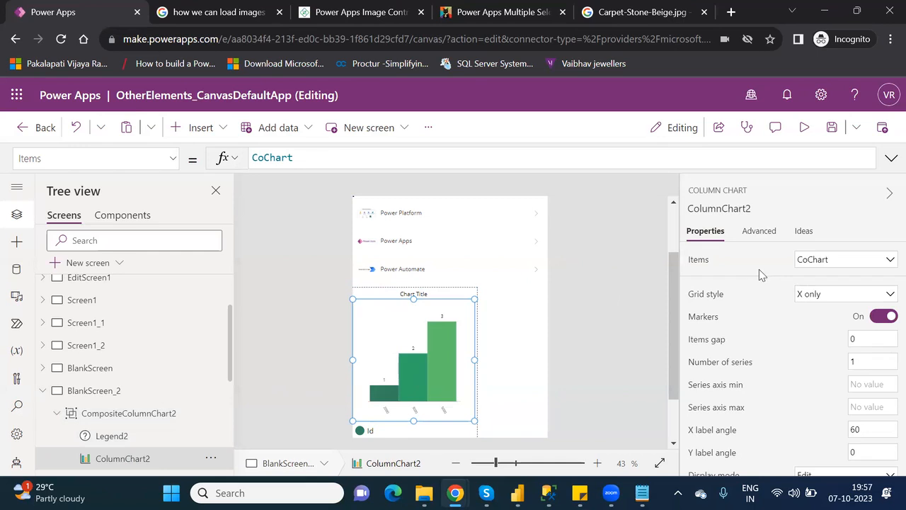
Set Series1, Series2 and Series3 all to Sales.
left_click(757, 234)
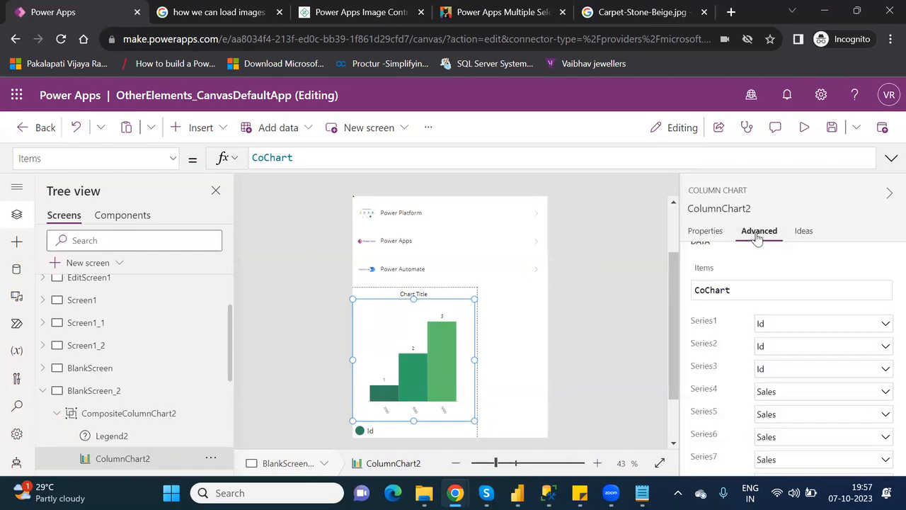
left_click(777, 327)
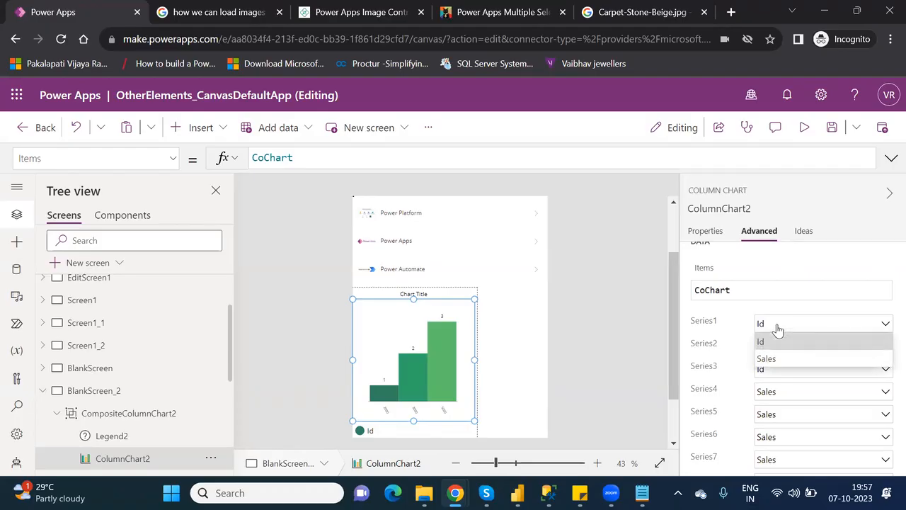
left_click(769, 359)
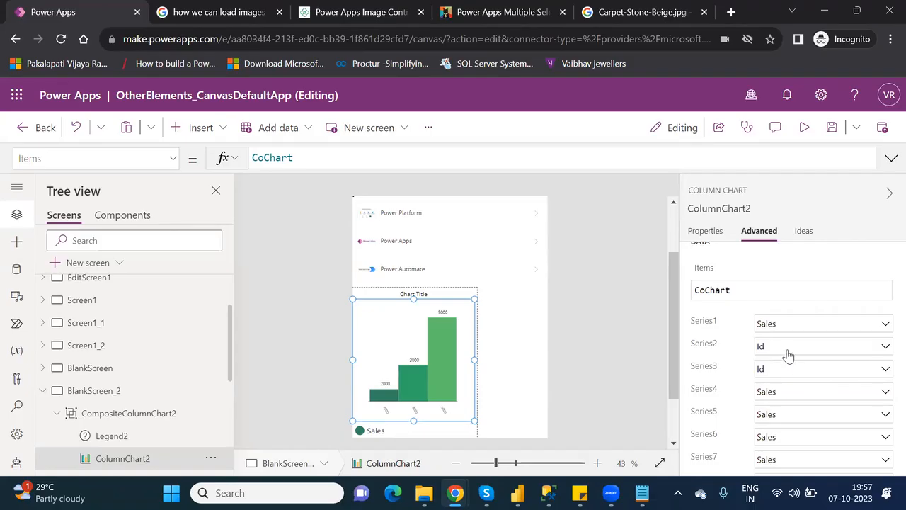
left_click(788, 353)
left_click(779, 381)
left_click(790, 372)
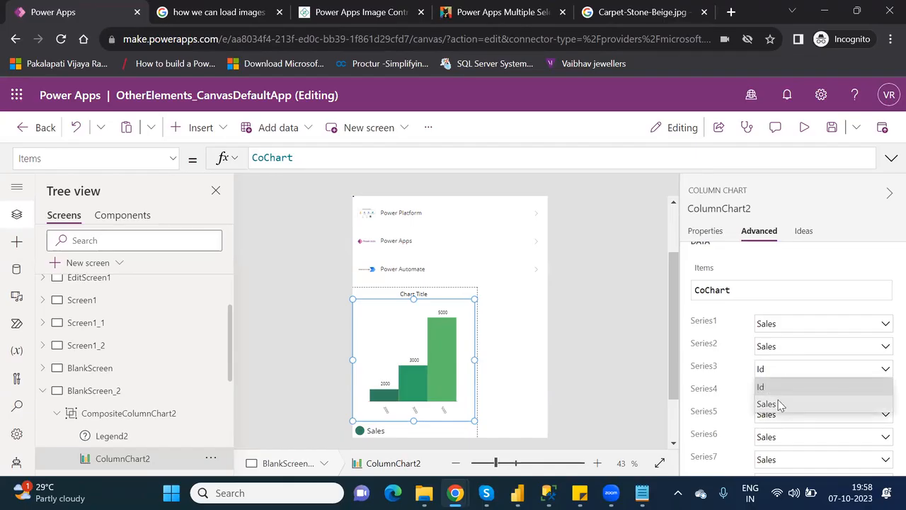
left_click(779, 403)
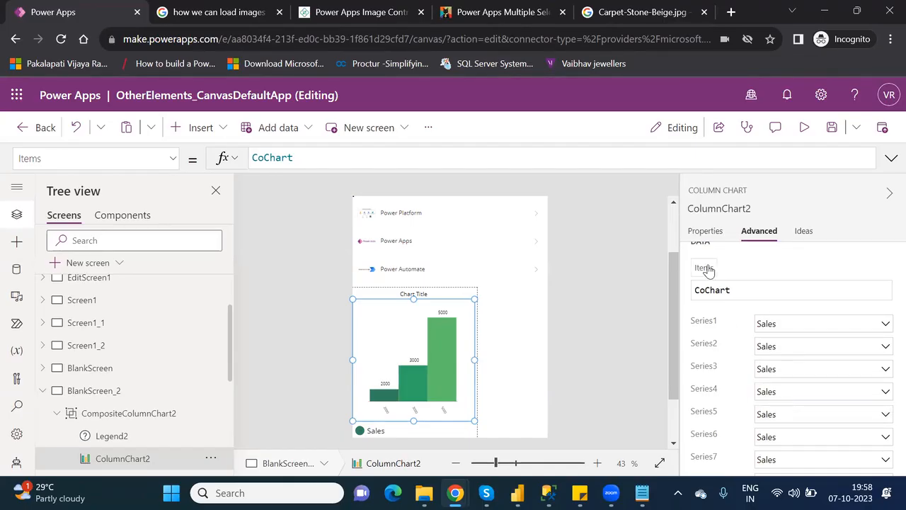
Set the grid style to Y only and shorten the chart to sit above its legend.
left_click(708, 232)
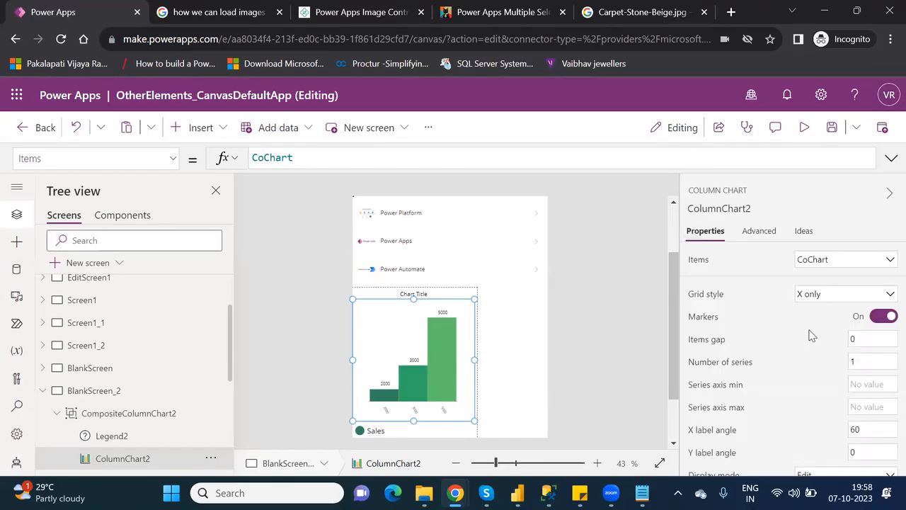
left_click(805, 297)
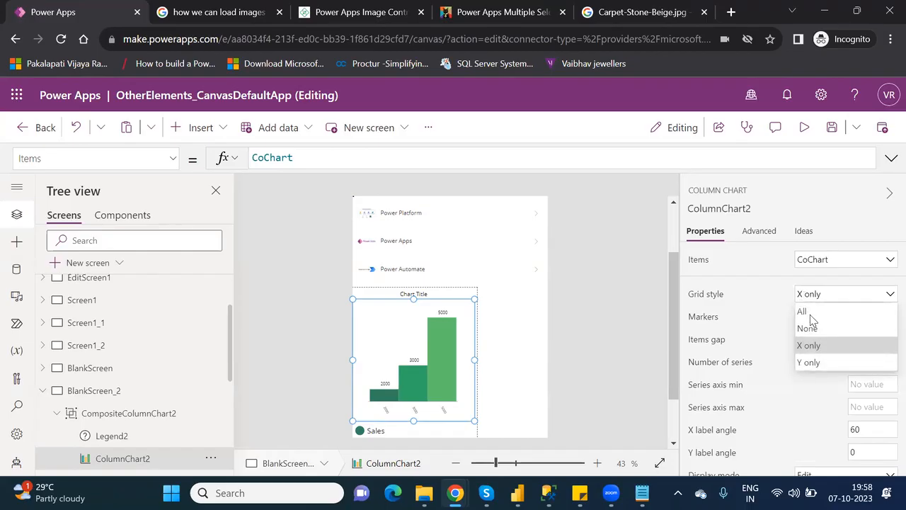
left_click(813, 362)
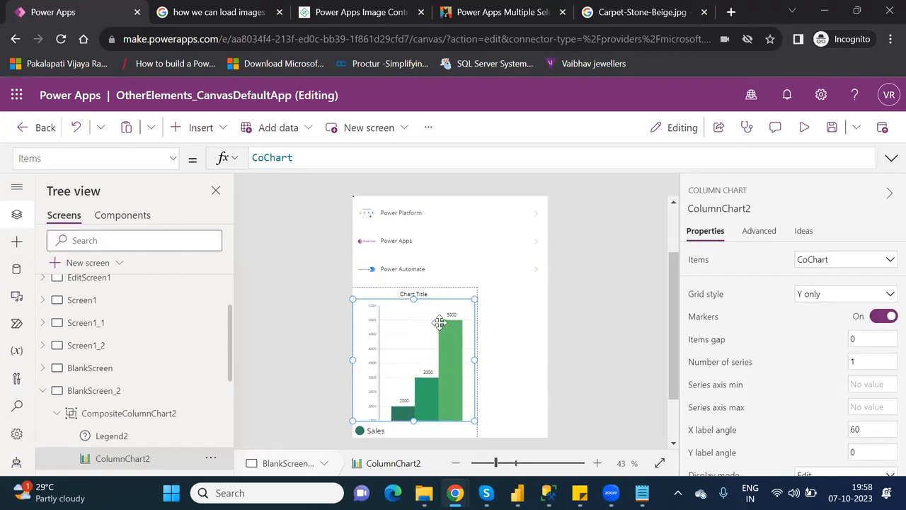
left_click_drag(414, 420, 419, 396)
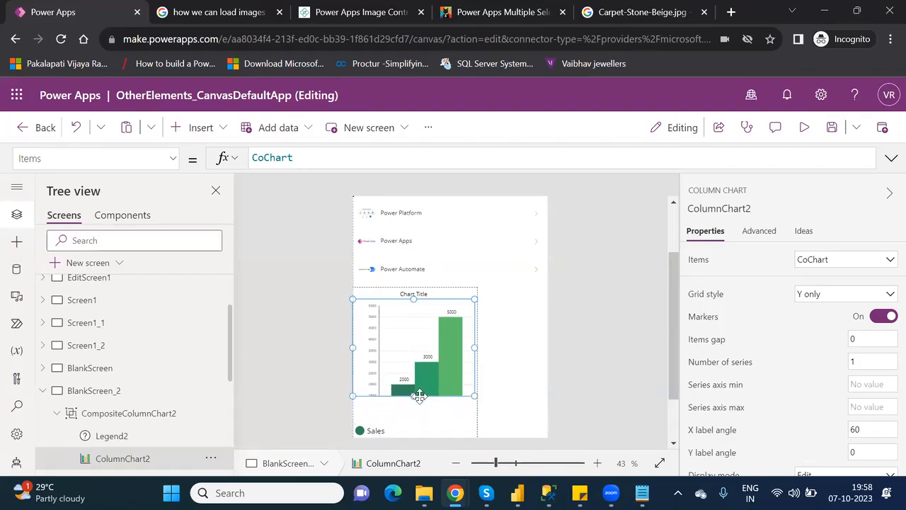
Restore the grid style to All on the Sales chart.
left_click(821, 296)
left_click(813, 310)
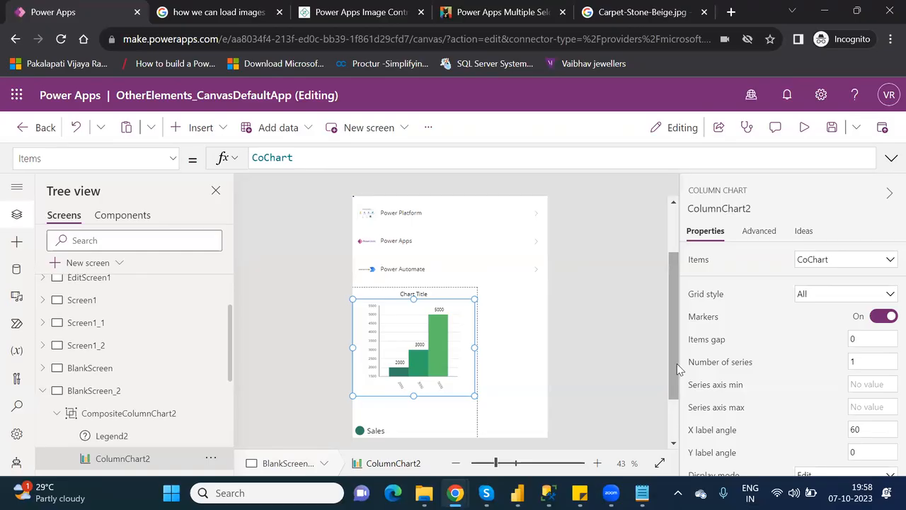
left_click_drag(677, 368, 678, 418)
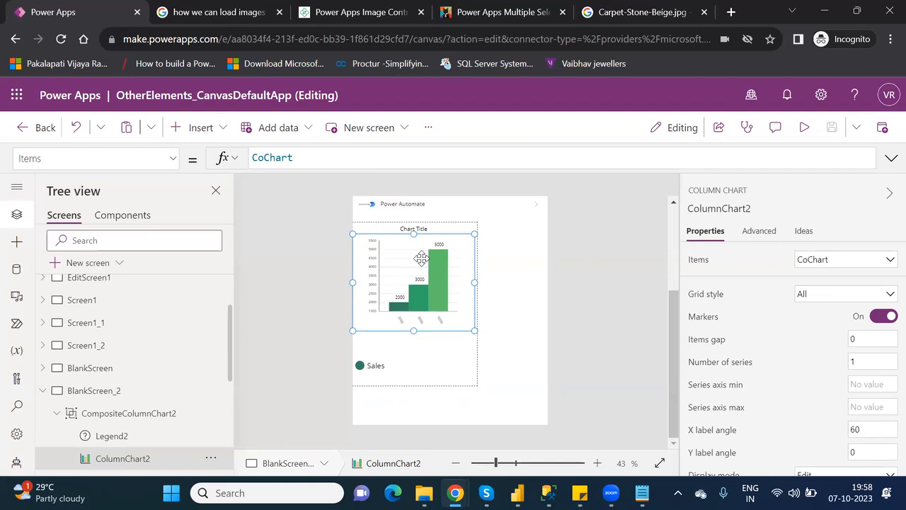
left_click(807, 128)
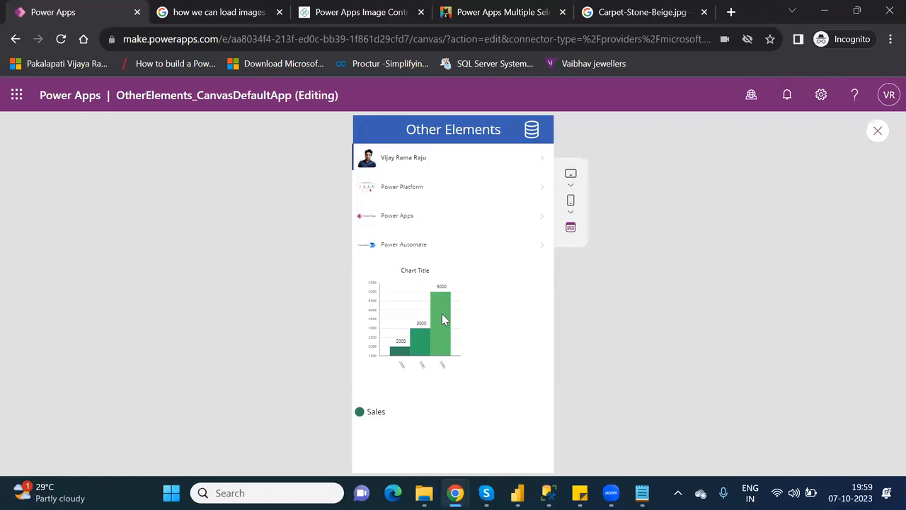
left_click(878, 132)
left_click(582, 346)
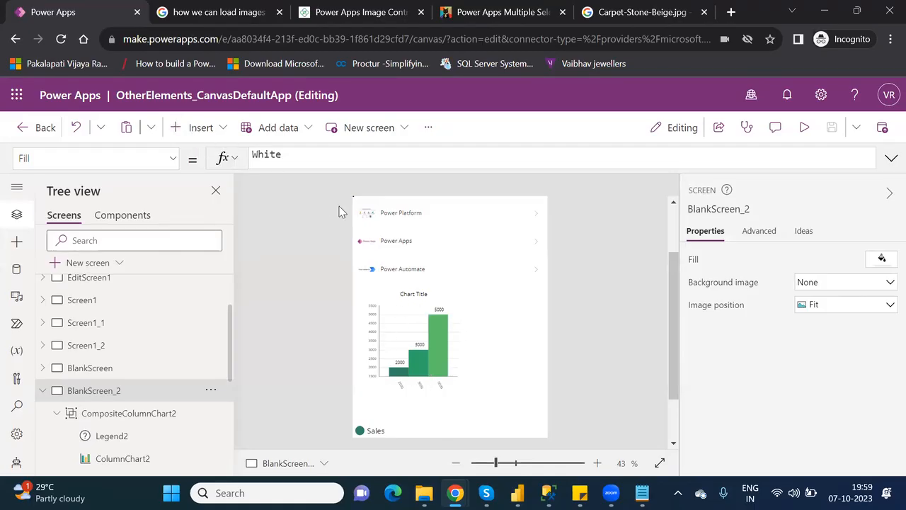
left_click(219, 132)
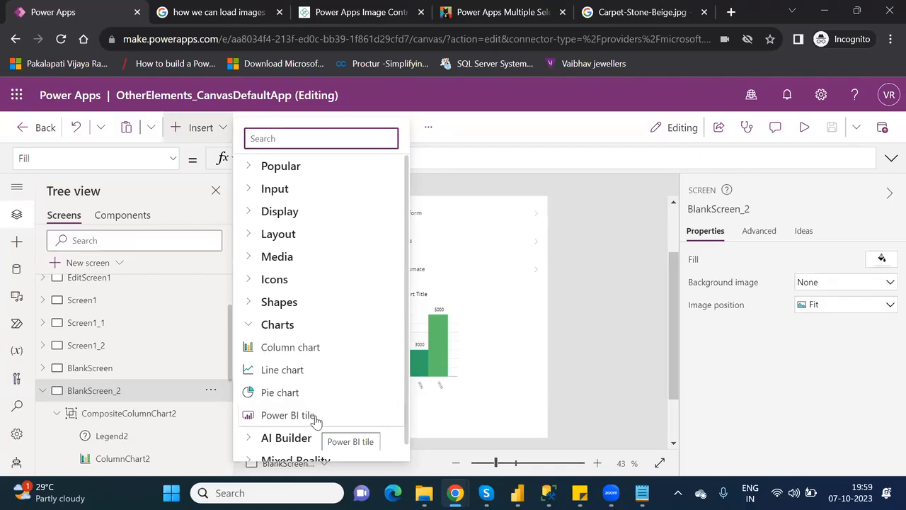
left_click(512, 318)
left_click(512, 318)
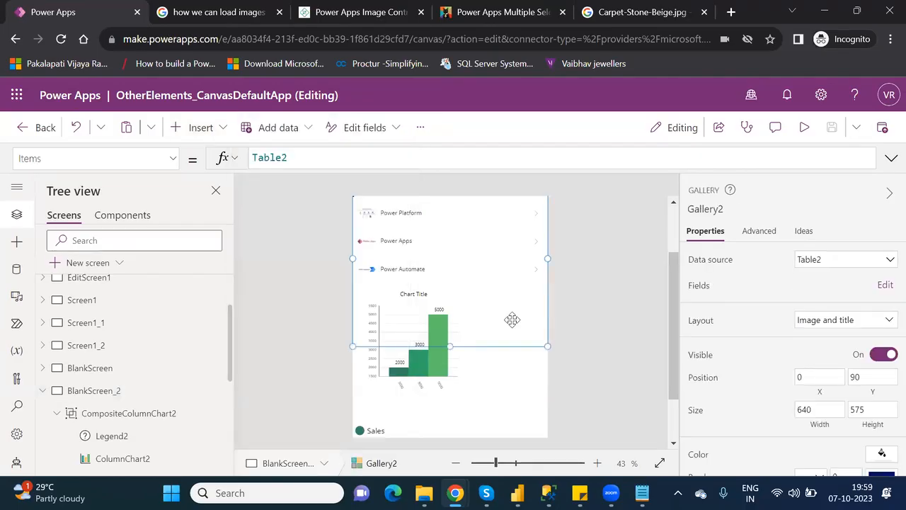
left_click(461, 367)
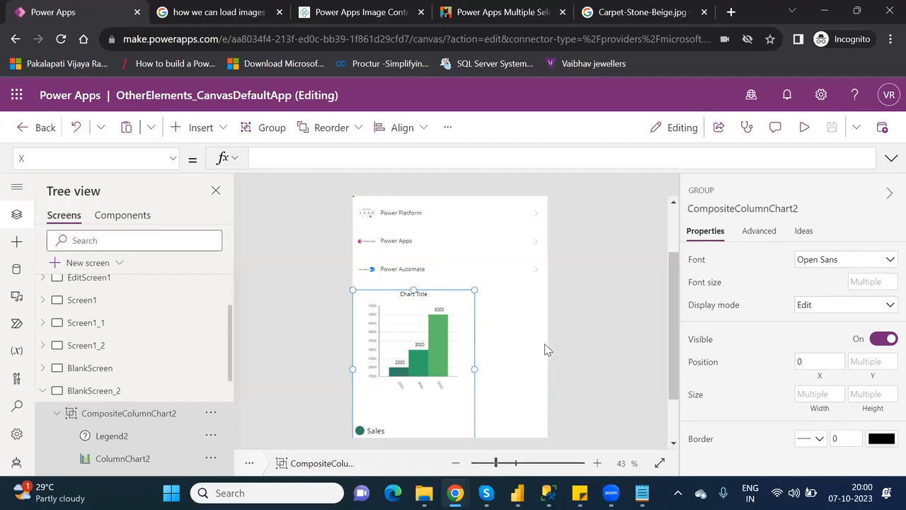
Delete the CompositeColumnChart2 column chart group from the Power Apps screen.
left_click(431, 293)
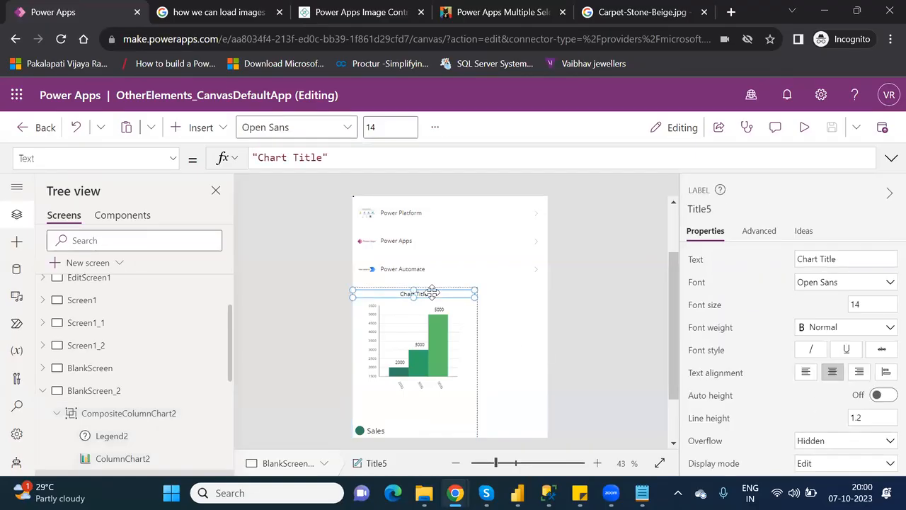
left_click(162, 415)
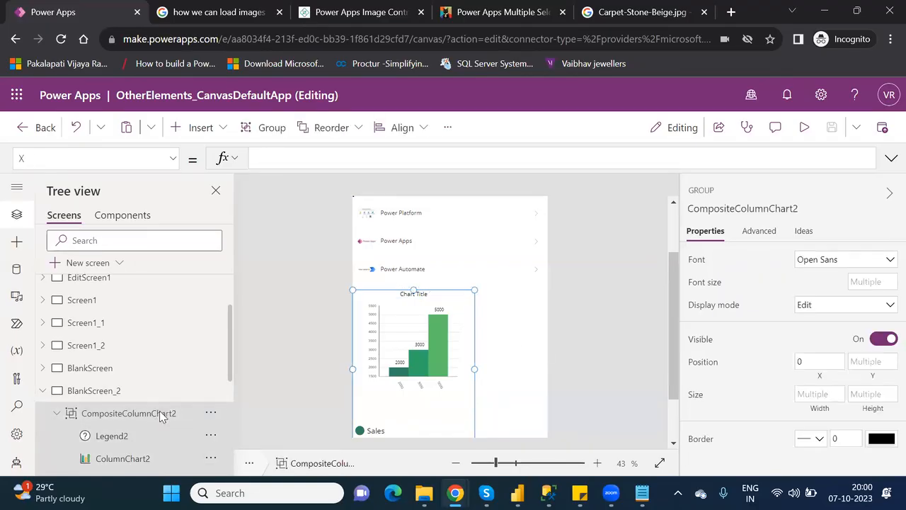
key("Delete")
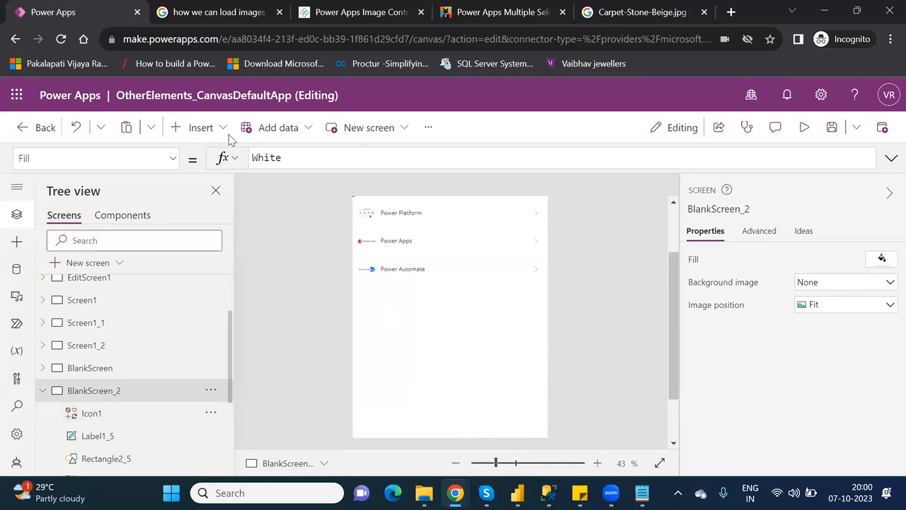
Switch to the published xyz report in Power BI Desktop and dismiss the publishing notice.
left_click(205, 128)
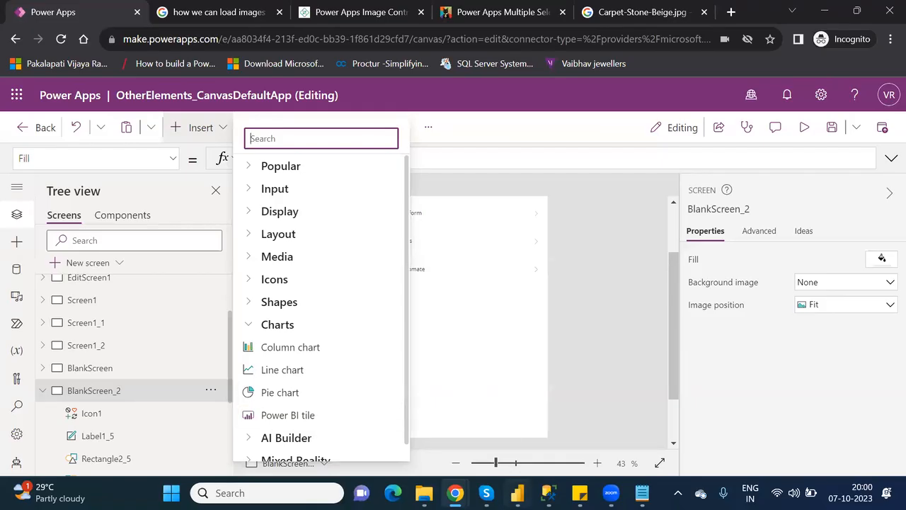
left_click(588, 403)
left_click(592, 336)
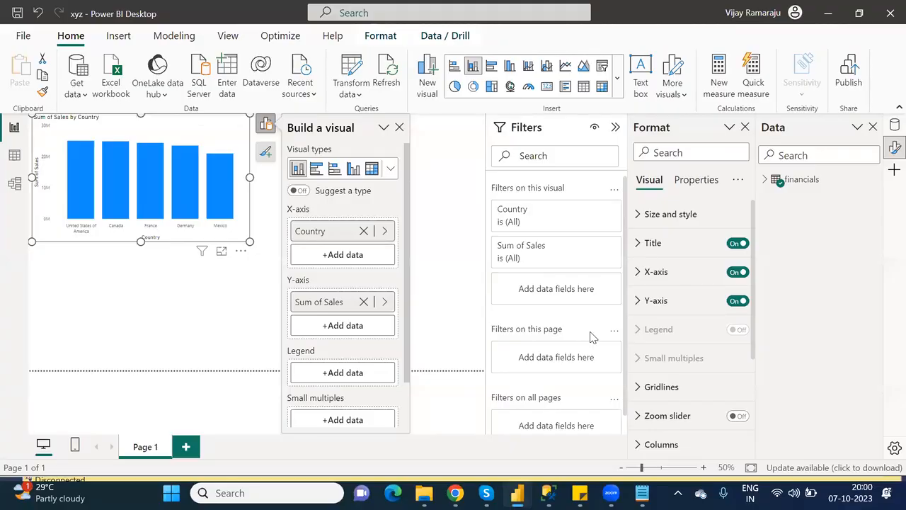
Move the Sum of Sales by Country chart down and right and enlarge it slightly.
left_click(400, 128)
left_click_drag(94, 127, 175, 182)
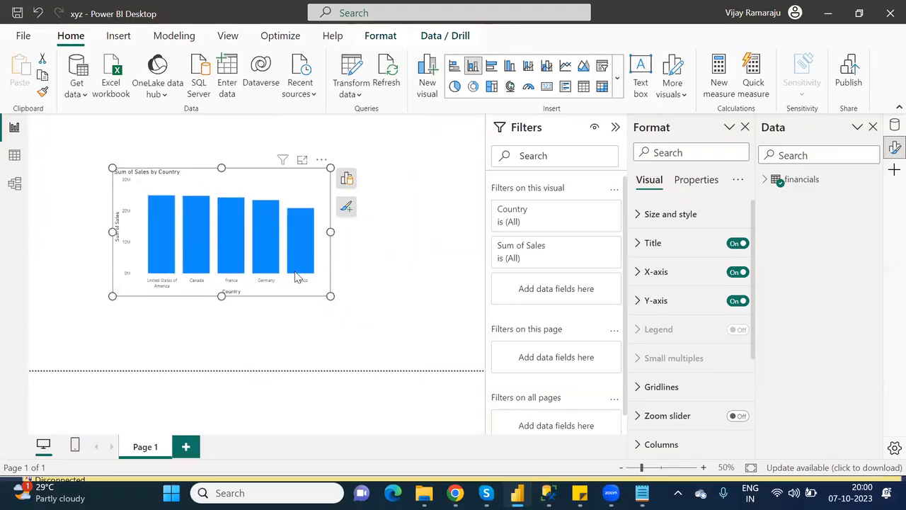
mouse_move(297, 277)
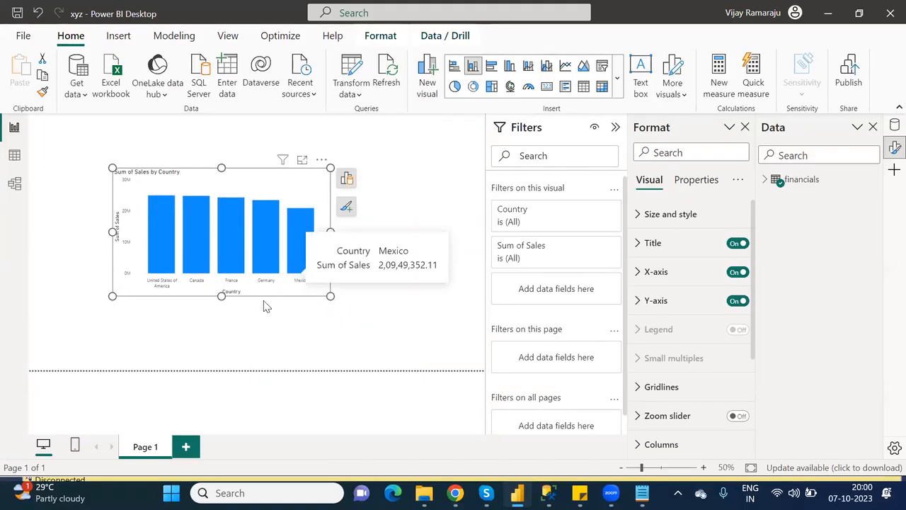
left_click_drag(330, 295, 360, 304)
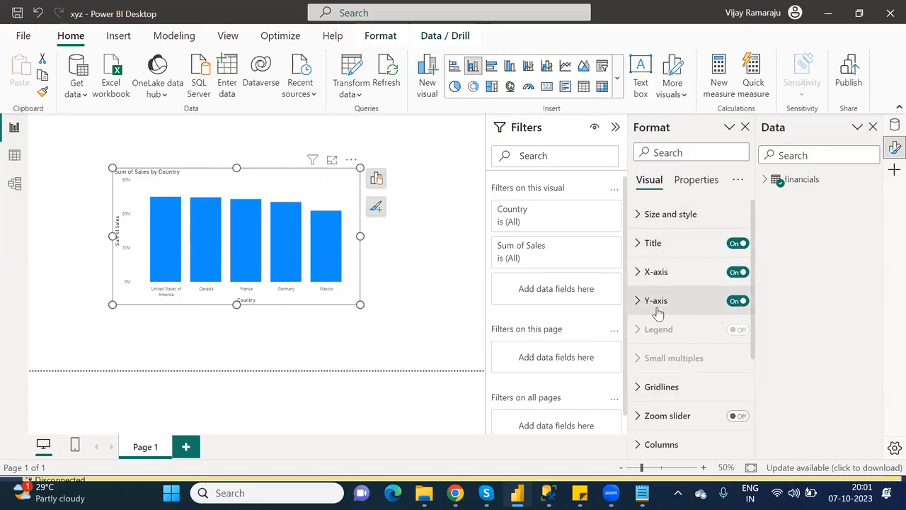
Change the column chart's title text to 'Country wise Total sales'.
left_click(638, 243)
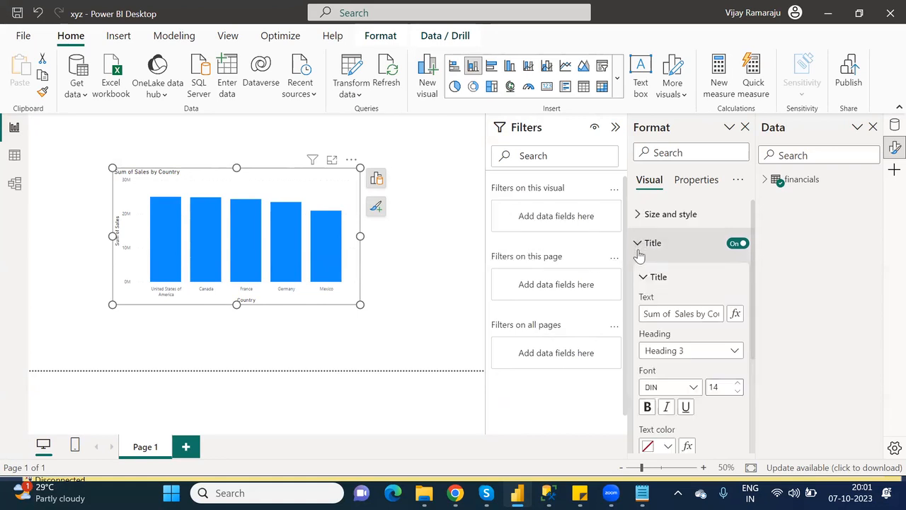
triple_click(696, 319)
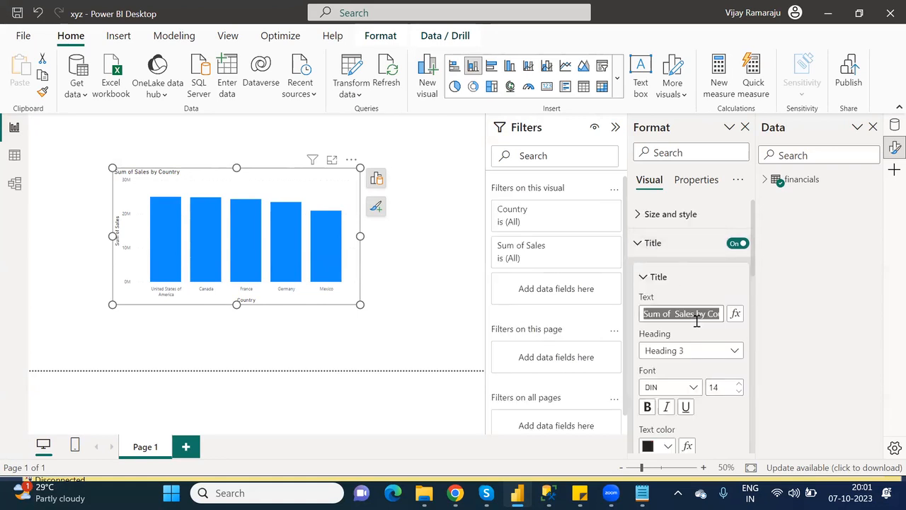
type("Country wise ")
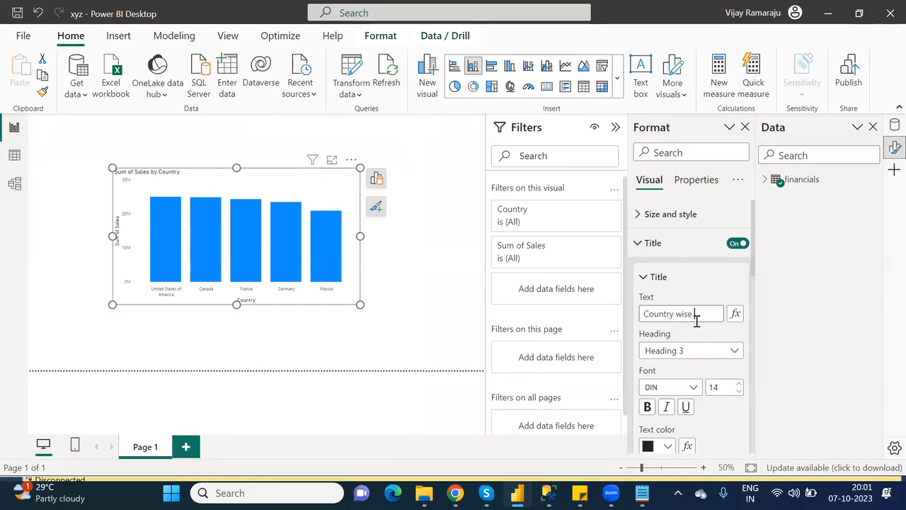
type("Total sales")
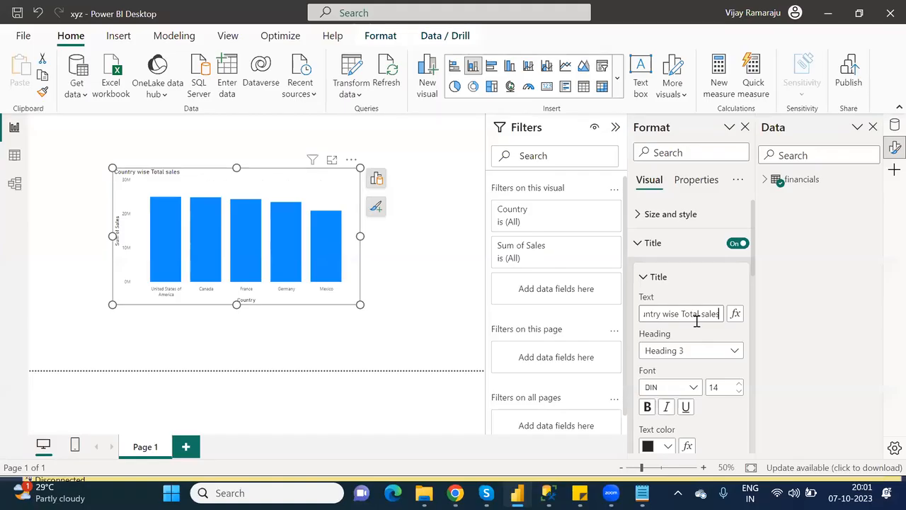
Set the chart title font to Segoe UI Semibold.
left_click(679, 387)
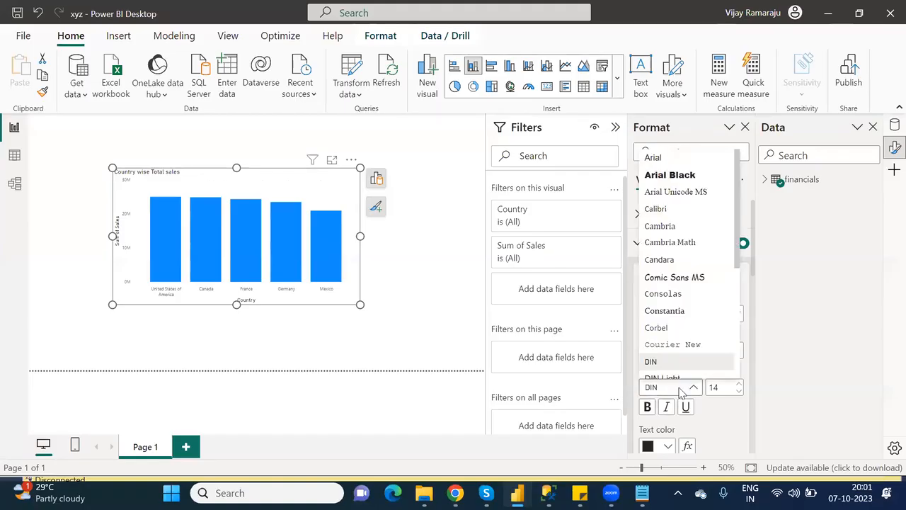
scroll(740, 323, "down", 5)
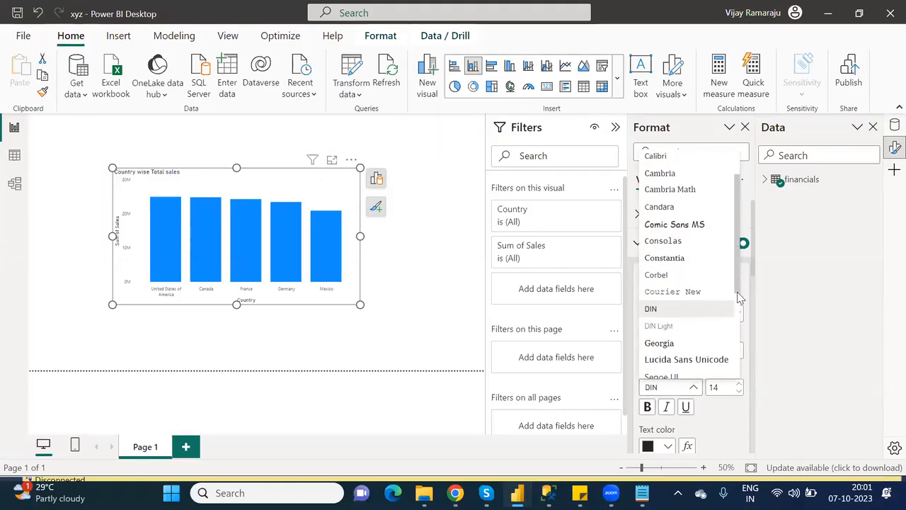
scroll(742, 336, "down", 2)
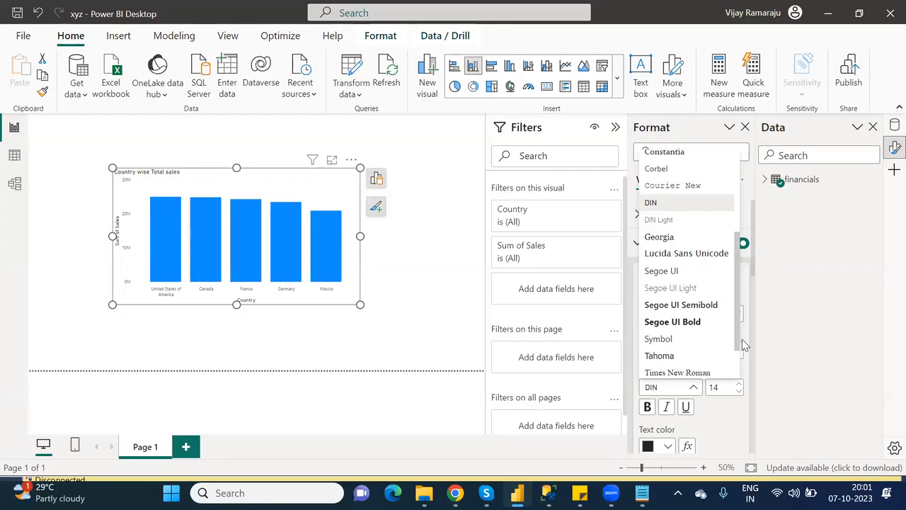
left_click(699, 304)
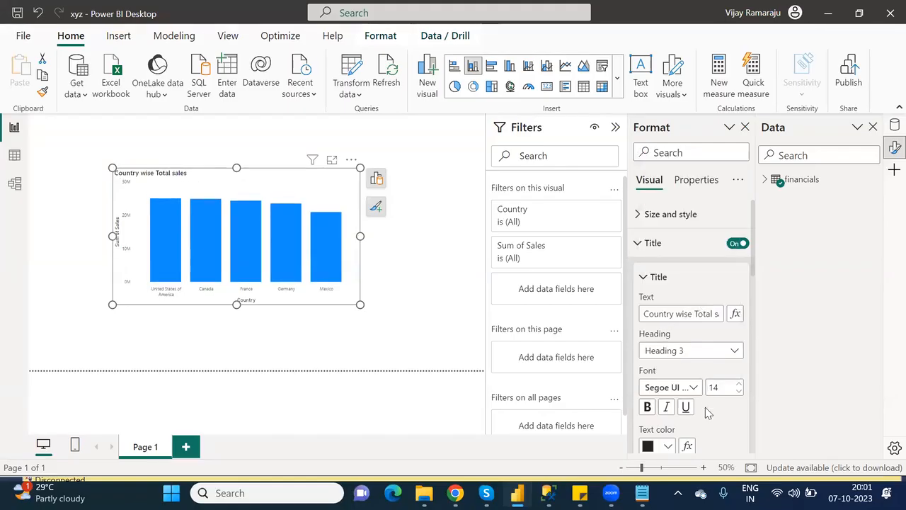
scroll(756, 293, "down", 3)
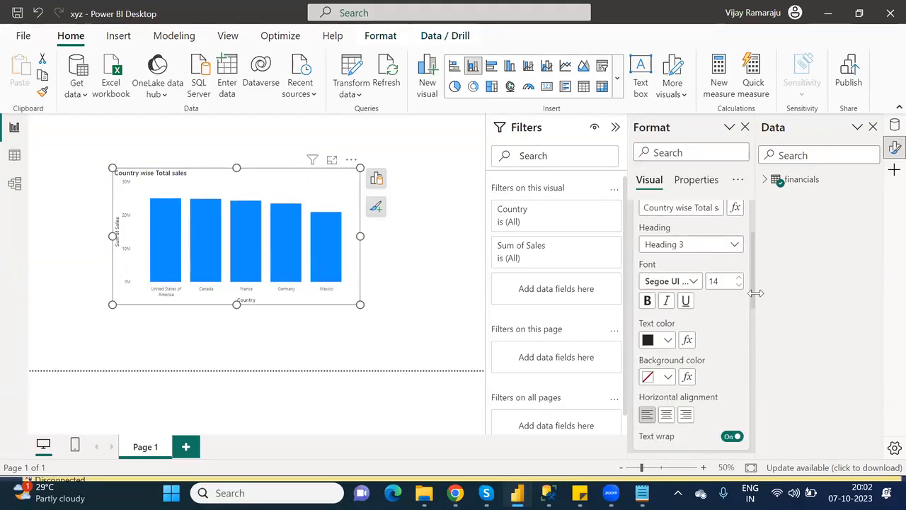
Center the chart title in white text on an orange #E66C37 background at size 16.
scroll(754, 301, "down", 1)
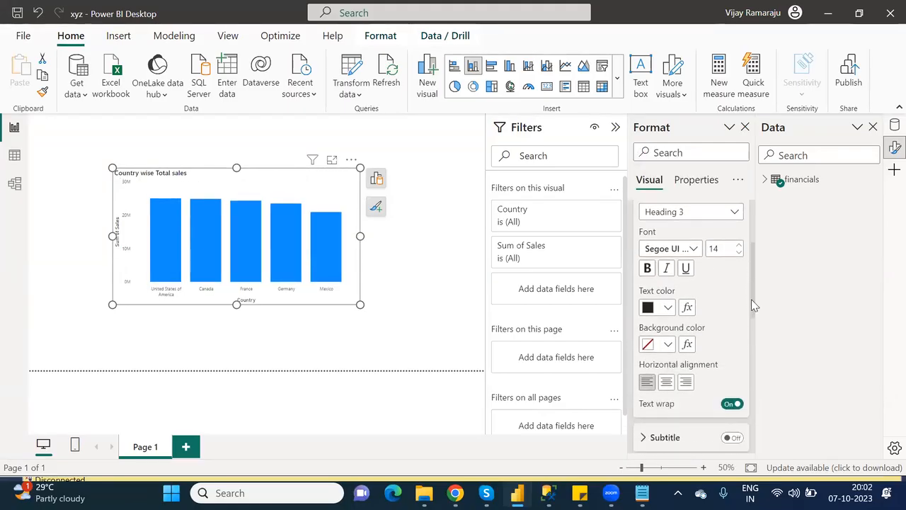
left_click(668, 385)
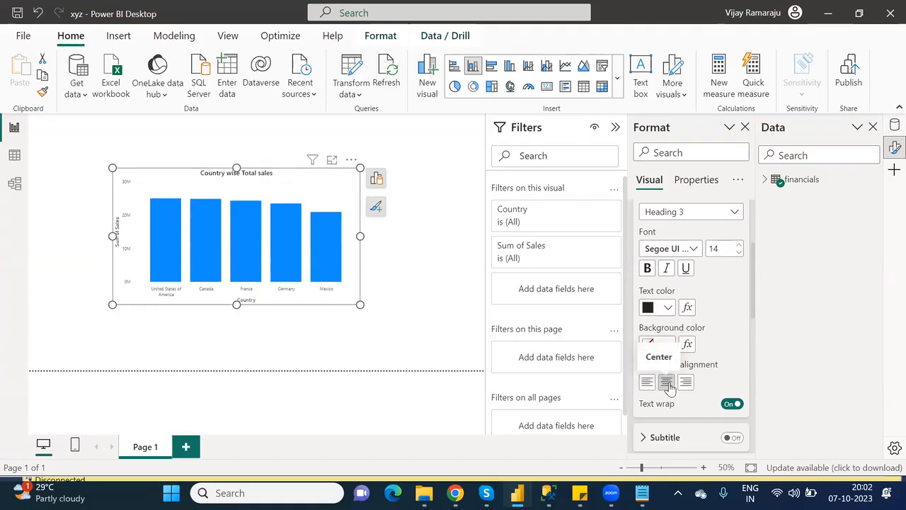
left_click(668, 307)
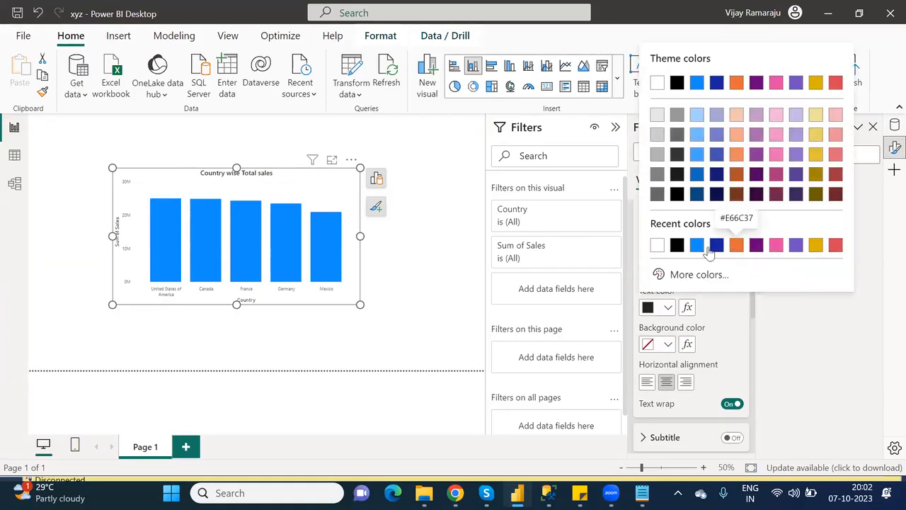
left_click(658, 245)
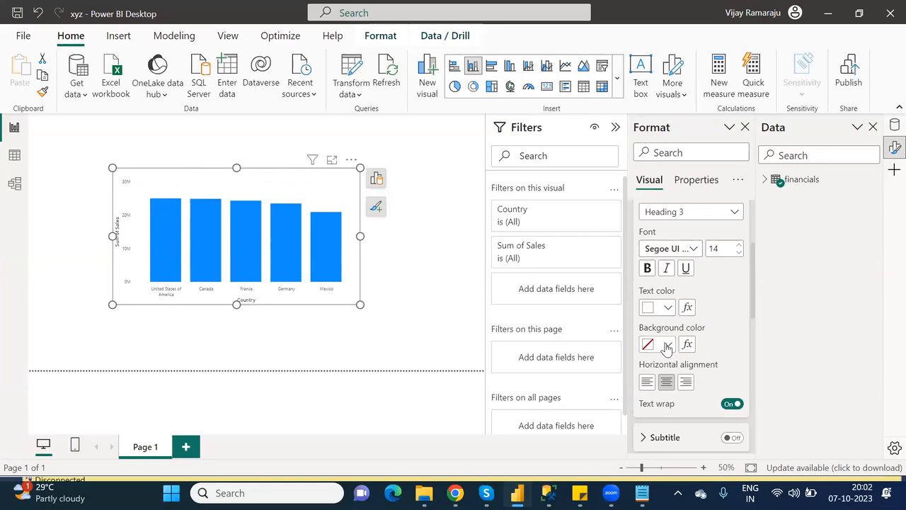
left_click(666, 345)
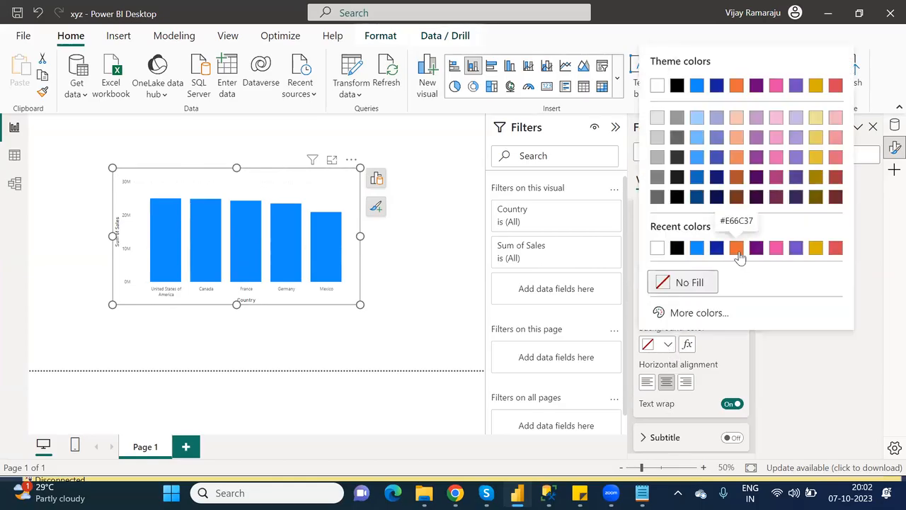
left_click(682, 246)
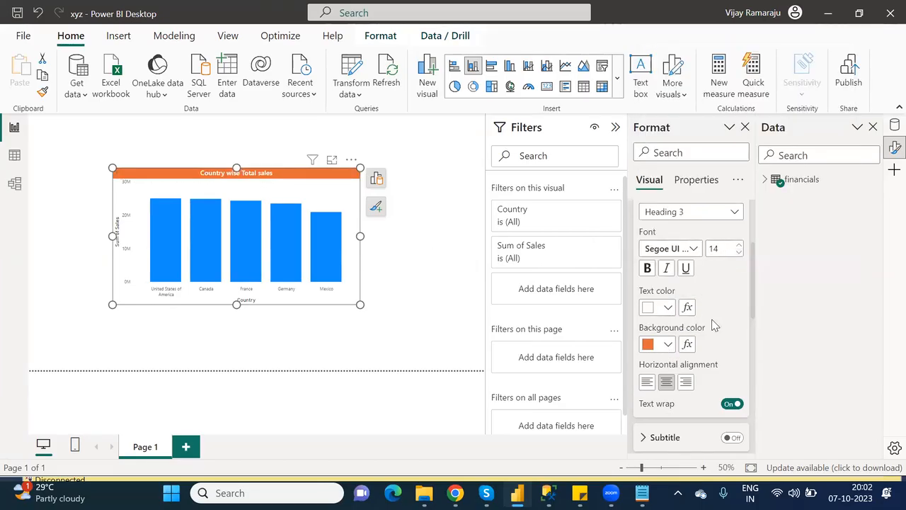
left_click(738, 246)
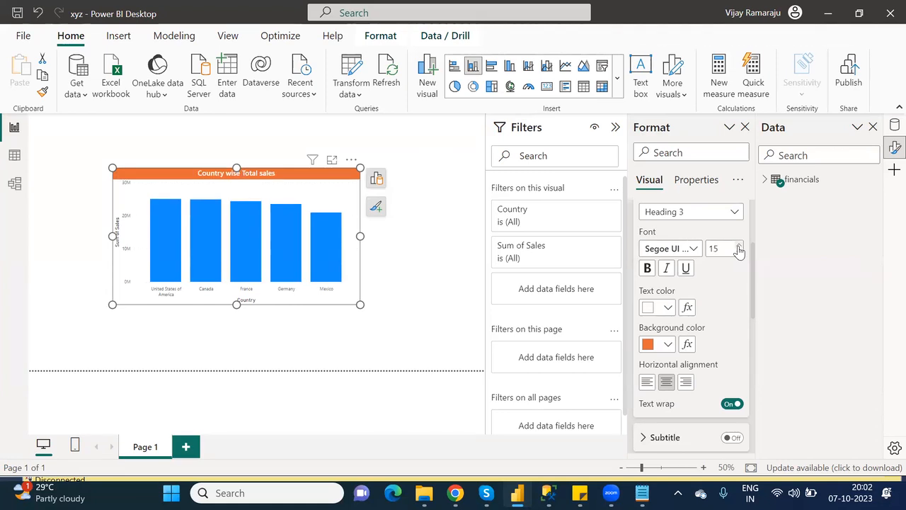
left_click(738, 246)
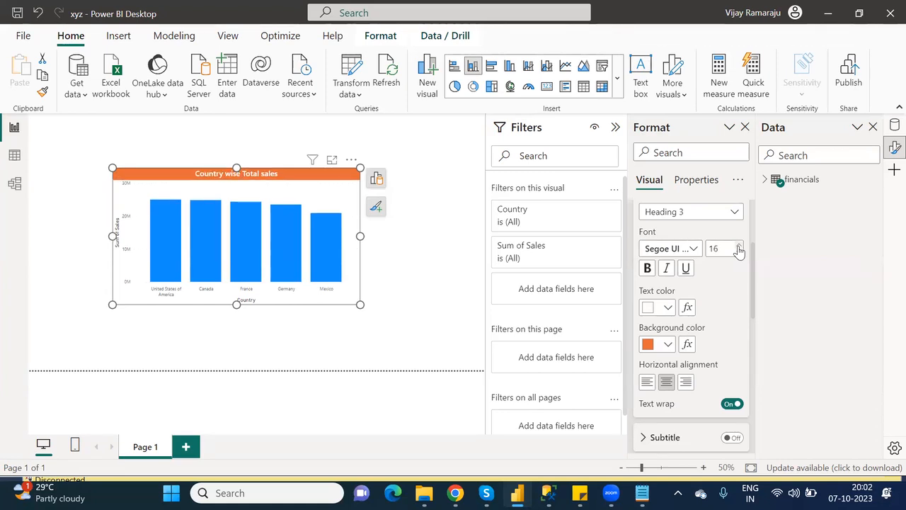
scroll(754, 222, "up", 2)
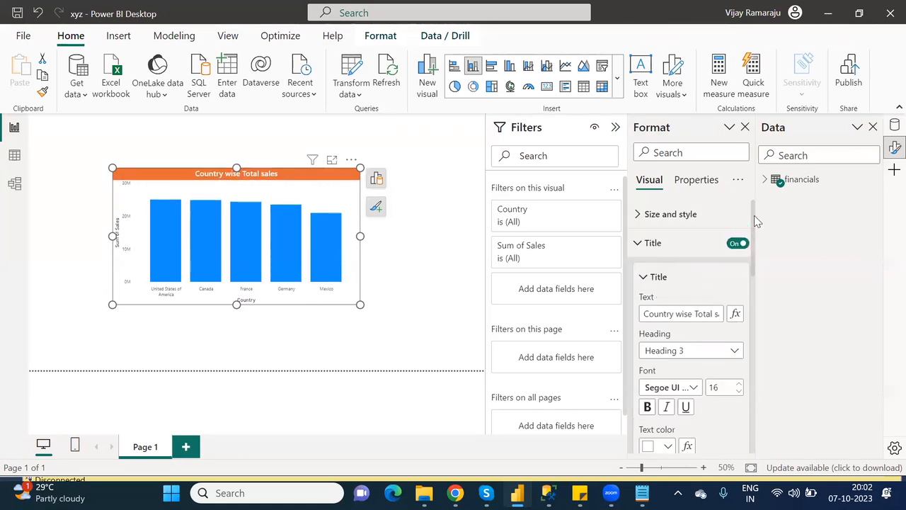
Switch on the Shadow option under Size and style for the Country wise Total sales chart.
left_click(645, 278)
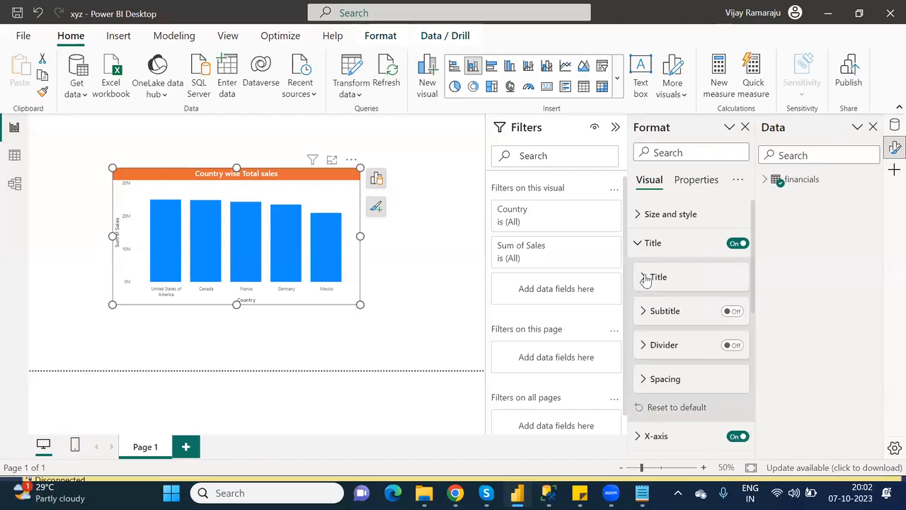
left_click(643, 248)
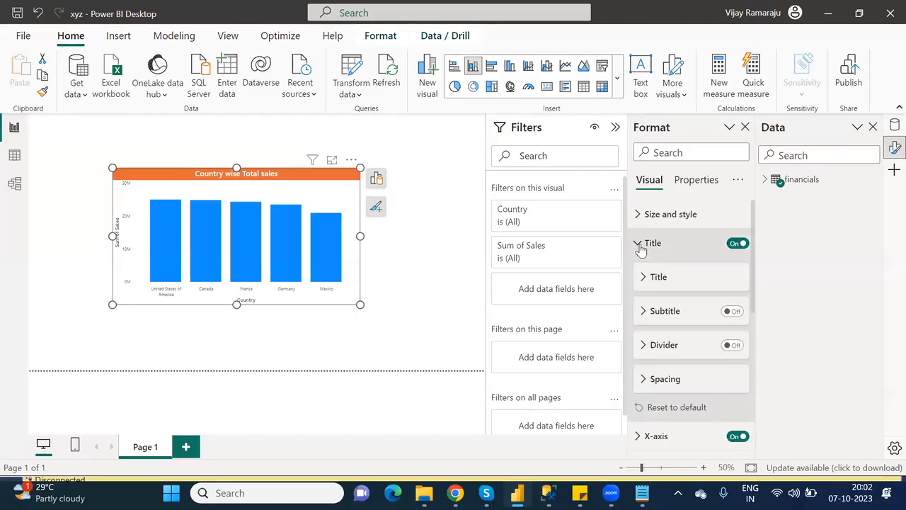
left_click(640, 248)
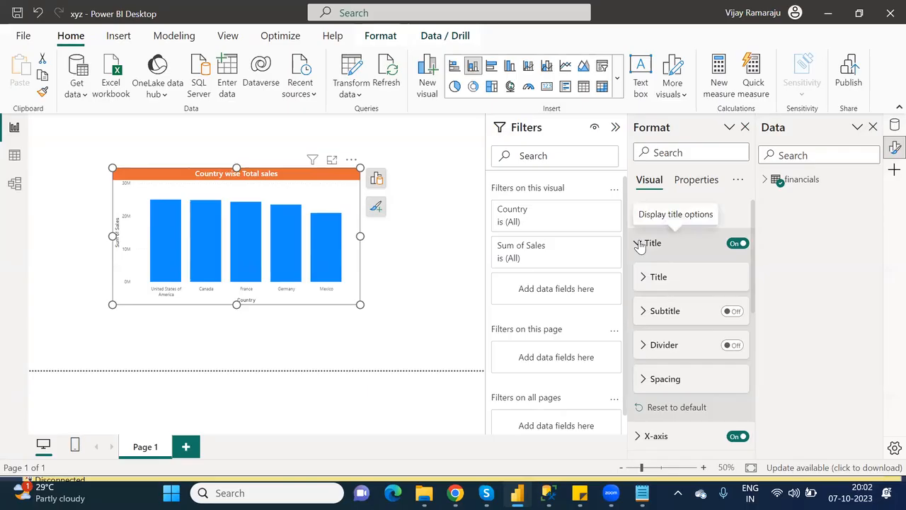
left_click(640, 244)
left_click(637, 218)
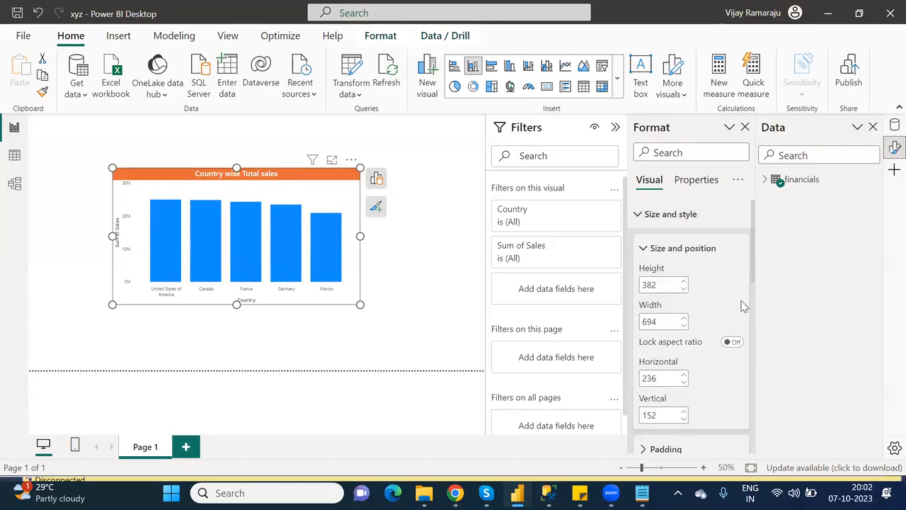
left_click(642, 248)
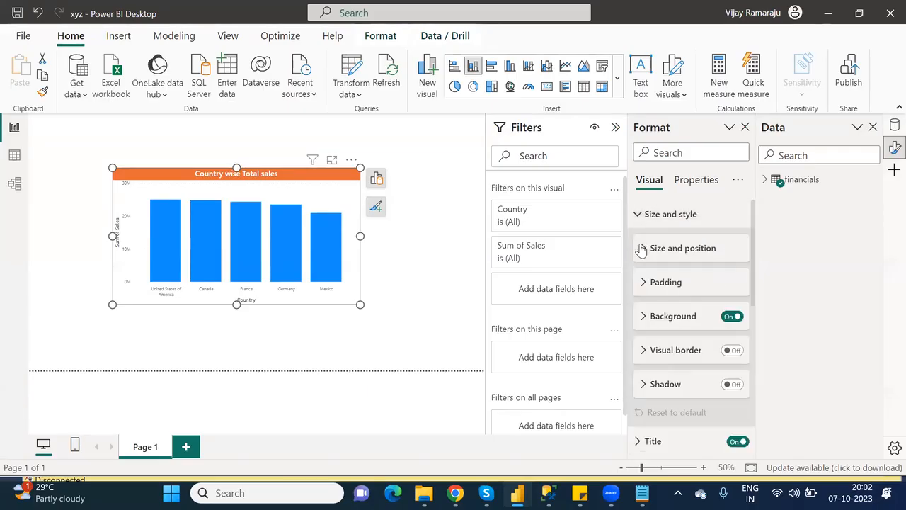
left_click(735, 385)
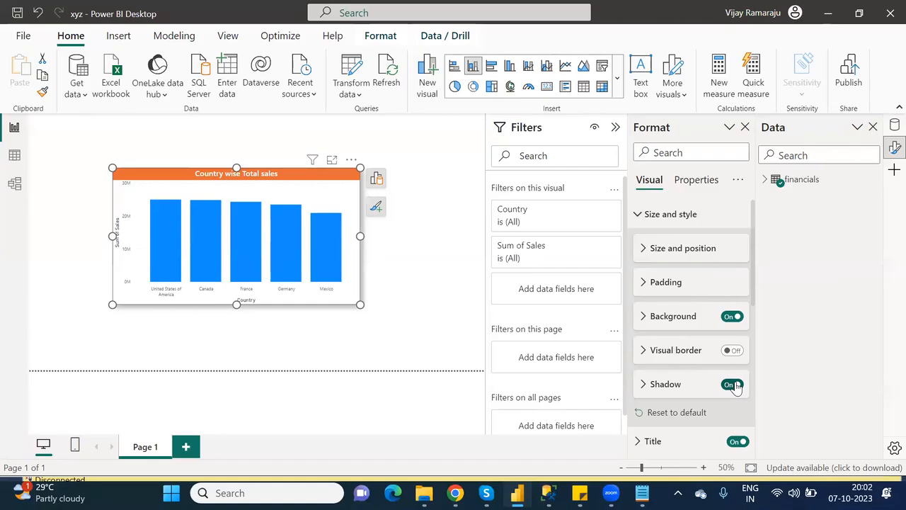
left_click(635, 215)
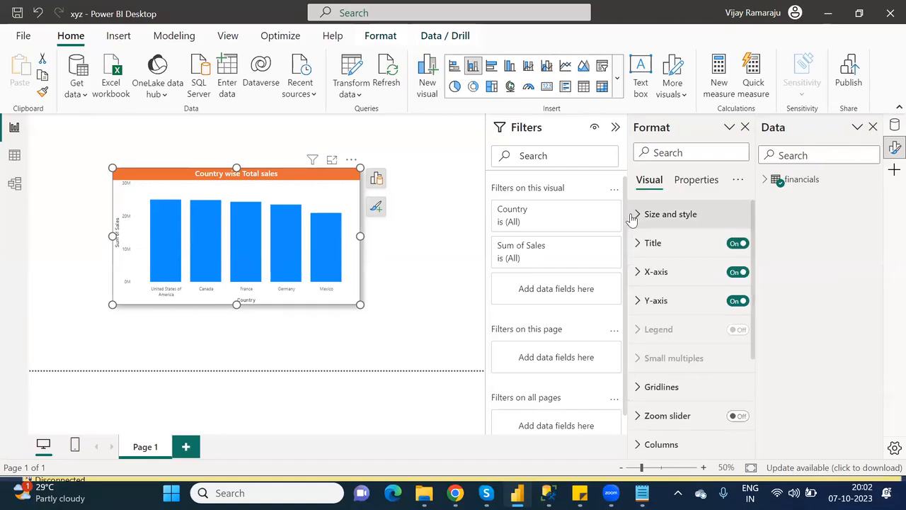
Turn off the X-axis title and set the country axis labels to font size 12.
left_click(638, 274)
left_click(642, 307)
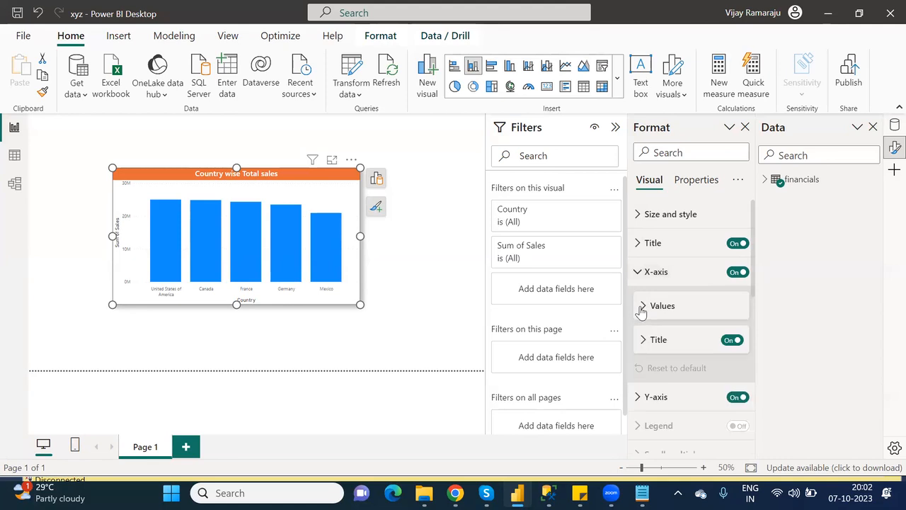
left_click(730, 341)
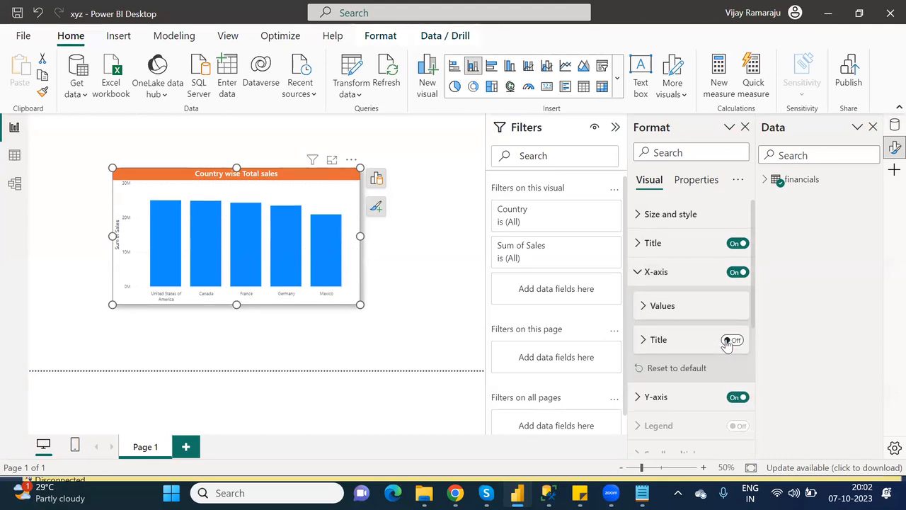
left_click(644, 308)
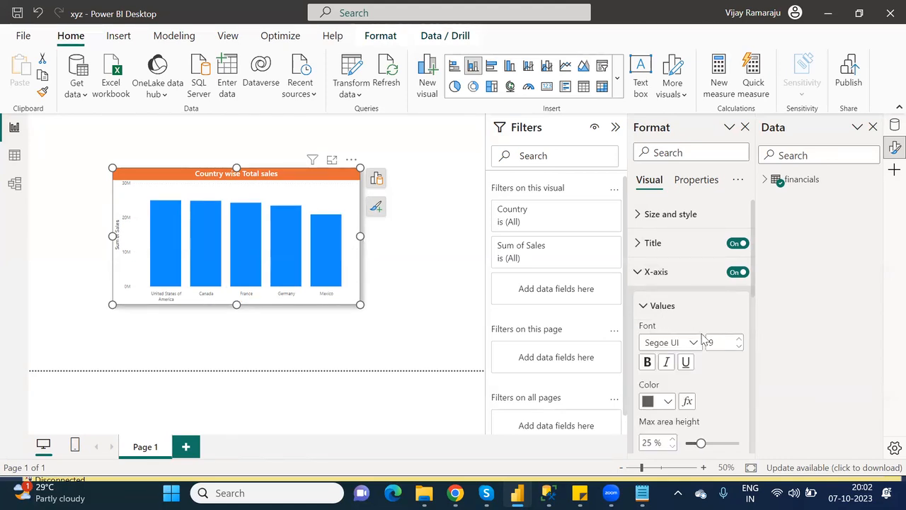
double_click(710, 343)
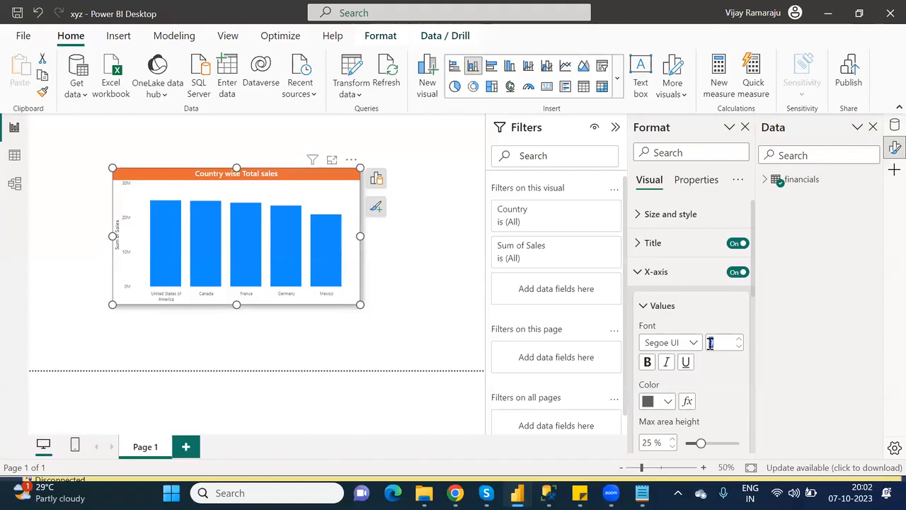
type("12")
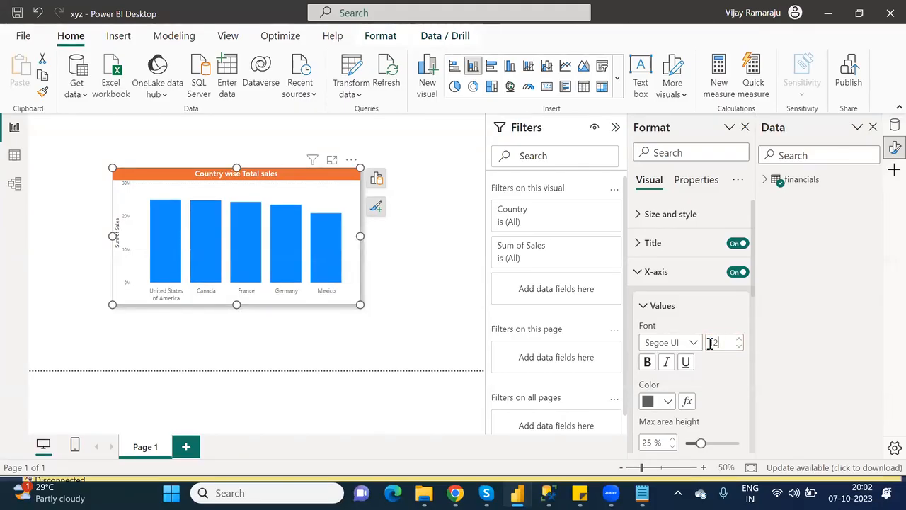
left_click(646, 307)
left_click(639, 274)
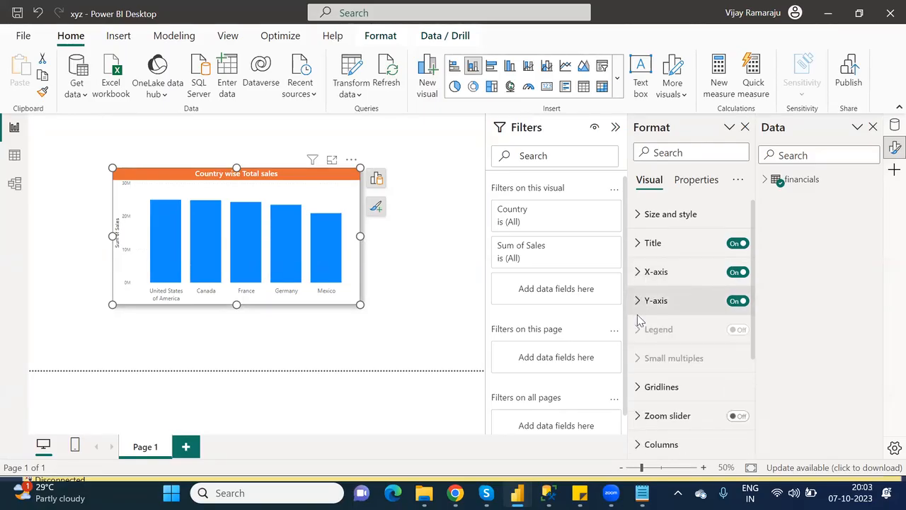
Turn off the Y-axis title and set the Y-axis value labels to font size 12.
left_click(641, 300)
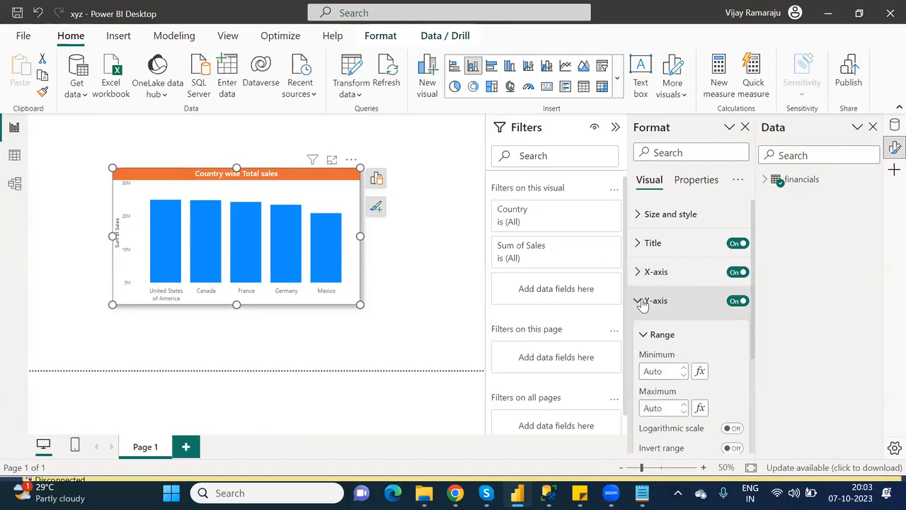
left_click(643, 336)
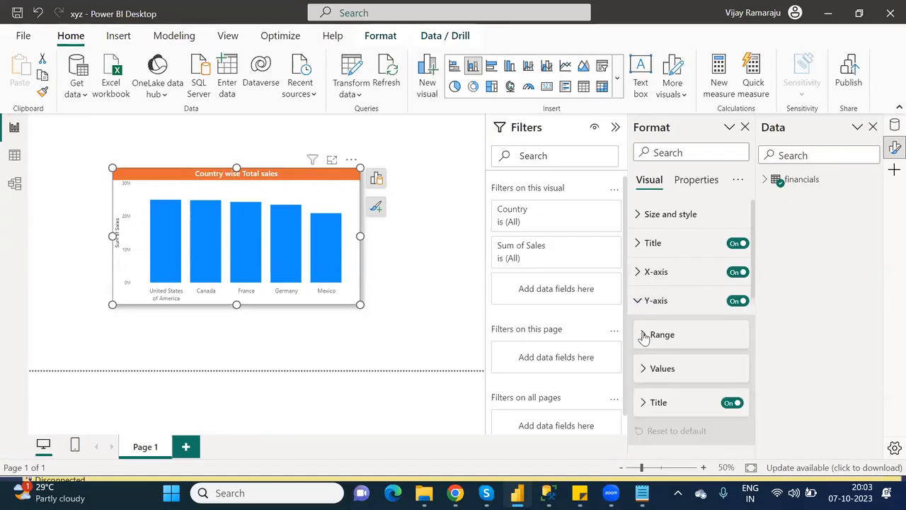
left_click(733, 404)
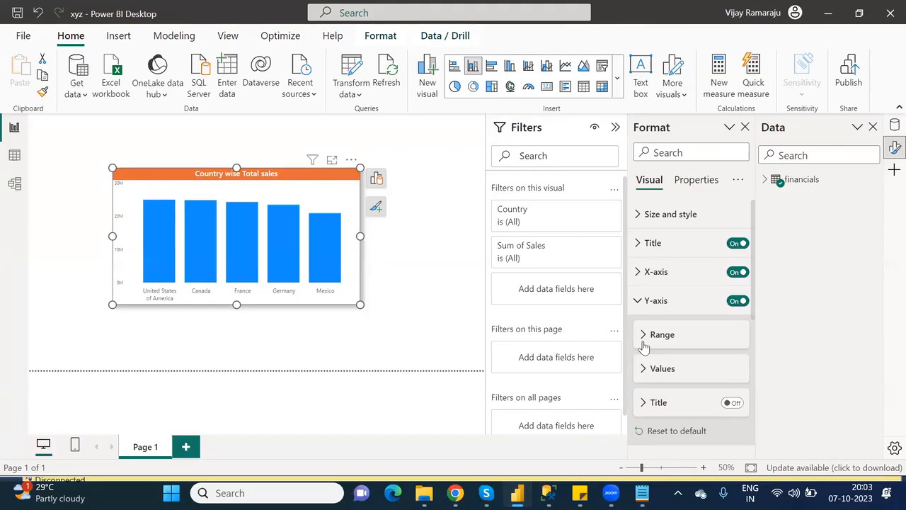
left_click(647, 370)
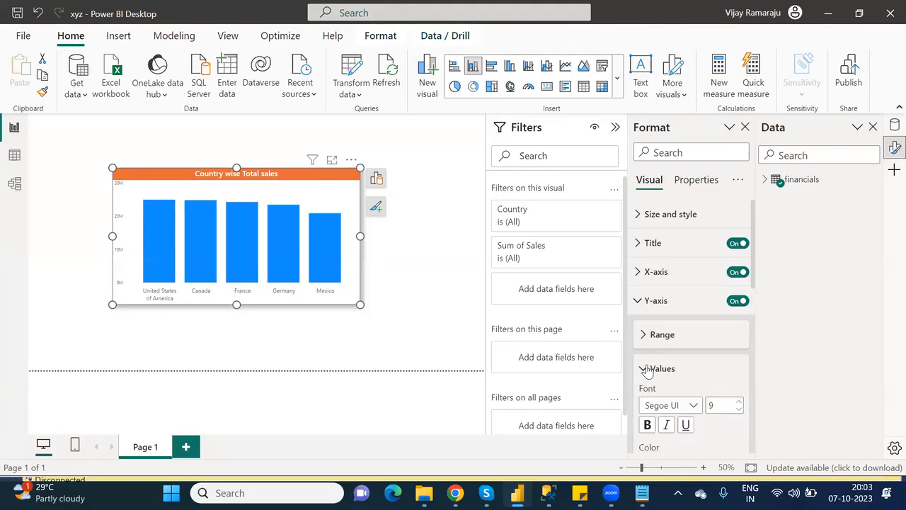
double_click(712, 402)
type("12")
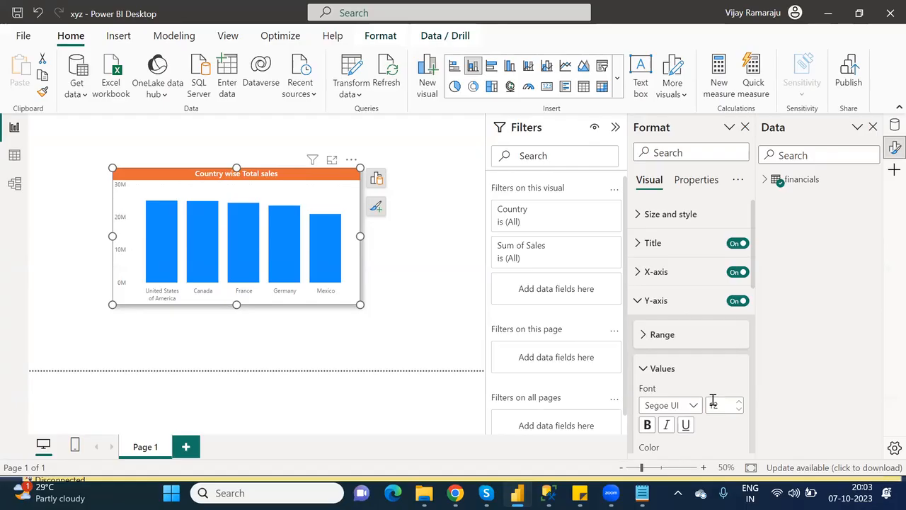
Reposition the sales chart near the left edge of the page.
left_click(380, 289)
left_click_drag(184, 170, 98, 137)
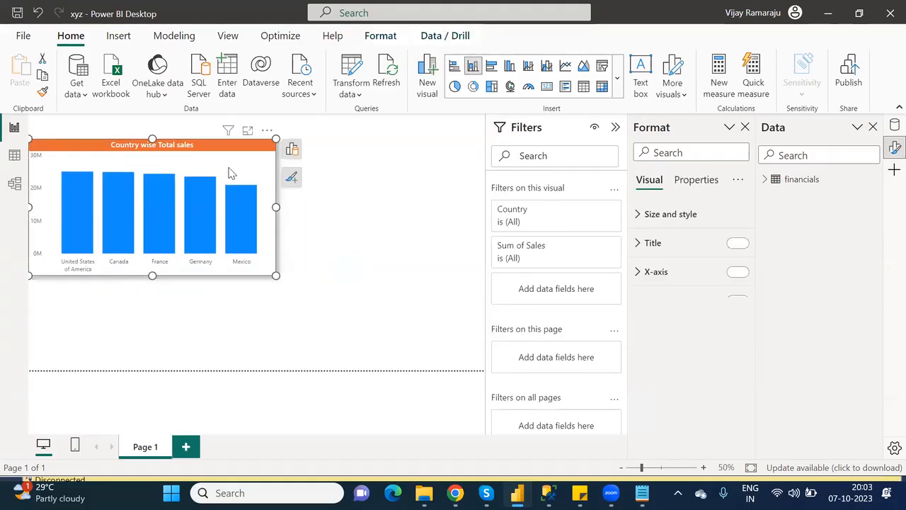
left_click_drag(218, 151, 237, 151)
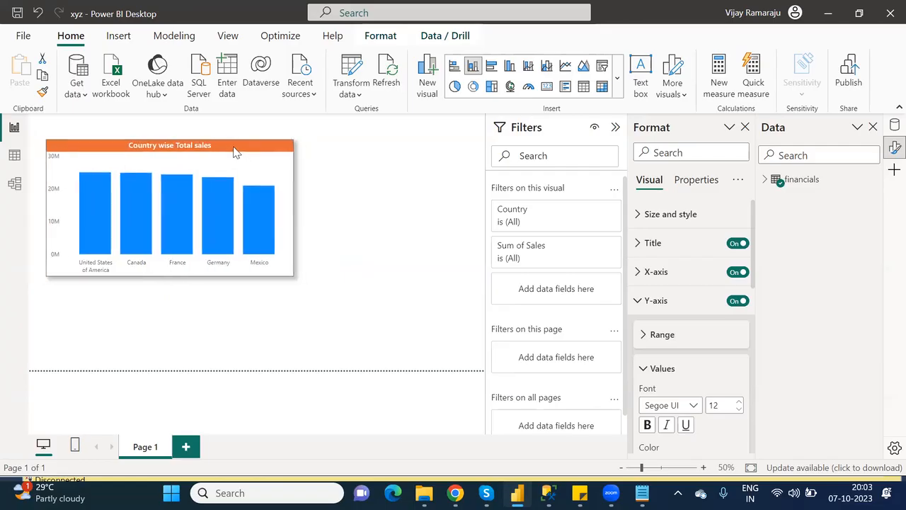
left_click(364, 197)
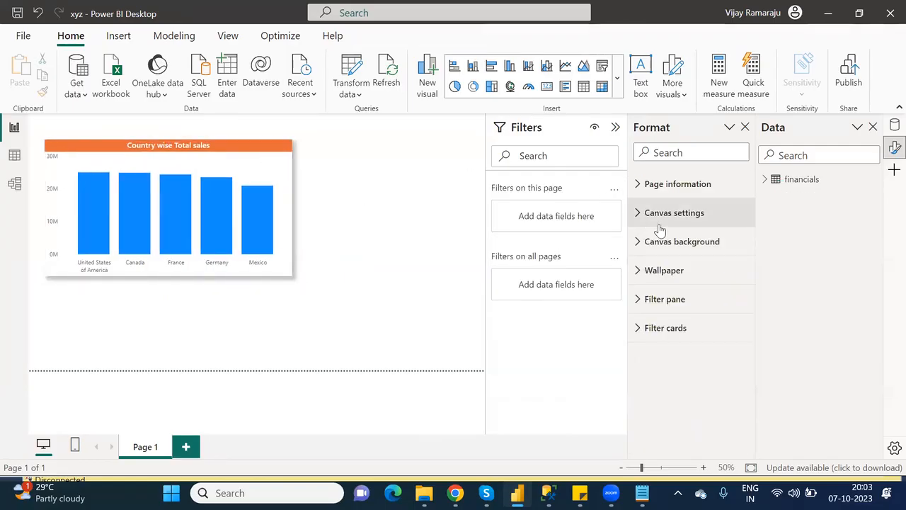
Add a donut chart and place it at the page's upper right.
left_click(745, 127)
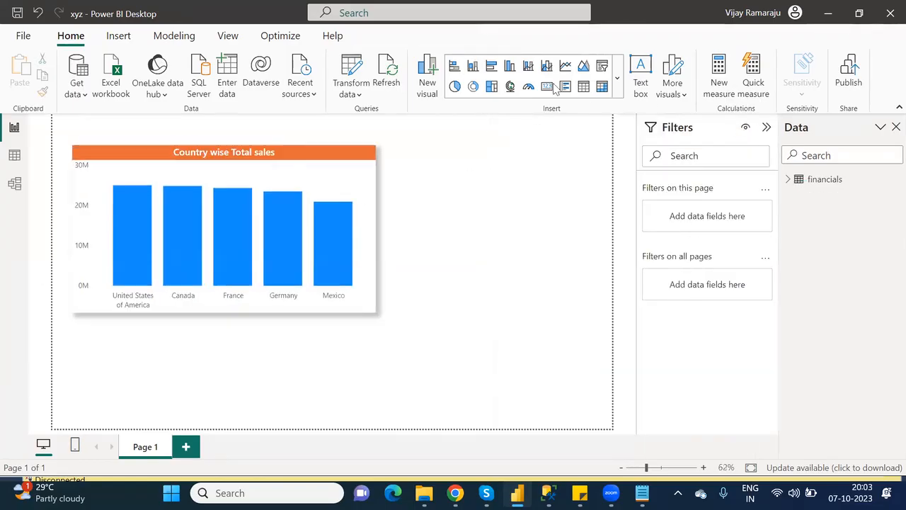
left_click(473, 87)
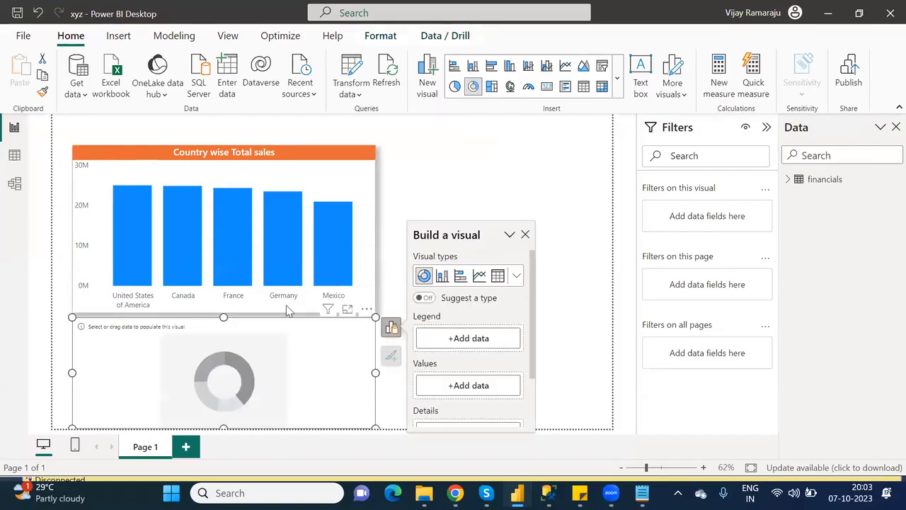
left_click_drag(167, 342, 458, 168)
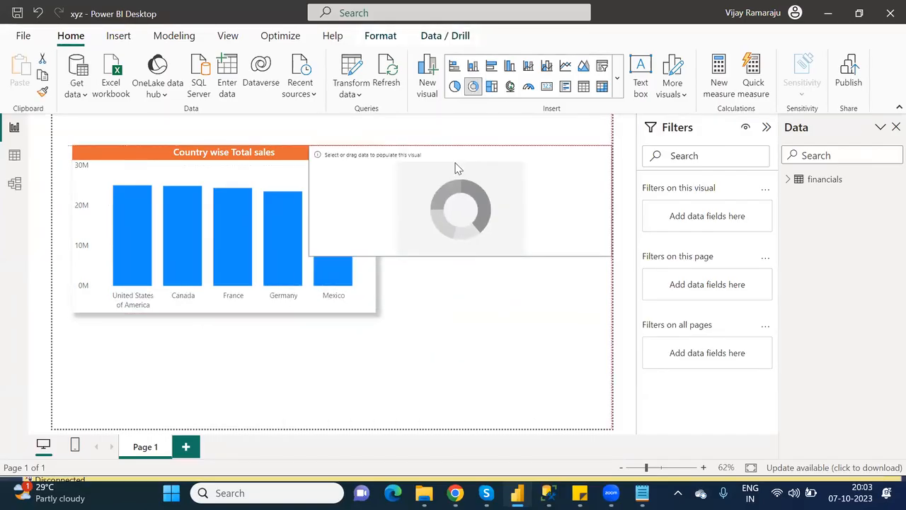
Resize the donut chart and set Product as its legend and Sum of Profit as values.
left_click_drag(460, 257, 545, 317)
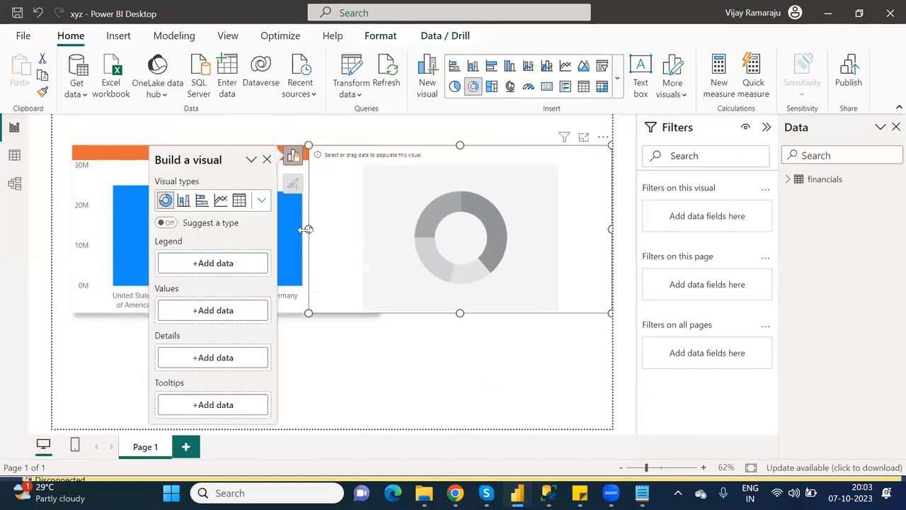
left_click_drag(305, 228, 394, 242)
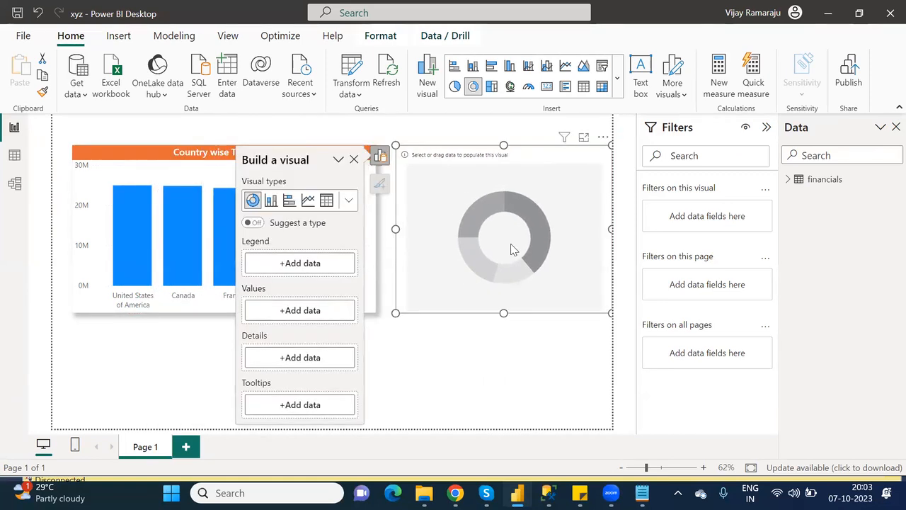
left_click(303, 265)
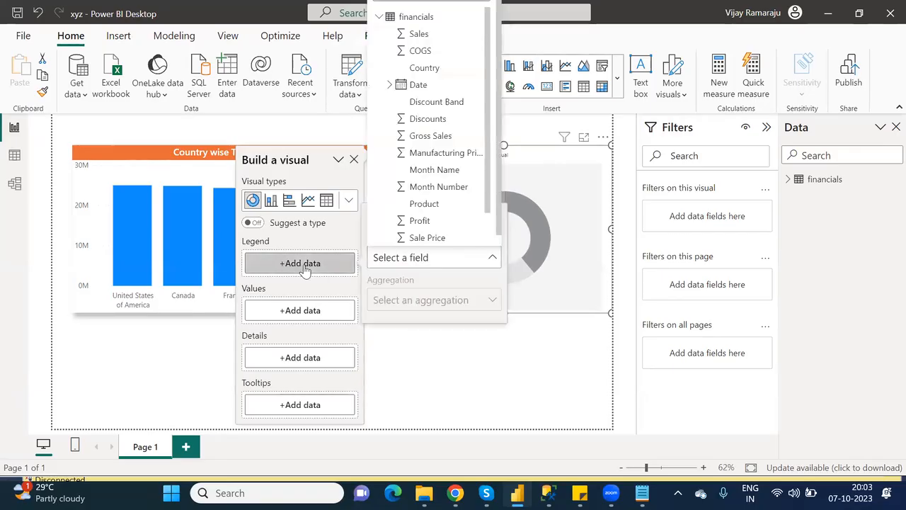
left_click(424, 204)
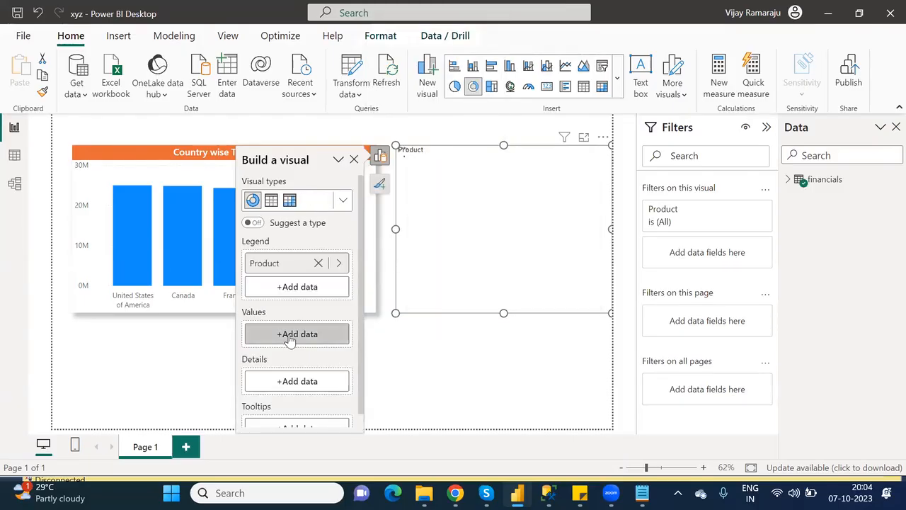
left_click(290, 339)
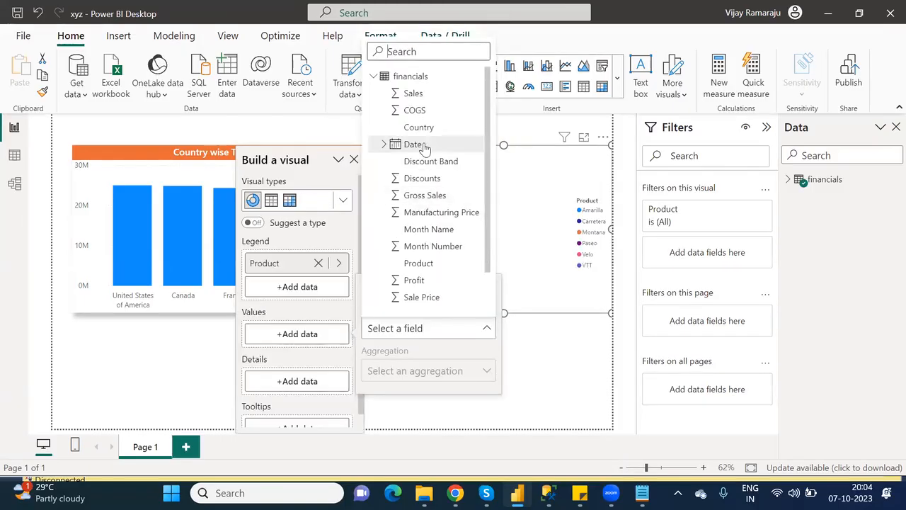
left_click(418, 282)
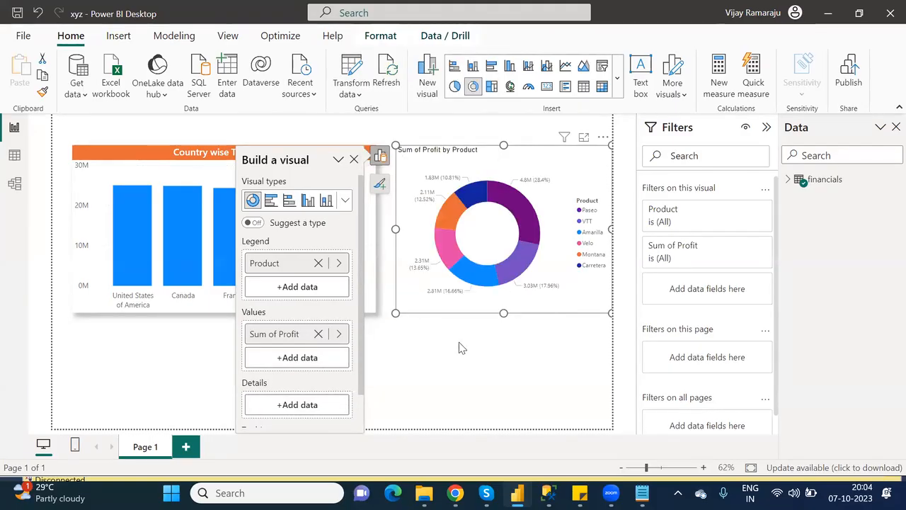
left_click(492, 354)
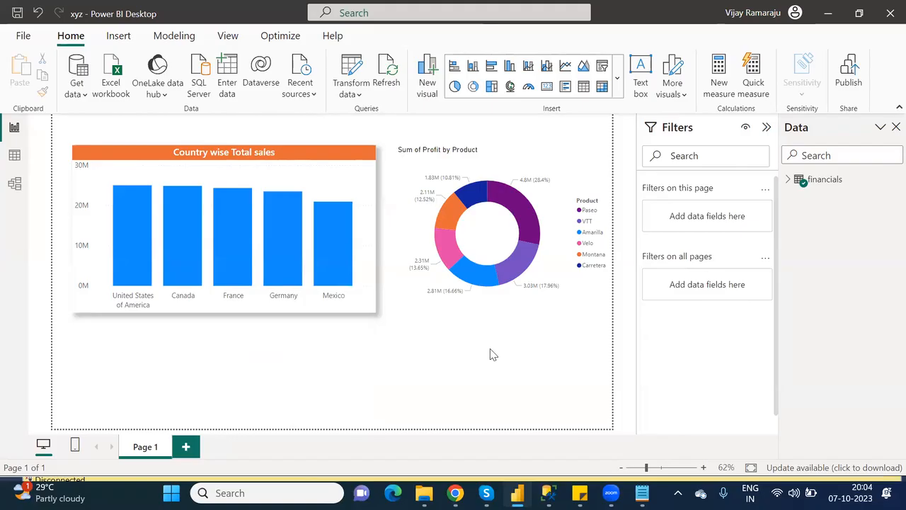
left_click(455, 165)
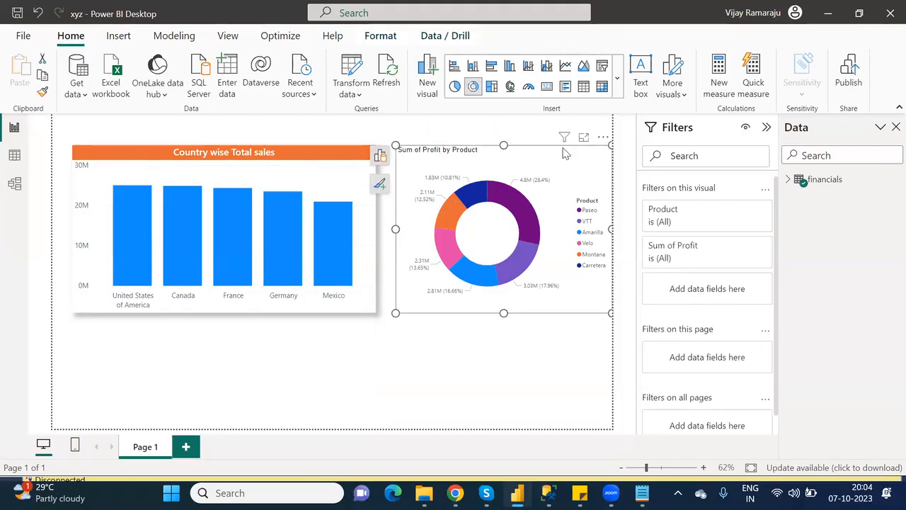
left_click(380, 184)
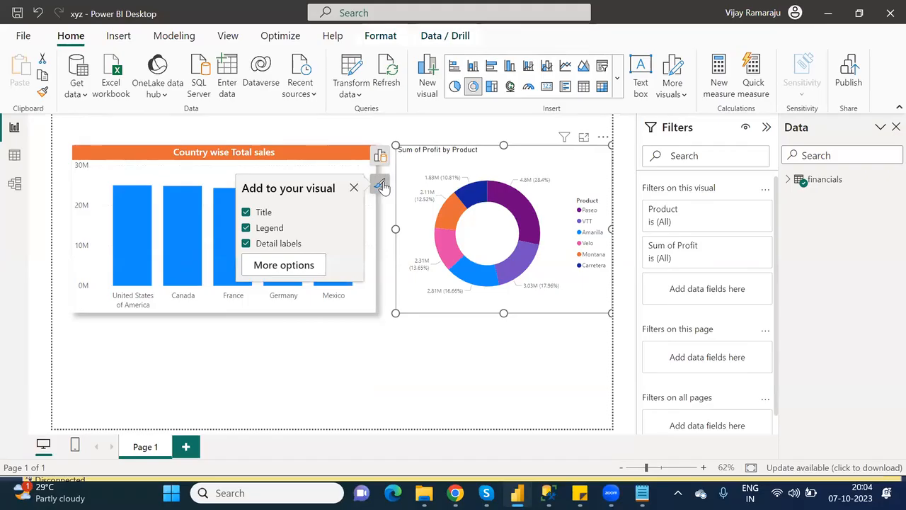
Retitle the donut chart 'Product wise Total Profits'.
left_click(283, 266)
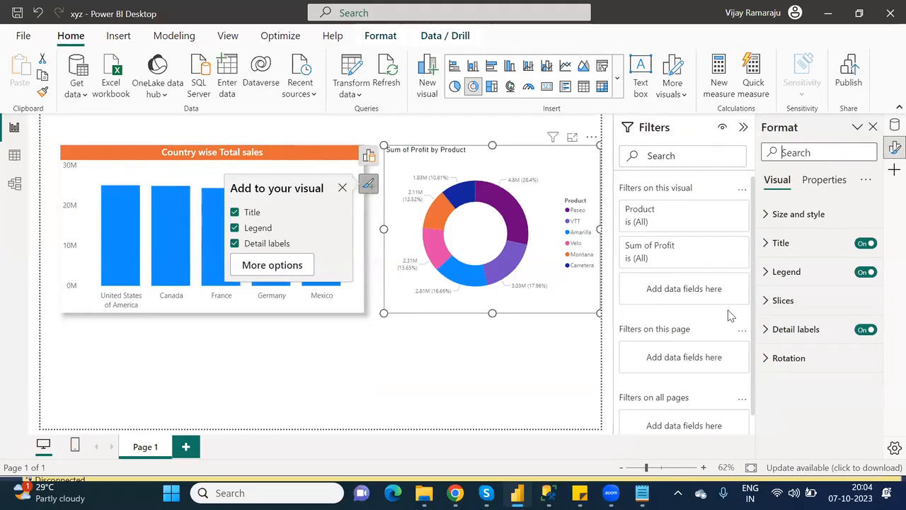
left_click(761, 249)
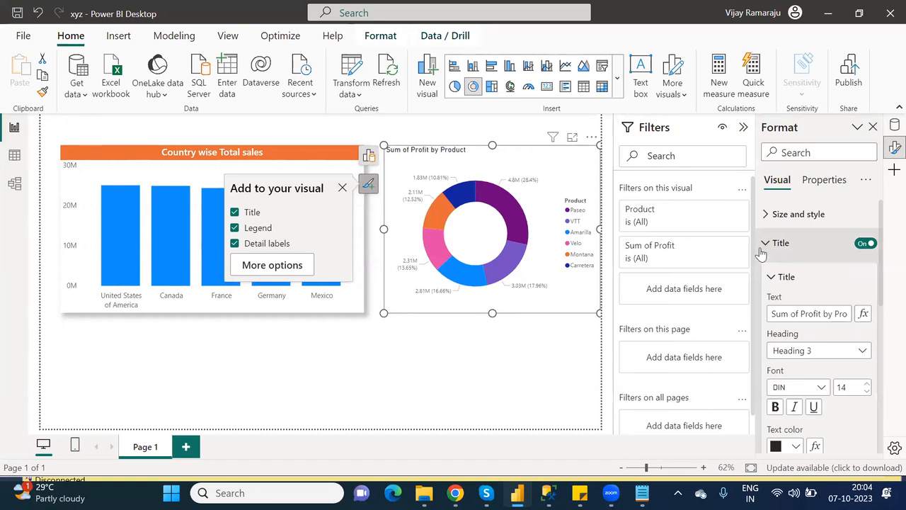
left_click(800, 314)
type("P")
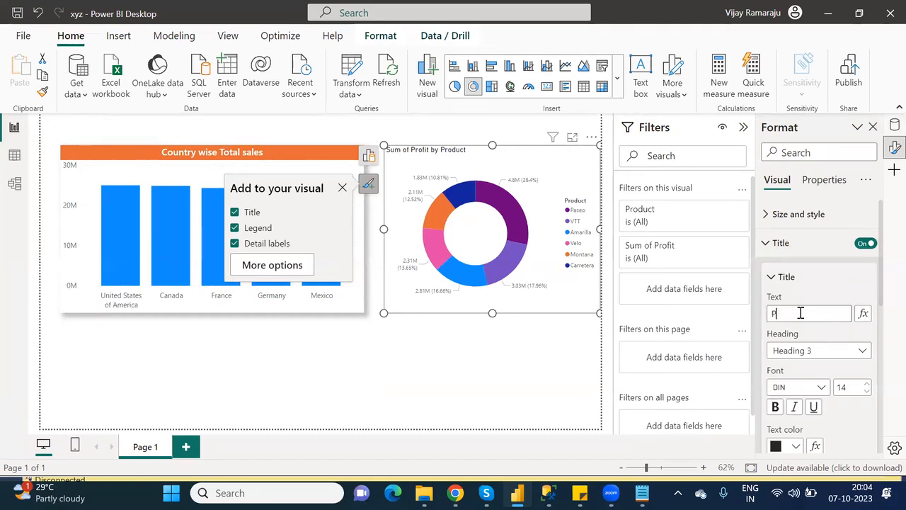
type("roduct wise")
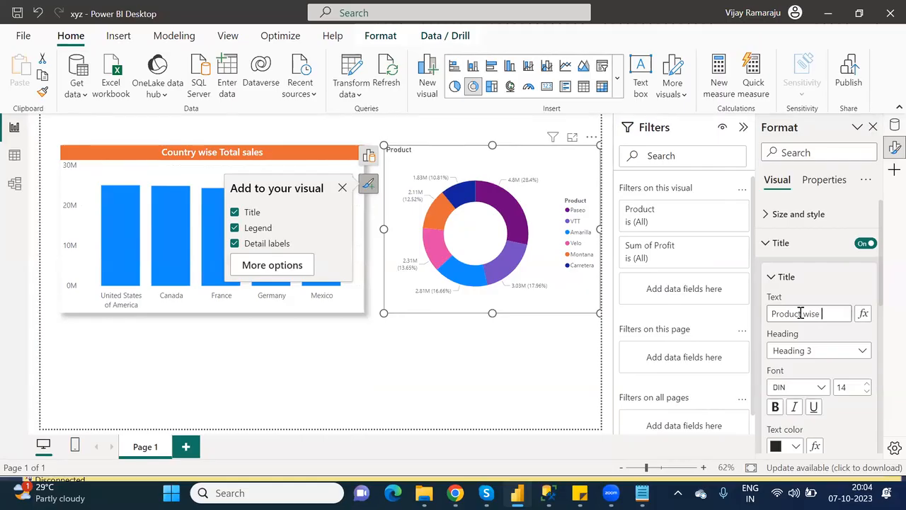
type(" Total Profit")
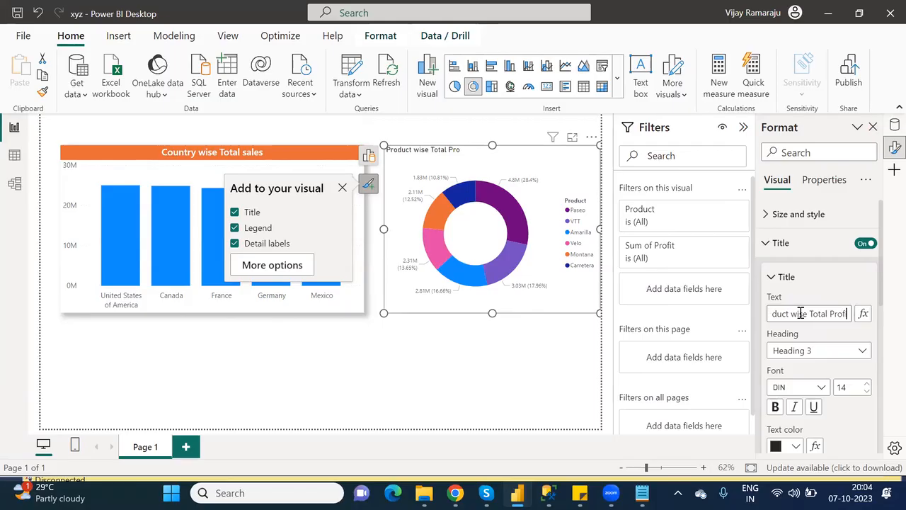
type("s")
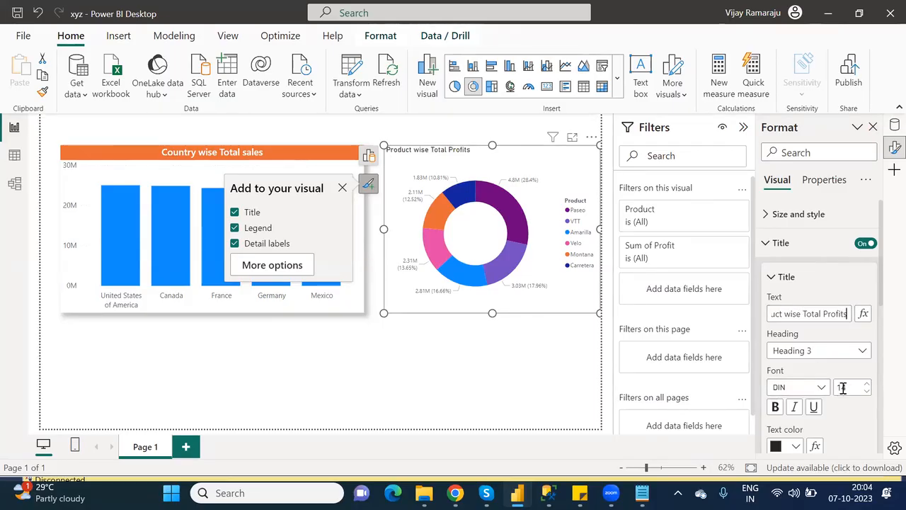
left_click(823, 390)
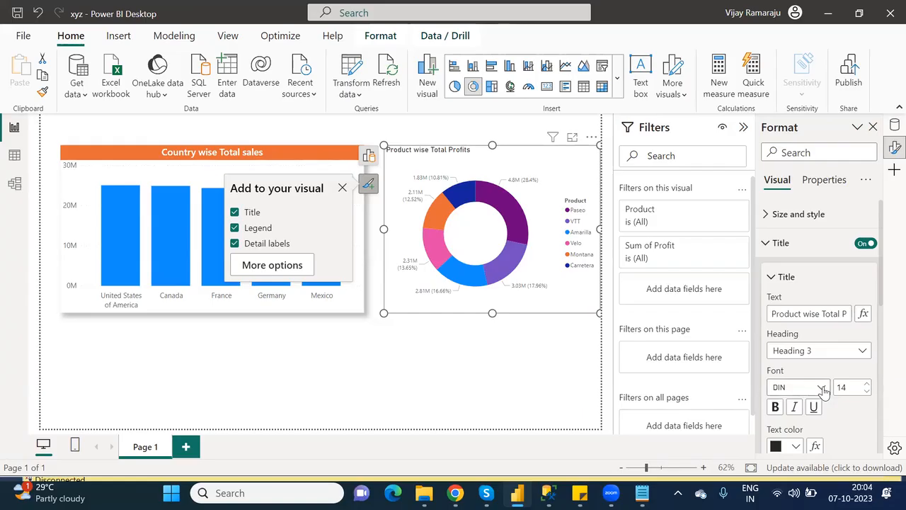
Set the donut title font to Segoe UI Semibold with white text.
left_click(824, 390)
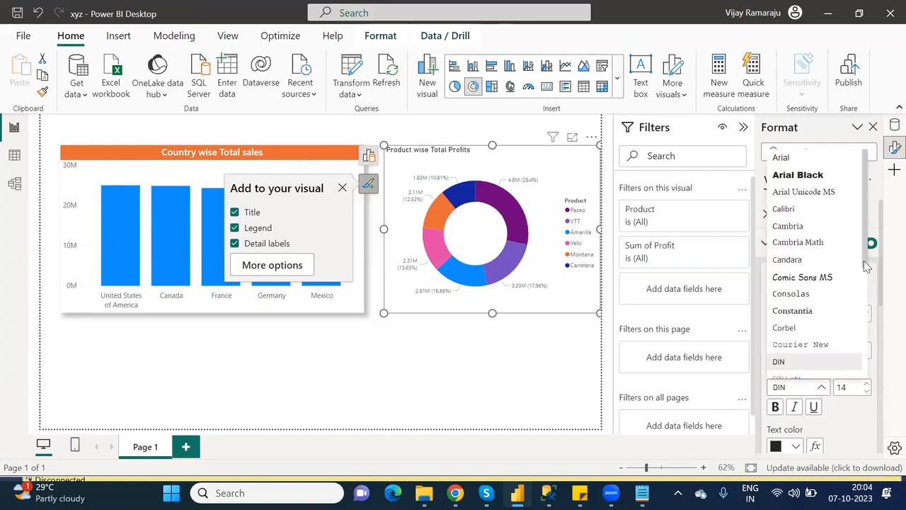
scroll(857, 269, "down", 3)
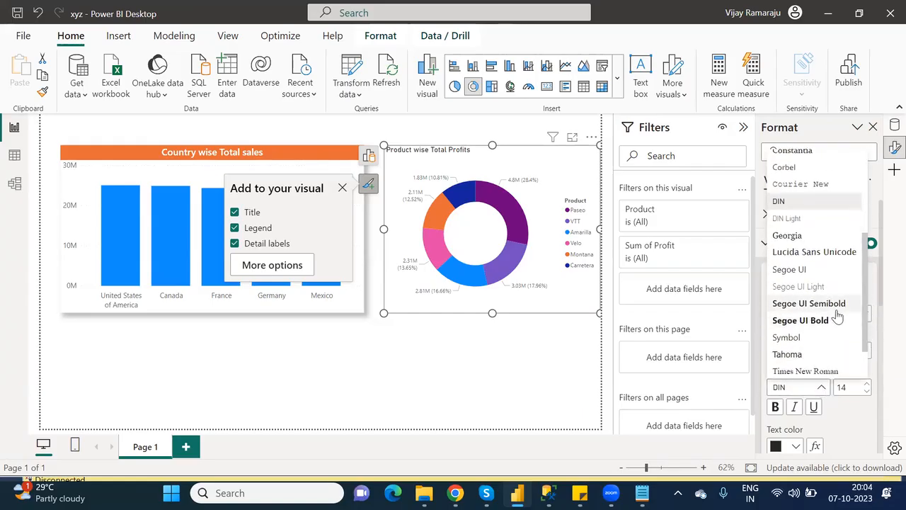
left_click(833, 304)
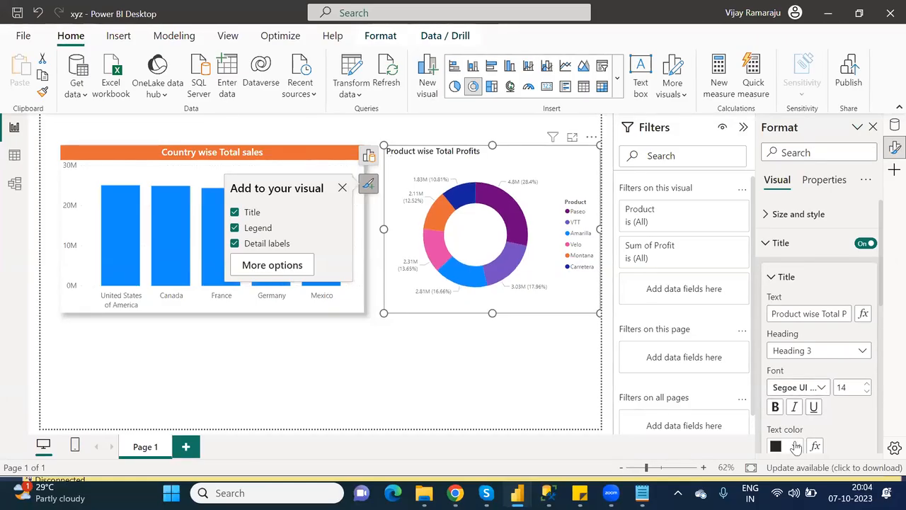
left_click(796, 446)
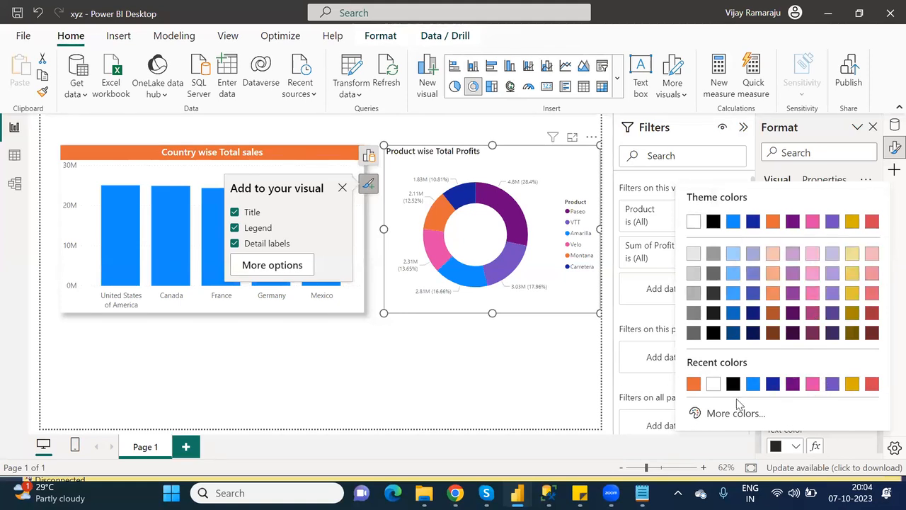
left_click(713, 385)
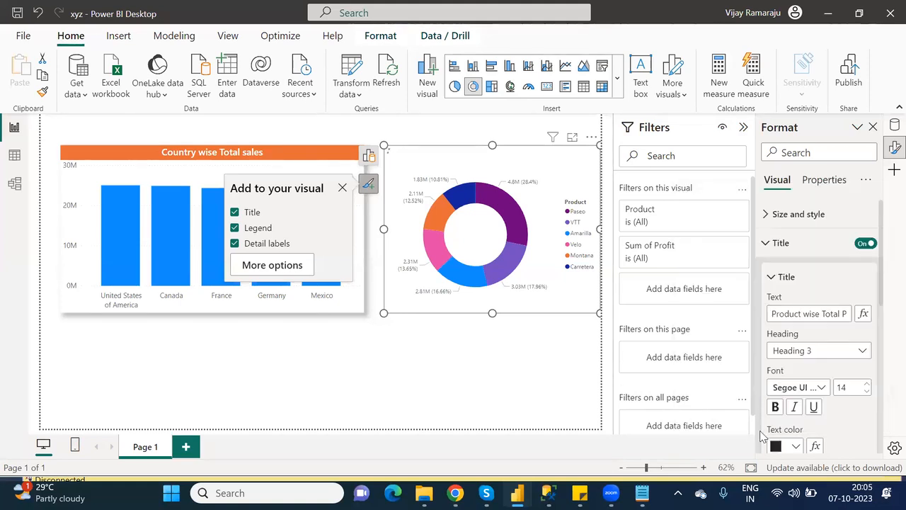
left_click_drag(884, 304, 883, 342)
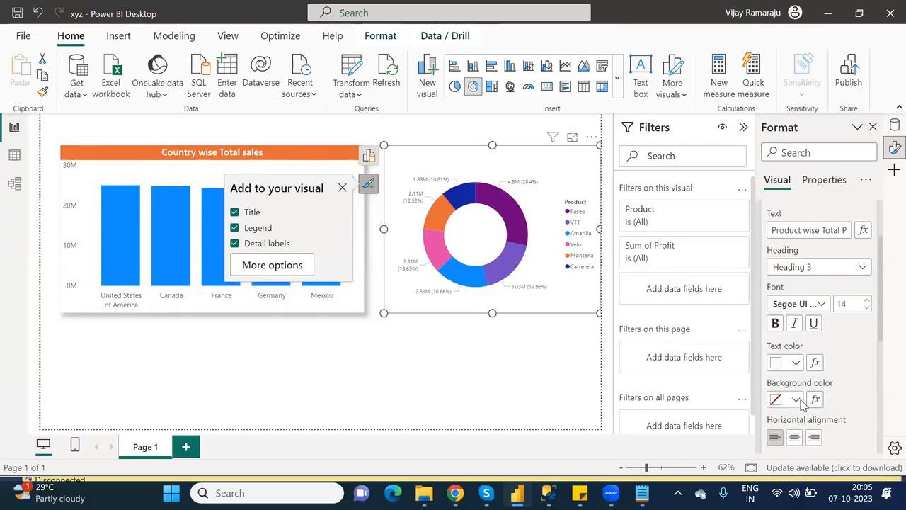
Give the donut title a pink background and centre the title text.
left_click(797, 400)
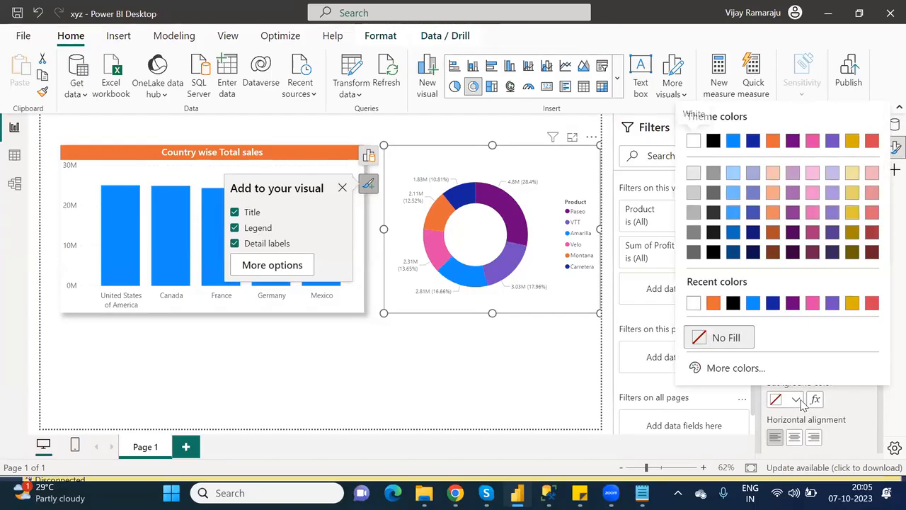
left_click(812, 304)
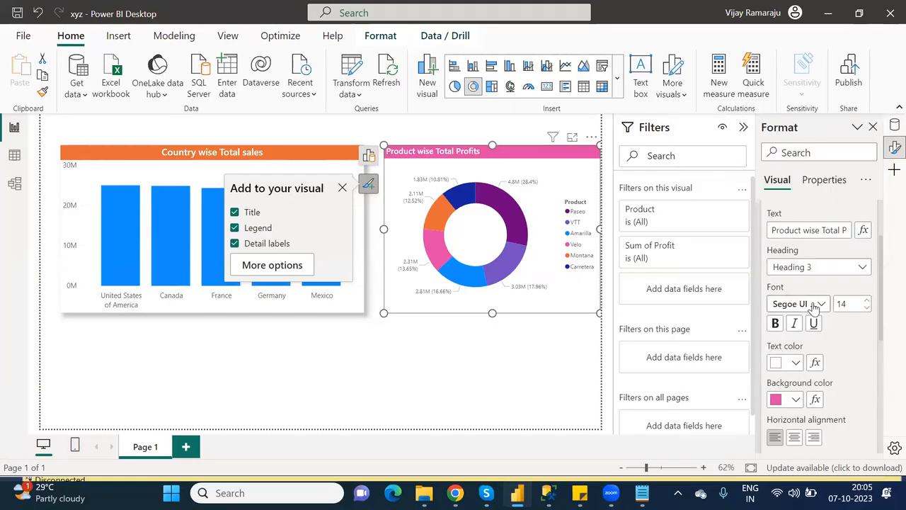
left_click(795, 438)
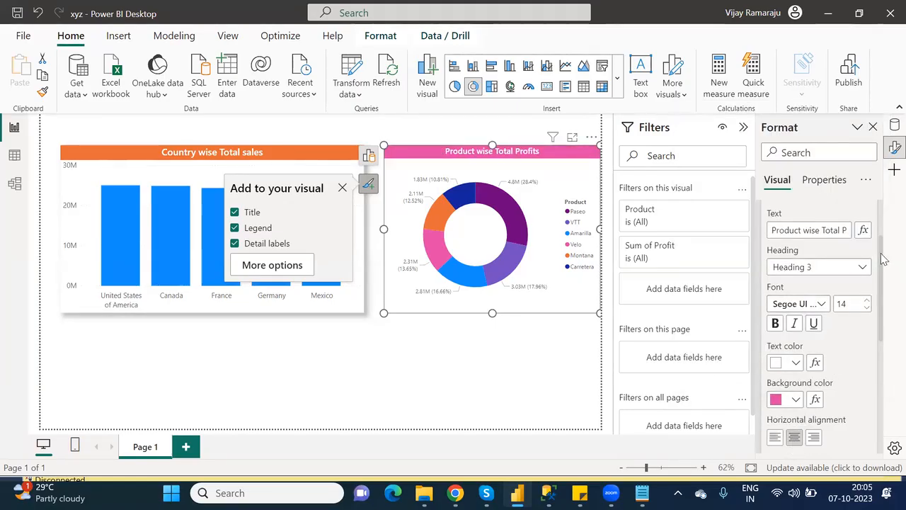
scroll(883, 253, "up", 1)
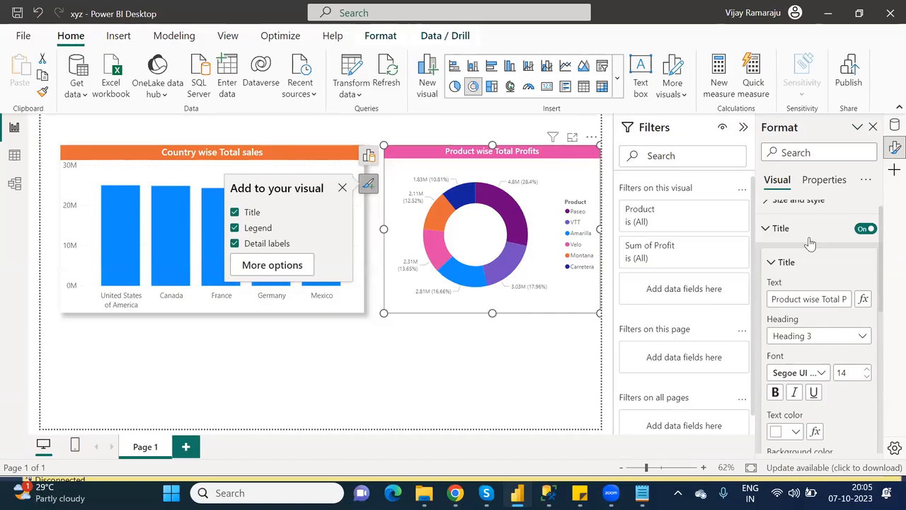
left_click(765, 228)
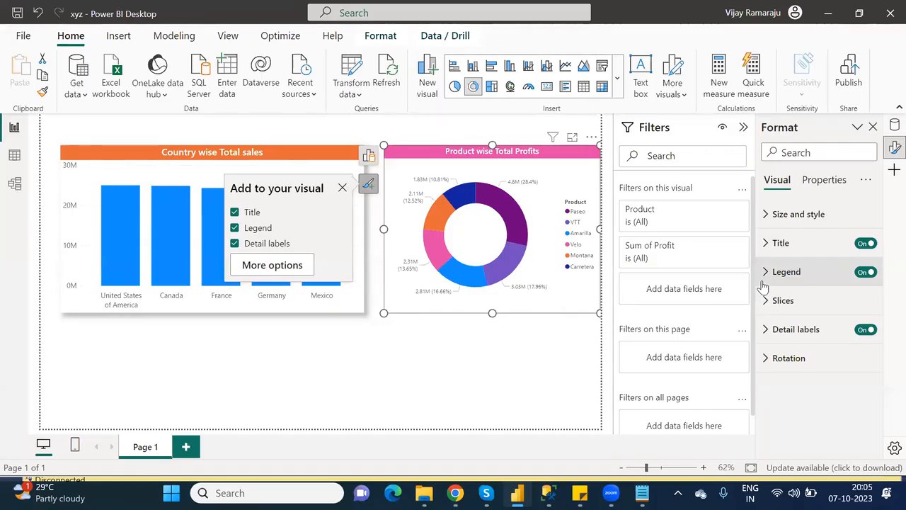
Set the donut detail labels to 'Category, percent of total' at font size 12.
left_click(767, 331)
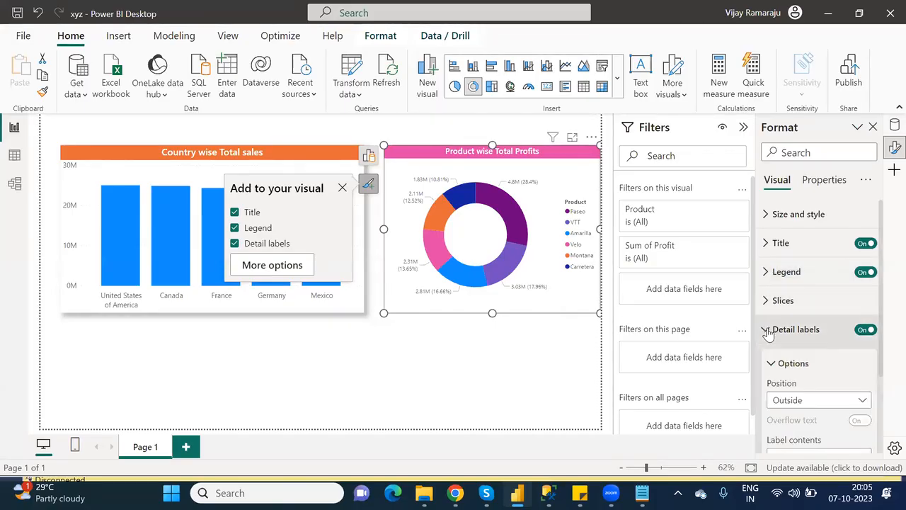
scroll(885, 339, "down", 2)
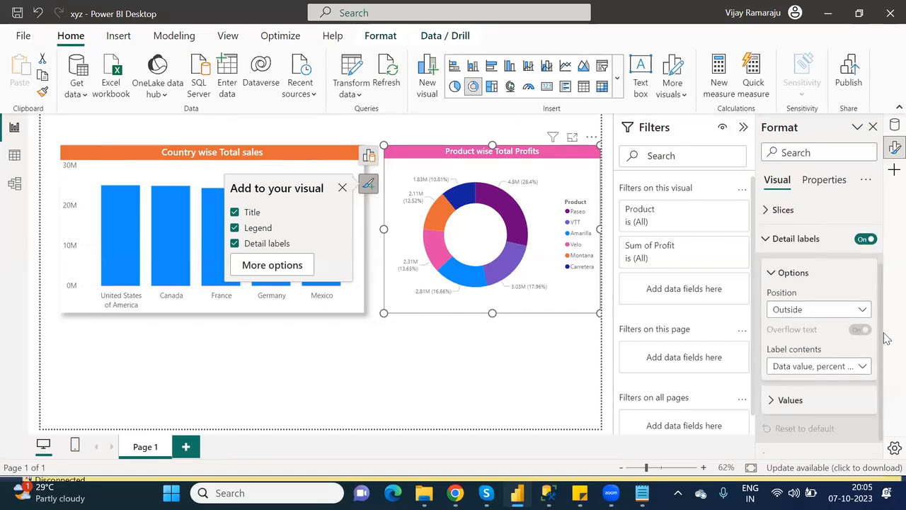
left_click(830, 352)
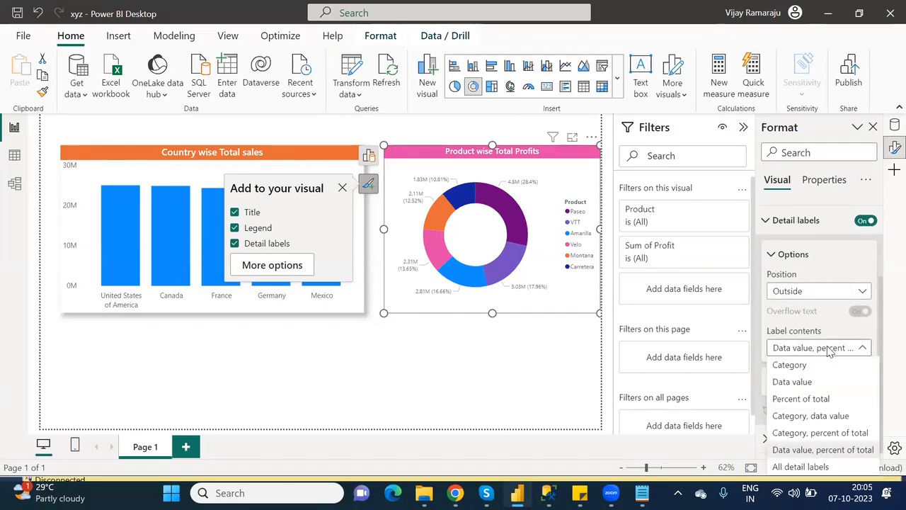
left_click(823, 433)
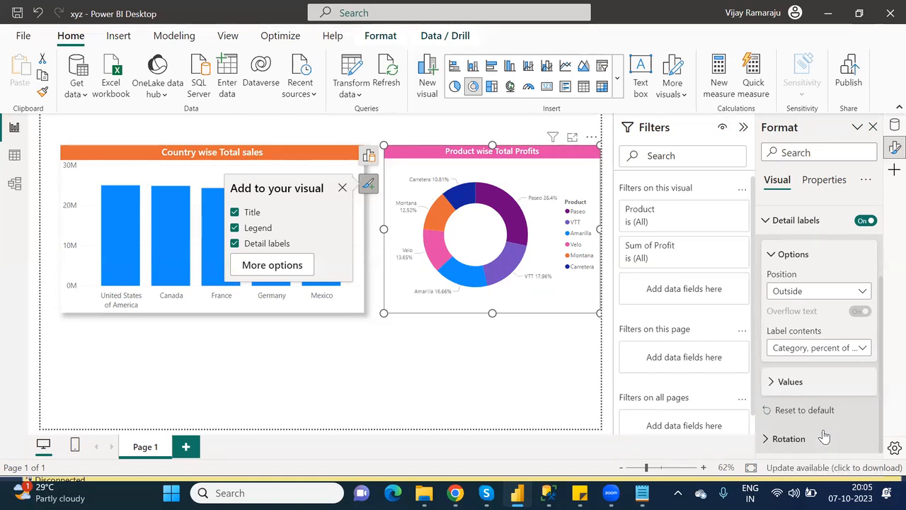
left_click(772, 385)
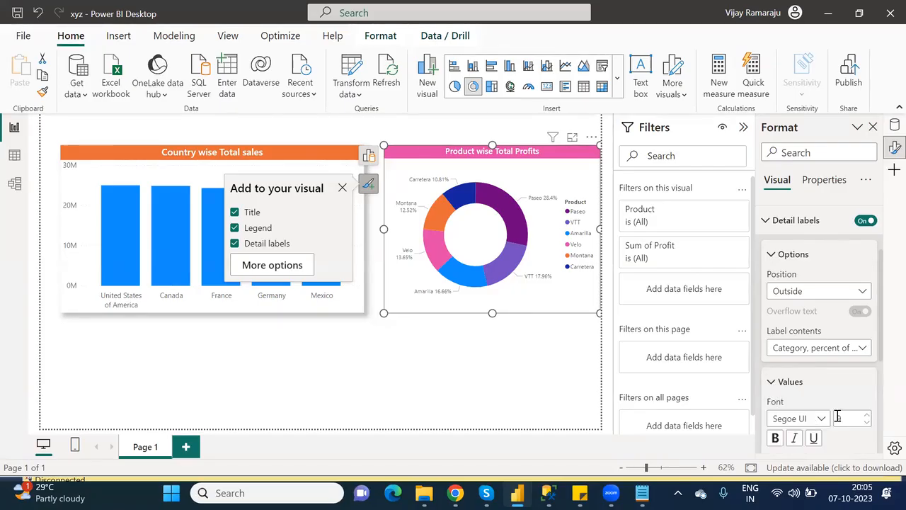
type("12")
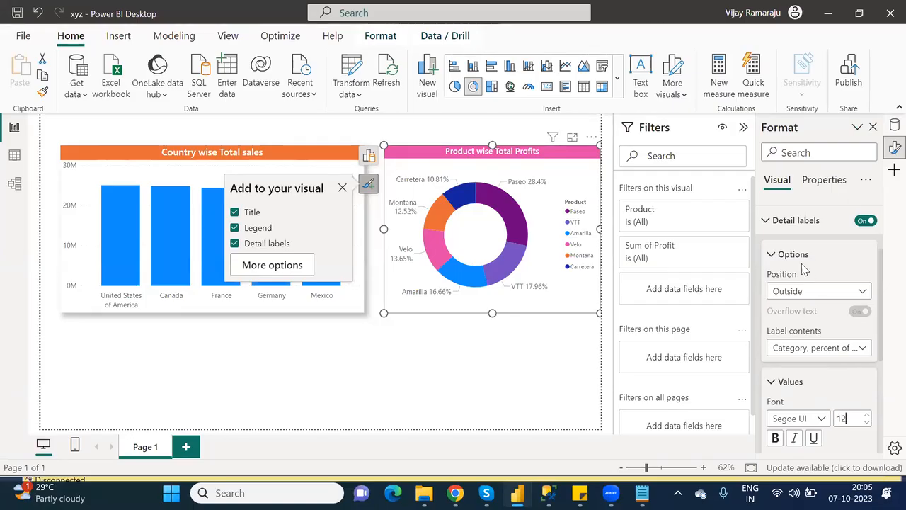
left_click(770, 222)
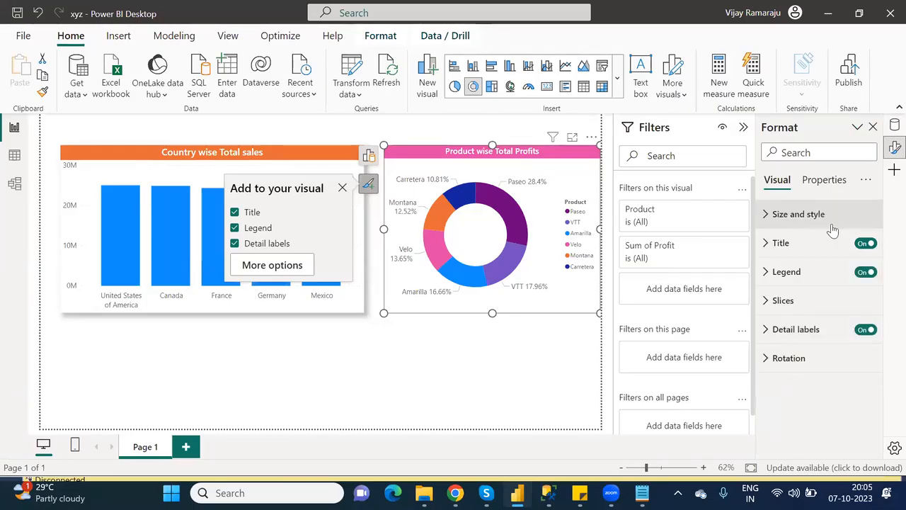
Turn on the drop shadow for the donut chart under Size and style.
left_click(767, 216)
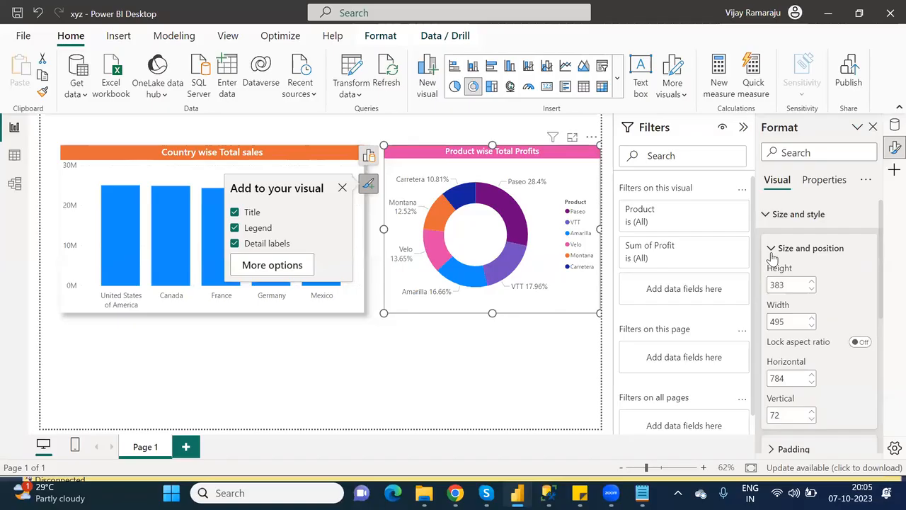
left_click(773, 257)
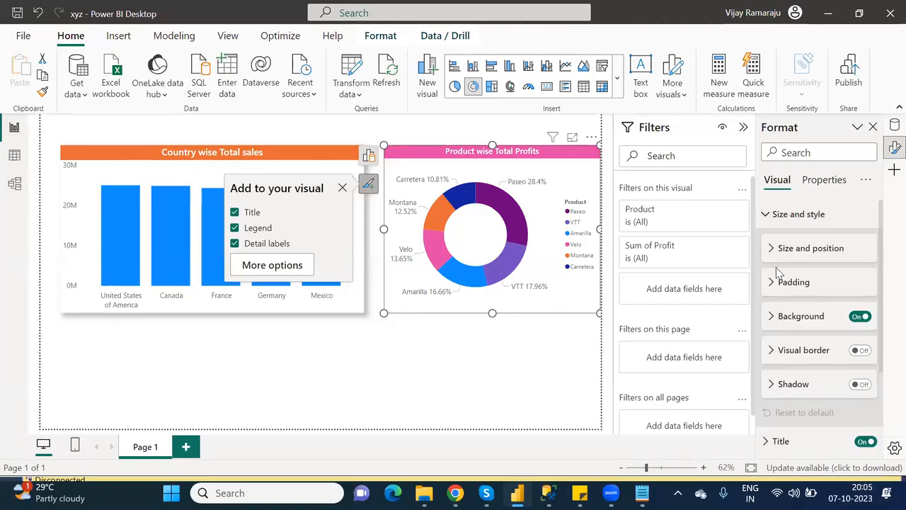
left_click(861, 385)
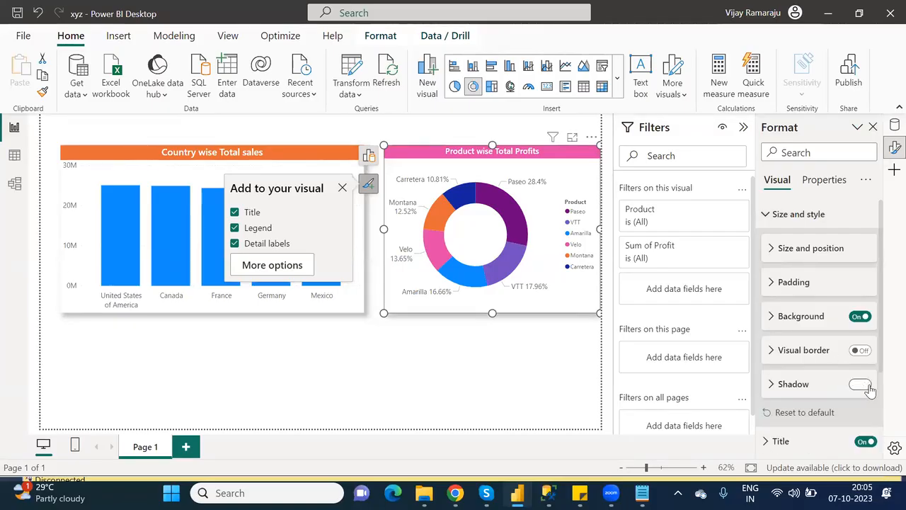
left_click(487, 329)
Place the donut chart right beside the bar chart and save the report.
mouse_move(450, 163)
left_mouse_down()
mouse_move(433, 165)
mouse_move(447, 164)
left_mouse_up()
left_click(444, 344)
left_click(20, 17)
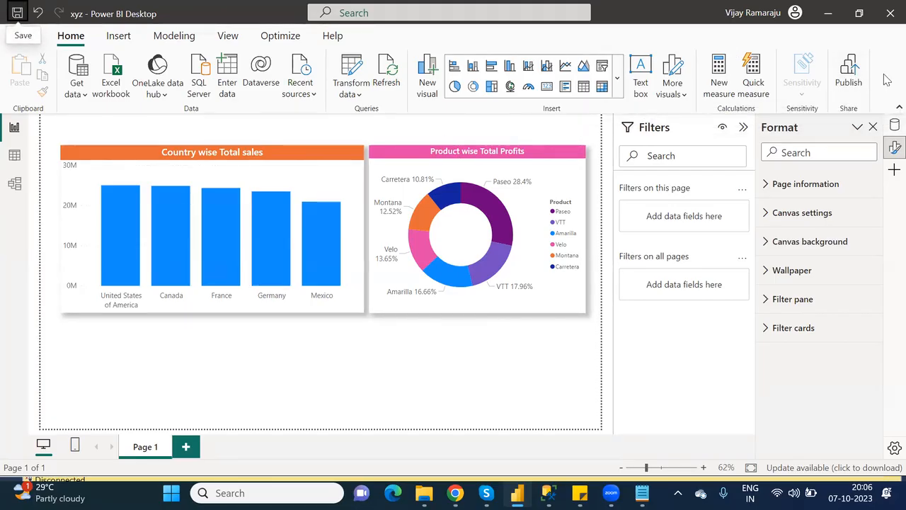
Publish xyz.pbix to the PowerPlatform_License workspace, replacing the existing xyz dataset.
left_click(850, 70)
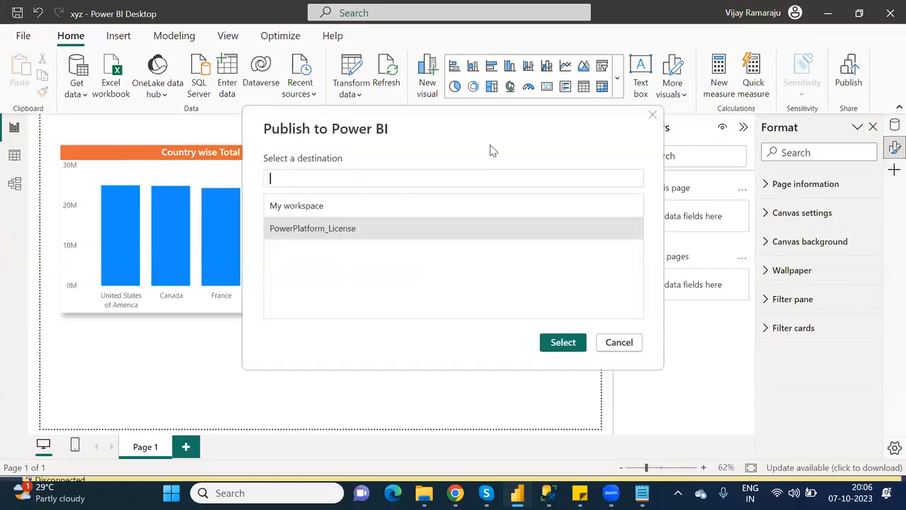
left_click(563, 343)
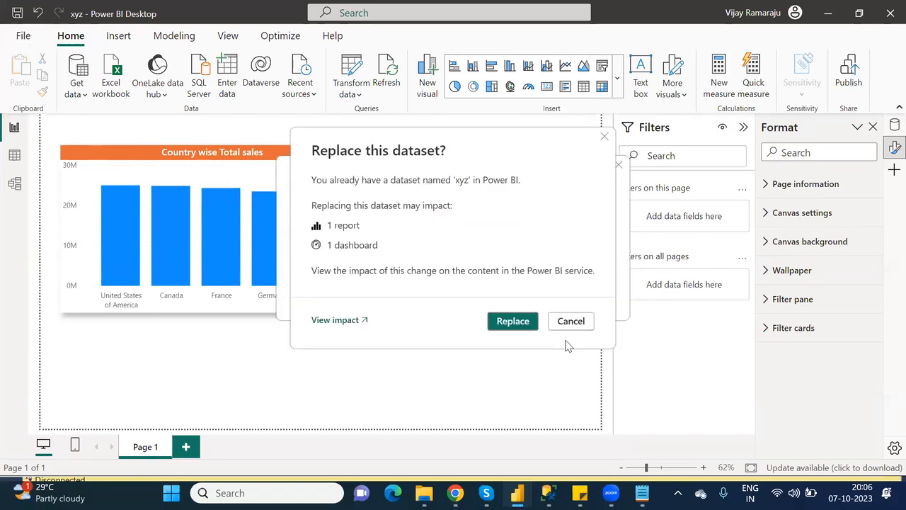
left_click(503, 320)
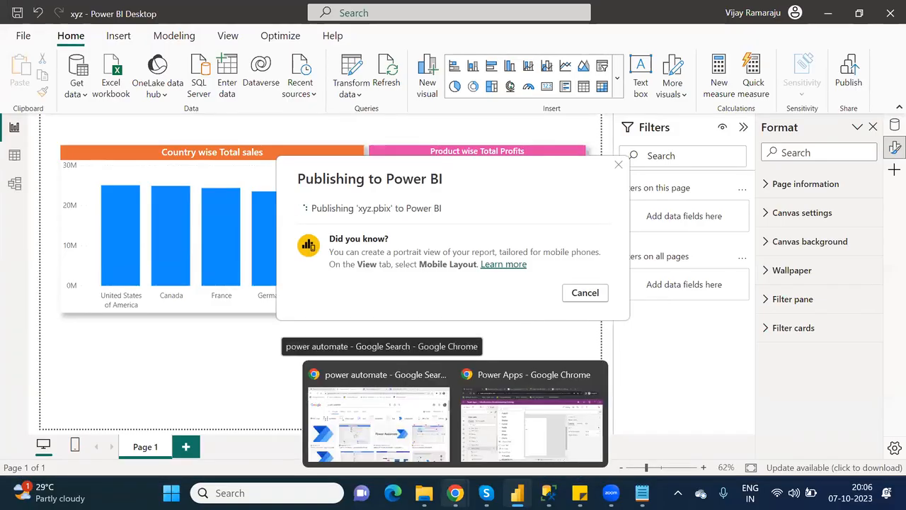
mouse_move(423, 493)
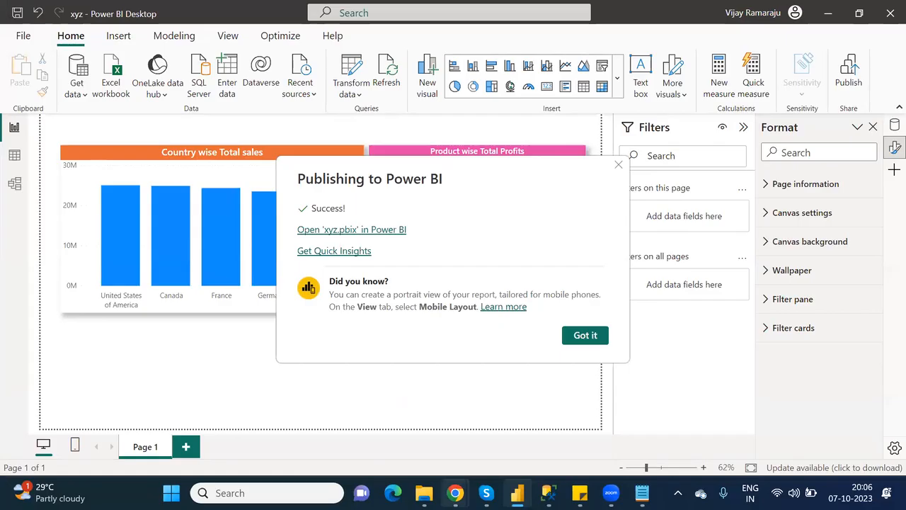
mouse_move(455, 494)
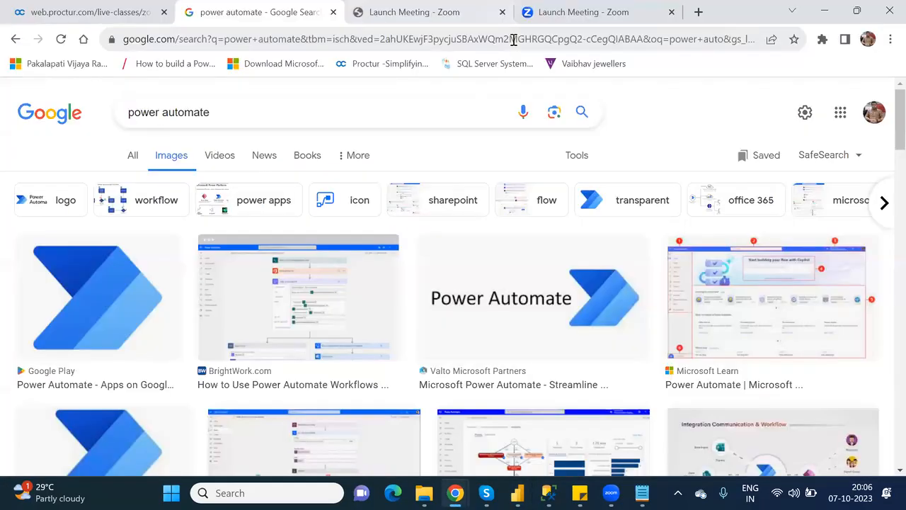
left_click(515, 41)
Go to app.powerbi.com in Chrome and sign in with the chosen Microsoft account.
type("app")
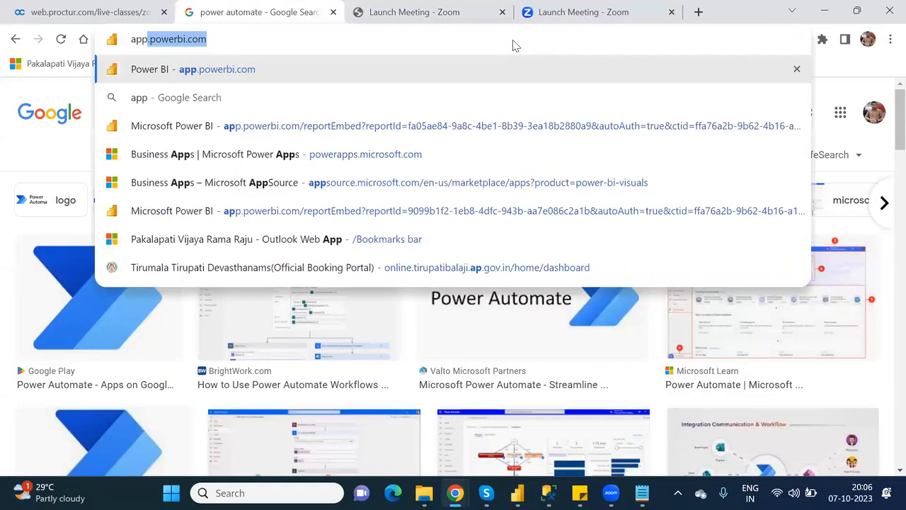
key("Return")
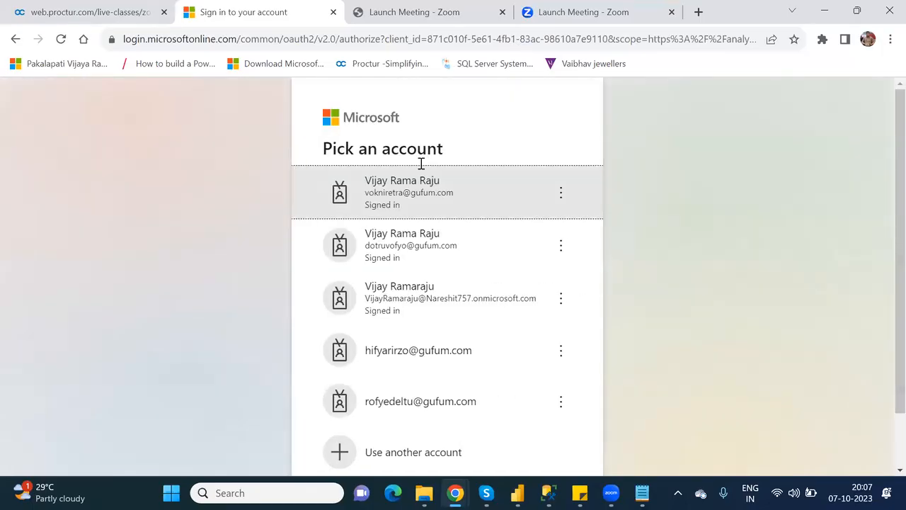
left_click(454, 295)
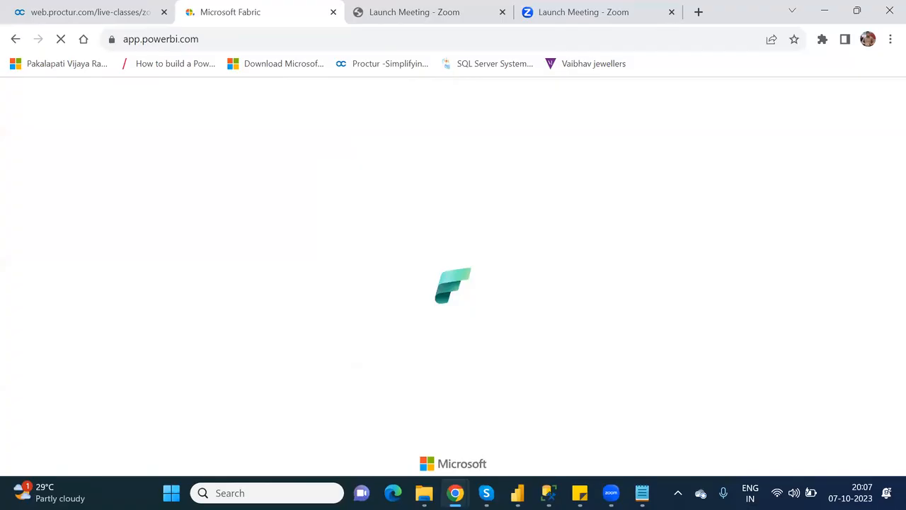
mouse_move(518, 493)
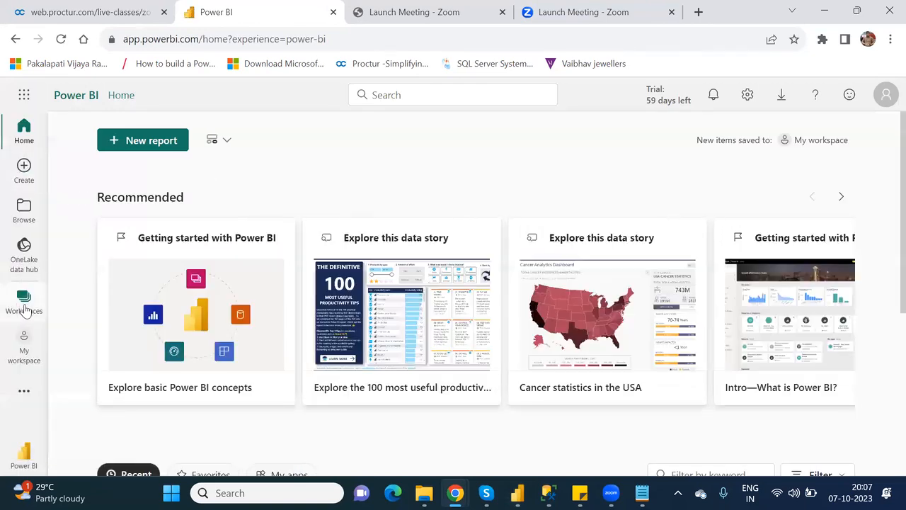
Go to Workspaces > PowerPlatform_License and open the xyz report.
left_click(25, 303)
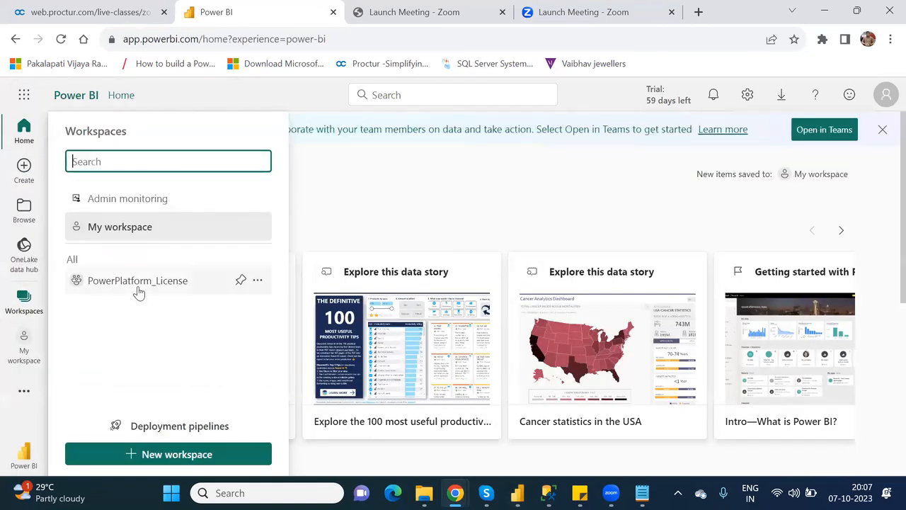
left_click(139, 283)
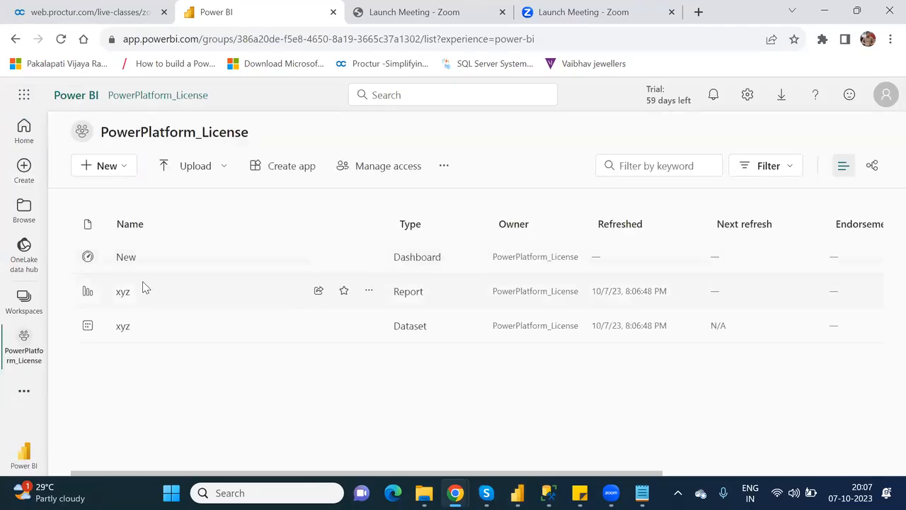
left_click(124, 296)
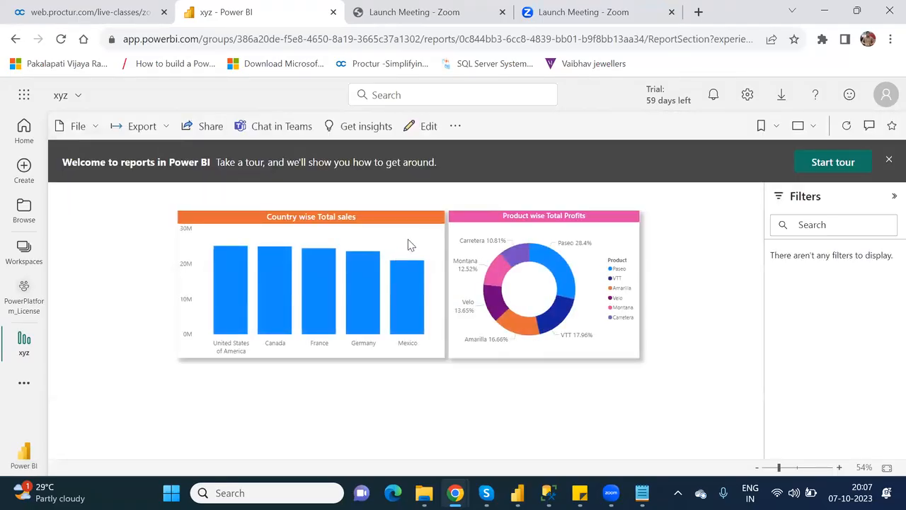
Pin the country sales column chart and product profits donut chart to dashboard 'New'.
mouse_move(409, 243)
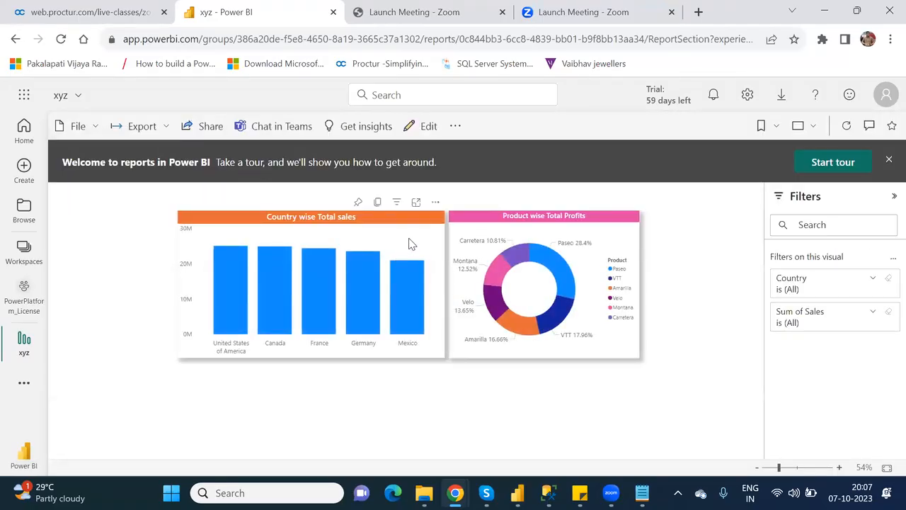
left_click(359, 205)
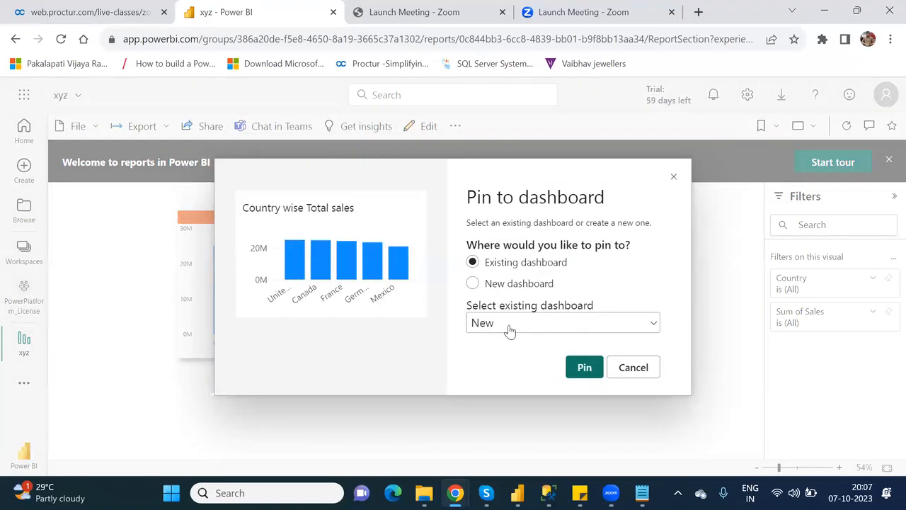
left_click(585, 368)
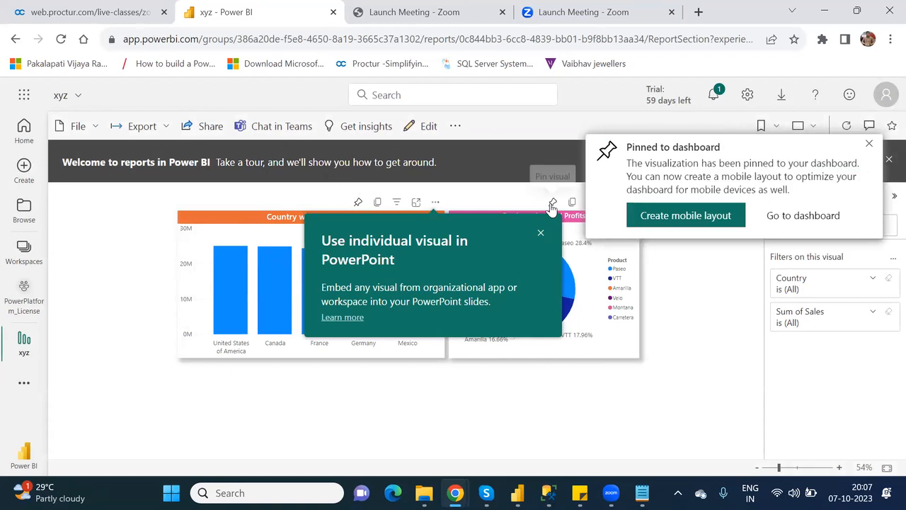
left_click(552, 204)
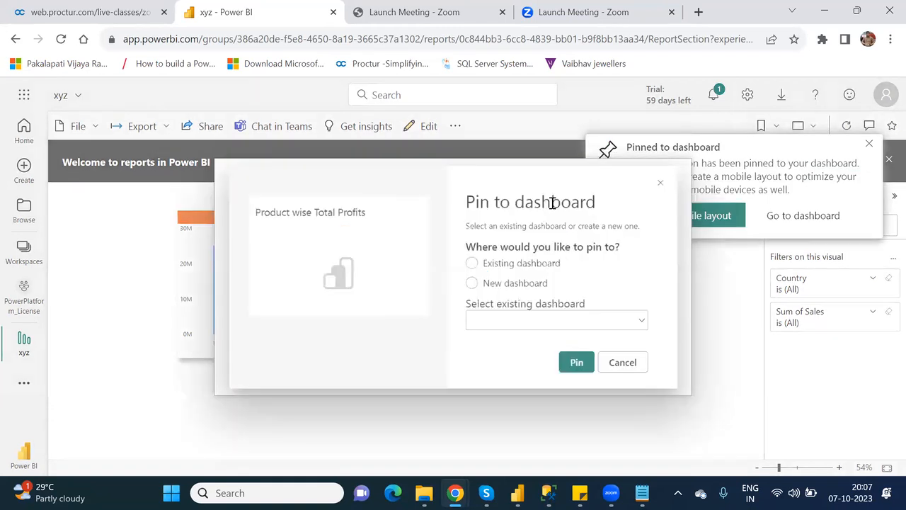
left_click(585, 368)
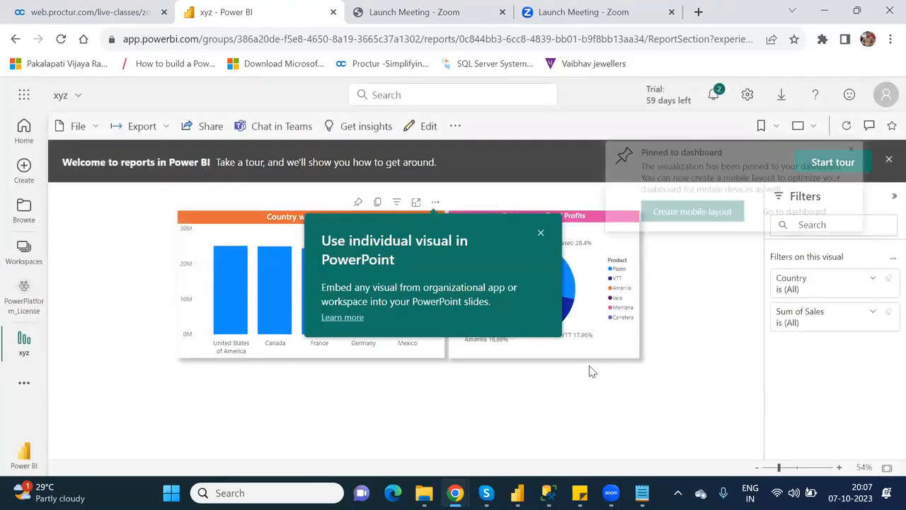
left_click(871, 146)
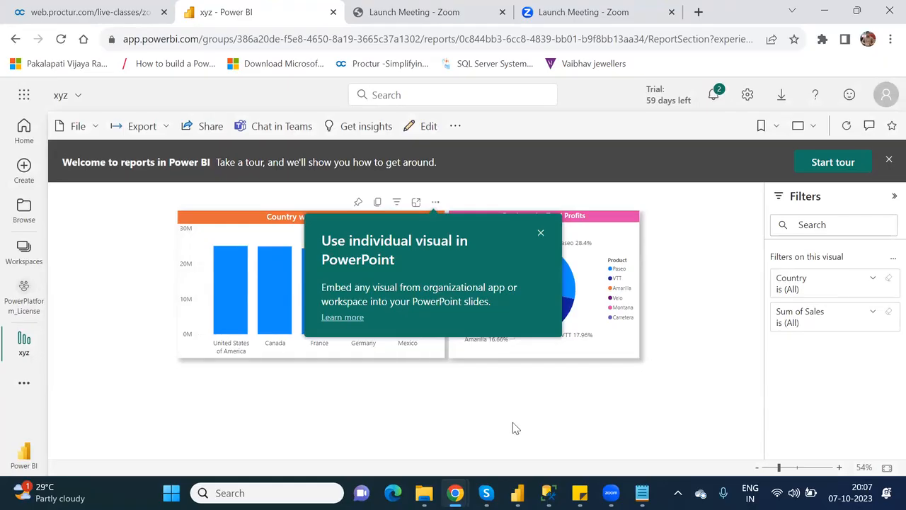
Insert a Power BI tile onto BlankScreen_2 from the Charts controls.
mouse_move(455, 493)
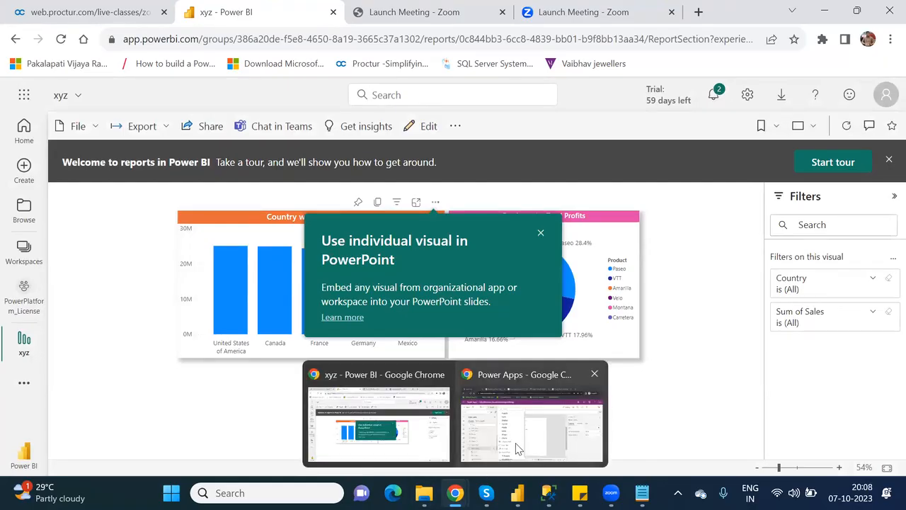
left_click(517, 449)
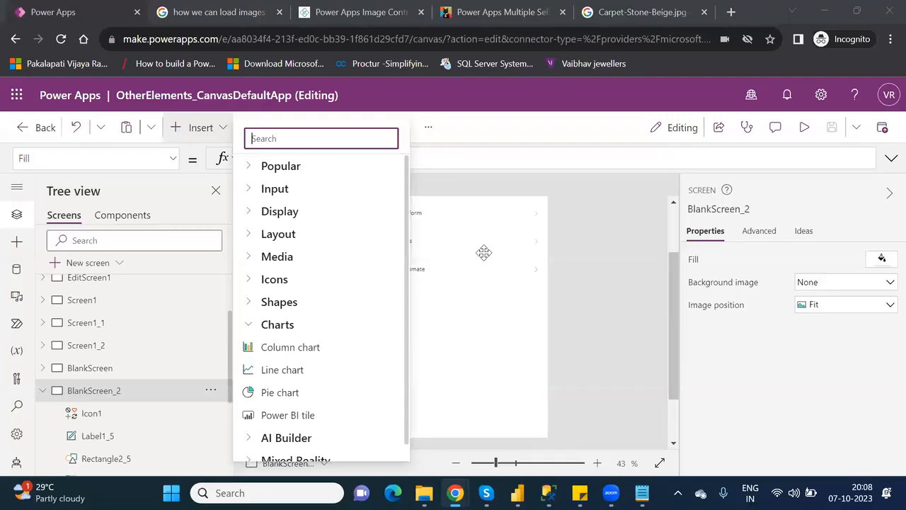
left_click(483, 252)
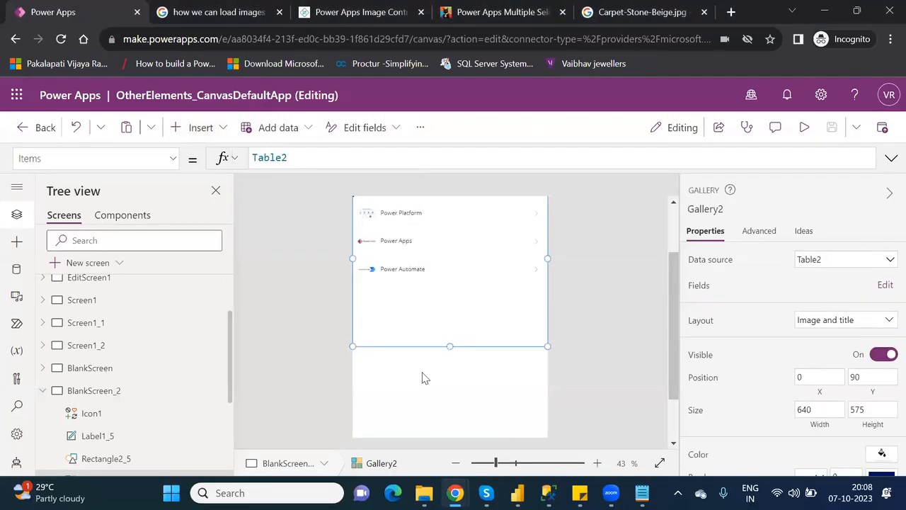
left_click(205, 128)
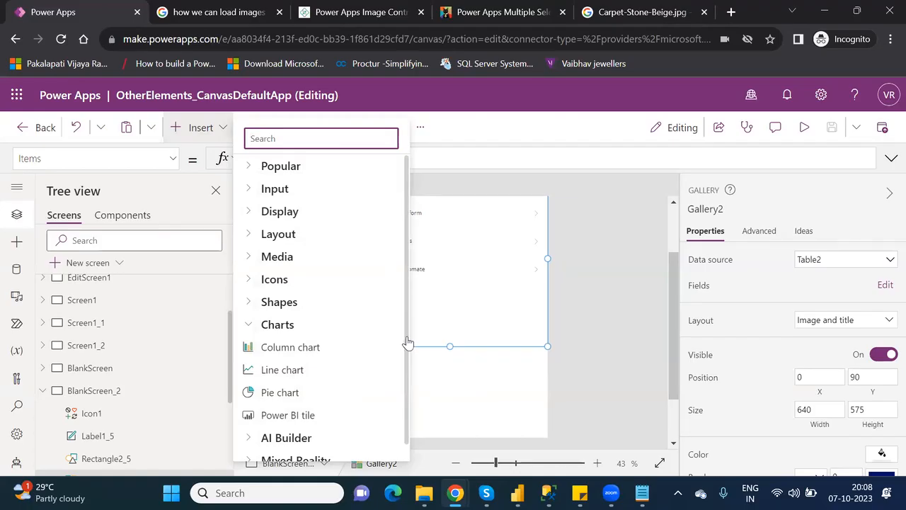
left_click(287, 414)
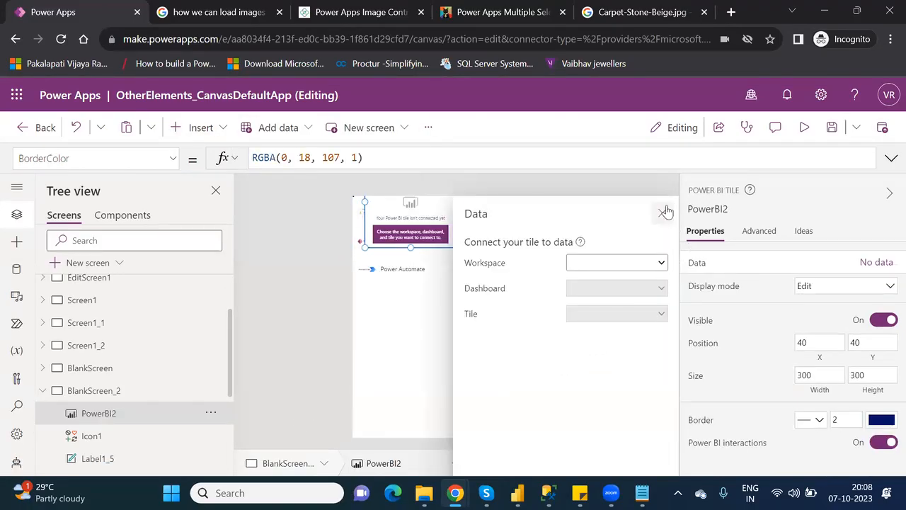
left_click(665, 211)
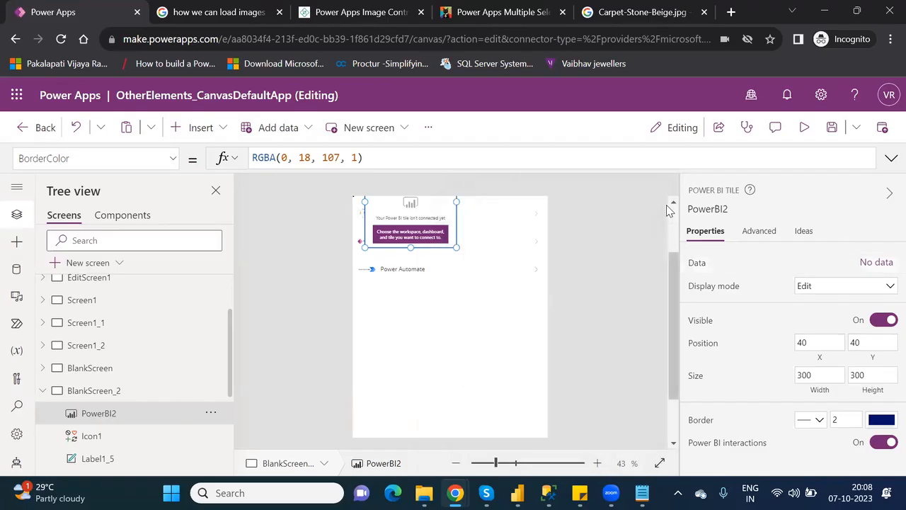
Position the tile at 18, 665 below the gallery and widen it to 548 by 300.
left_click_drag(436, 209, 429, 348)
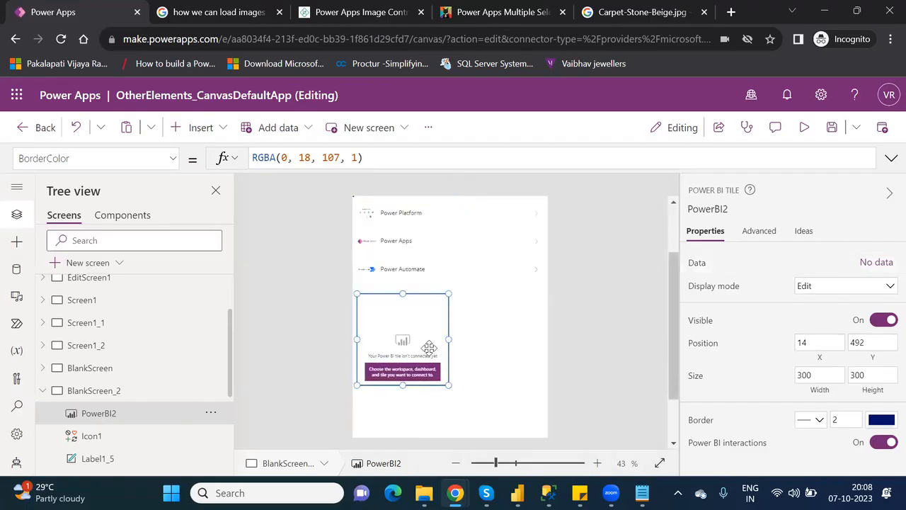
left_click(497, 338)
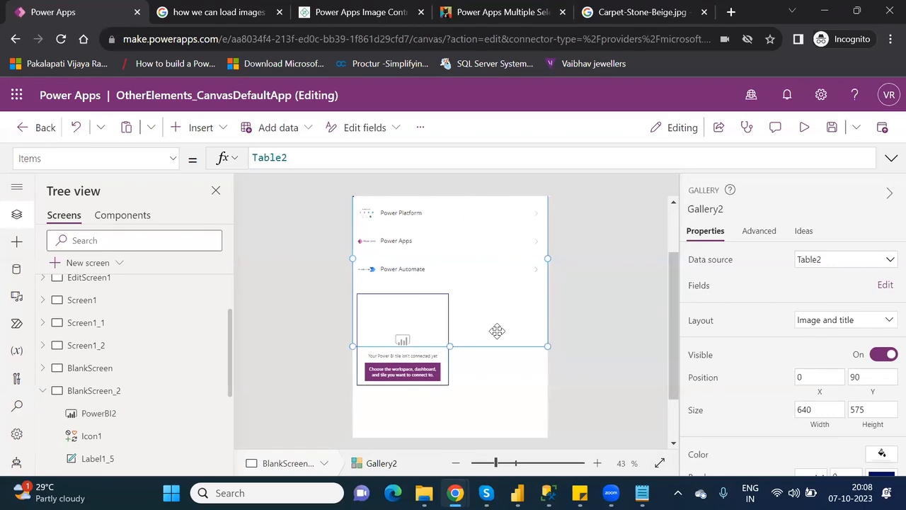
mouse_move(395, 320)
left_mouse_down()
mouse_move(387, 377)
mouse_move(388, 320)
left_mouse_up()
left_click(386, 362)
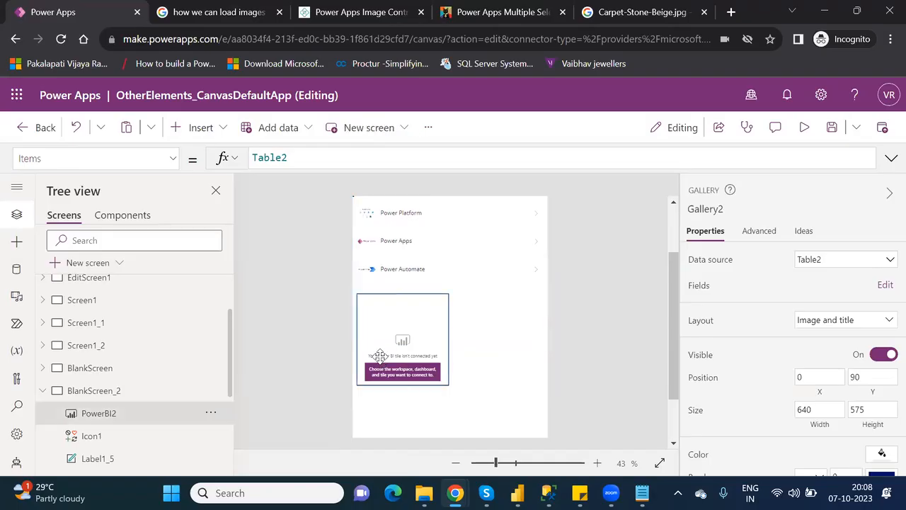
left_click_drag(399, 326, 397, 395)
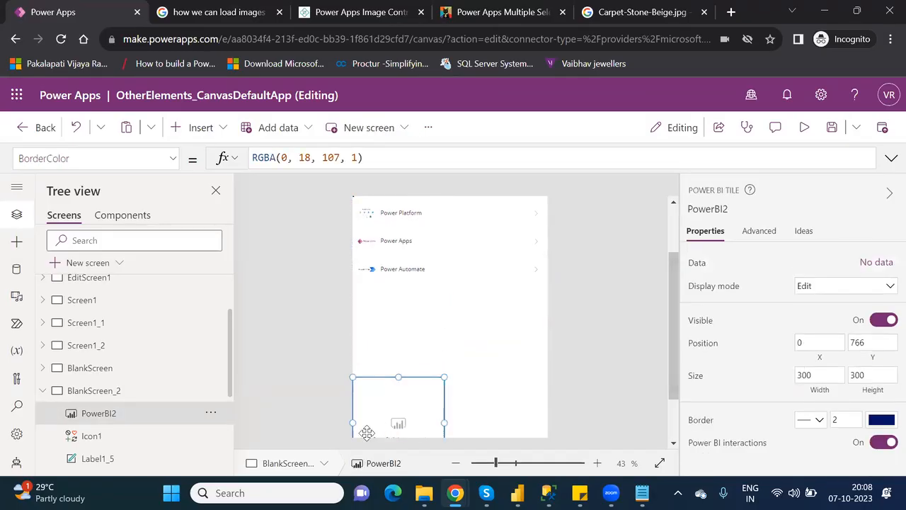
left_click_drag(401, 380, 407, 350)
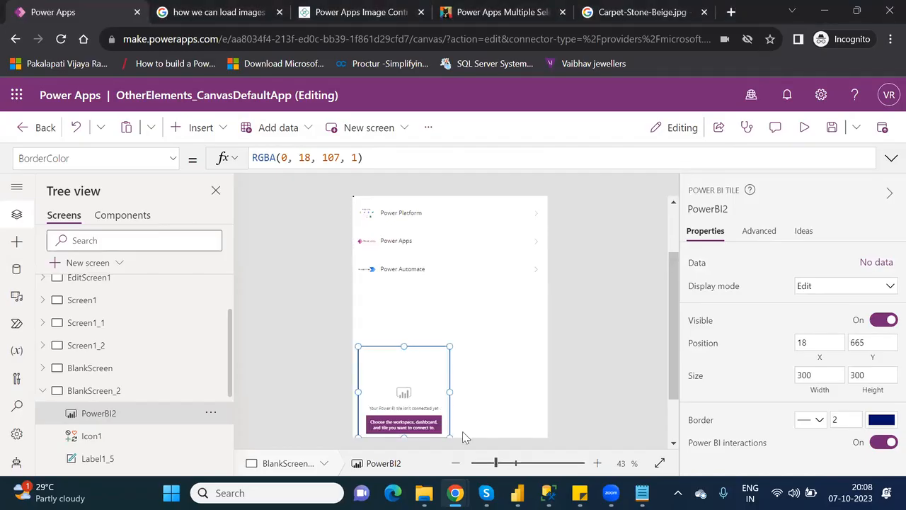
left_click_drag(450, 392, 525, 391)
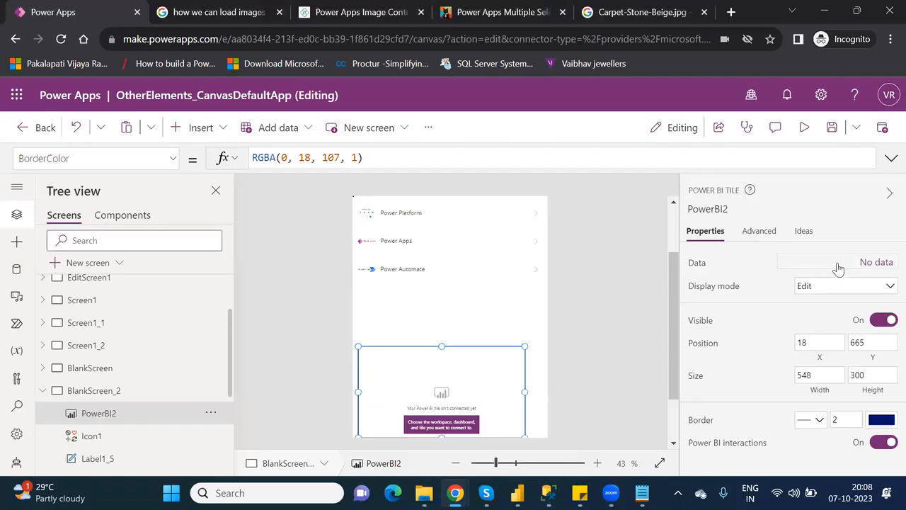
Set the tile's Workspace to PowerPlatform_License, Dashboard to New and Tile to Sum of Sales.
left_click(871, 262)
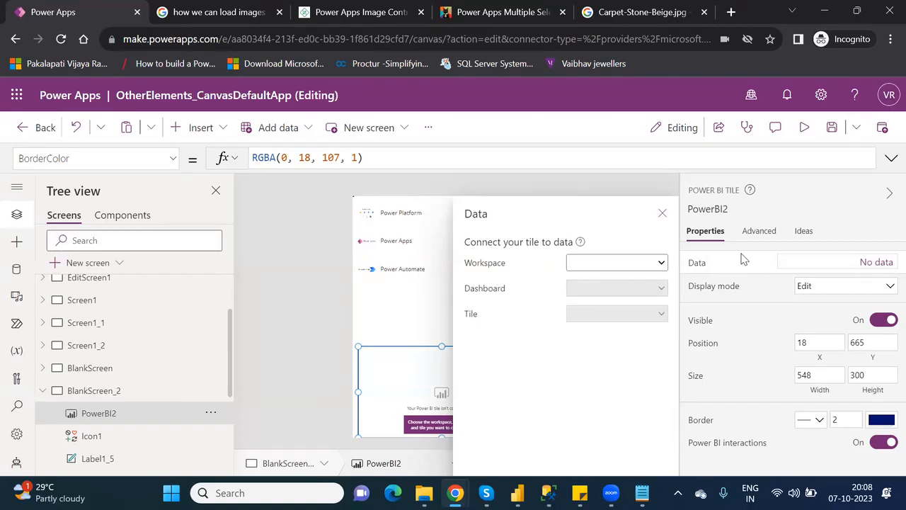
left_click(644, 266)
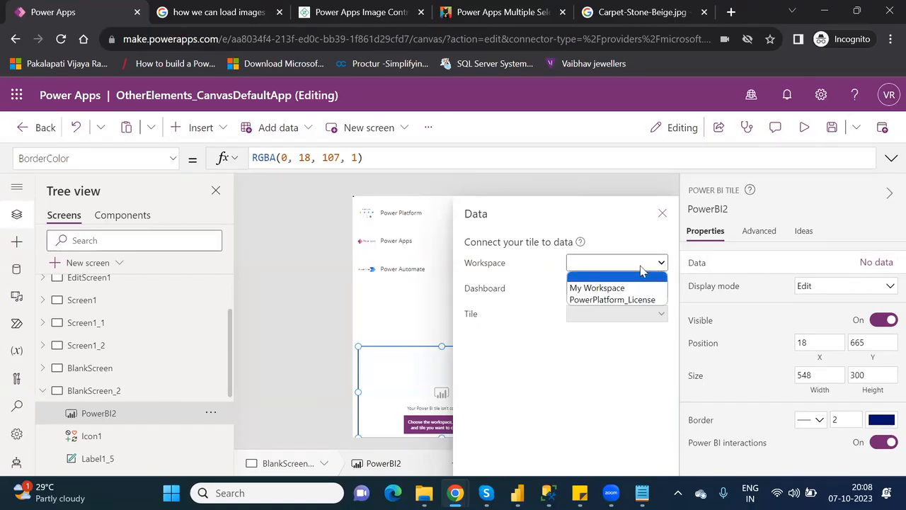
left_click(620, 303)
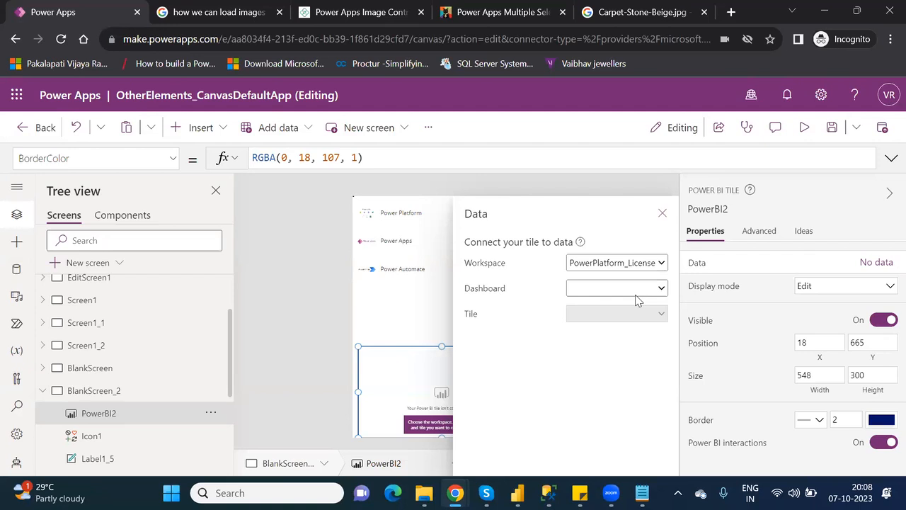
left_click(637, 291)
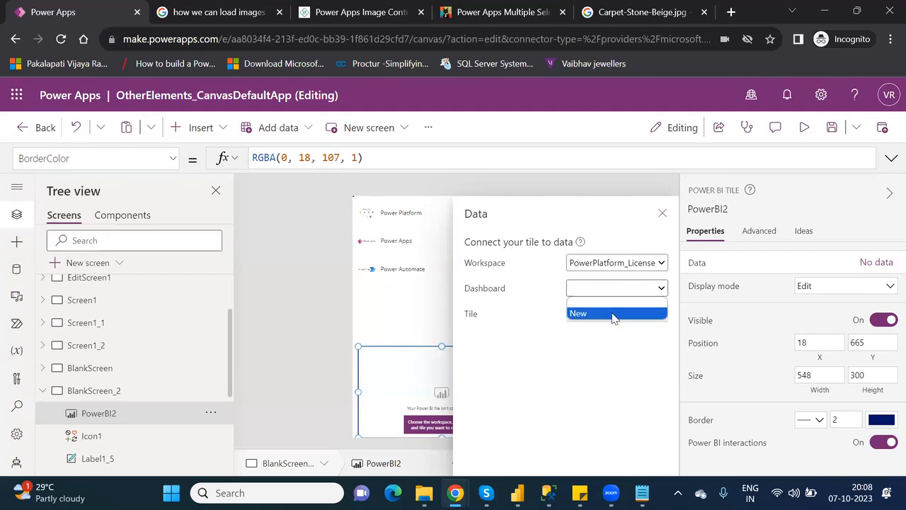
left_click(623, 358)
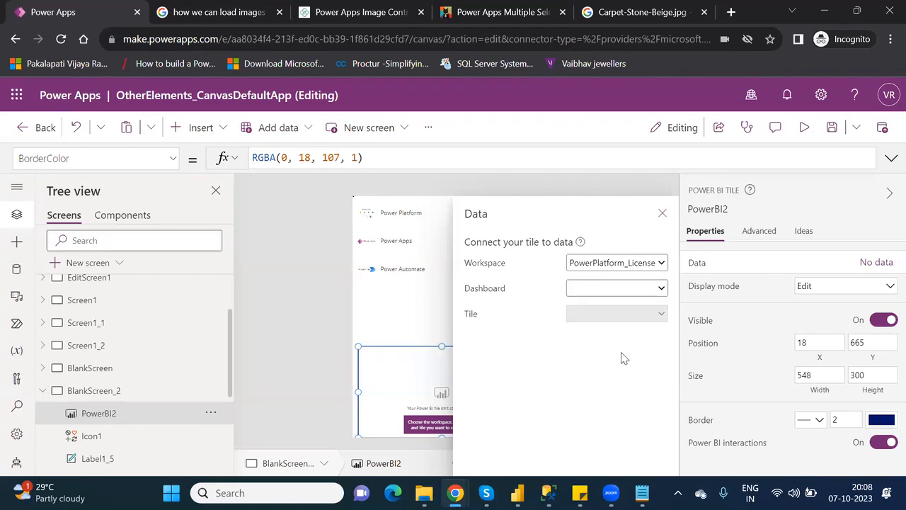
left_click(607, 296)
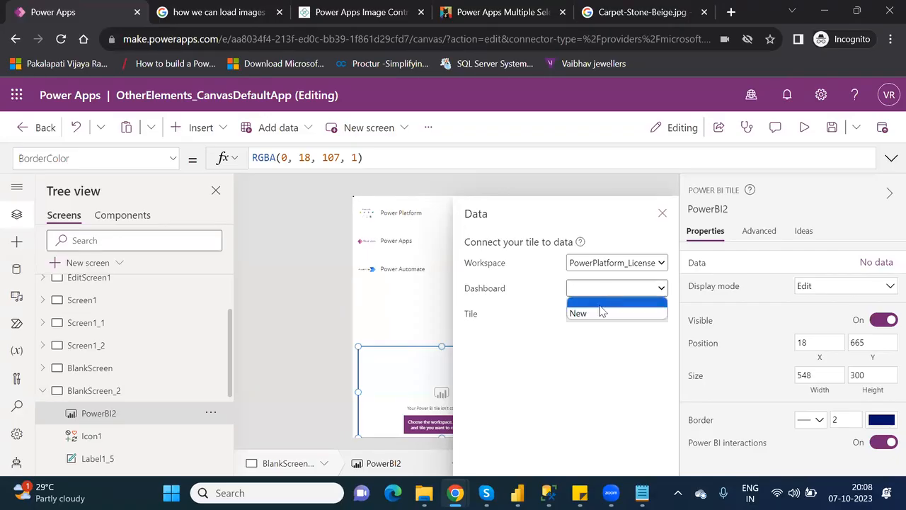
left_click(588, 315)
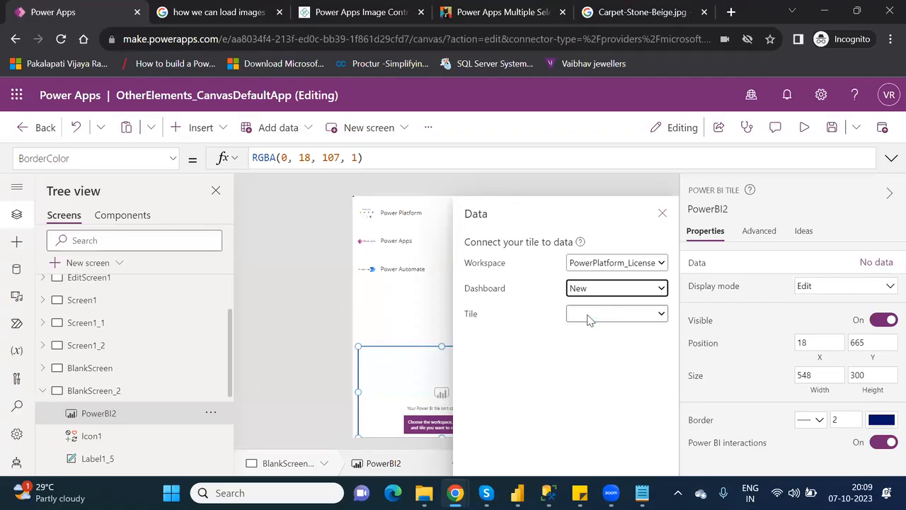
left_click(621, 313)
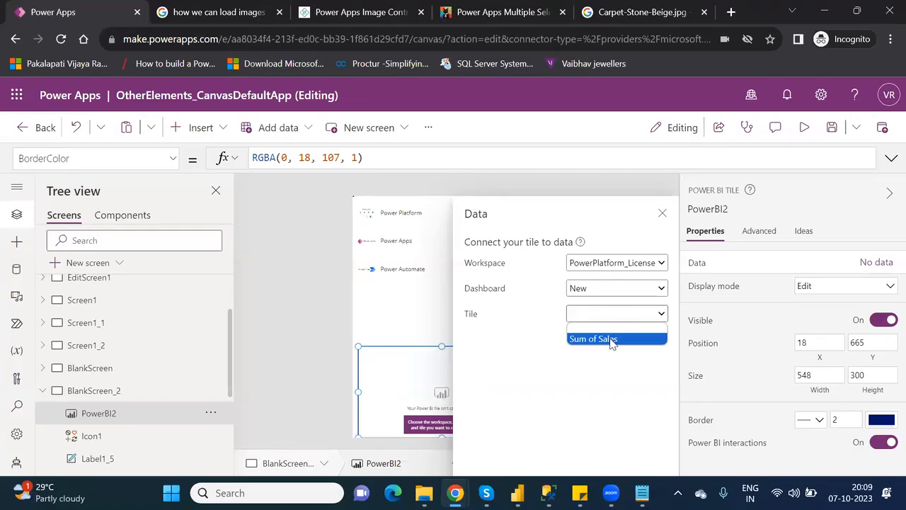
left_click(593, 339)
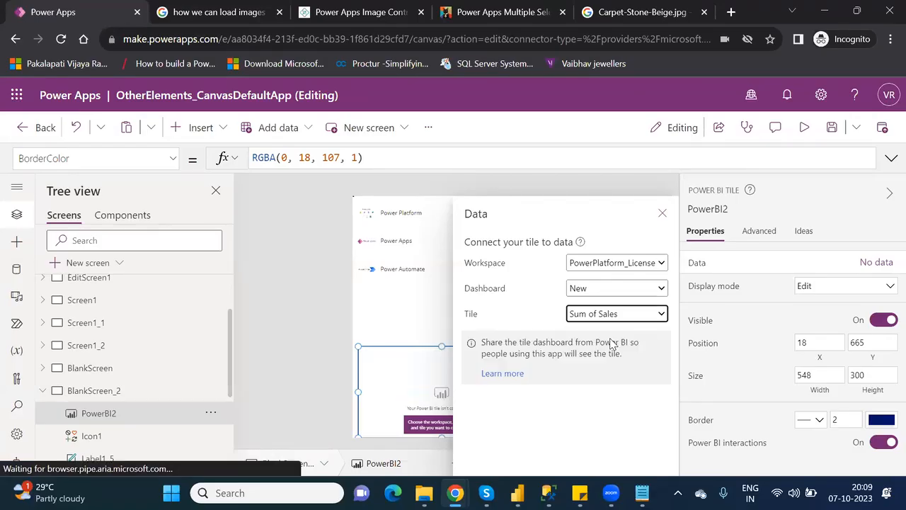
left_click(659, 213)
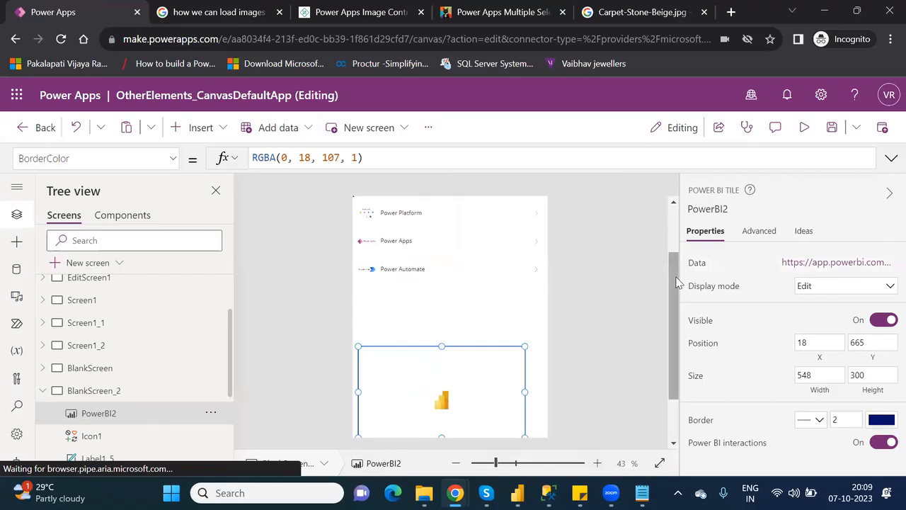
left_click_drag(671, 282, 702, 354)
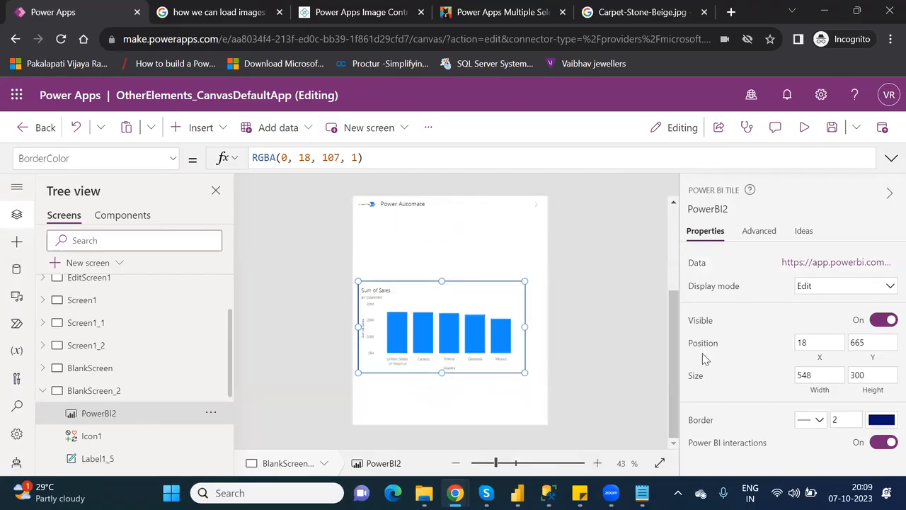
Reload the Power Apps studio page and confirm the reload.
left_click(62, 40)
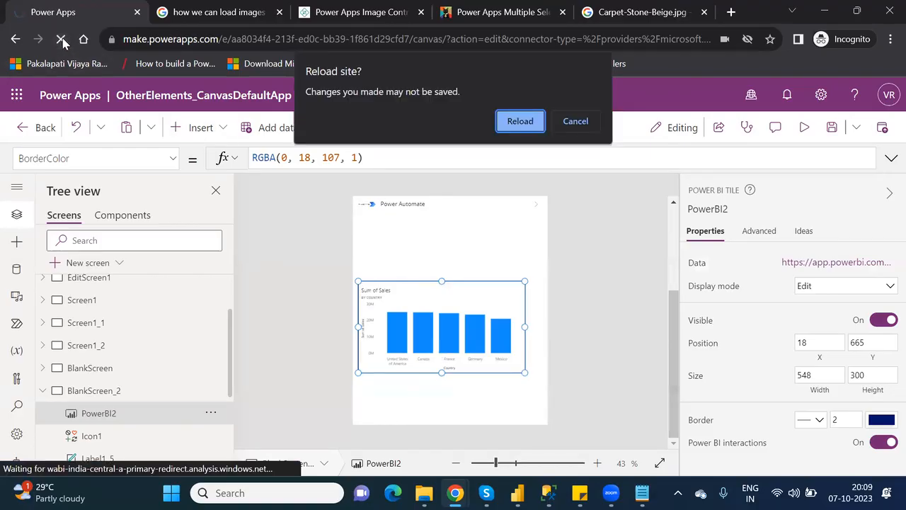
left_click(520, 121)
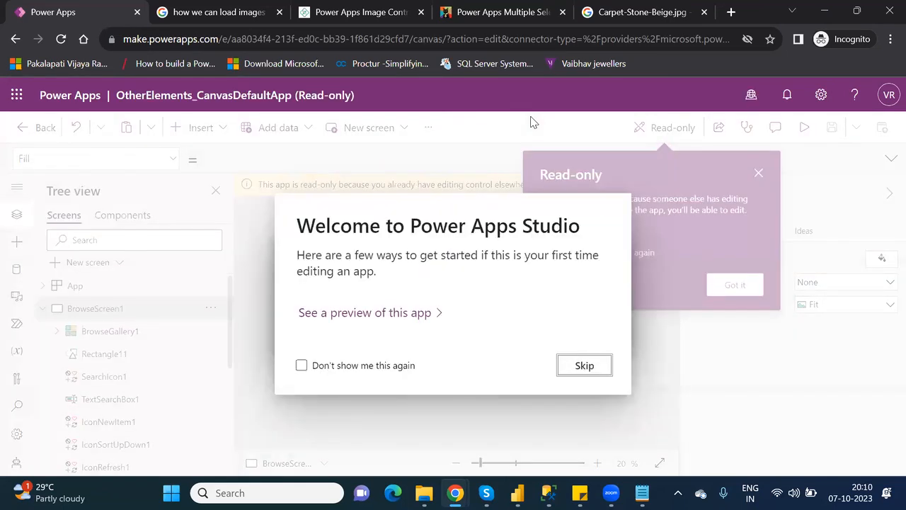
Dismiss the welcome and read-only notices, open BlankScreen_2, and override to regain editing.
left_click(583, 360)
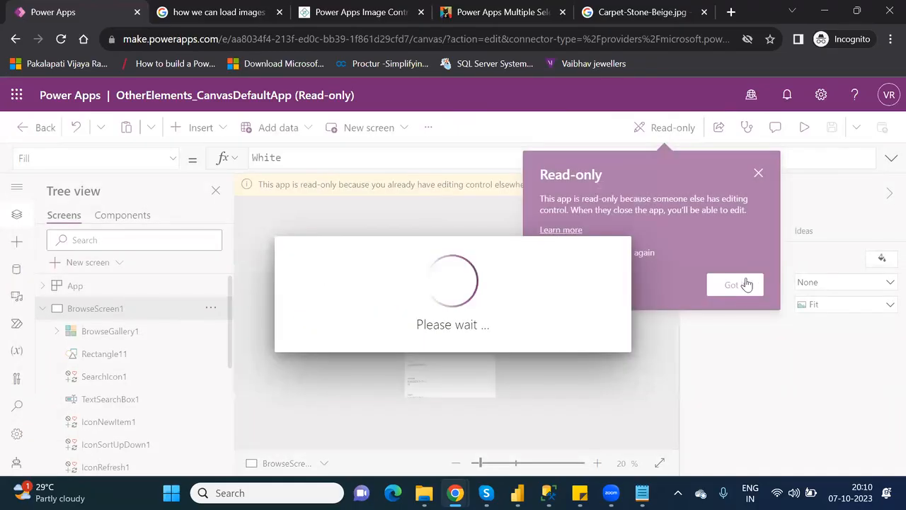
left_click(746, 284)
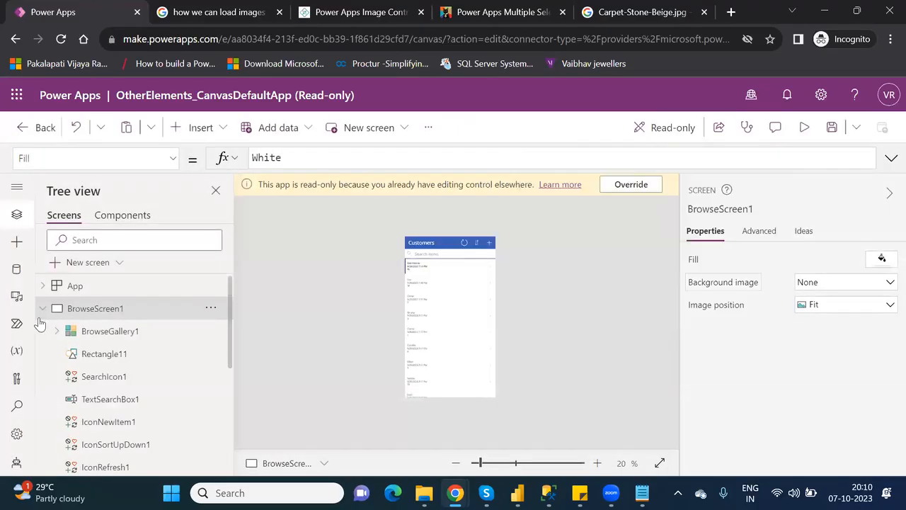
left_click(44, 310)
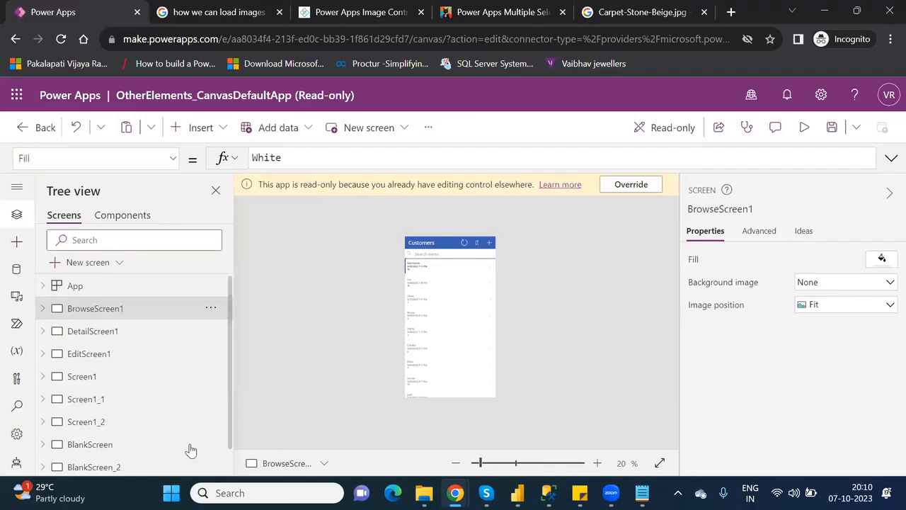
left_click(110, 467)
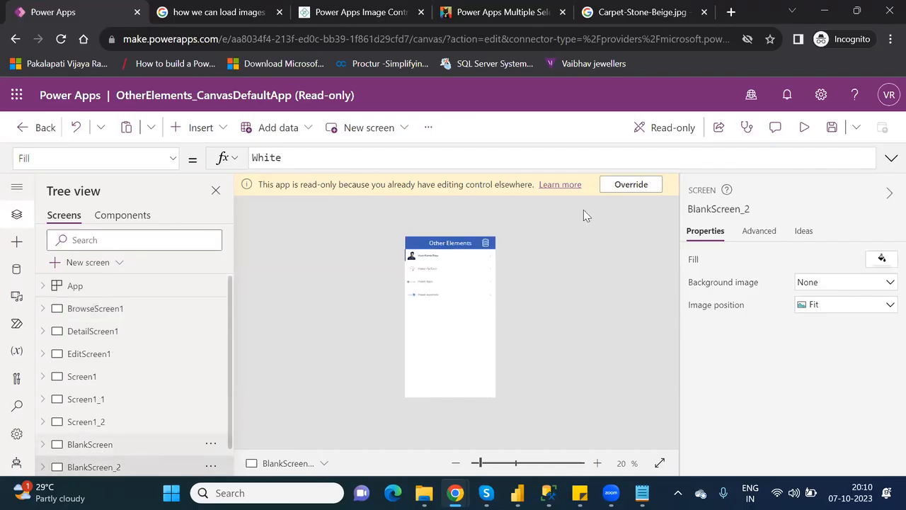
left_click(621, 186)
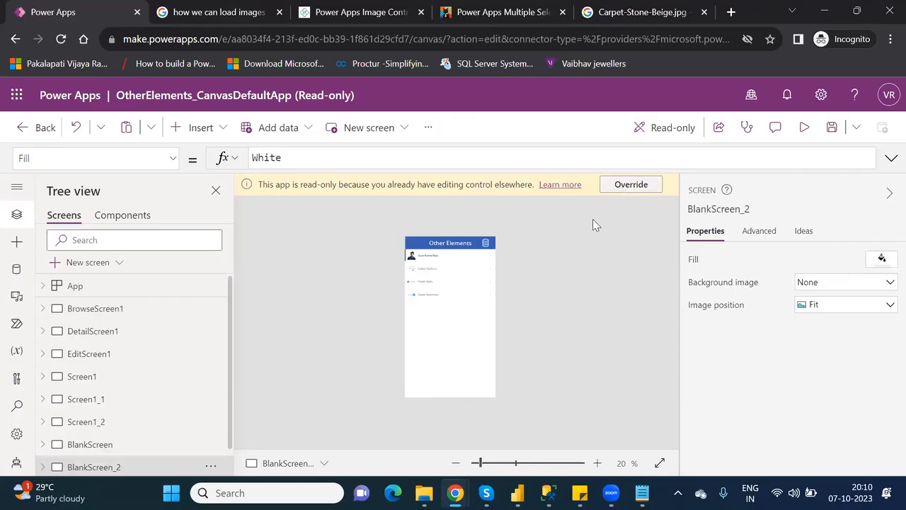
With BlankScreen_2 showing, save the app and publish this version for all users.
left_click(129, 446)
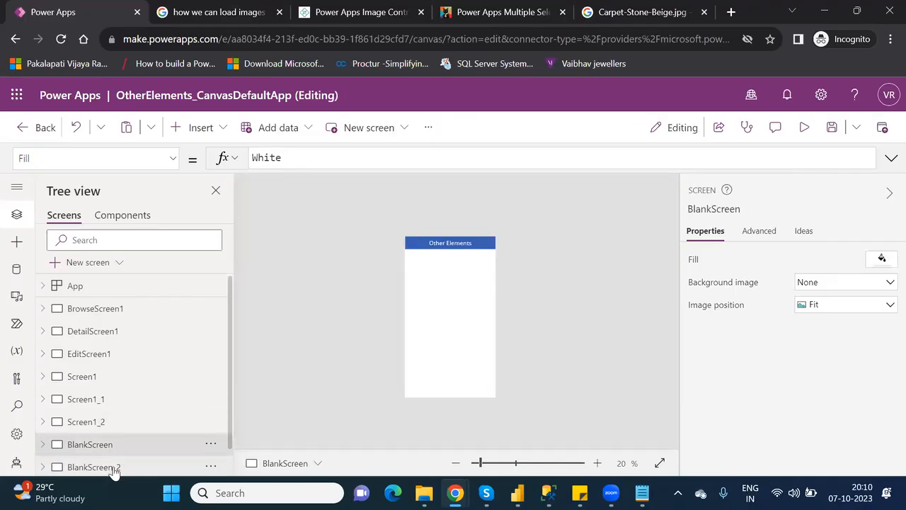
left_click(114, 470)
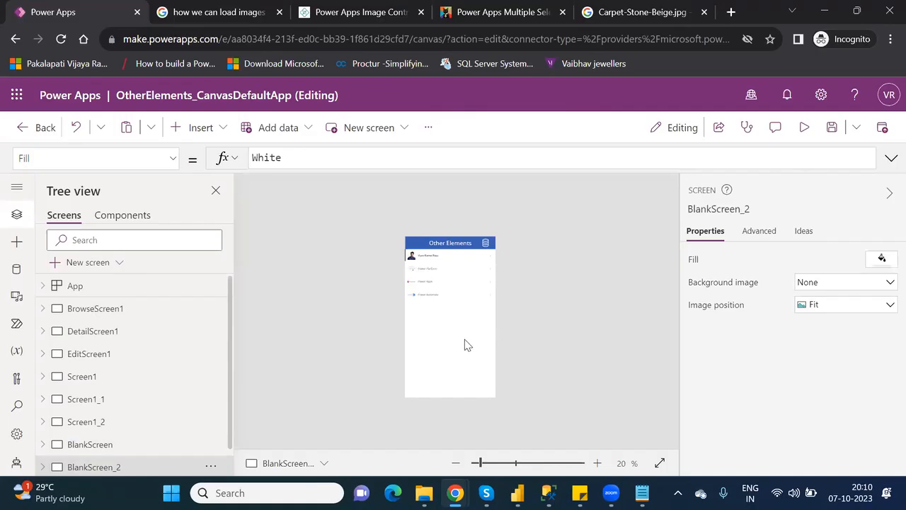
left_click(835, 134)
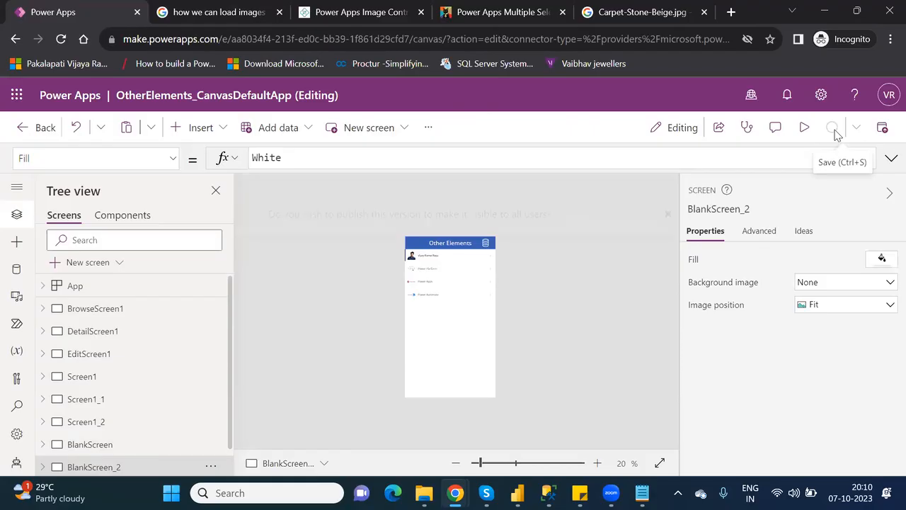
left_click(882, 129)
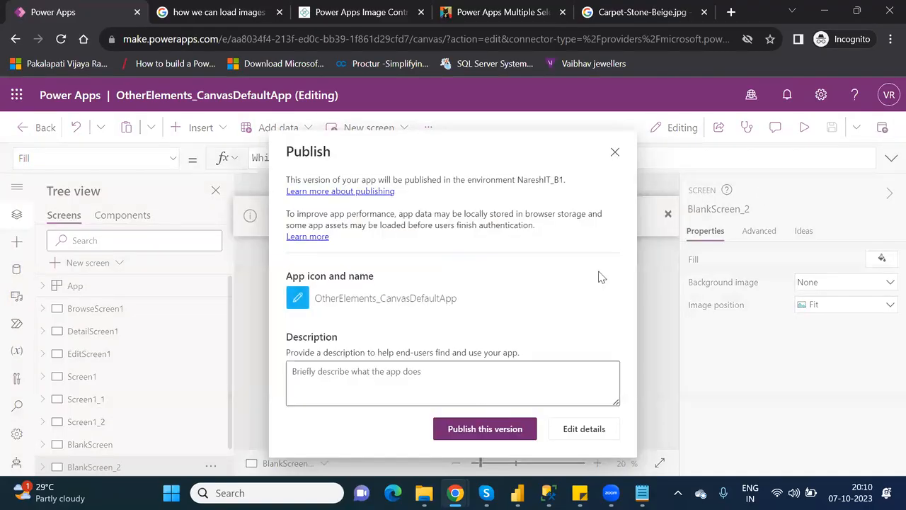
left_click(479, 434)
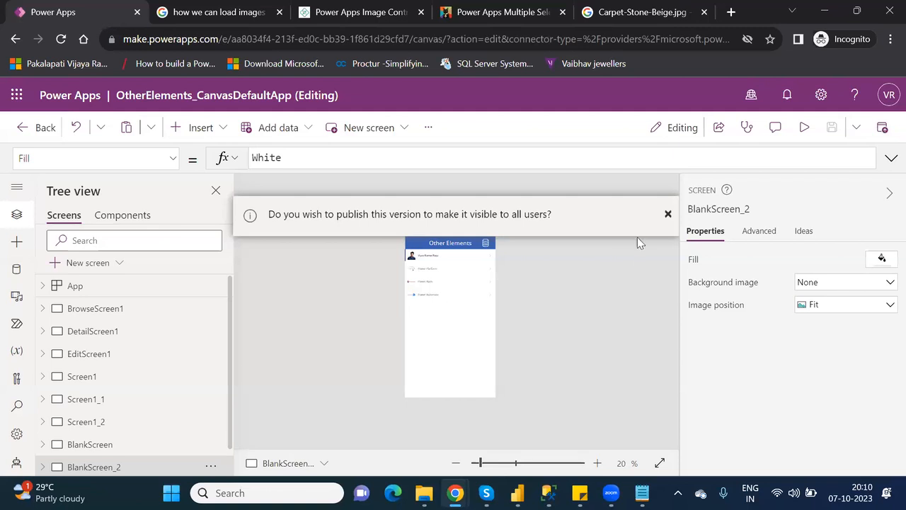
left_click(669, 215)
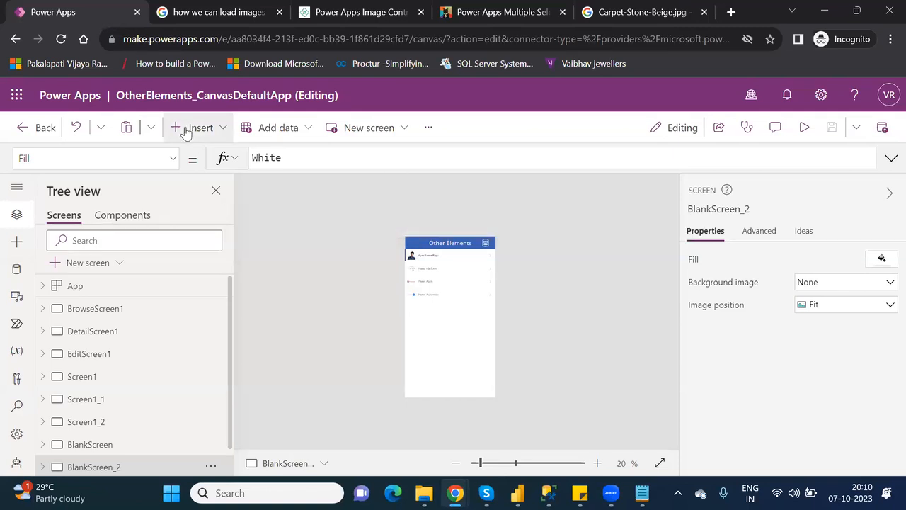
Insert a Power BI tile found by searching 'tile' and drag it lower on BlankScreen_2.
left_click(186, 132)
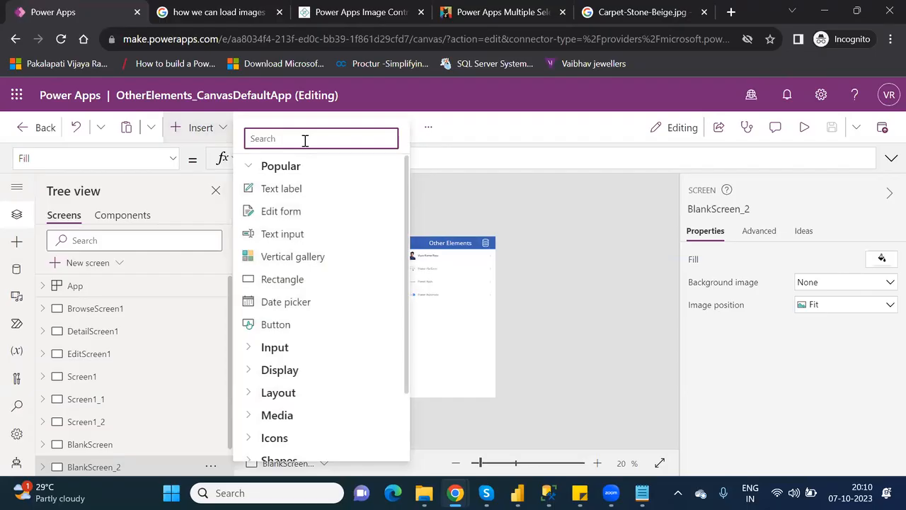
type("tile")
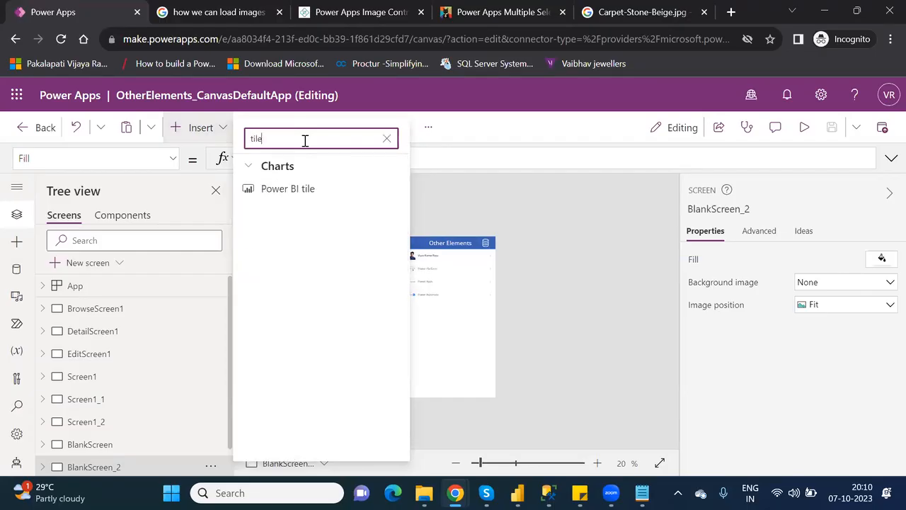
left_click(288, 201)
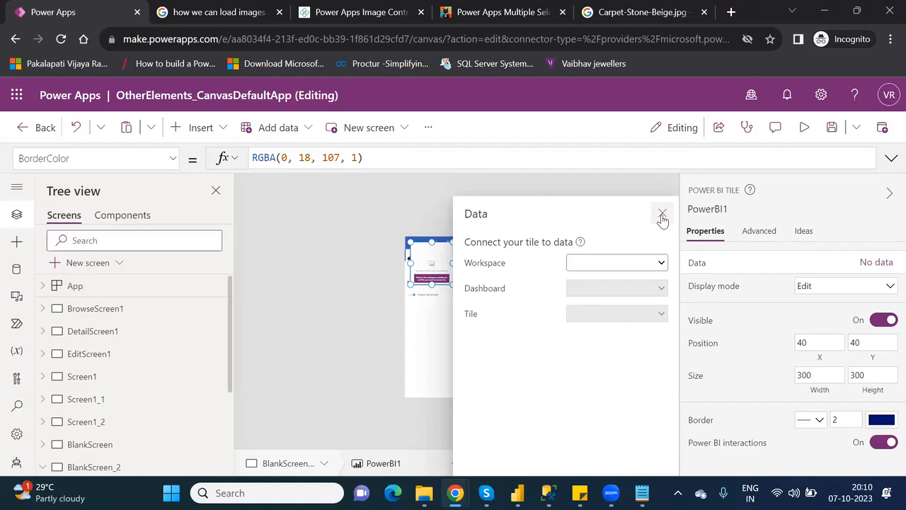
left_click(662, 213)
left_click_drag(434, 275, 491, 375)
left_click(496, 464)
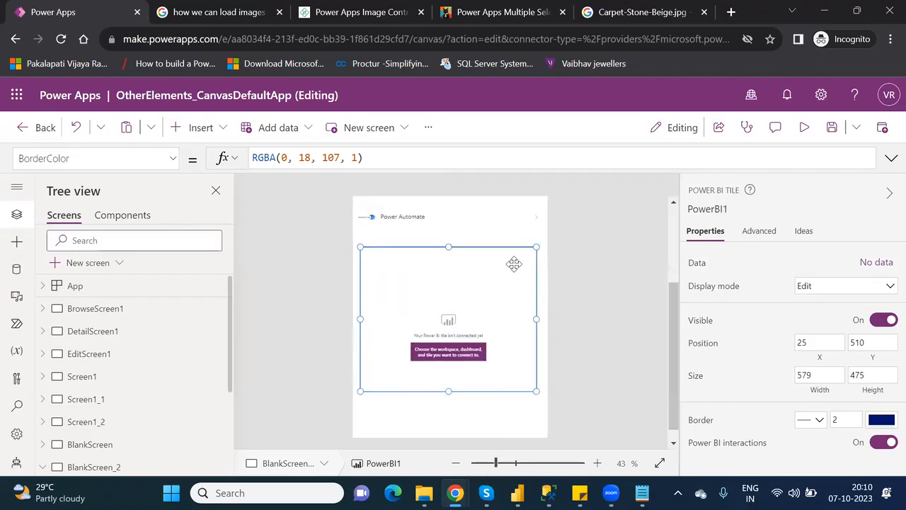
Set the tile to workspace PowerPlatform_License, dashboard New, and tile Sum of Sales.
left_click(867, 266)
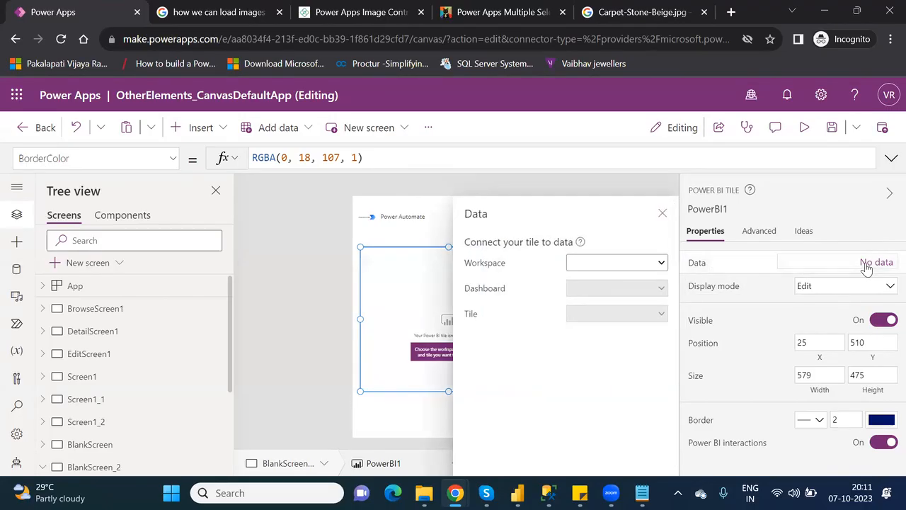
left_click(657, 264)
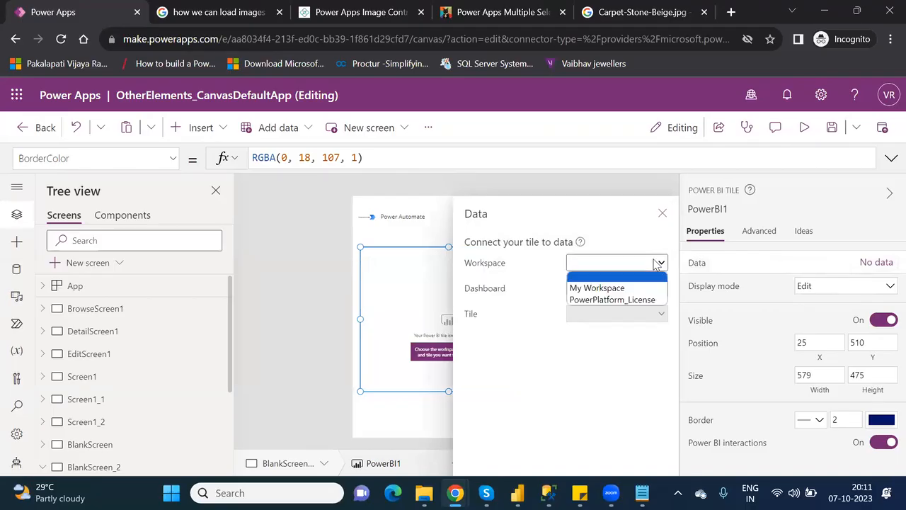
left_click(613, 300)
left_click(624, 293)
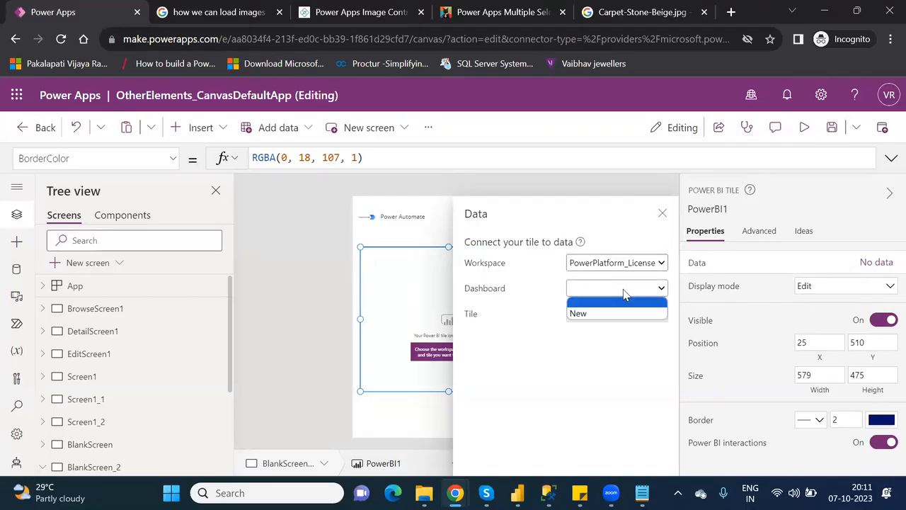
left_click(608, 314)
left_click(620, 316)
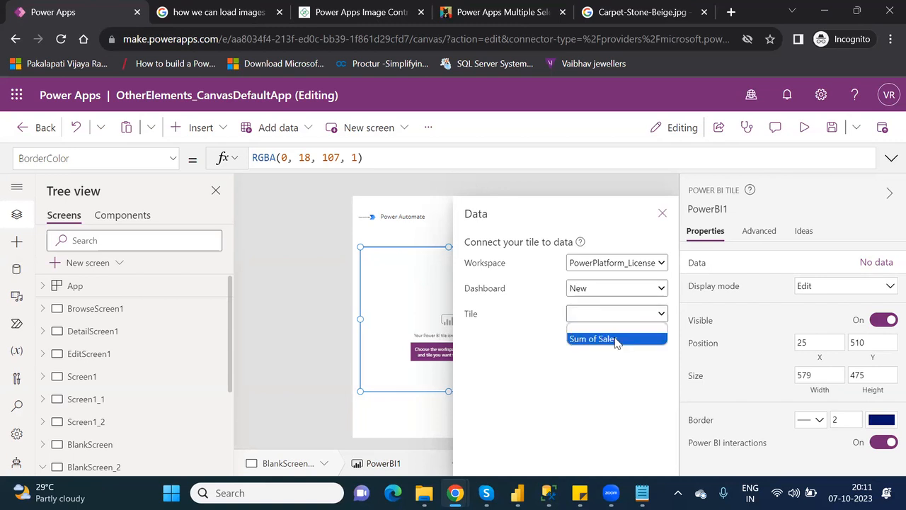
left_click(615, 340)
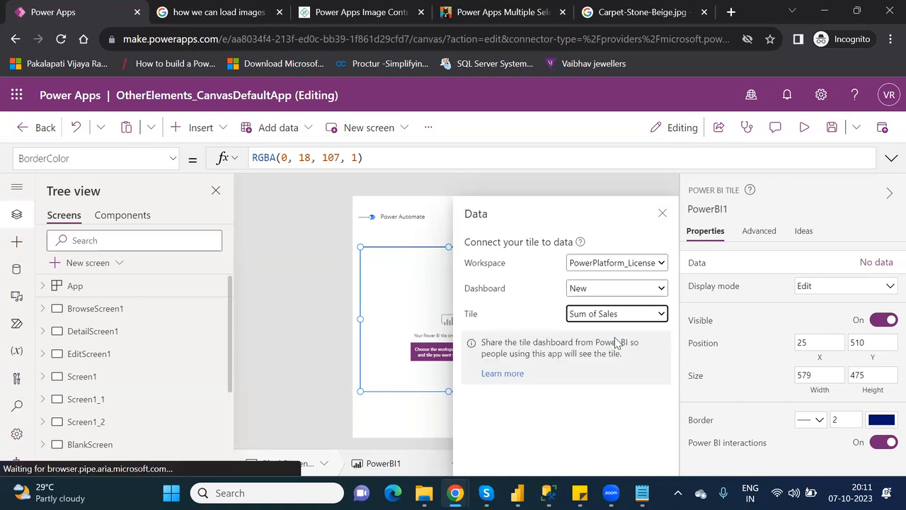
left_click(661, 214)
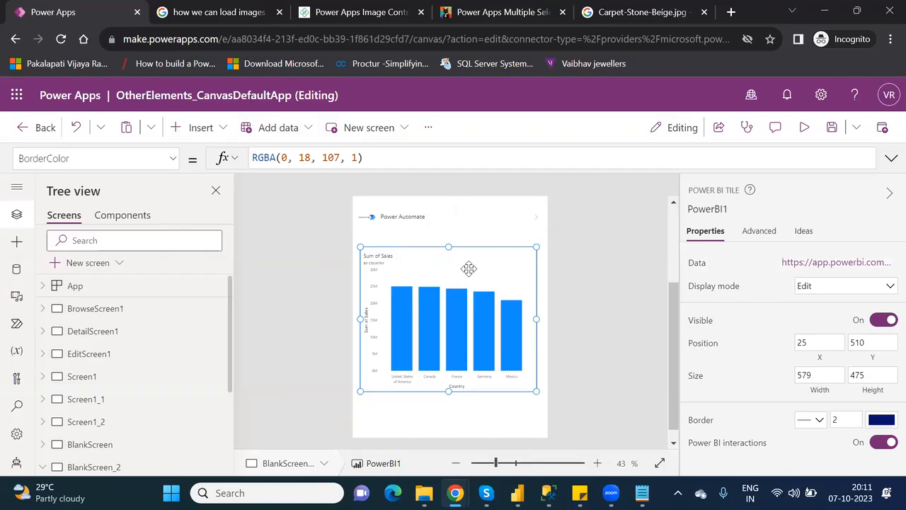
Reopen the tile's data settings, then switch to the Power BI report window.
left_click(819, 265)
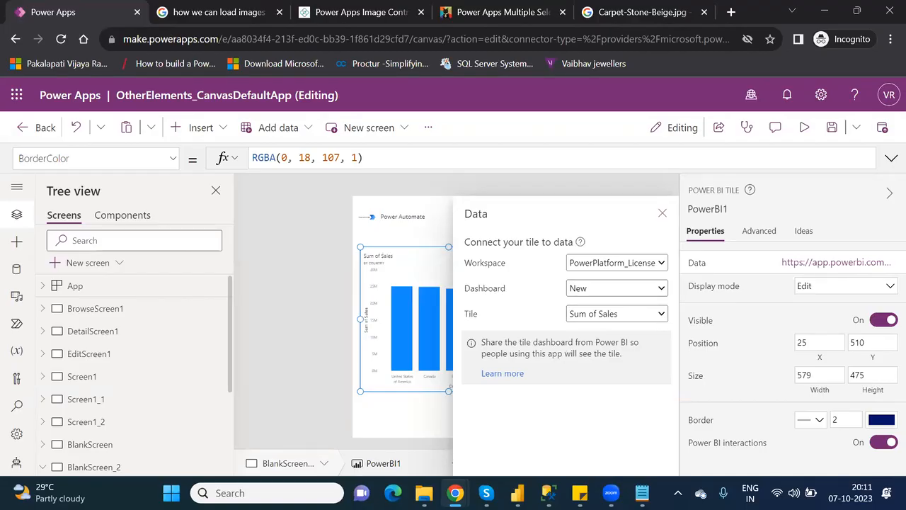
mouse_move(455, 493)
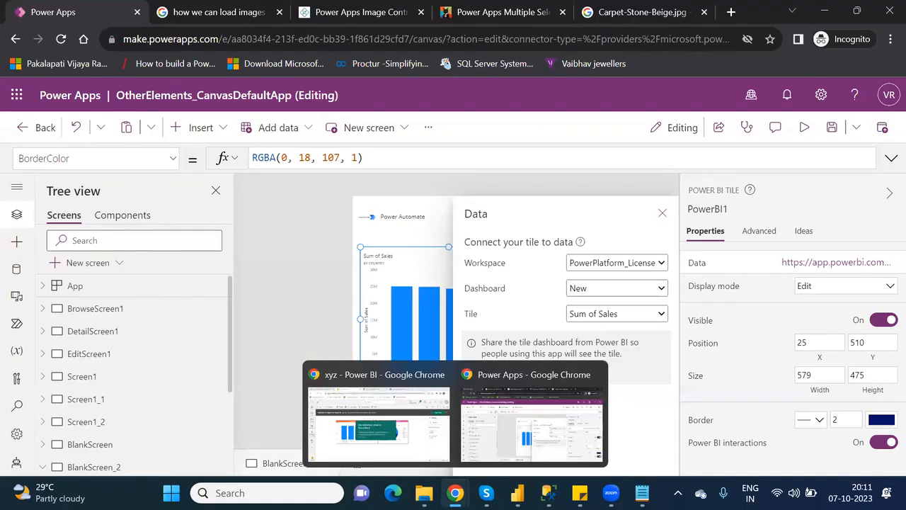
left_click(424, 461)
Open the New dashboard in the PowerPlatform_License workspace.
left_click(361, 398)
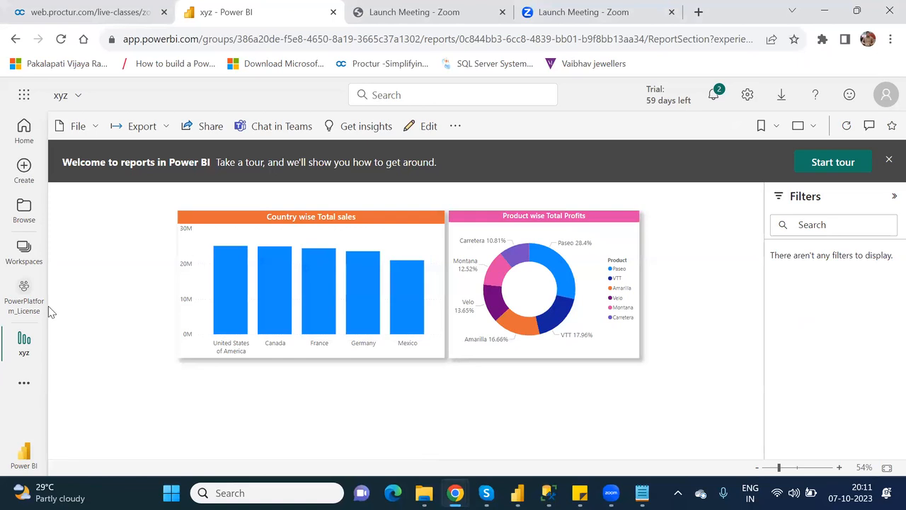
left_click(24, 286)
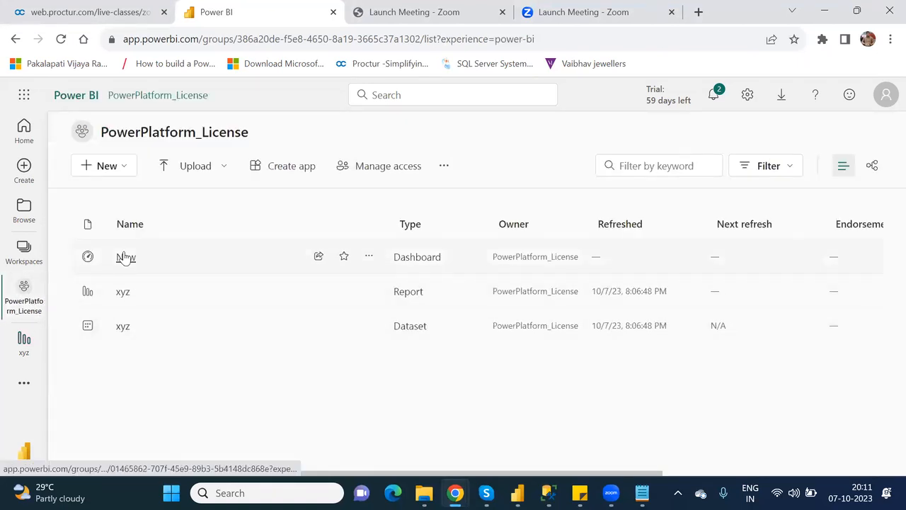
left_click(126, 258)
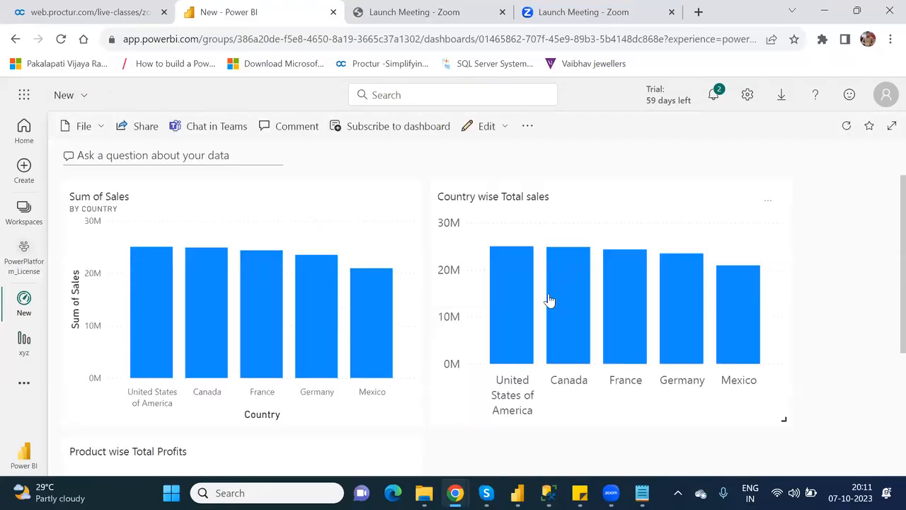
scroll(884, 288, "down", 3)
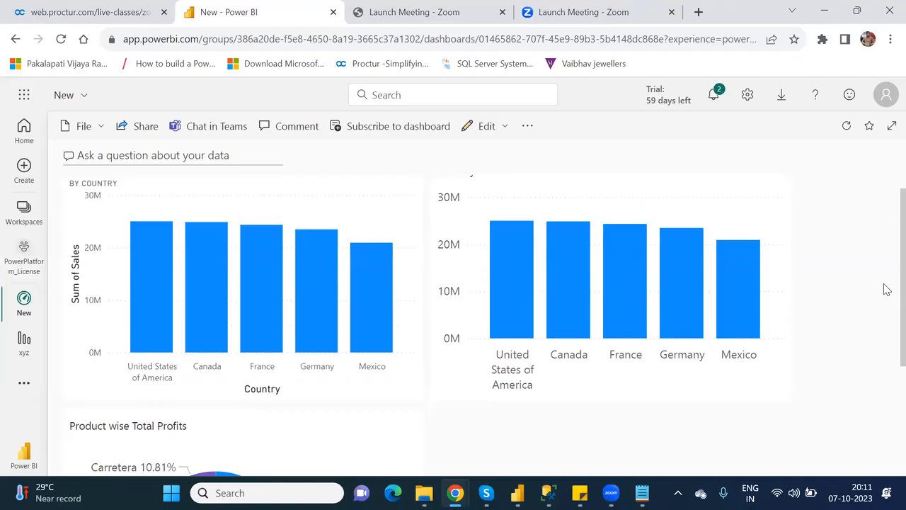
scroll(884, 253, "up", 3)
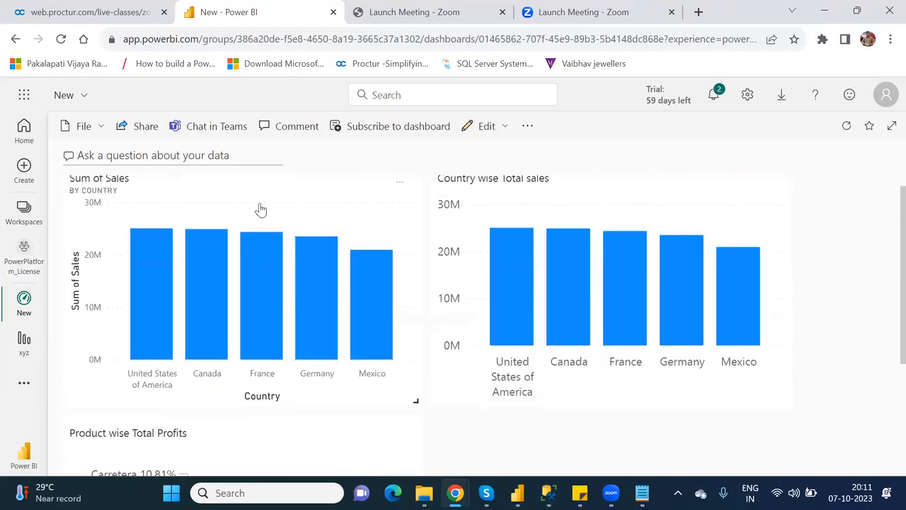
left_click(261, 211)
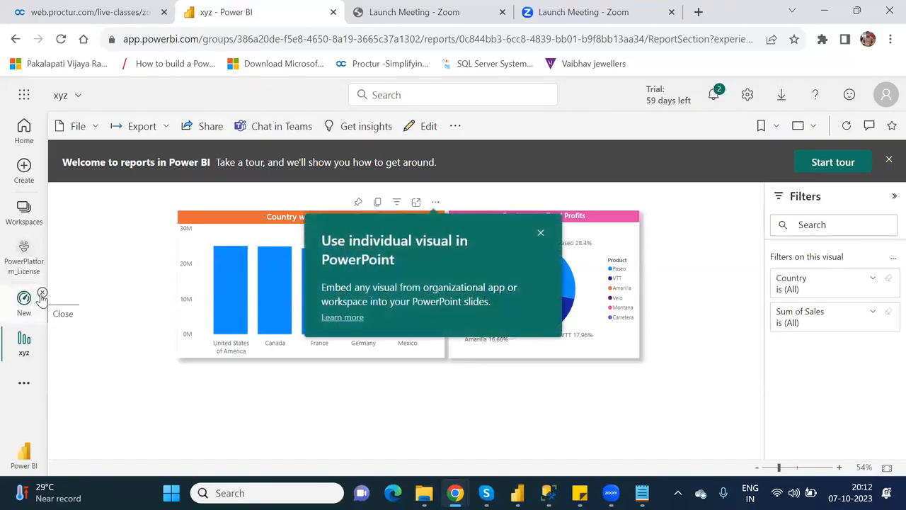
left_click(42, 294)
left_click(24, 297)
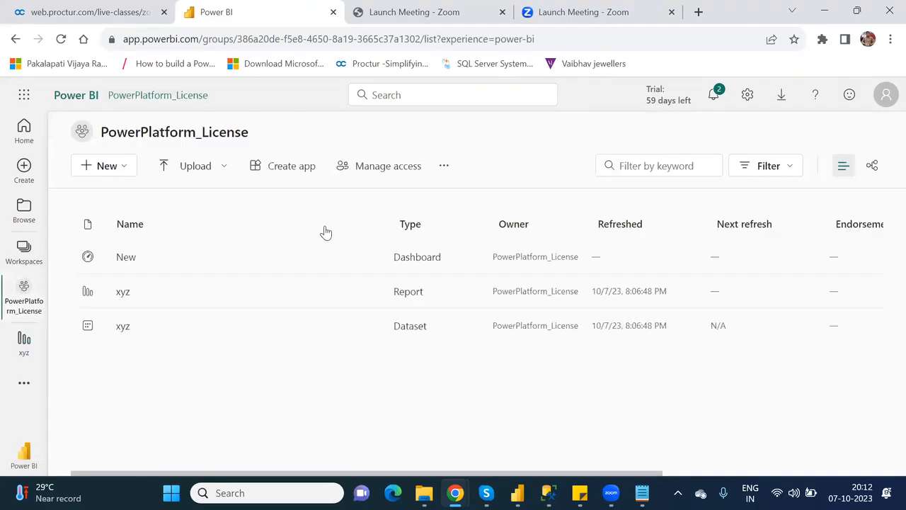
left_click(126, 260)
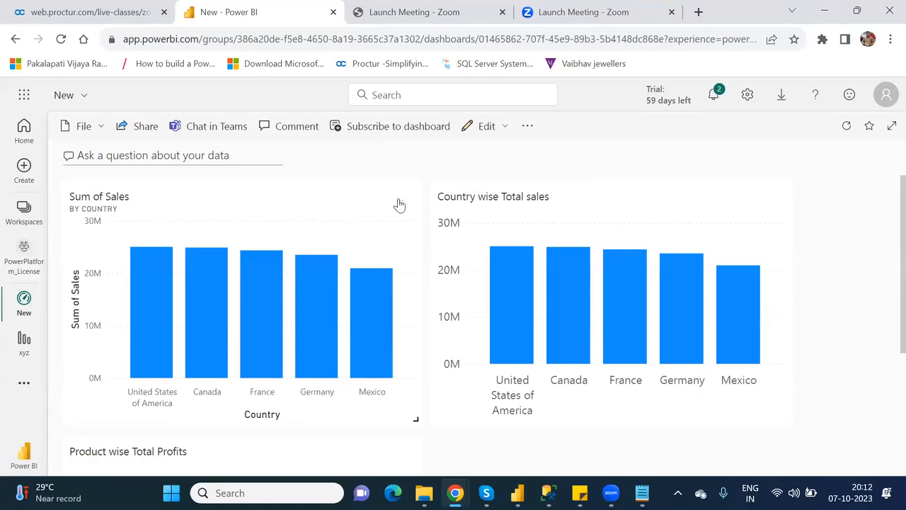
Delete the Sum of Sales, Country wise Total sales and Product wise Total Profits tiles.
left_click(399, 204)
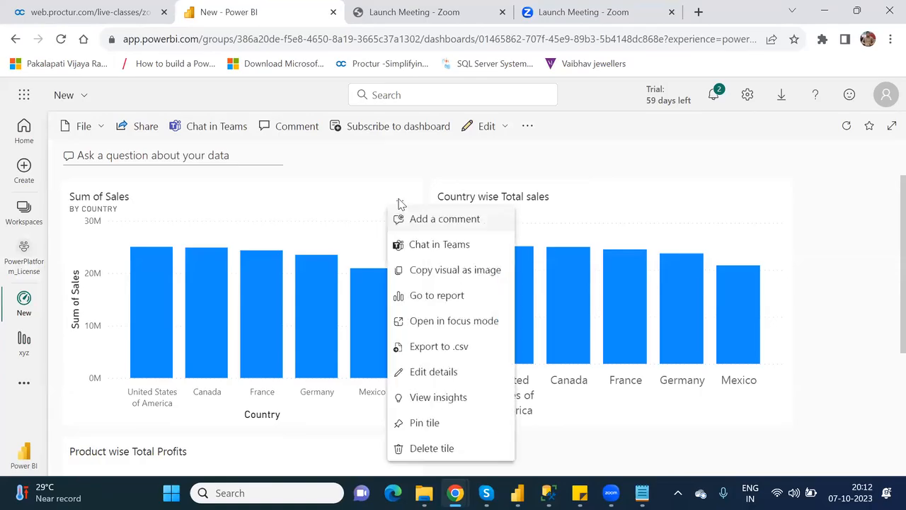
left_click(432, 448)
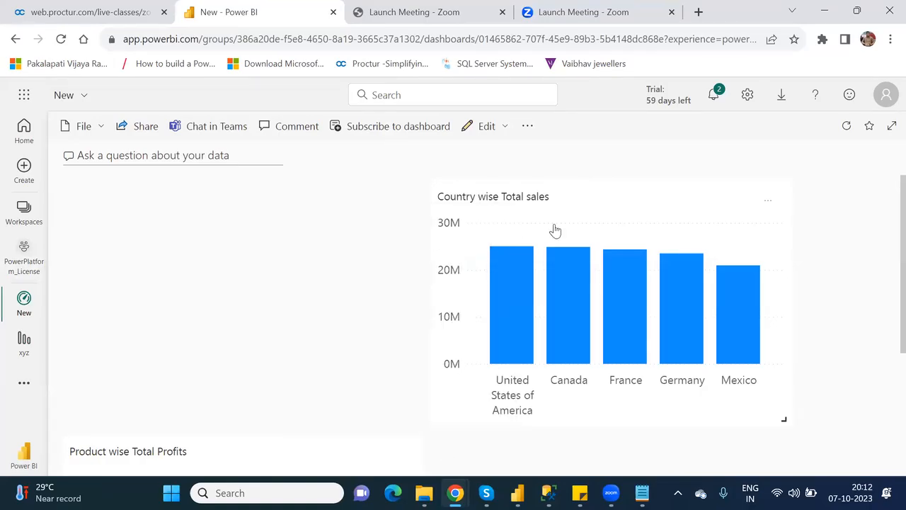
left_click(765, 204)
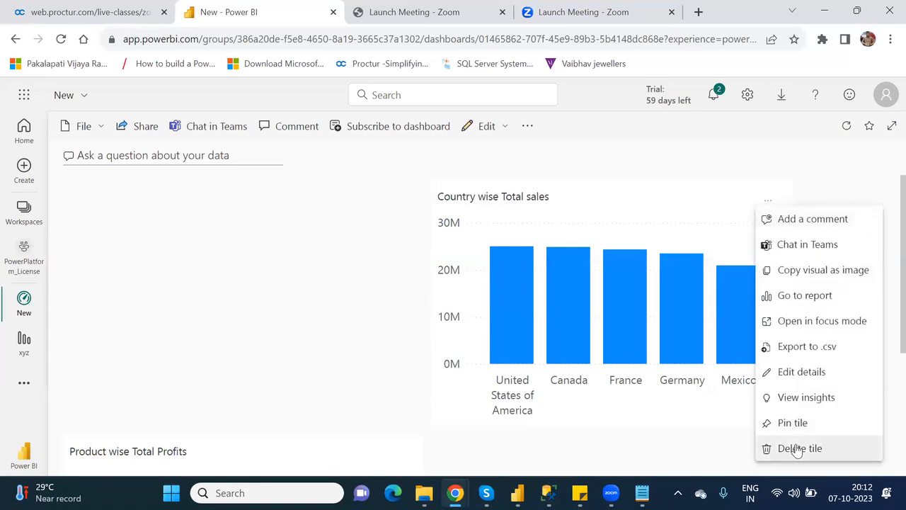
left_click(796, 450)
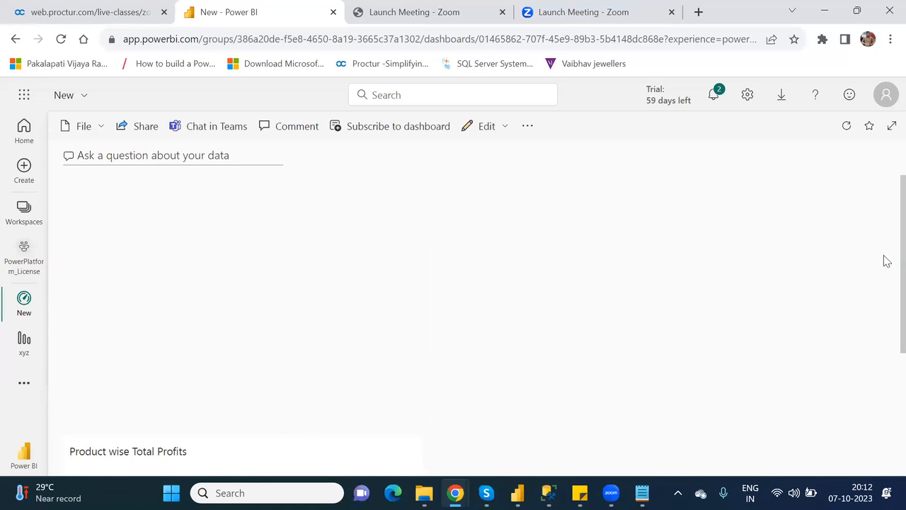
scroll(885, 277, "down", 3)
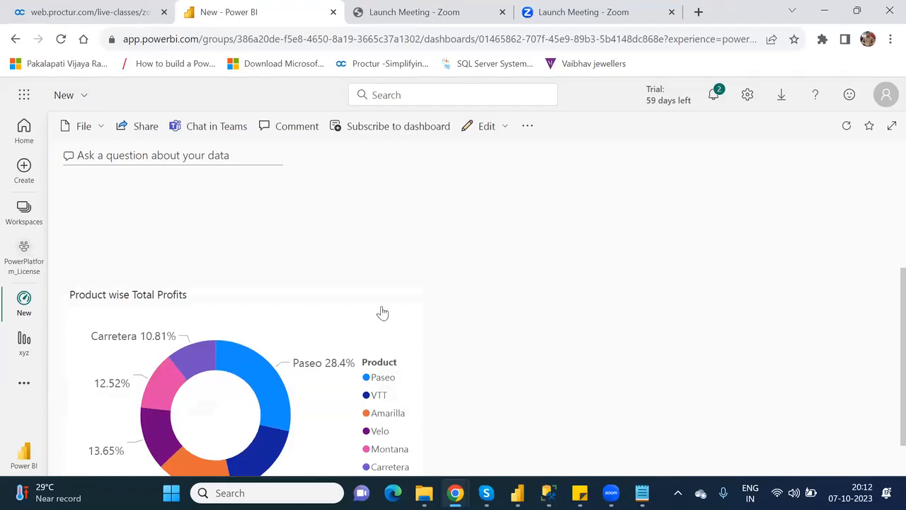
left_click(400, 300)
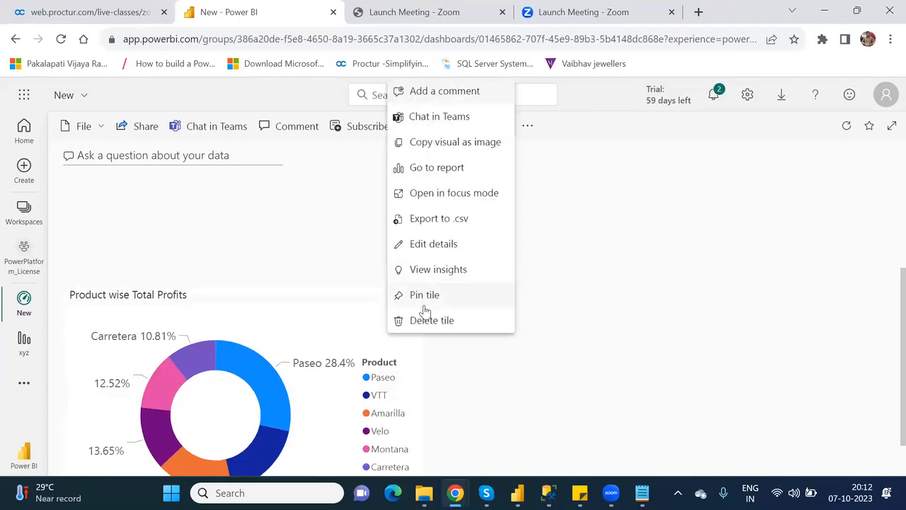
left_click(437, 321)
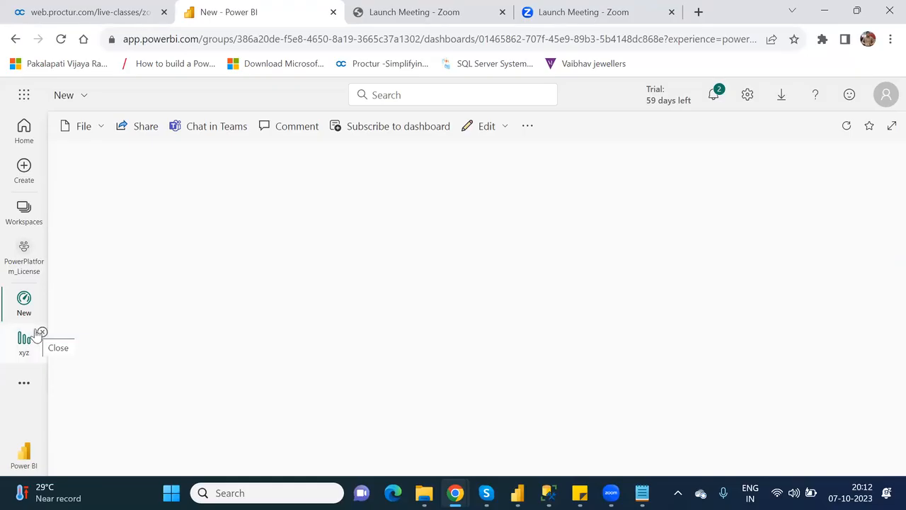
Pin Product wise Total Profits from the xyz report to the New dashboard, then return to Power Apps.
left_click(43, 295)
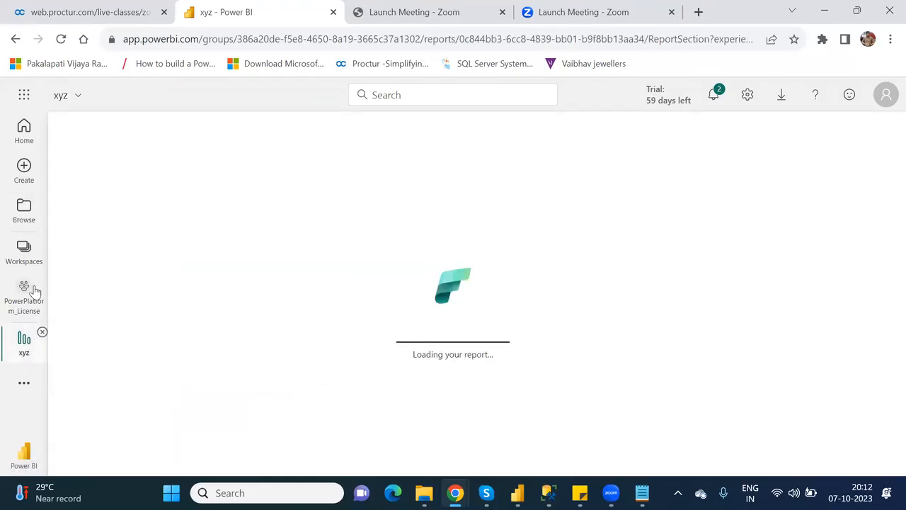
left_click(29, 292)
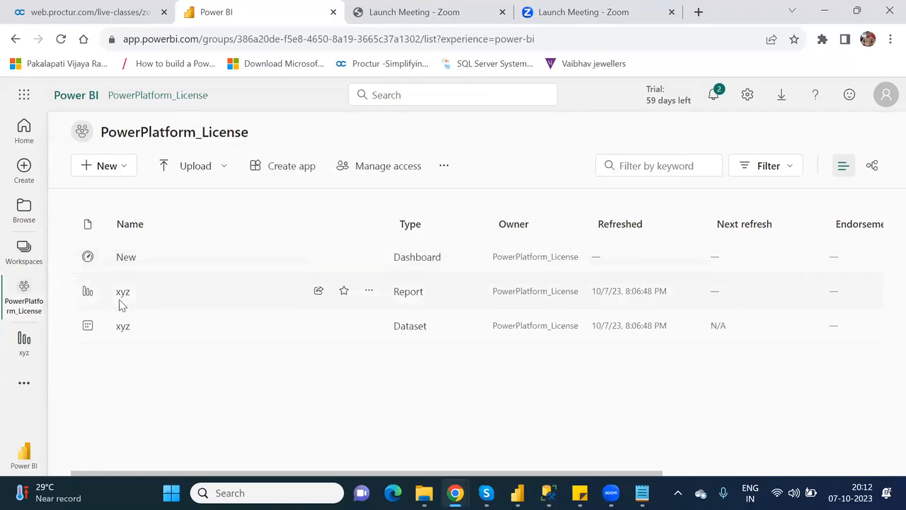
left_click(120, 297)
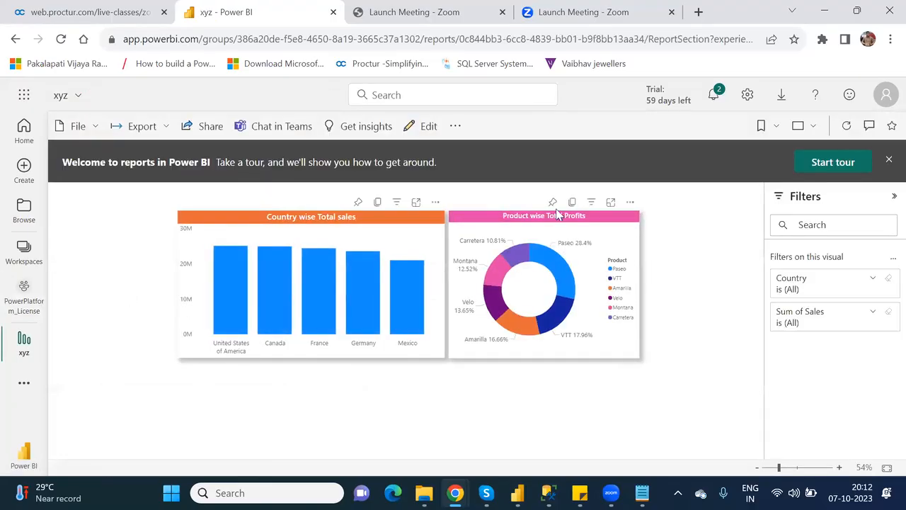
left_click(553, 203)
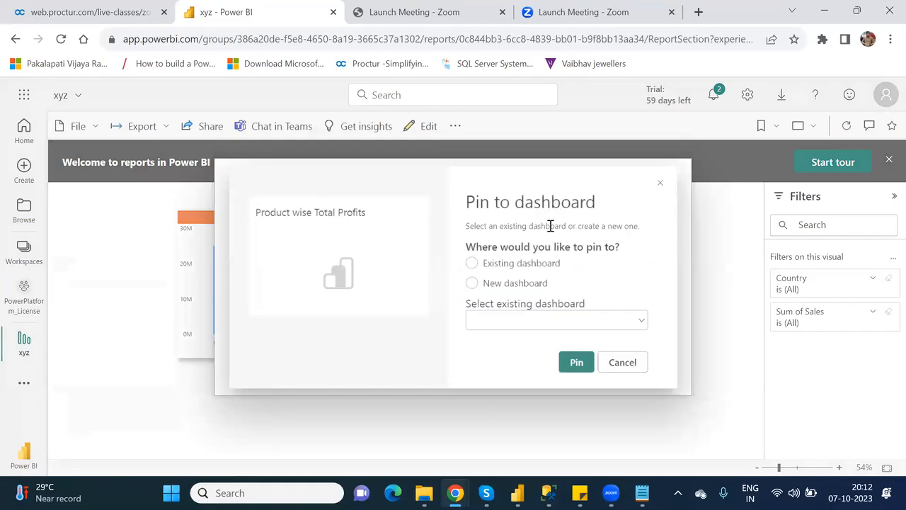
left_click(582, 369)
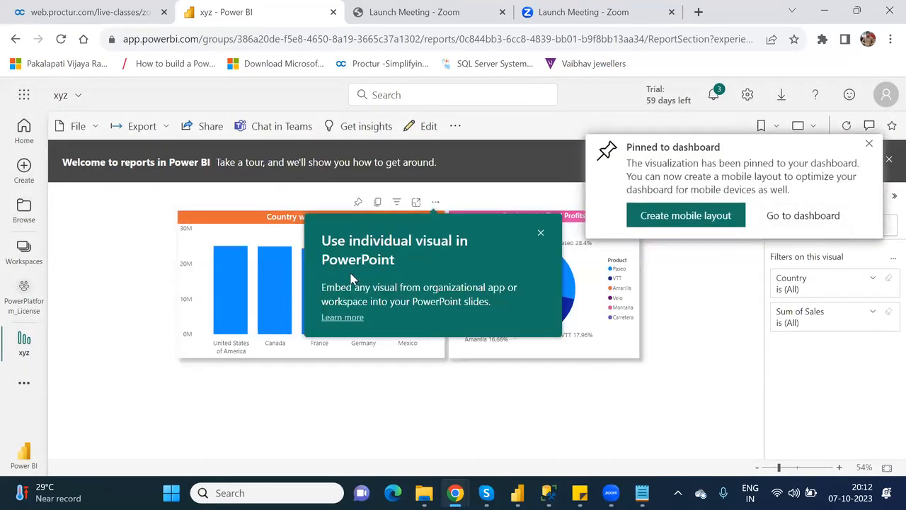
mouse_move(455, 493)
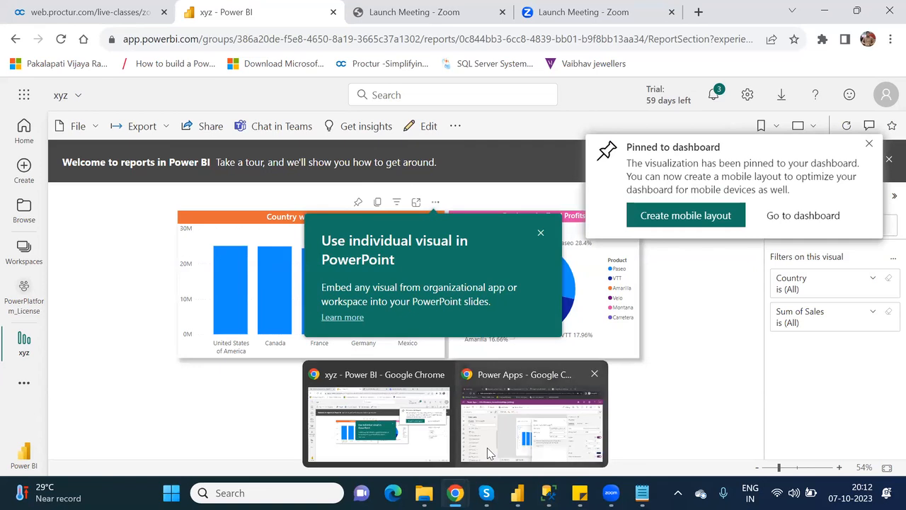
left_click(551, 425)
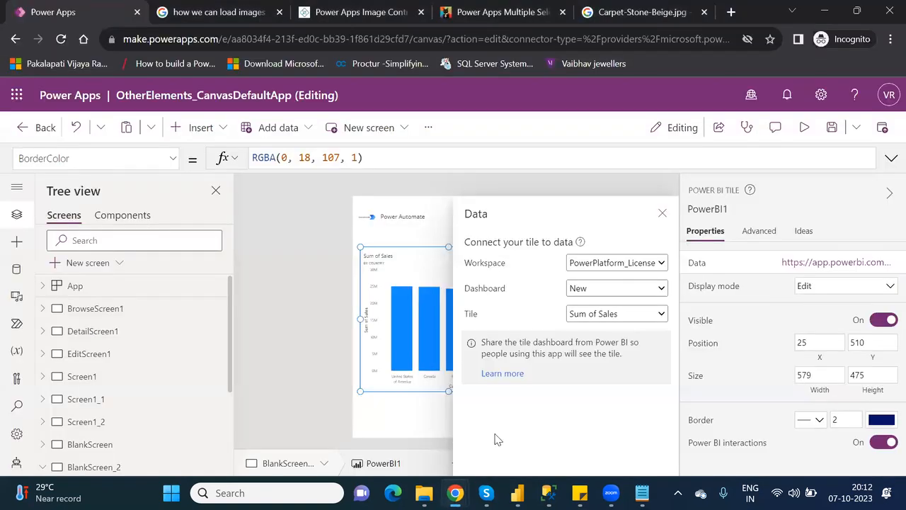
Delete the Power BI tile from BlankScreen_2 and save the app.
left_click(663, 214)
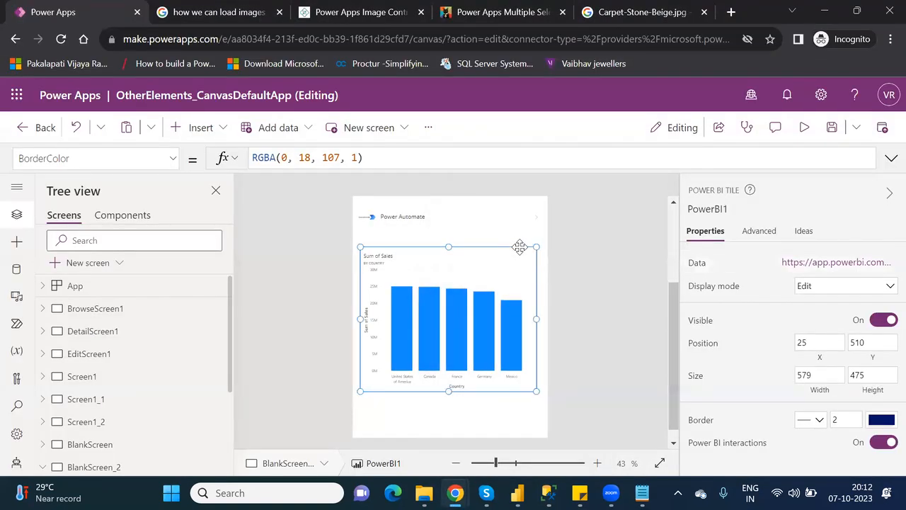
key("Delete")
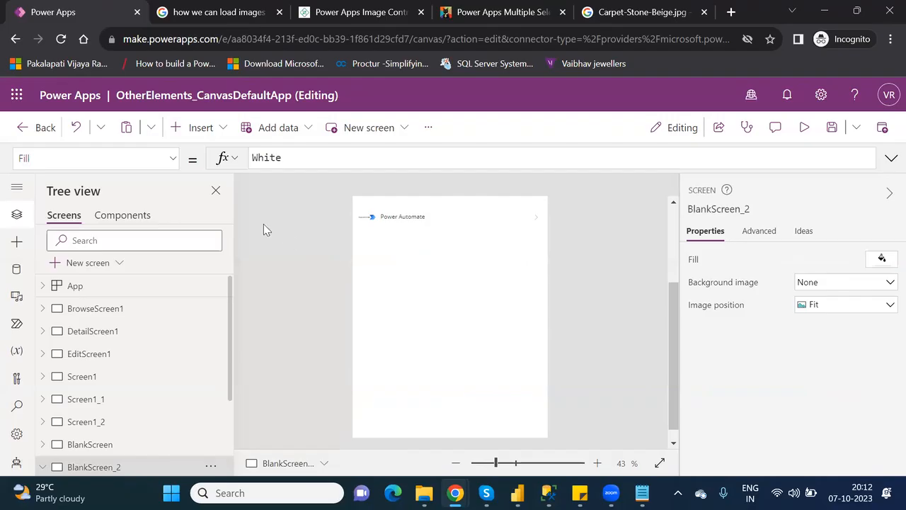
left_click(834, 127)
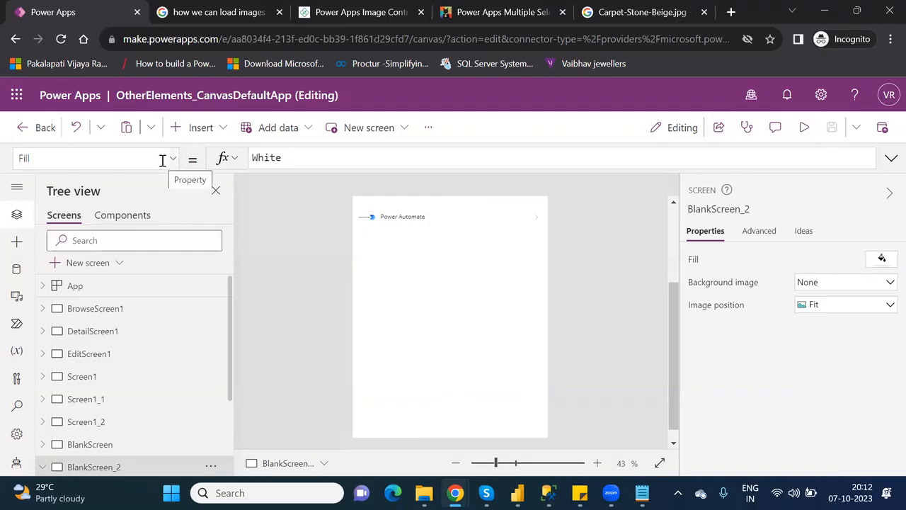
Reload Power Apps Studio, override to regain editing control, and reopen BlankScreen_2.
left_click(60, 41)
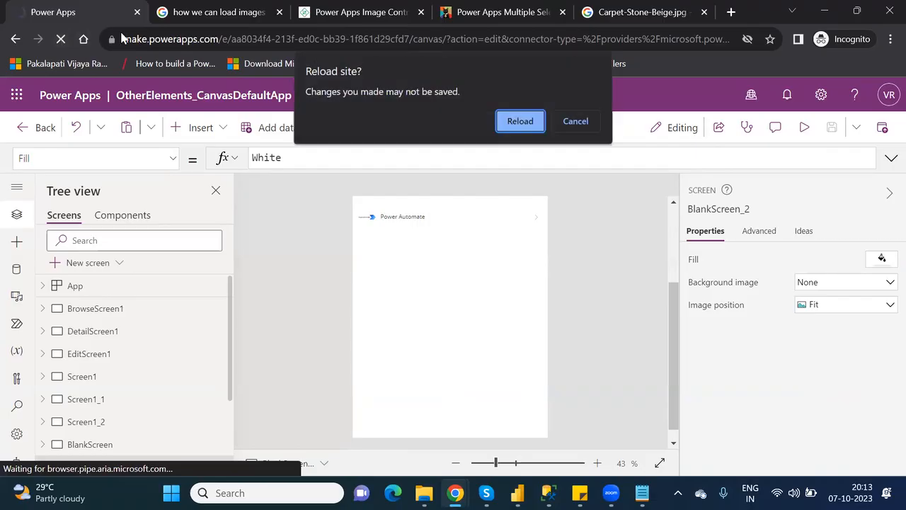
left_click(520, 122)
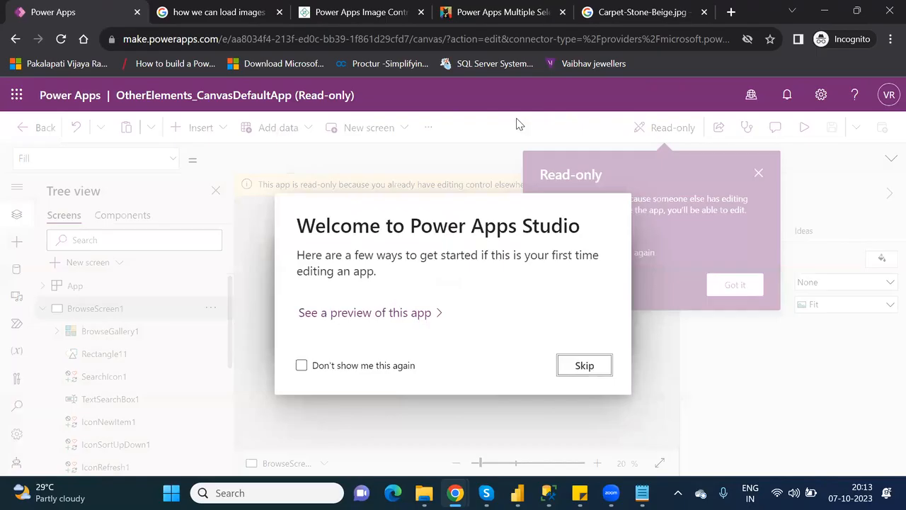
left_click(585, 365)
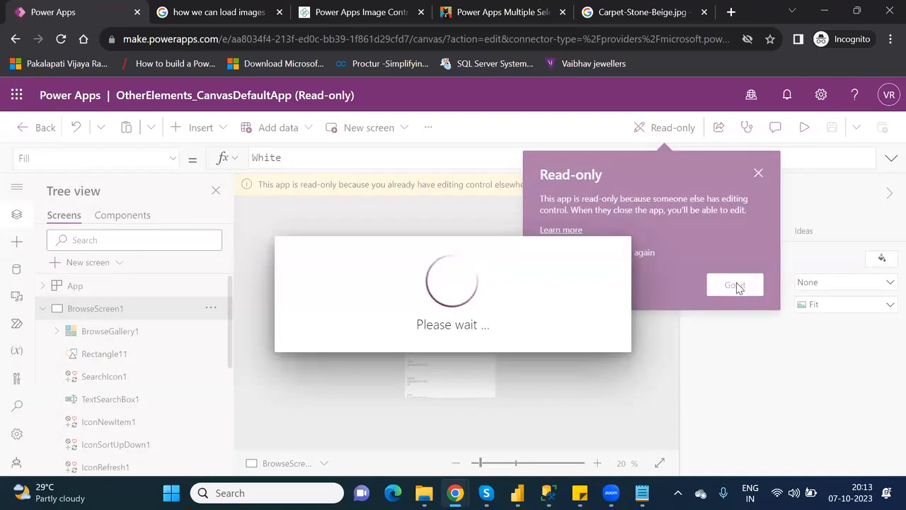
left_click(735, 284)
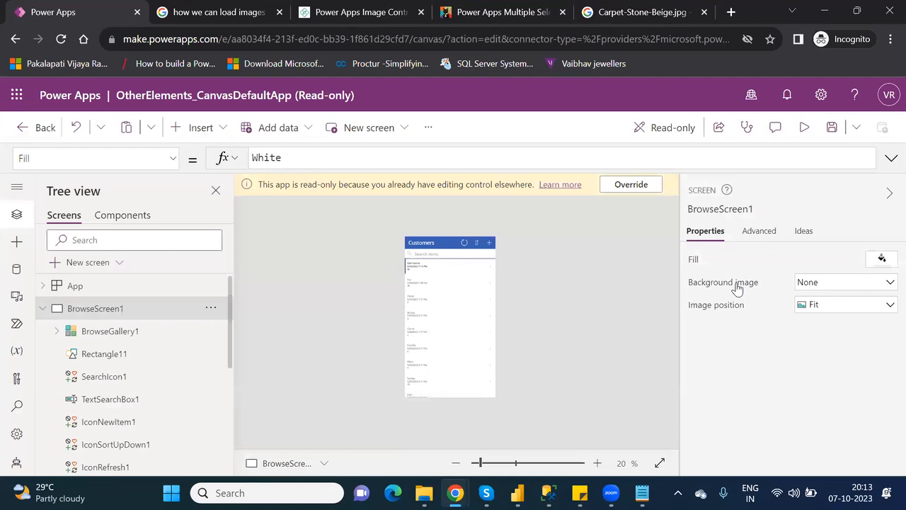
left_click(638, 191)
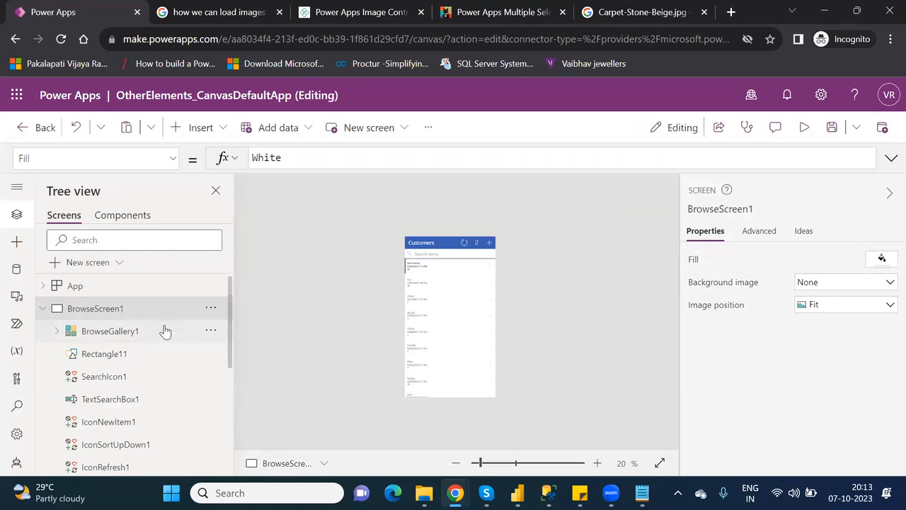
left_click(43, 309)
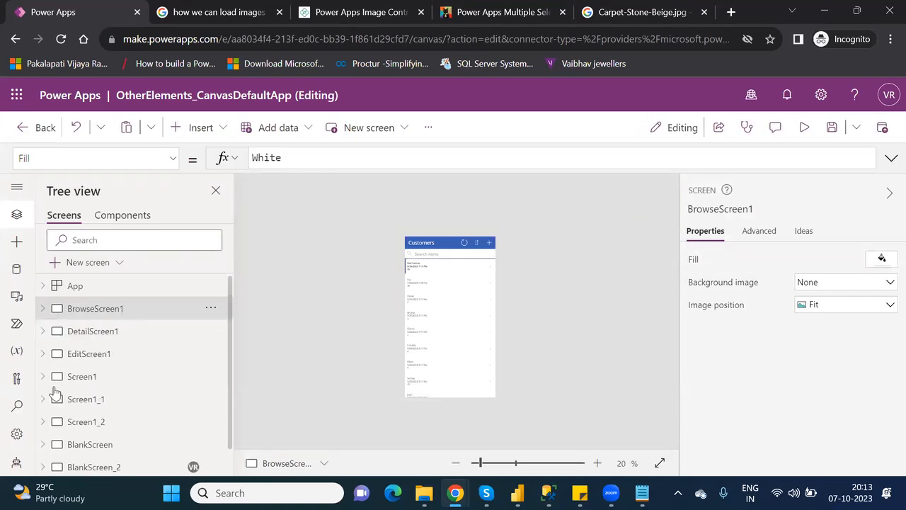
left_click(90, 468)
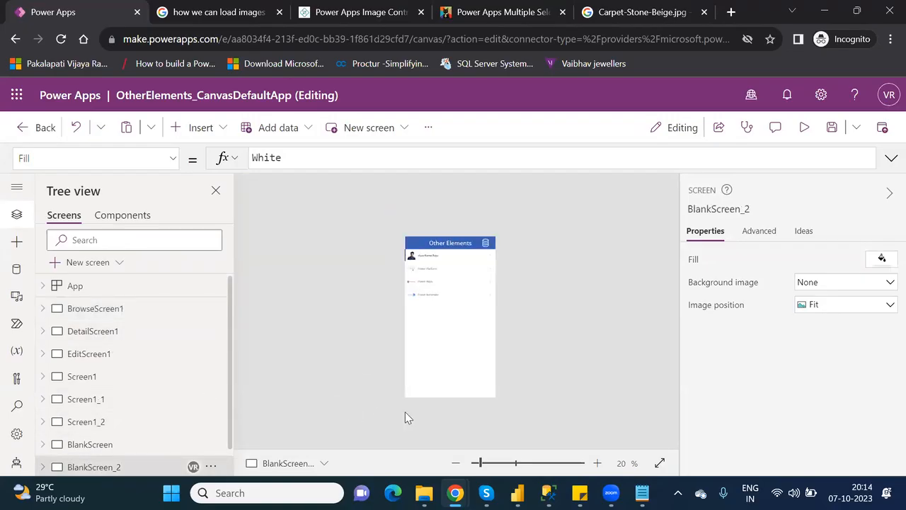
Insert a Power BI tile via 'powe', move it lower, and enlarge it to 564 by 380.
left_click(200, 128)
type("powe")
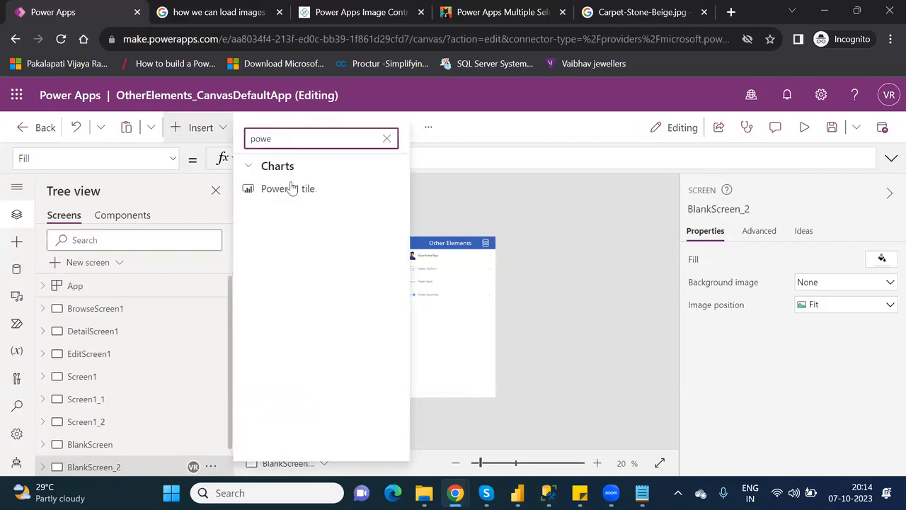
left_click(293, 188)
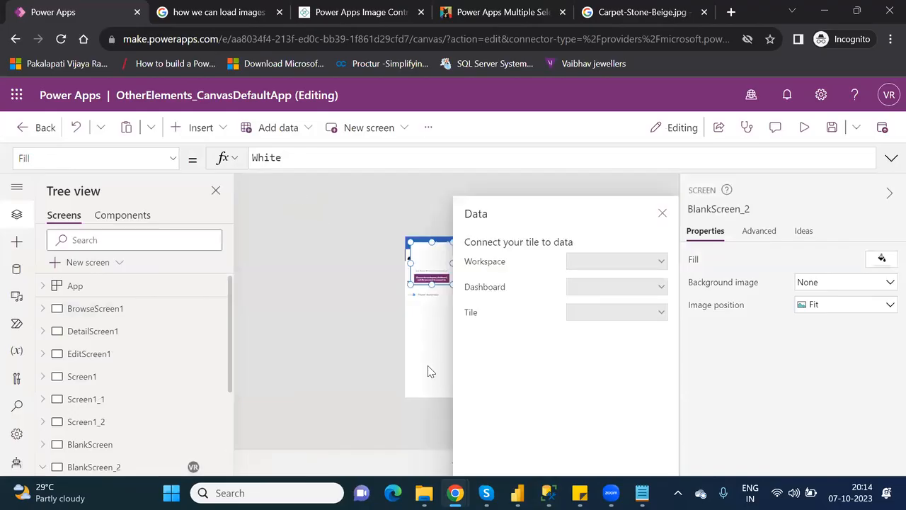
left_click_drag(431, 280, 435, 374)
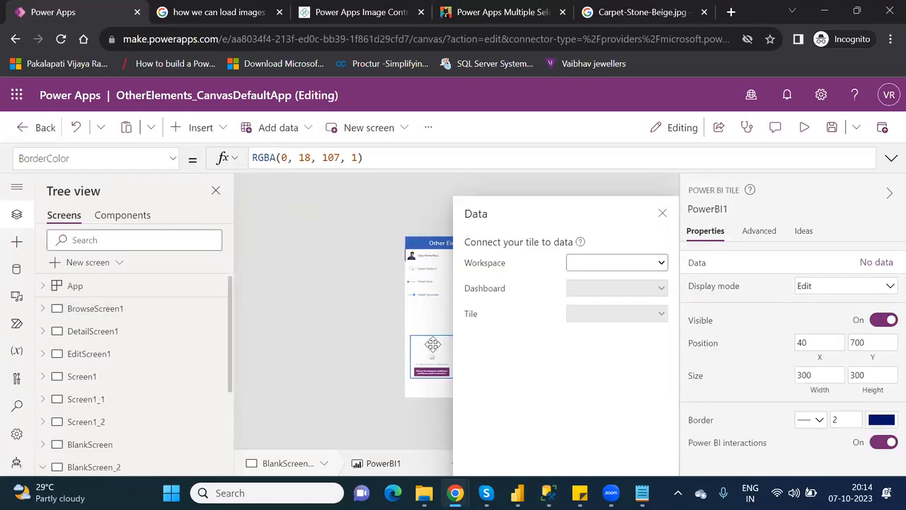
left_click(662, 213)
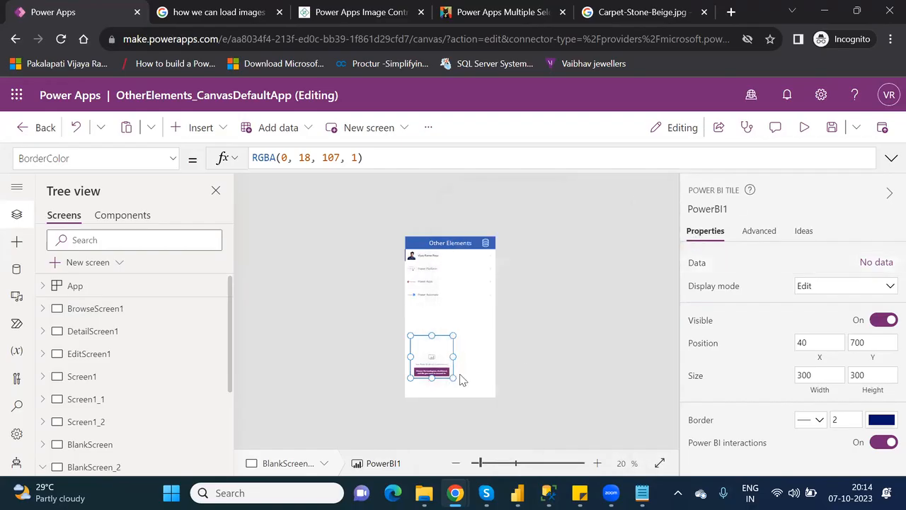
left_click_drag(477, 389, 492, 388)
Set the tile's workspace to PowerPlatform_License and its dashboard to New.
left_click(877, 263)
left_click(620, 266)
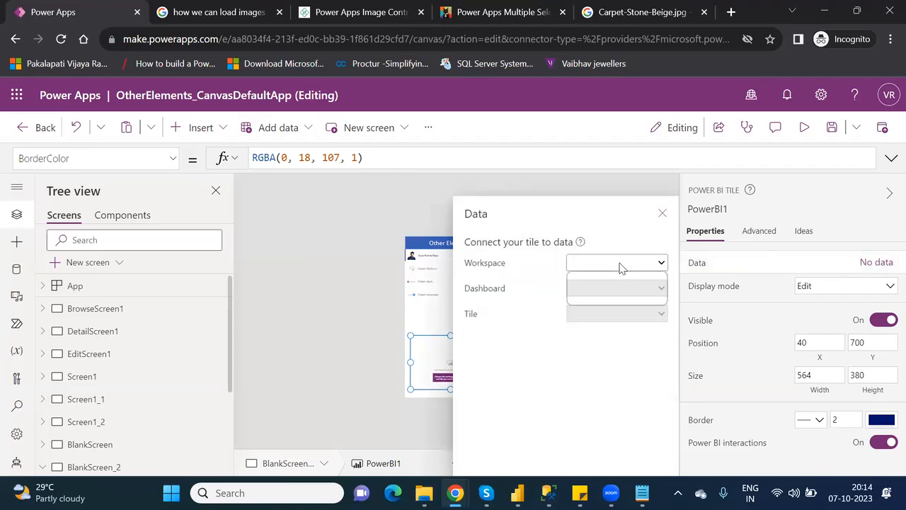
left_click(618, 300)
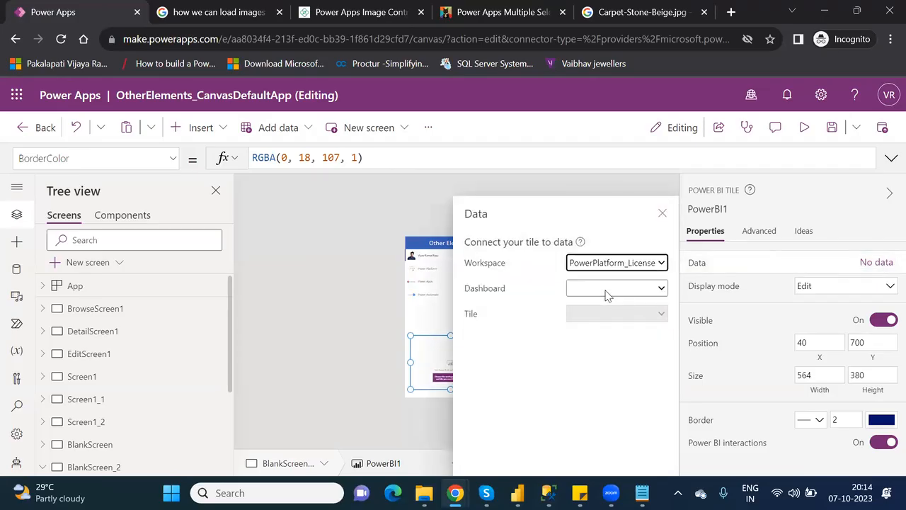
left_click(608, 288)
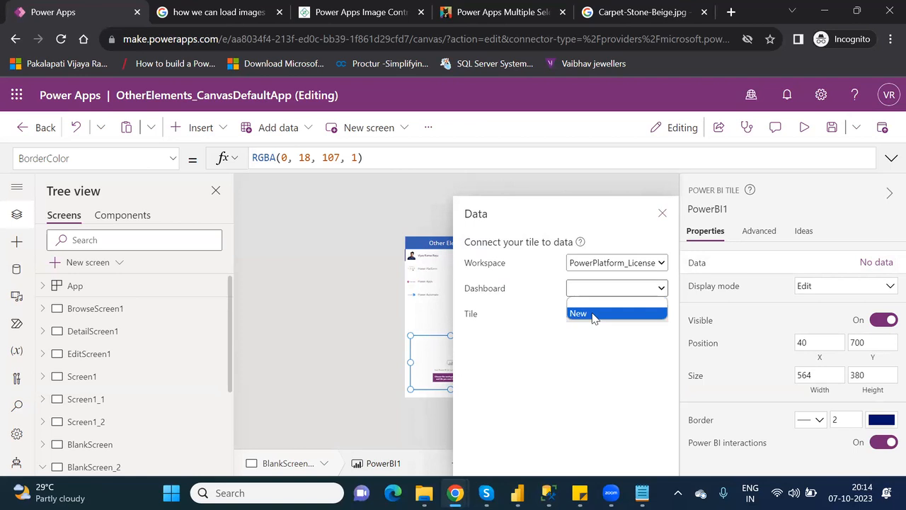
left_click(593, 314)
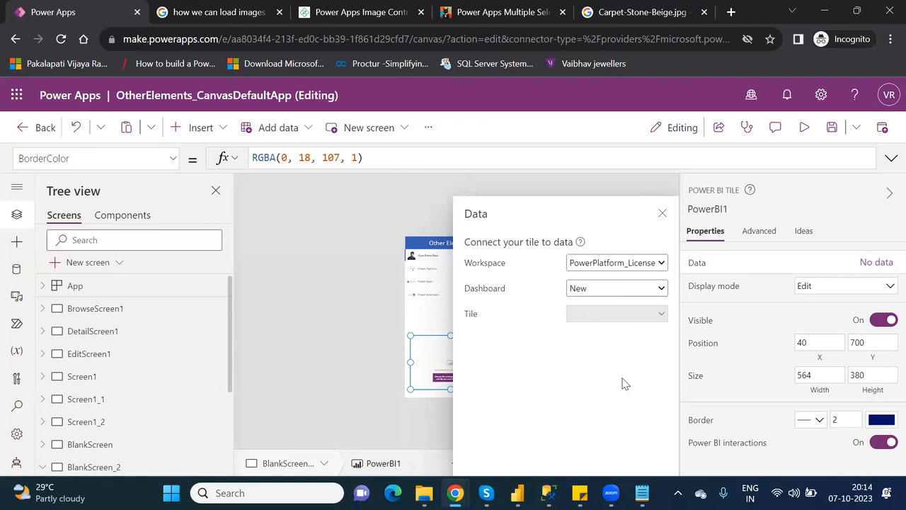
left_click(648, 296)
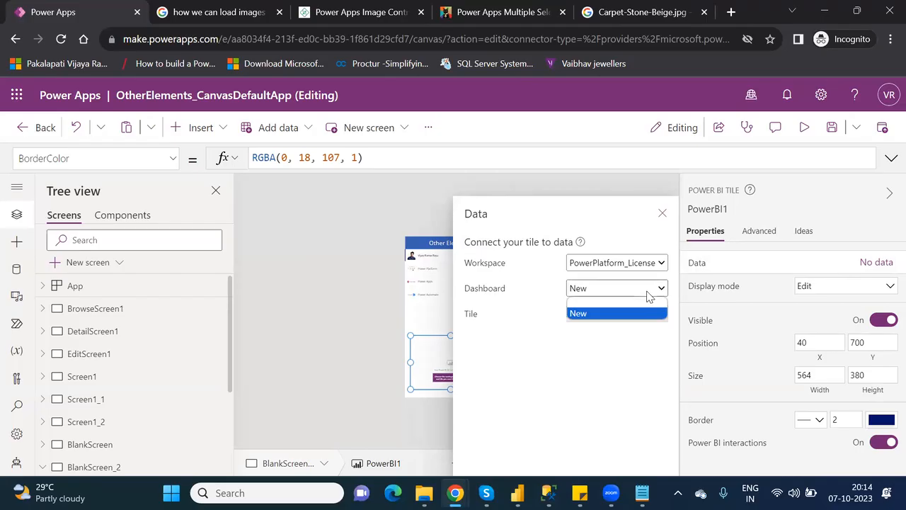
left_click(616, 322)
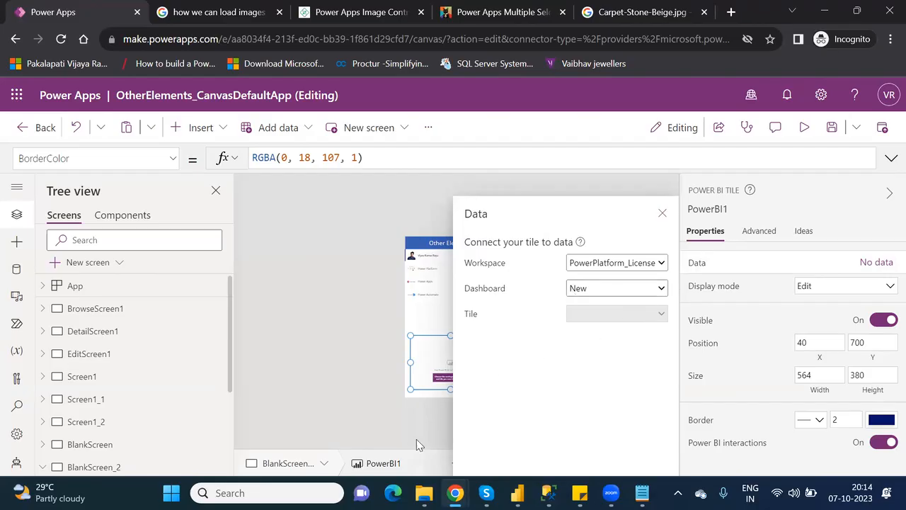
Open PowerPlatform_License's New dashboard to confirm it holds only Product wise Total Profits, then close it.
mouse_move(455, 493)
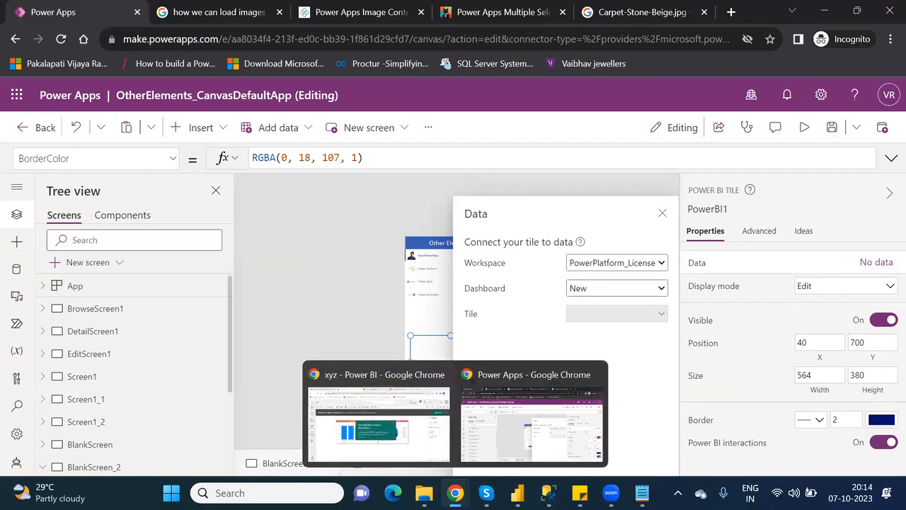
left_click(404, 436)
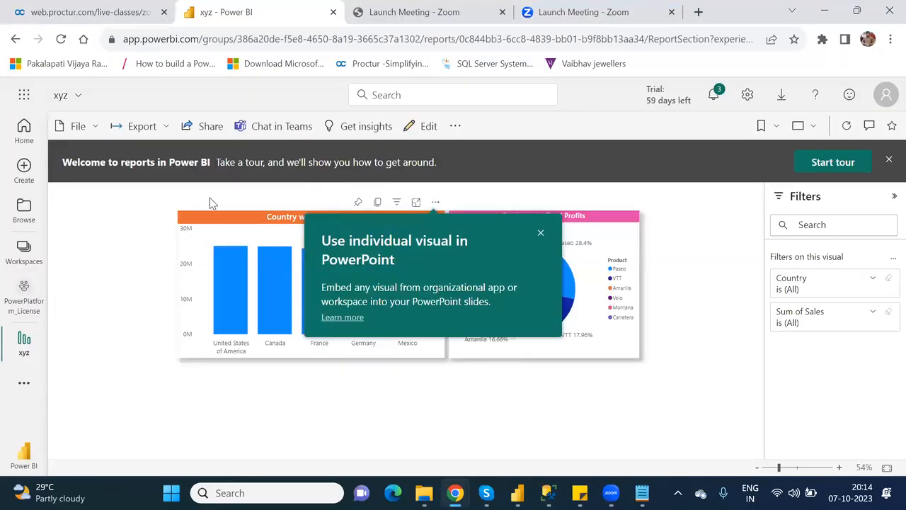
left_click(540, 234)
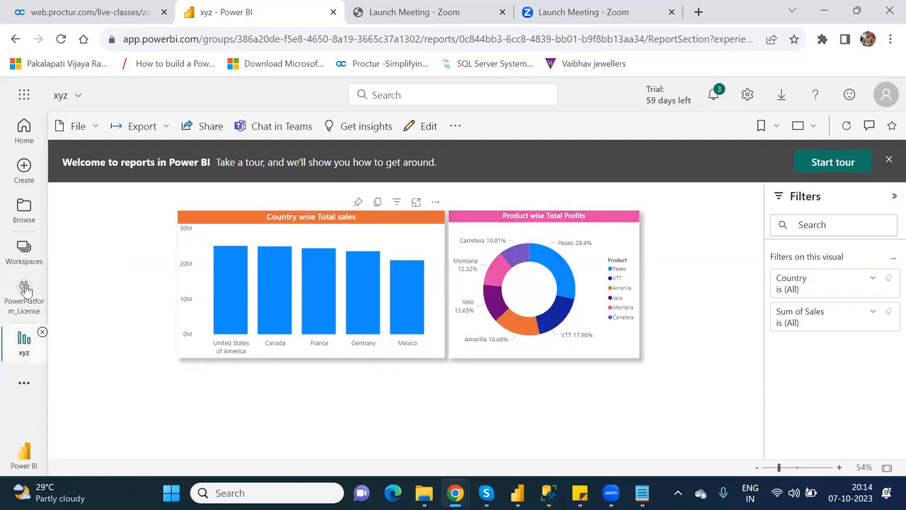
left_click(23, 255)
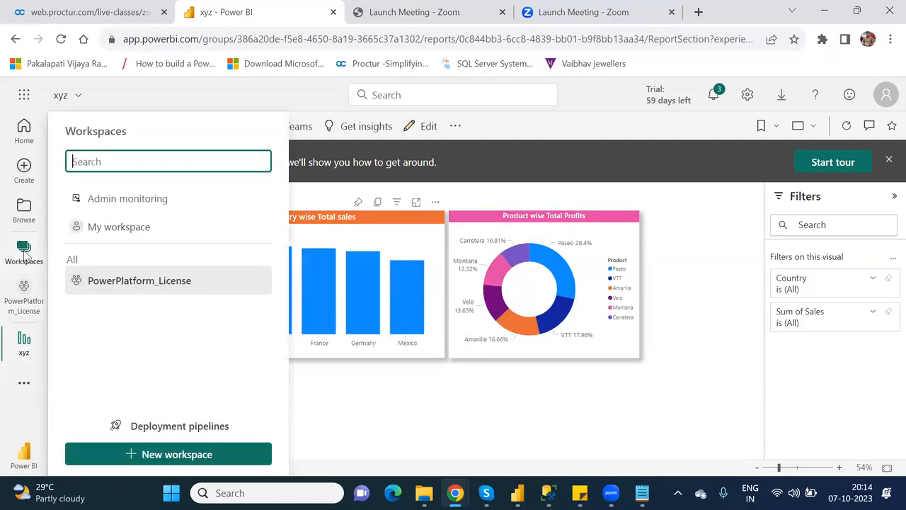
left_click(140, 281)
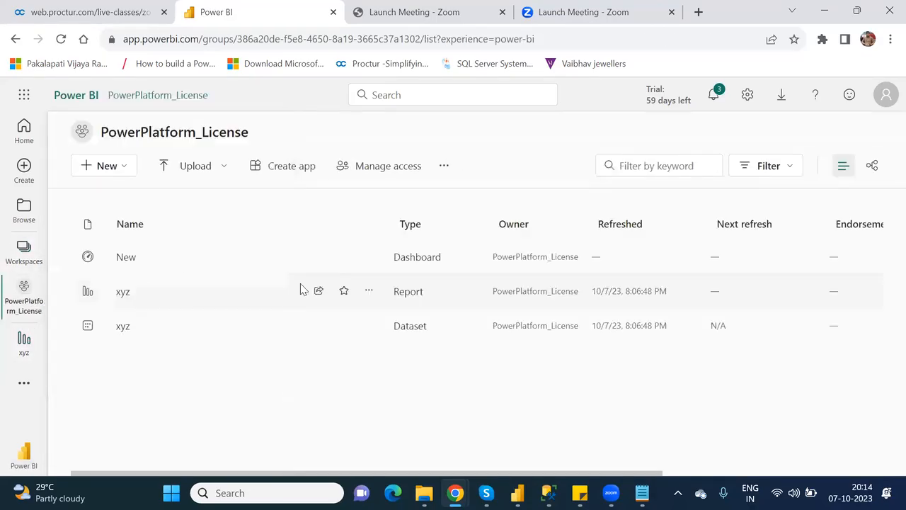
left_click(125, 258)
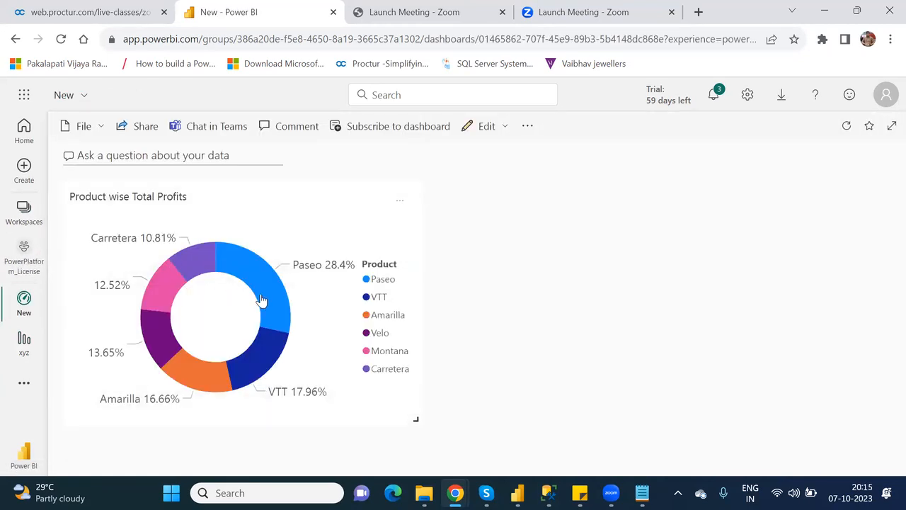
left_click(41, 294)
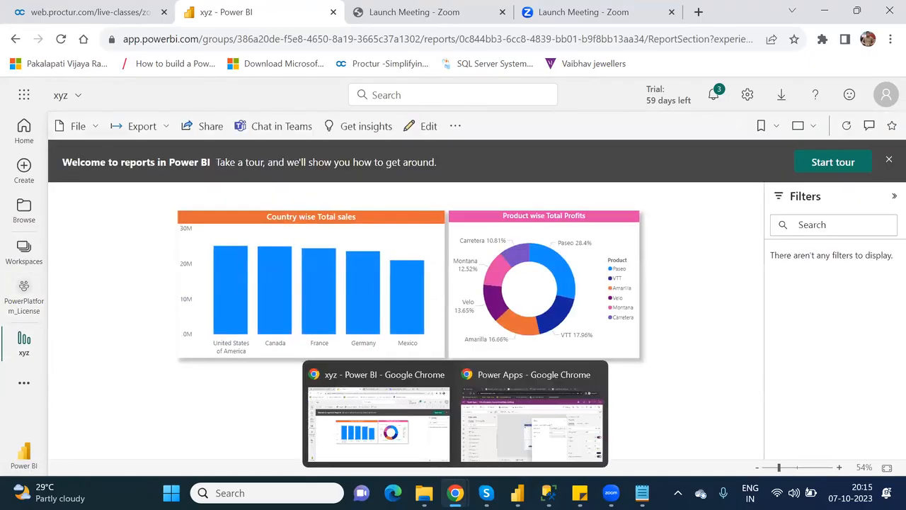
Back in Power Apps, delete the unconnected Power BI tile from BlankScreen_2.
mouse_move(455, 491)
left_click(507, 445)
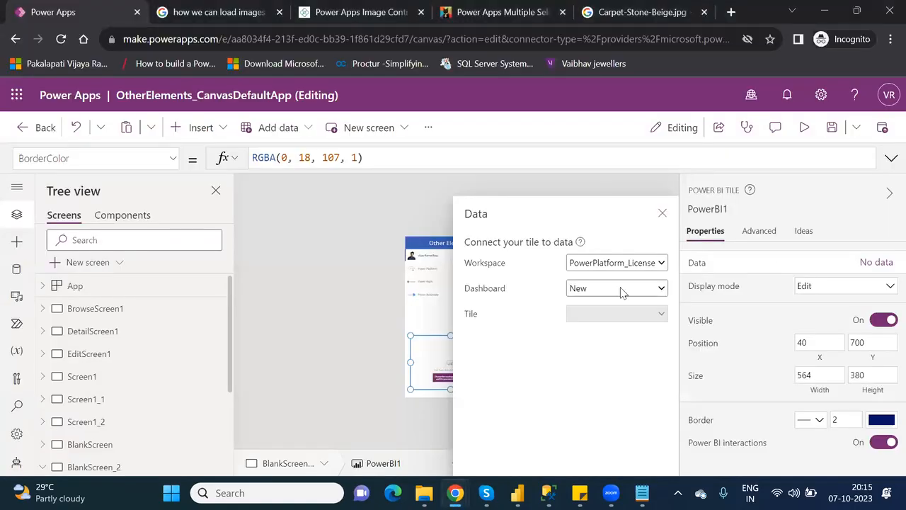
left_click(662, 214)
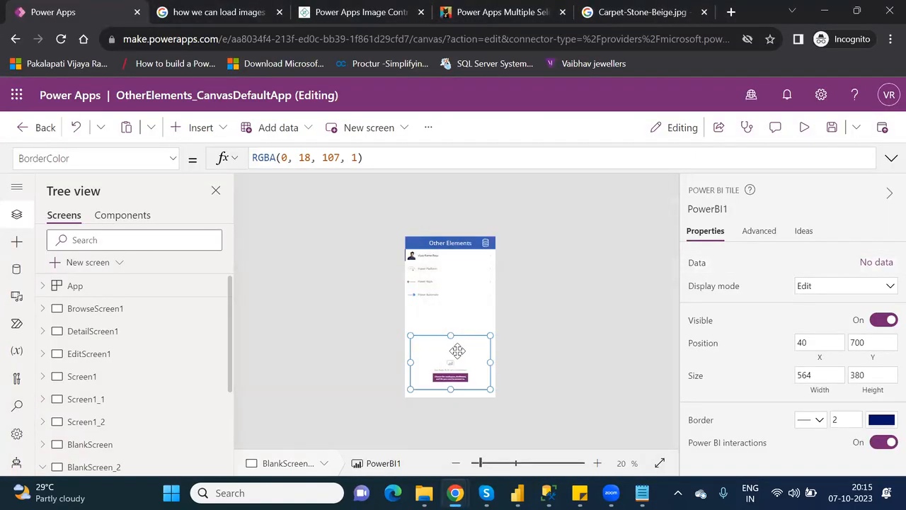
key("Delete")
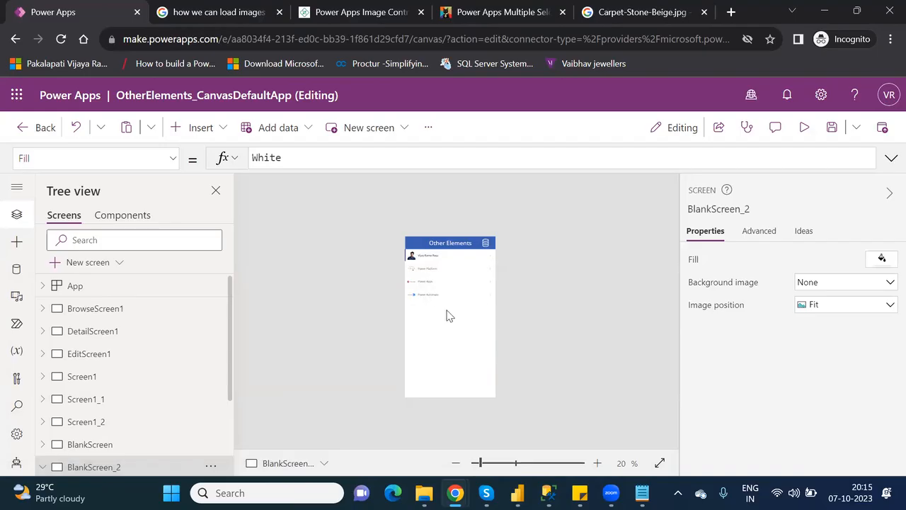
Reload the Power Apps editor, skip the welcome dialog, and reopen BlankScreen_2.
left_click(61, 39)
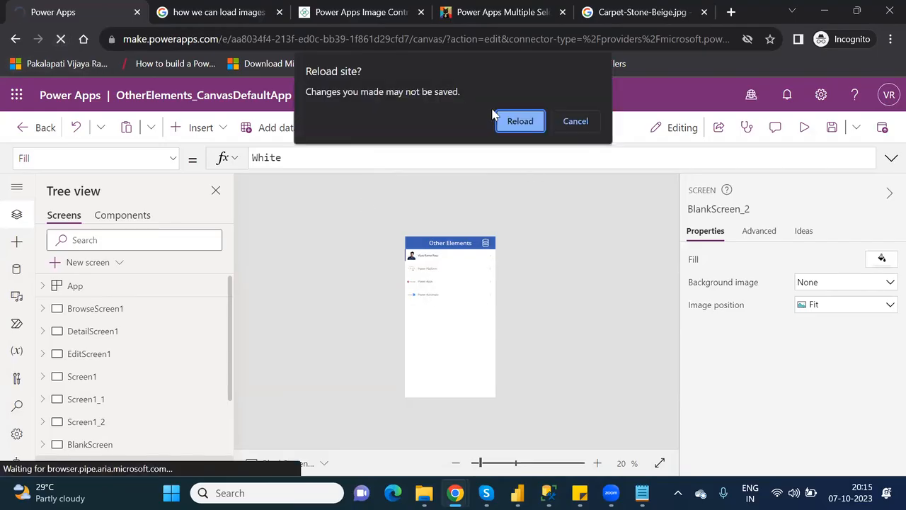
left_click(526, 126)
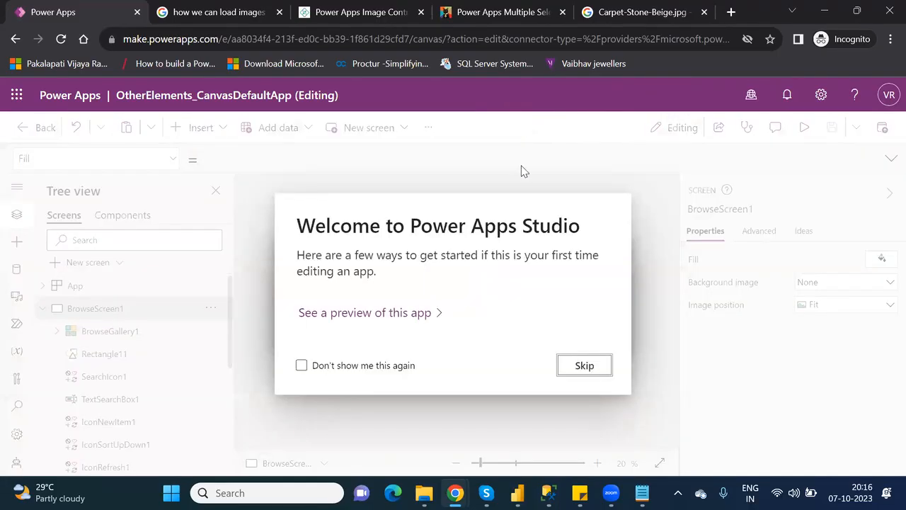
left_click(585, 368)
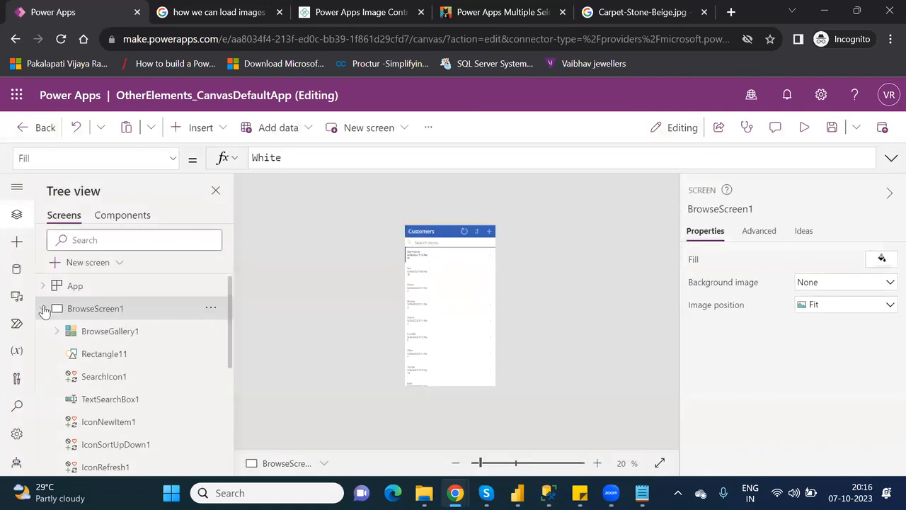
left_click(43, 310)
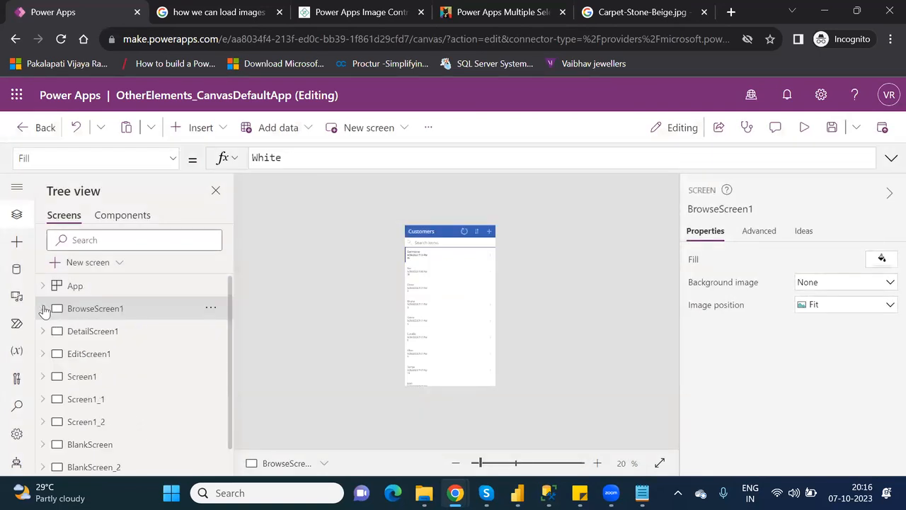
left_click(127, 468)
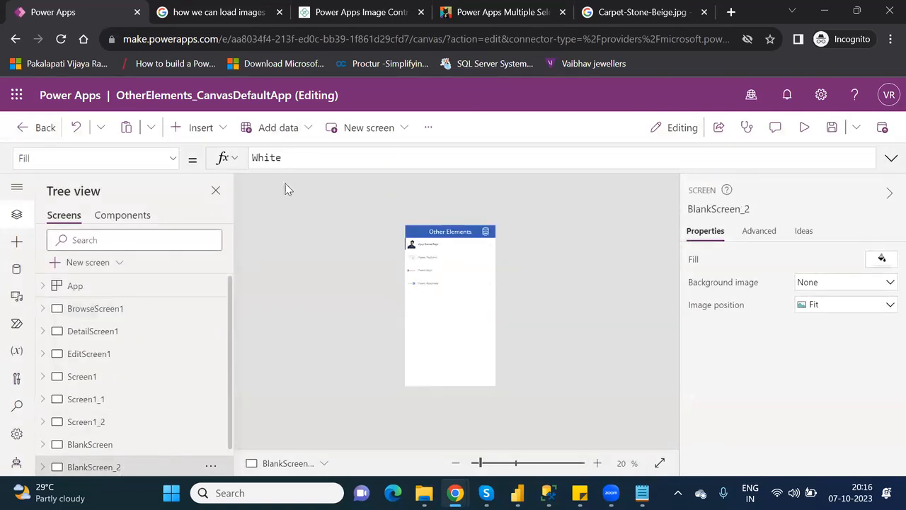
Insert a Power BI tile via 'pow', point it at PowerPlatform_License's New dashboard, and move it to 85, 590.
left_click(205, 131)
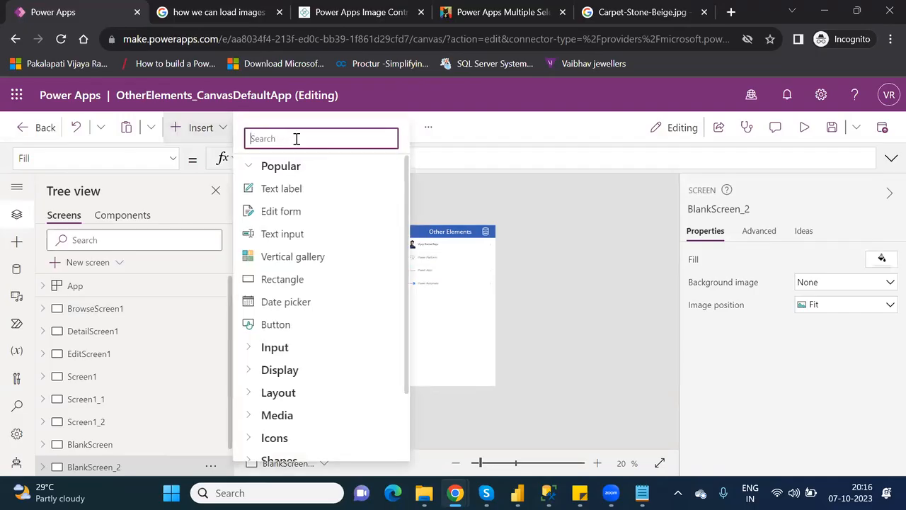
type("pow")
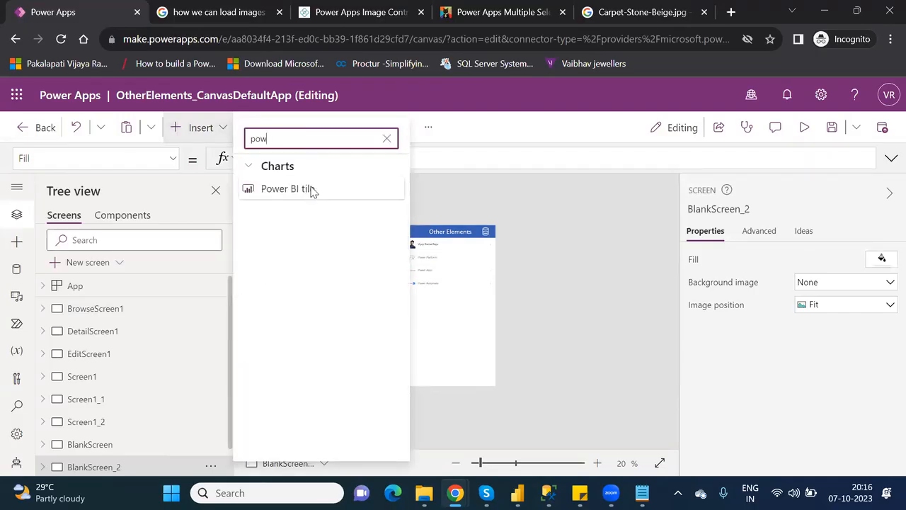
left_click(310, 189)
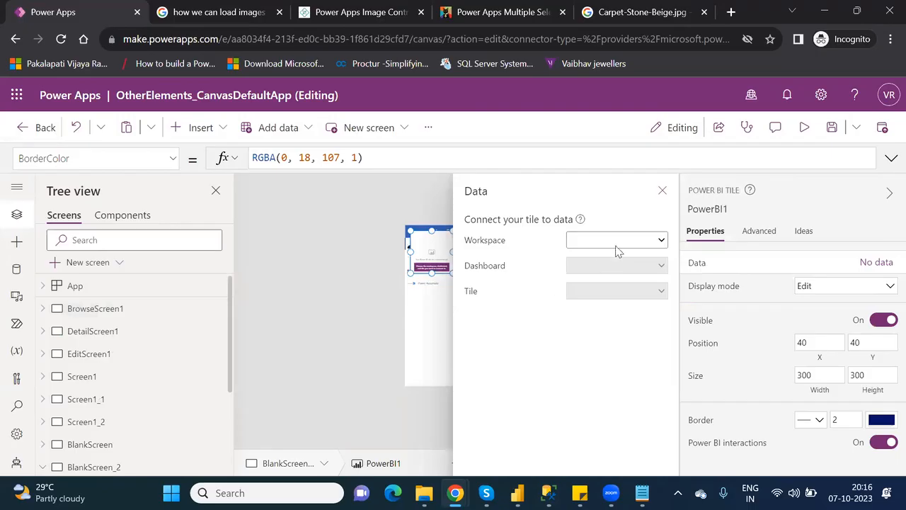
left_click(616, 241)
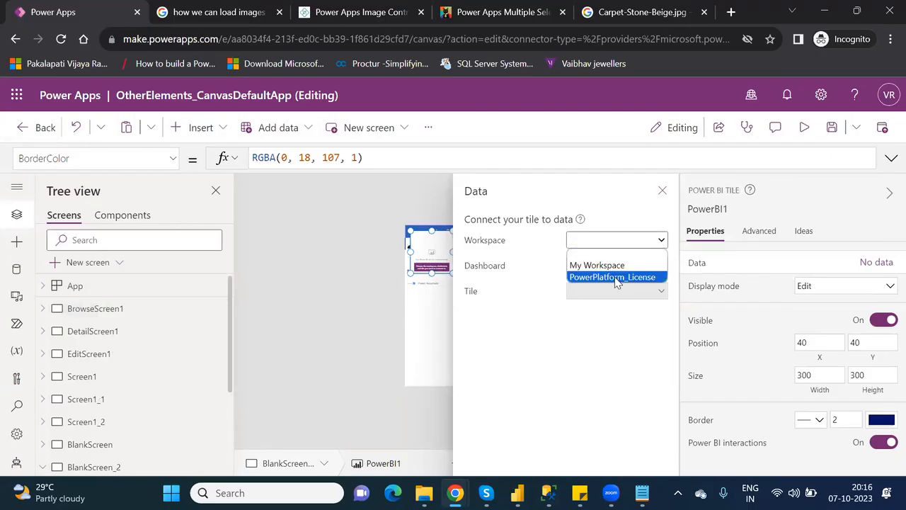
left_click(616, 279)
left_click(613, 267)
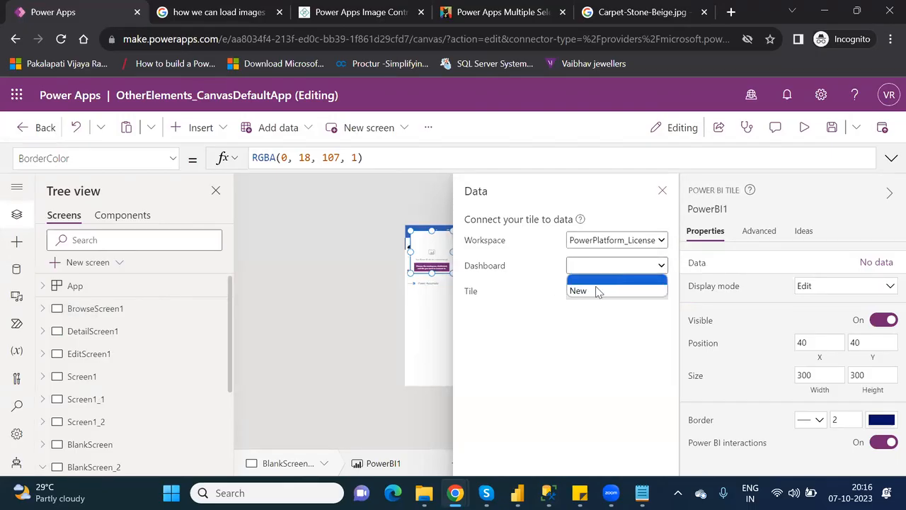
left_click(591, 291)
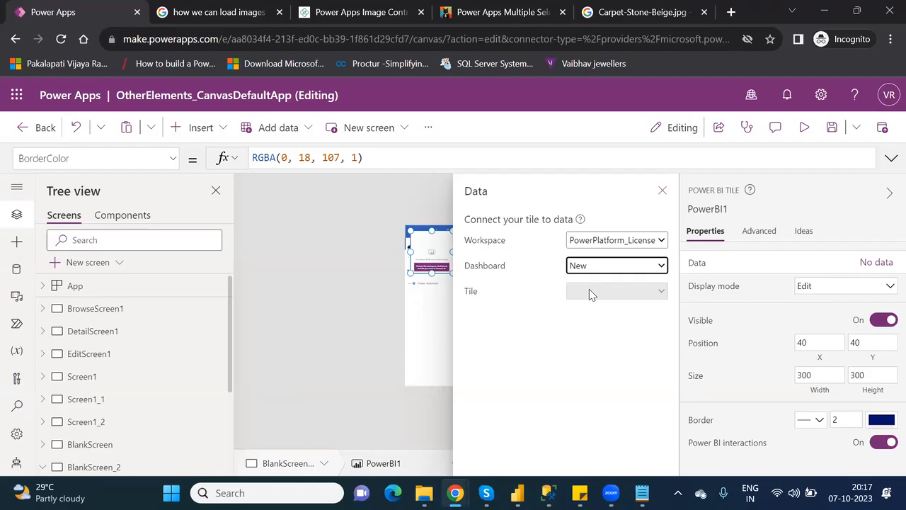
left_click(661, 193)
left_click_drag(432, 243, 440, 322)
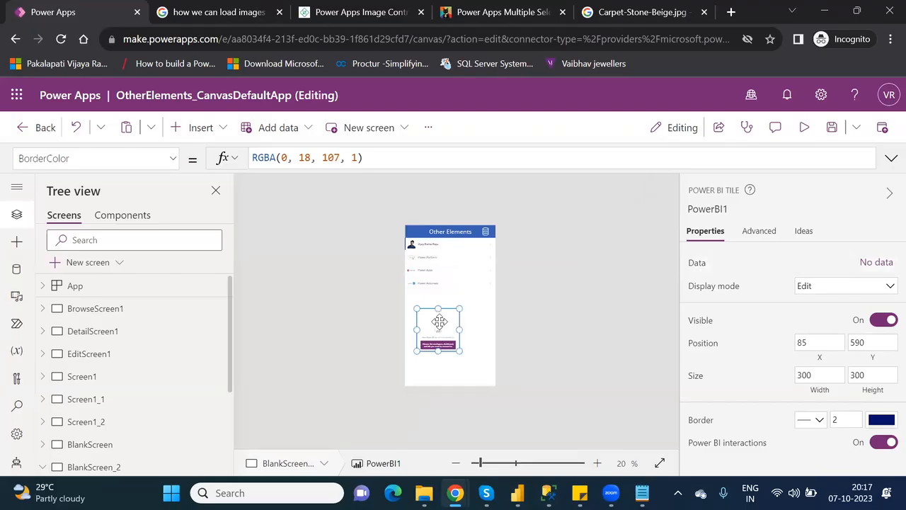